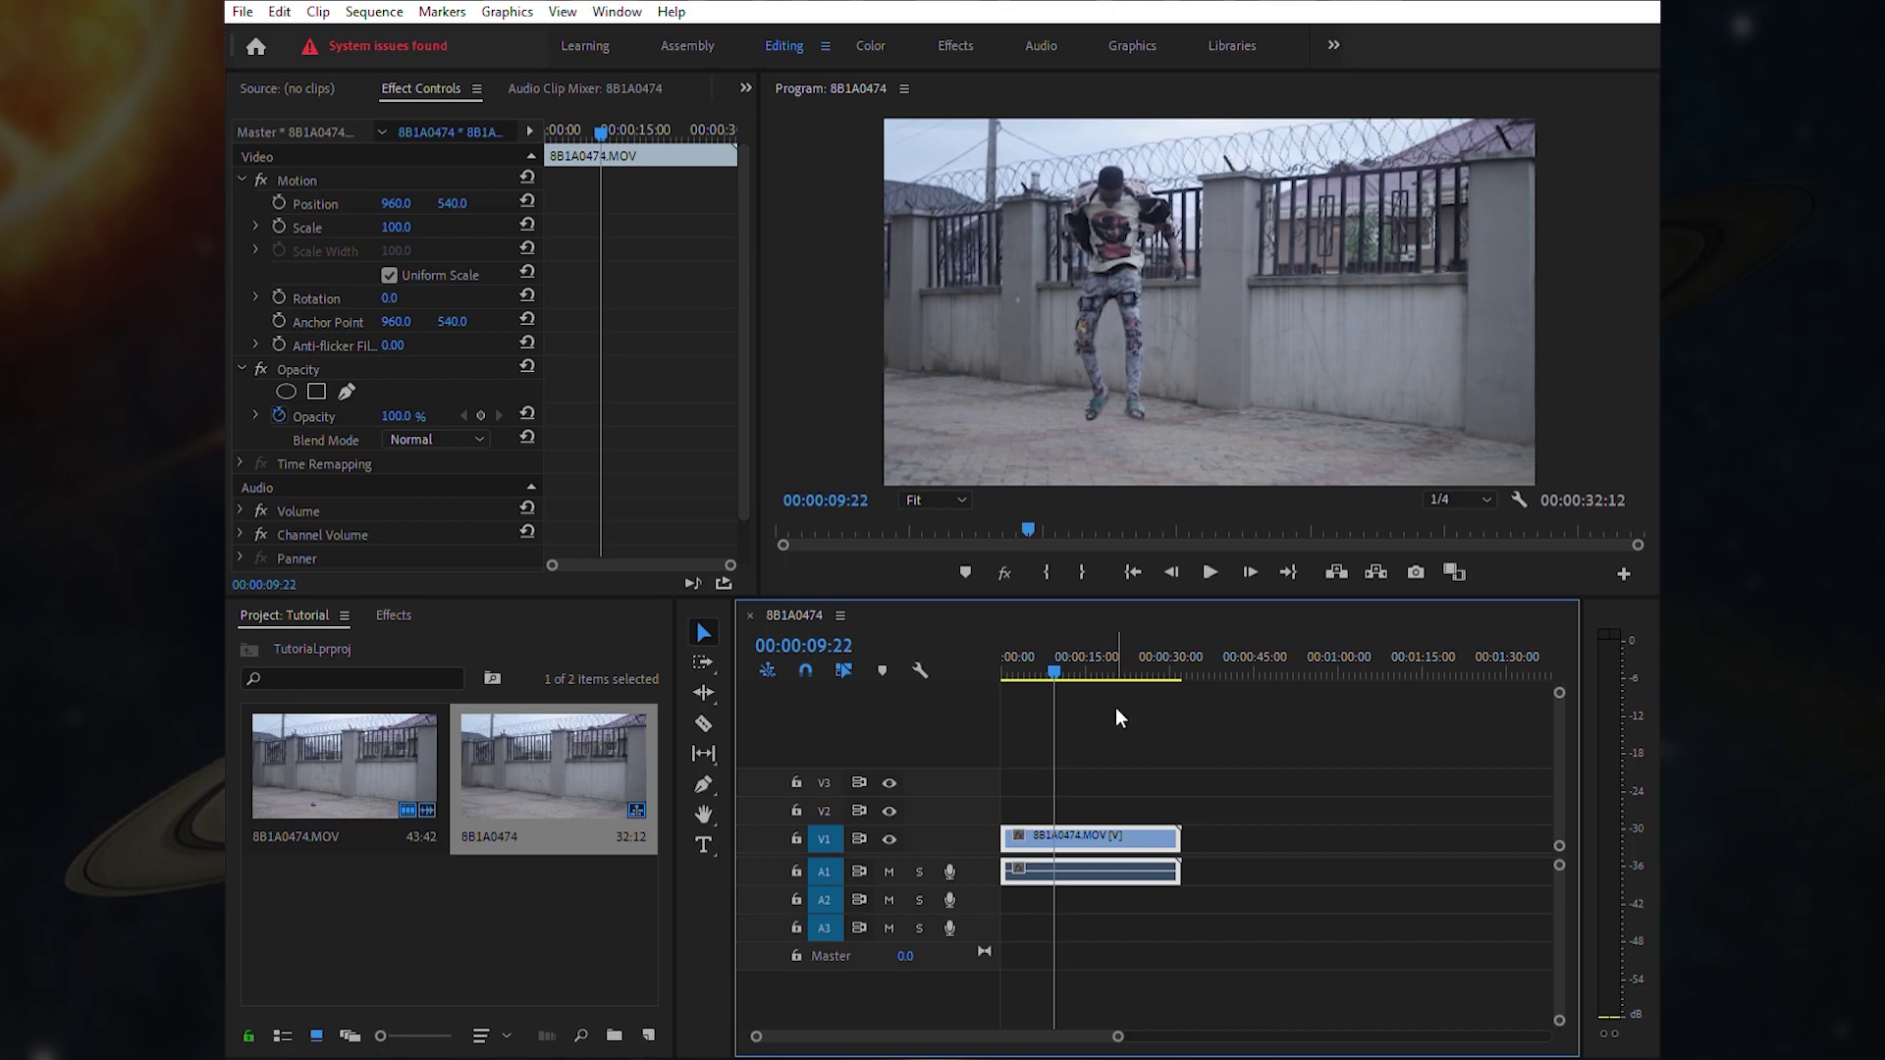
- Step the playhead to the mid-jump frame at 00:00:09:24 and export that frame as a still imported into the project
left_click(1250, 556)
left_click(1251, 556)
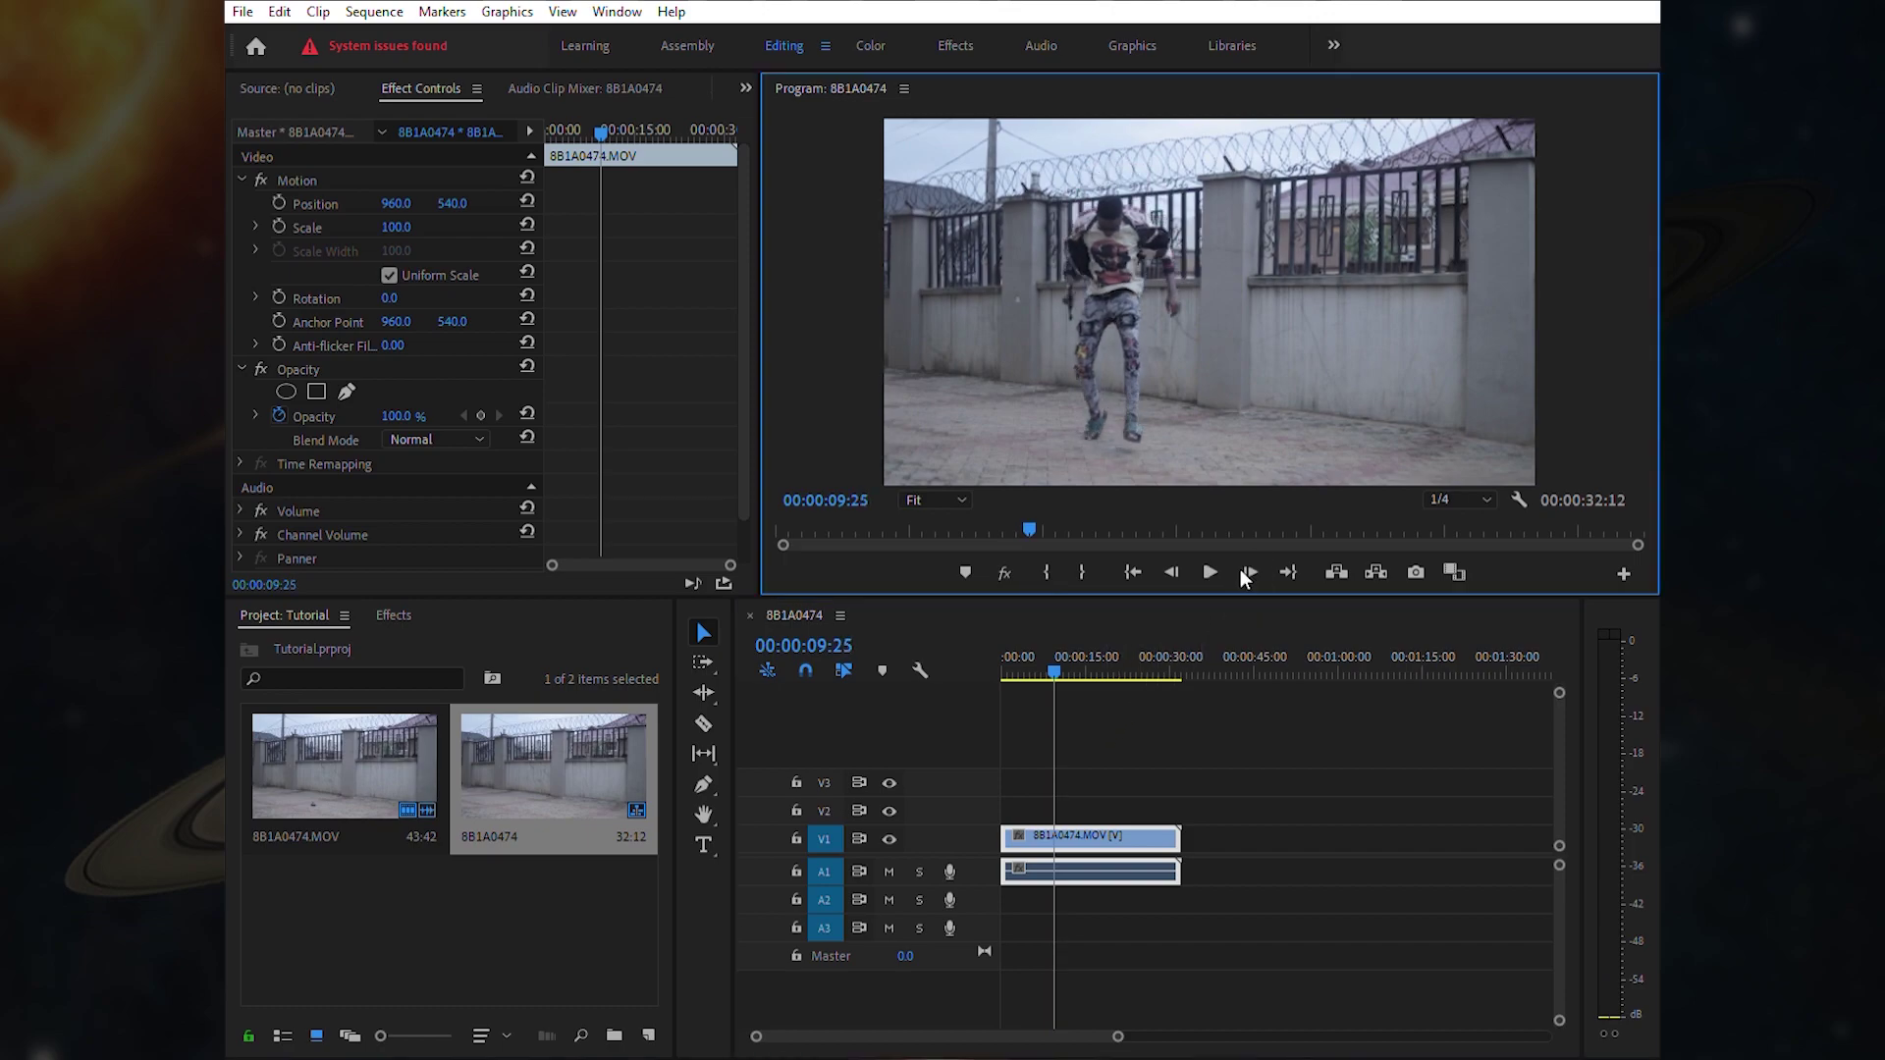
left_click(1174, 558)
left_click(1174, 558)
left_click(1249, 569)
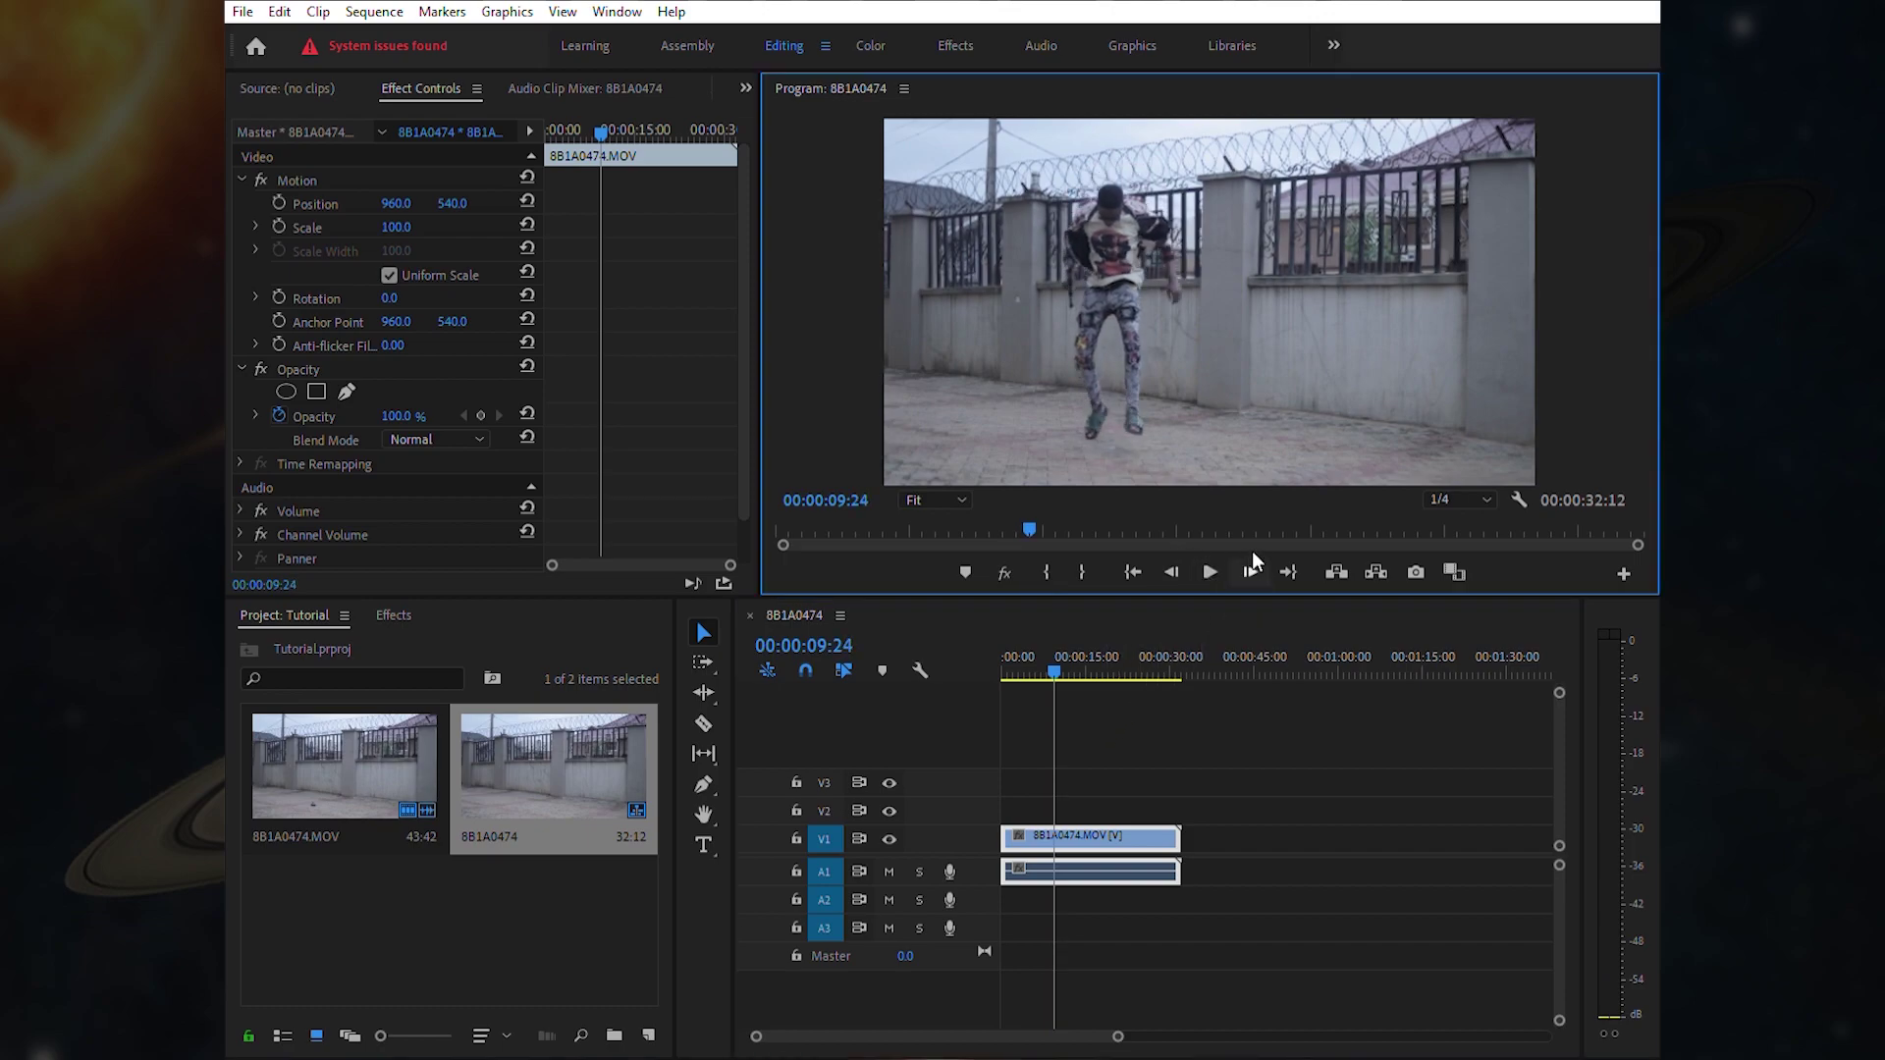
left_click(1419, 560)
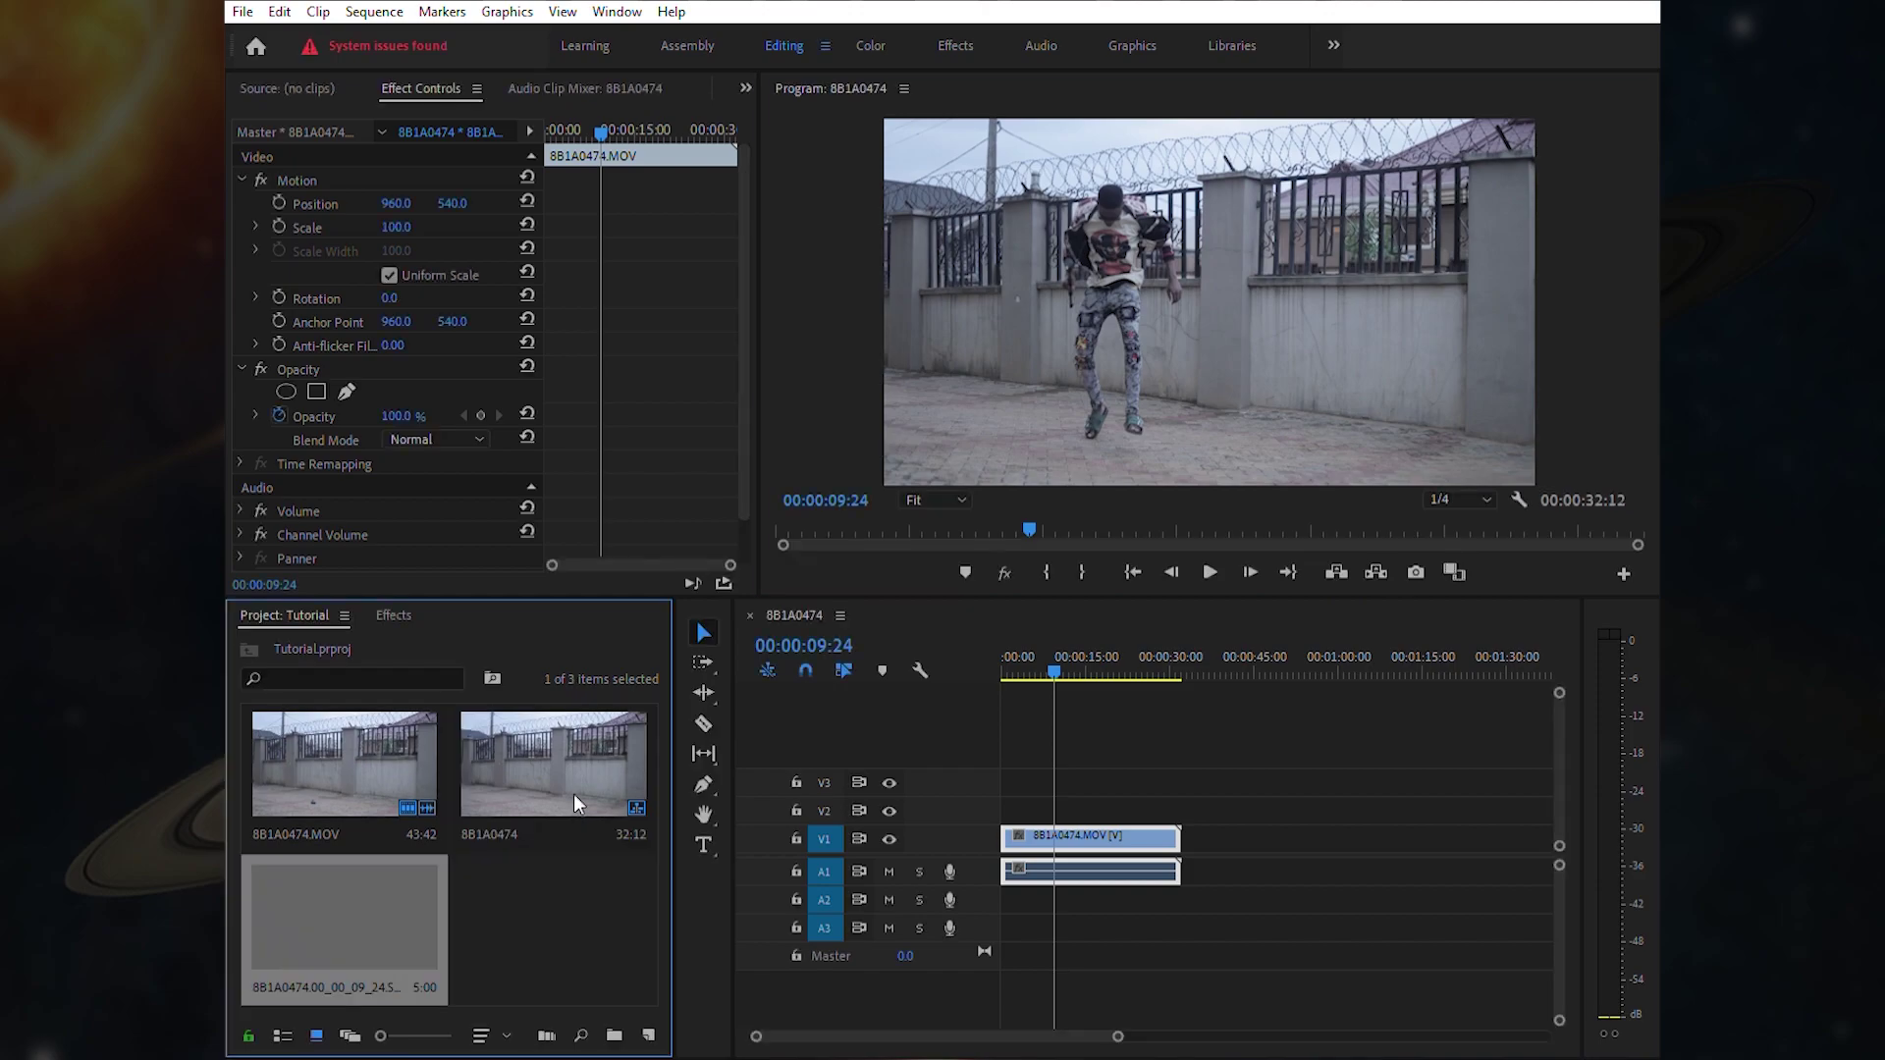
- Place the exported still on V2, split the V1 clip at 00:00:09:24, and move the still so it ends at the cut
left_click_drag(359, 904, 1110, 803)
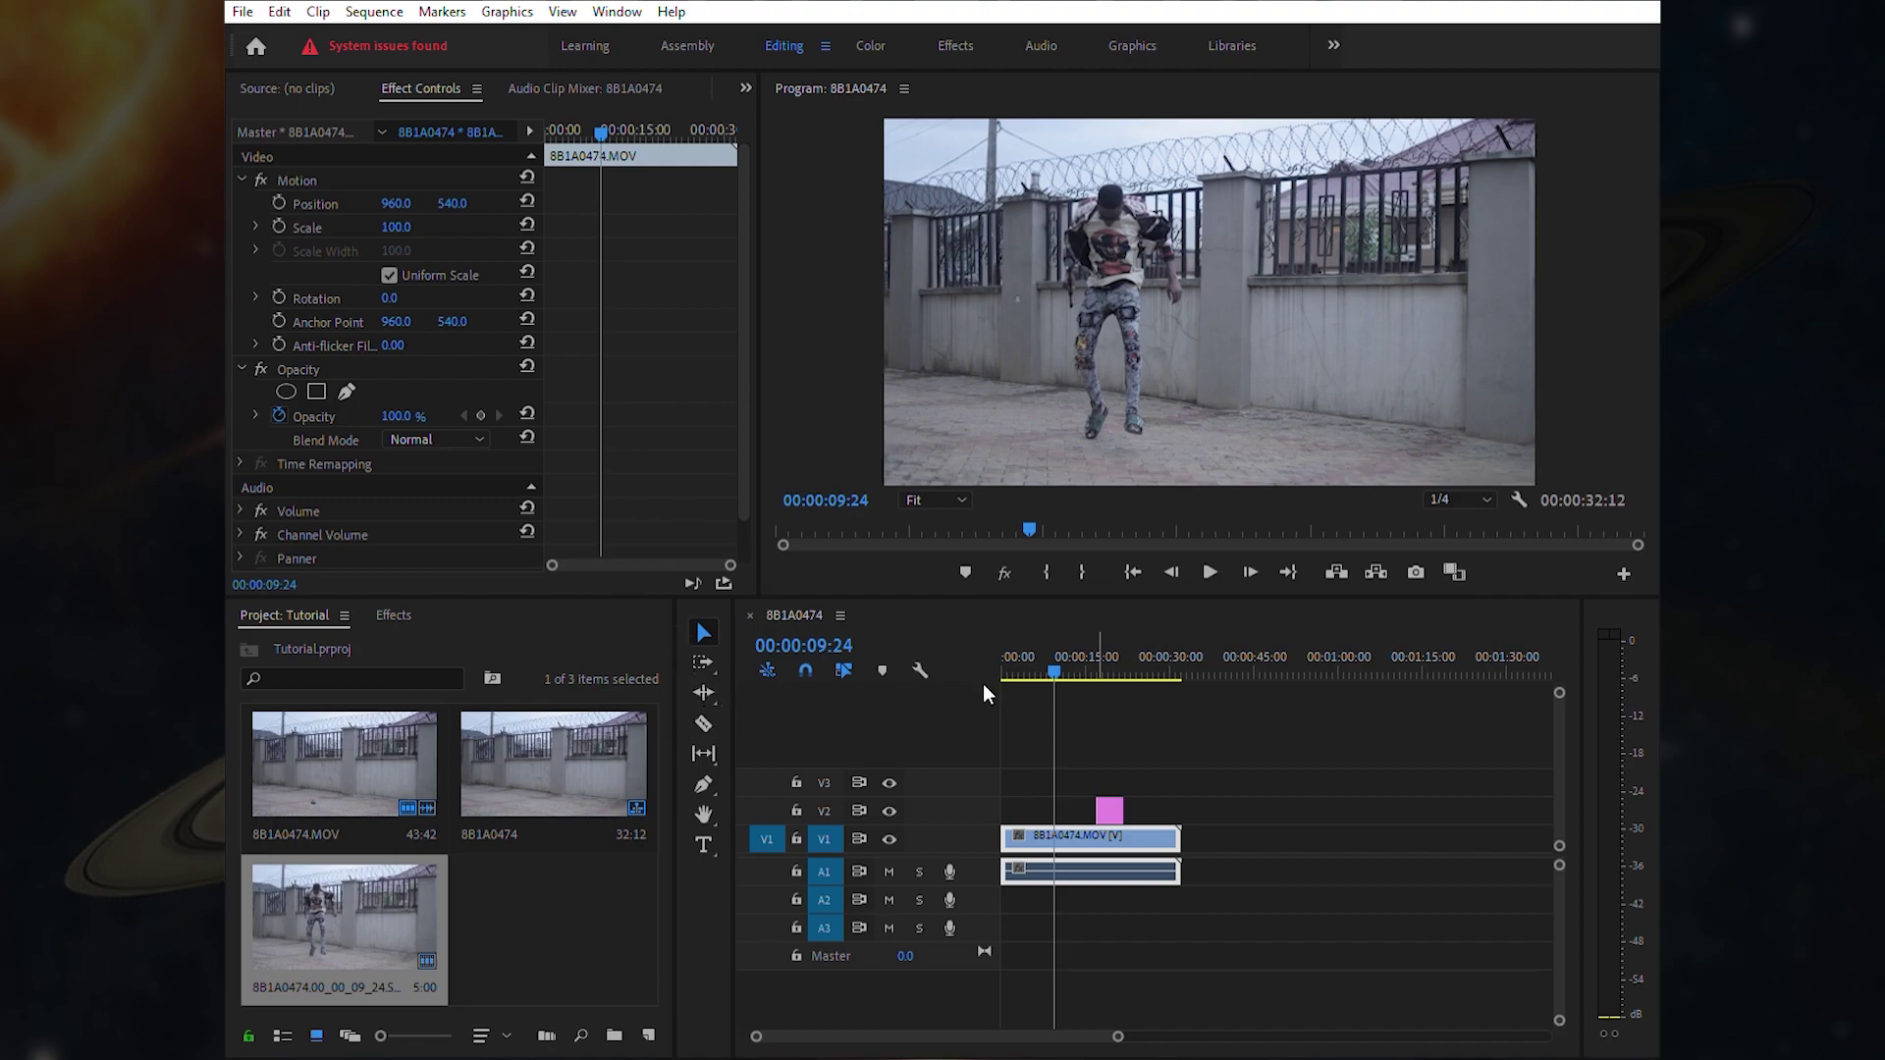
key("c")
left_click(1065, 830)
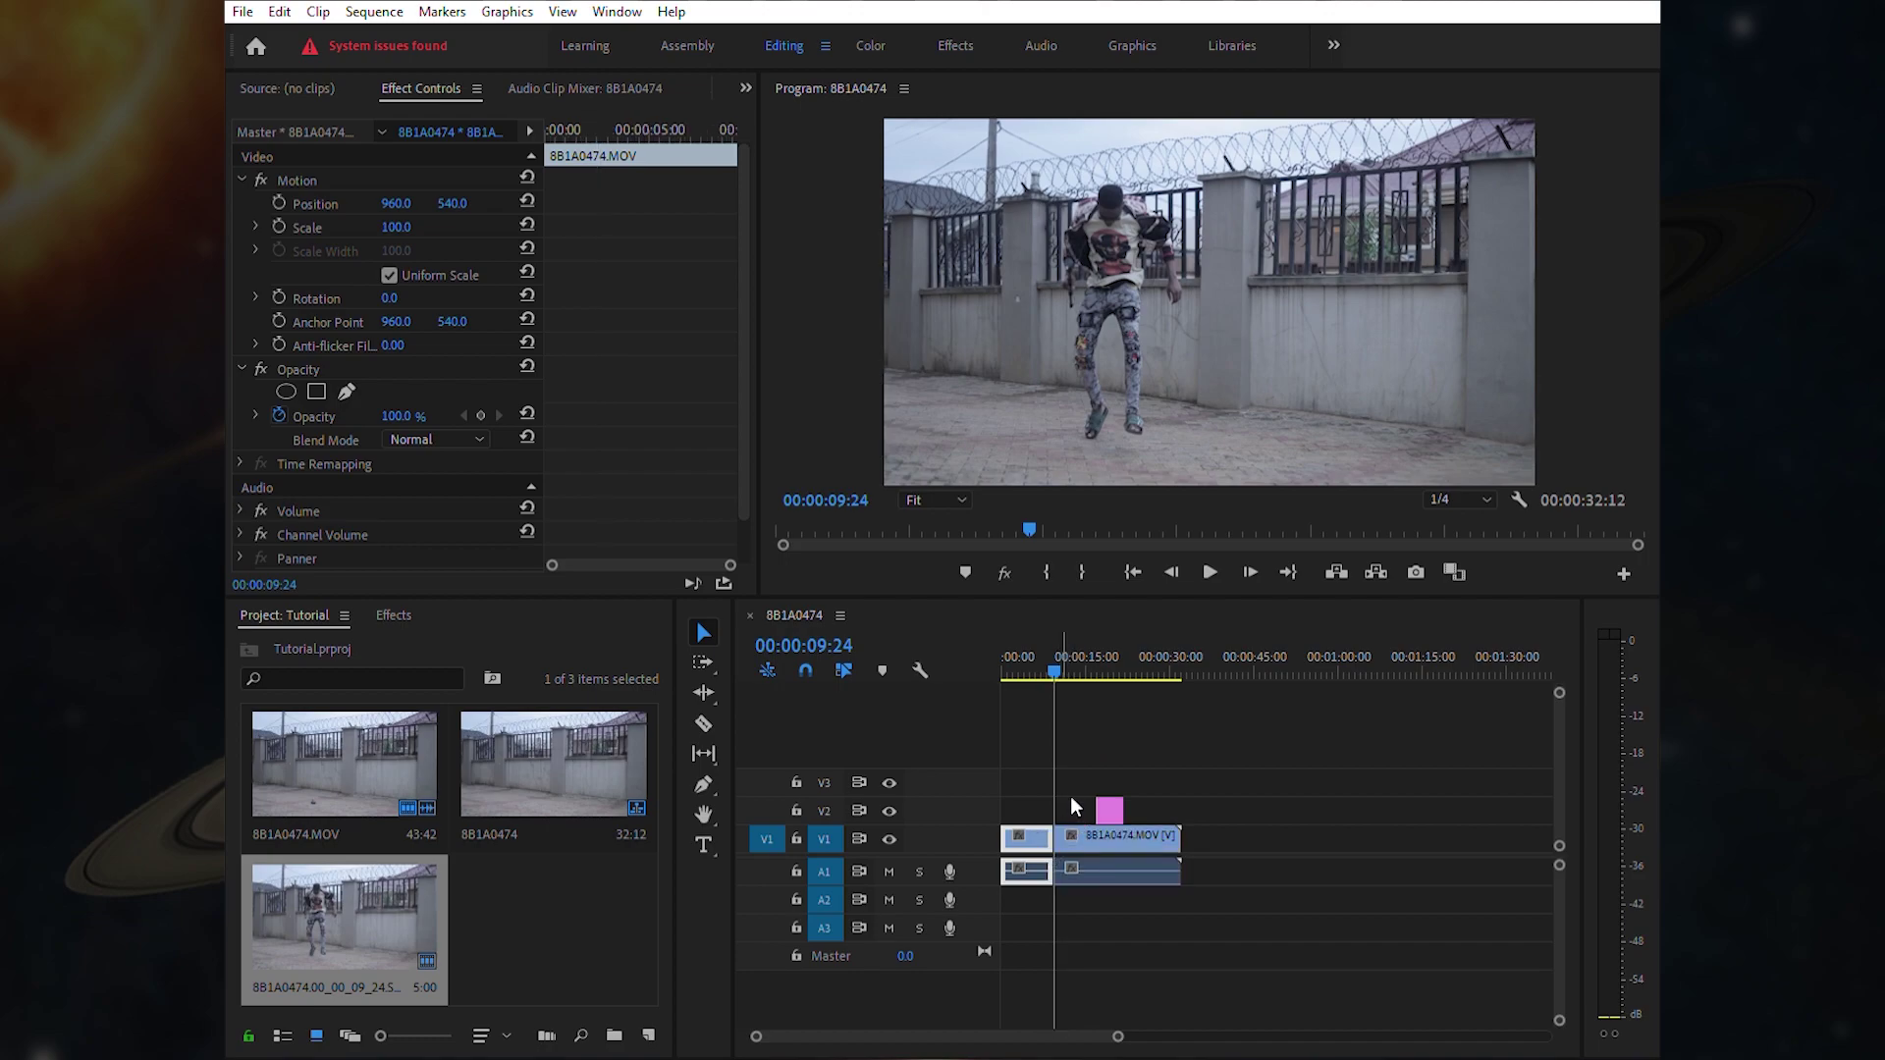
left_click_drag(1112, 803, 1042, 807)
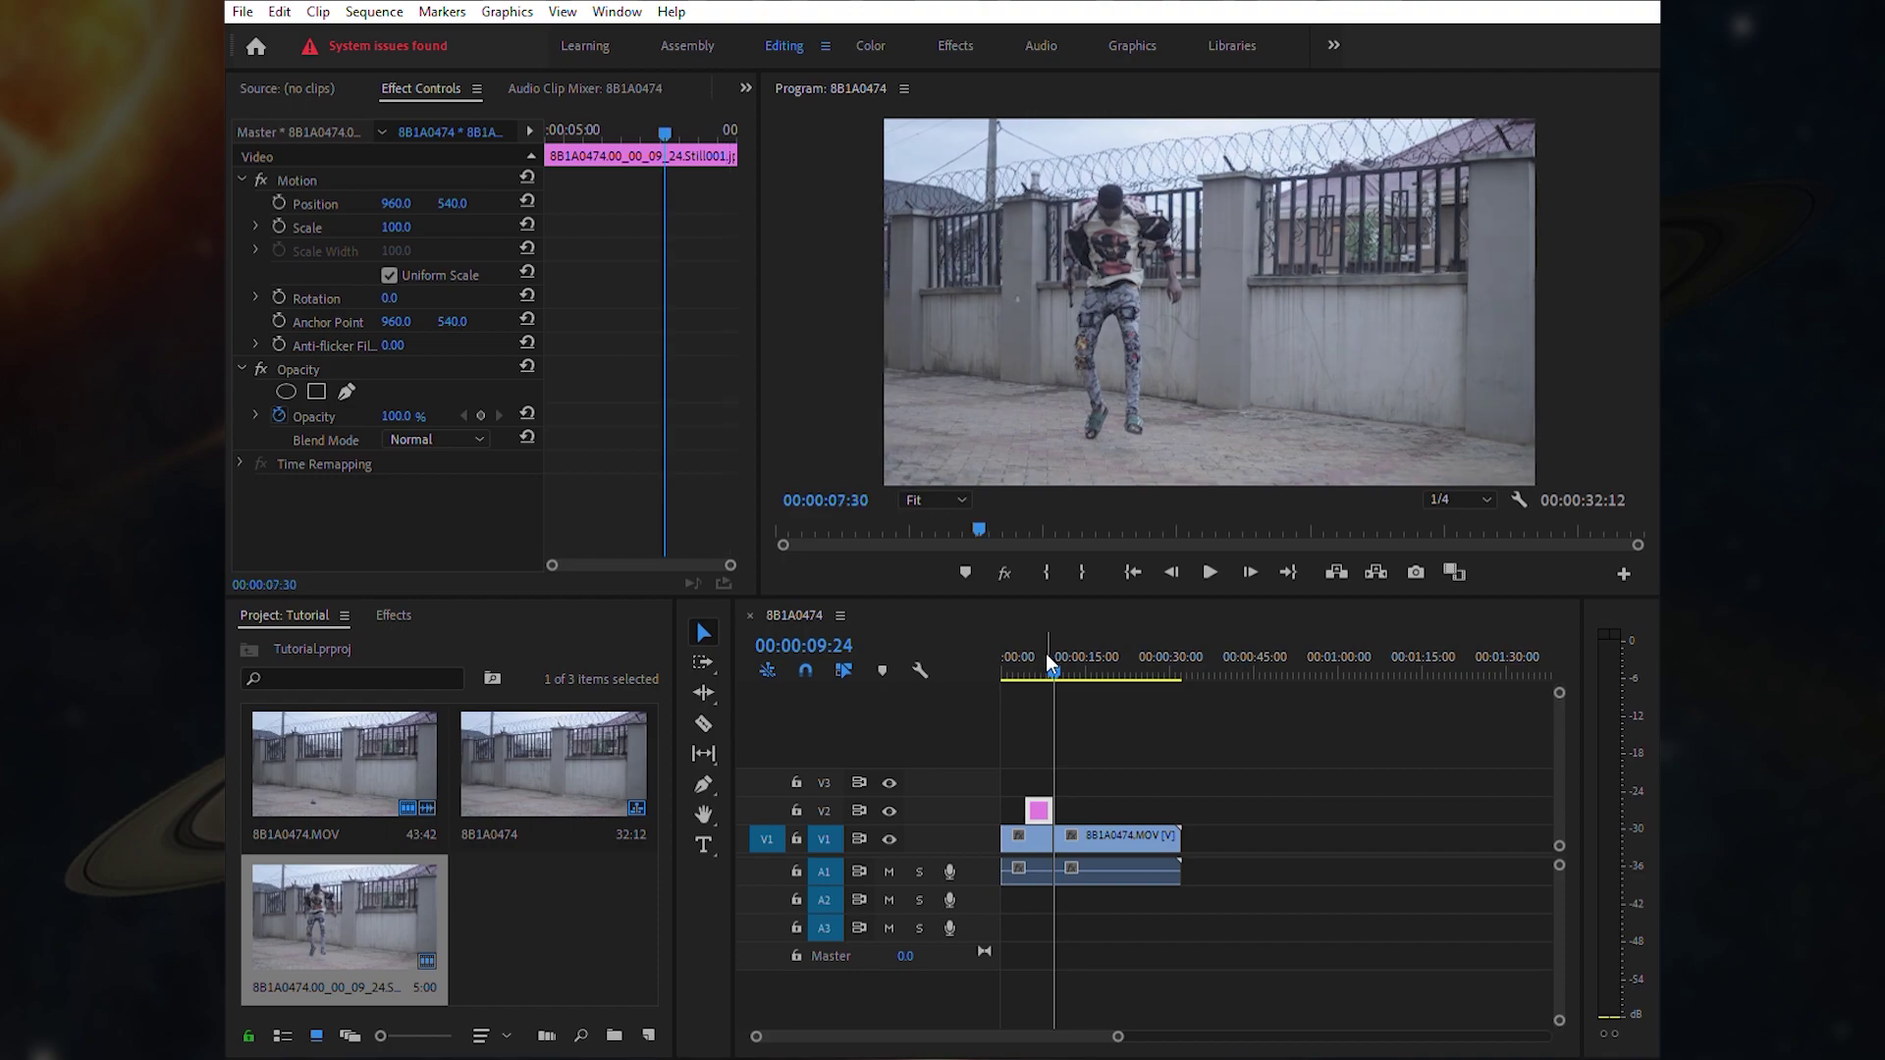
- Move the playhead to 00:00:06:30 over the still, add a free-draw opacity mask to it, and set the preview zoom to 400%
left_click_drag(1051, 665, 1043, 663)
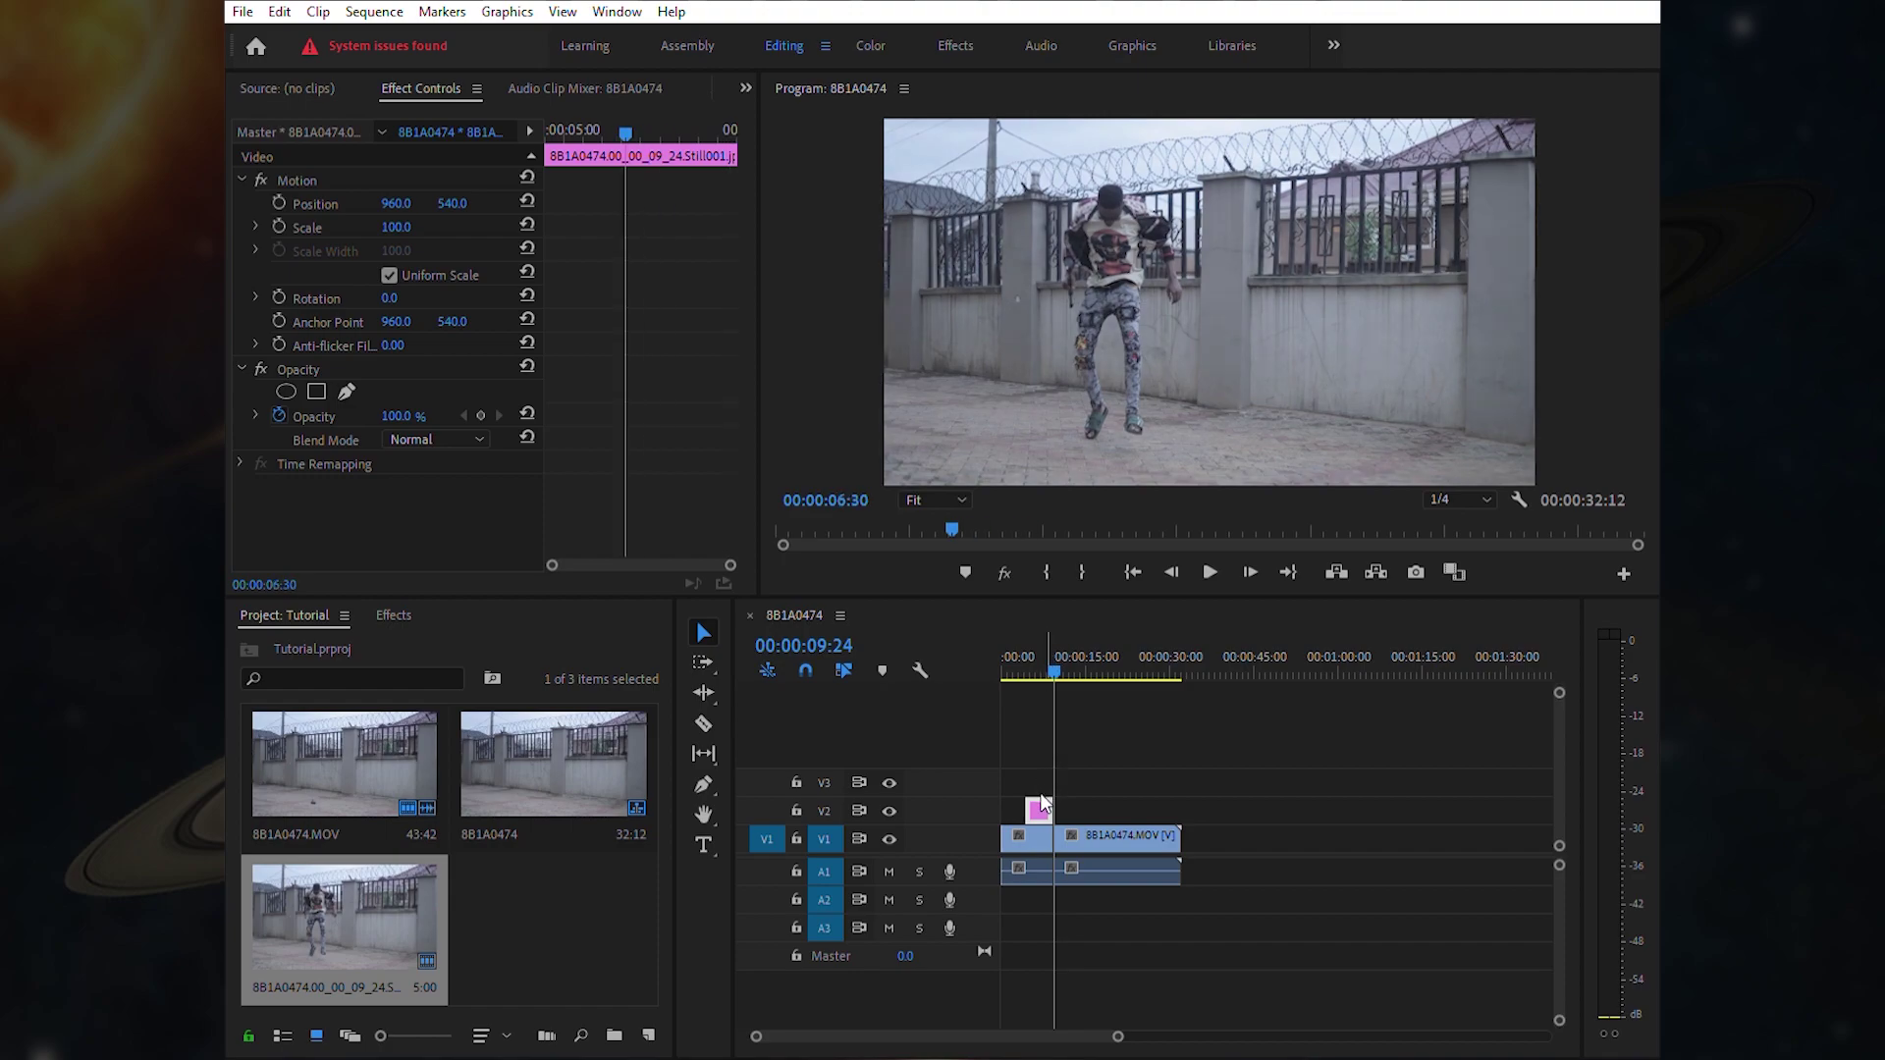
left_click(347, 387)
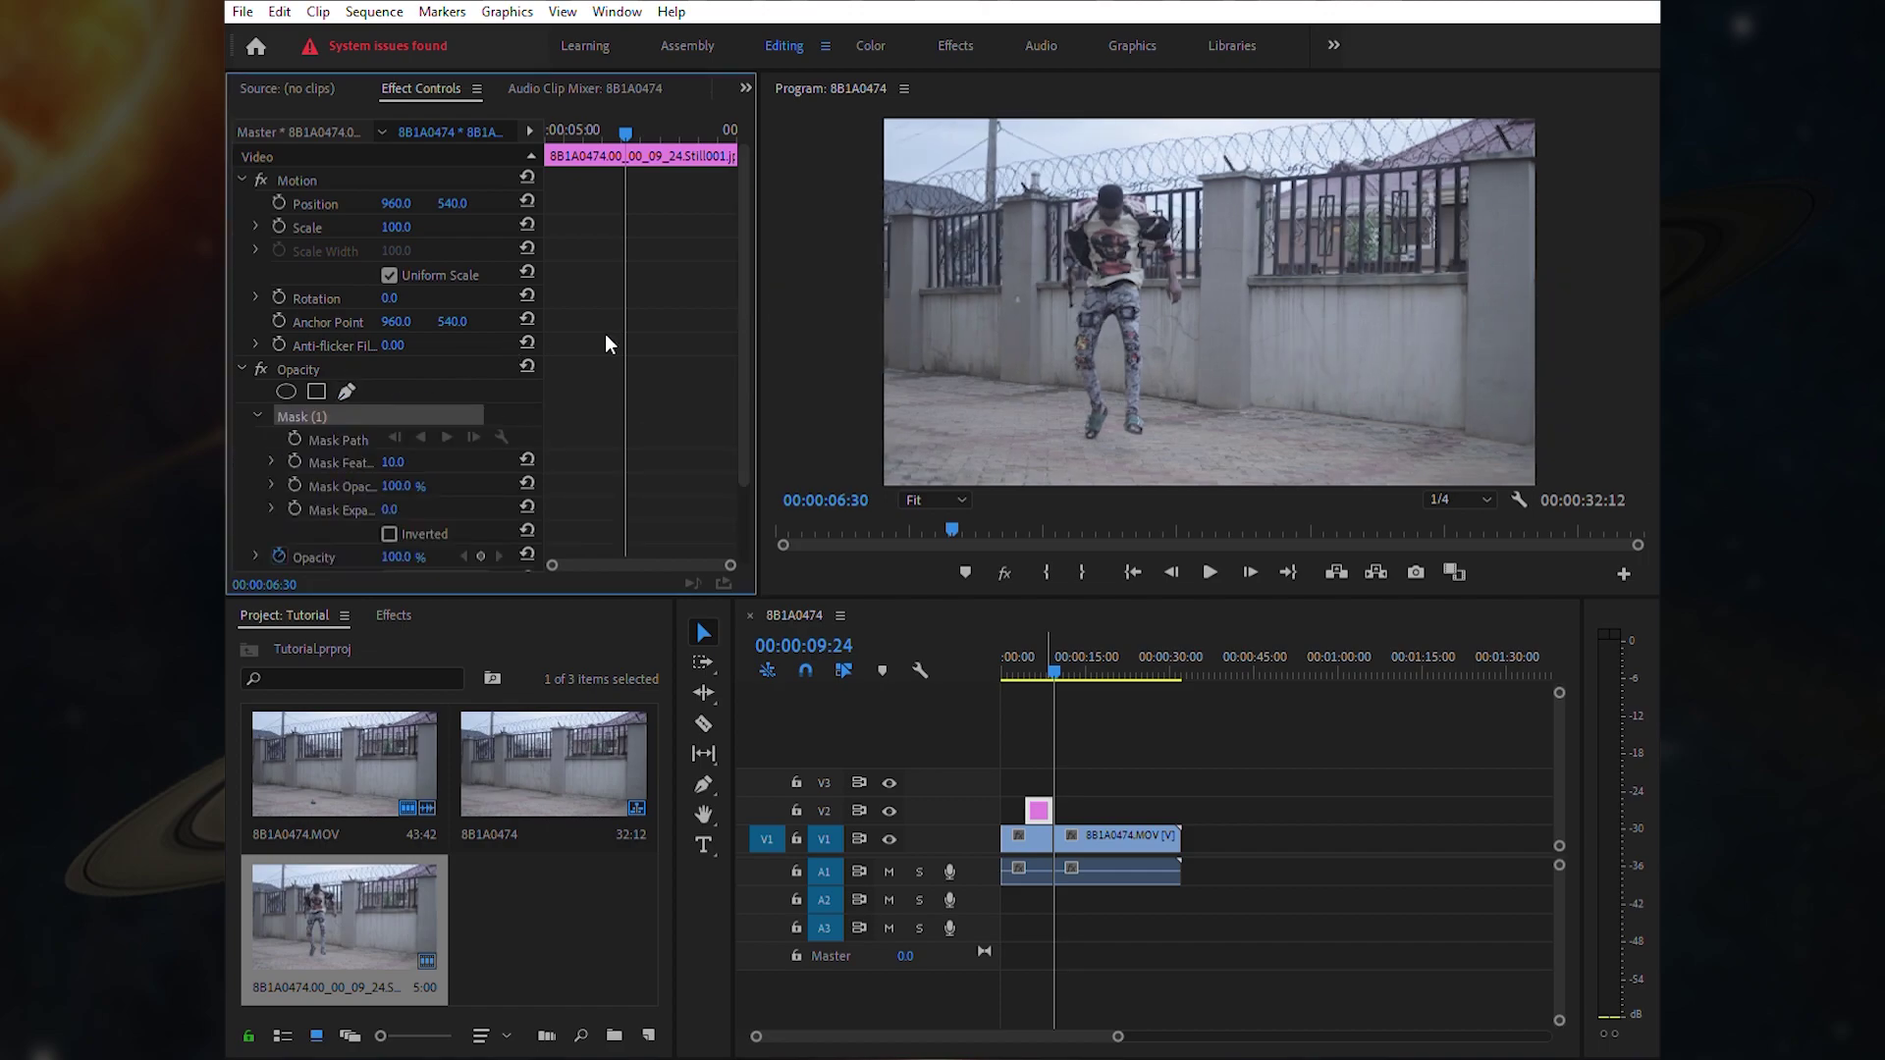
left_click(956, 495)
left_click(946, 703)
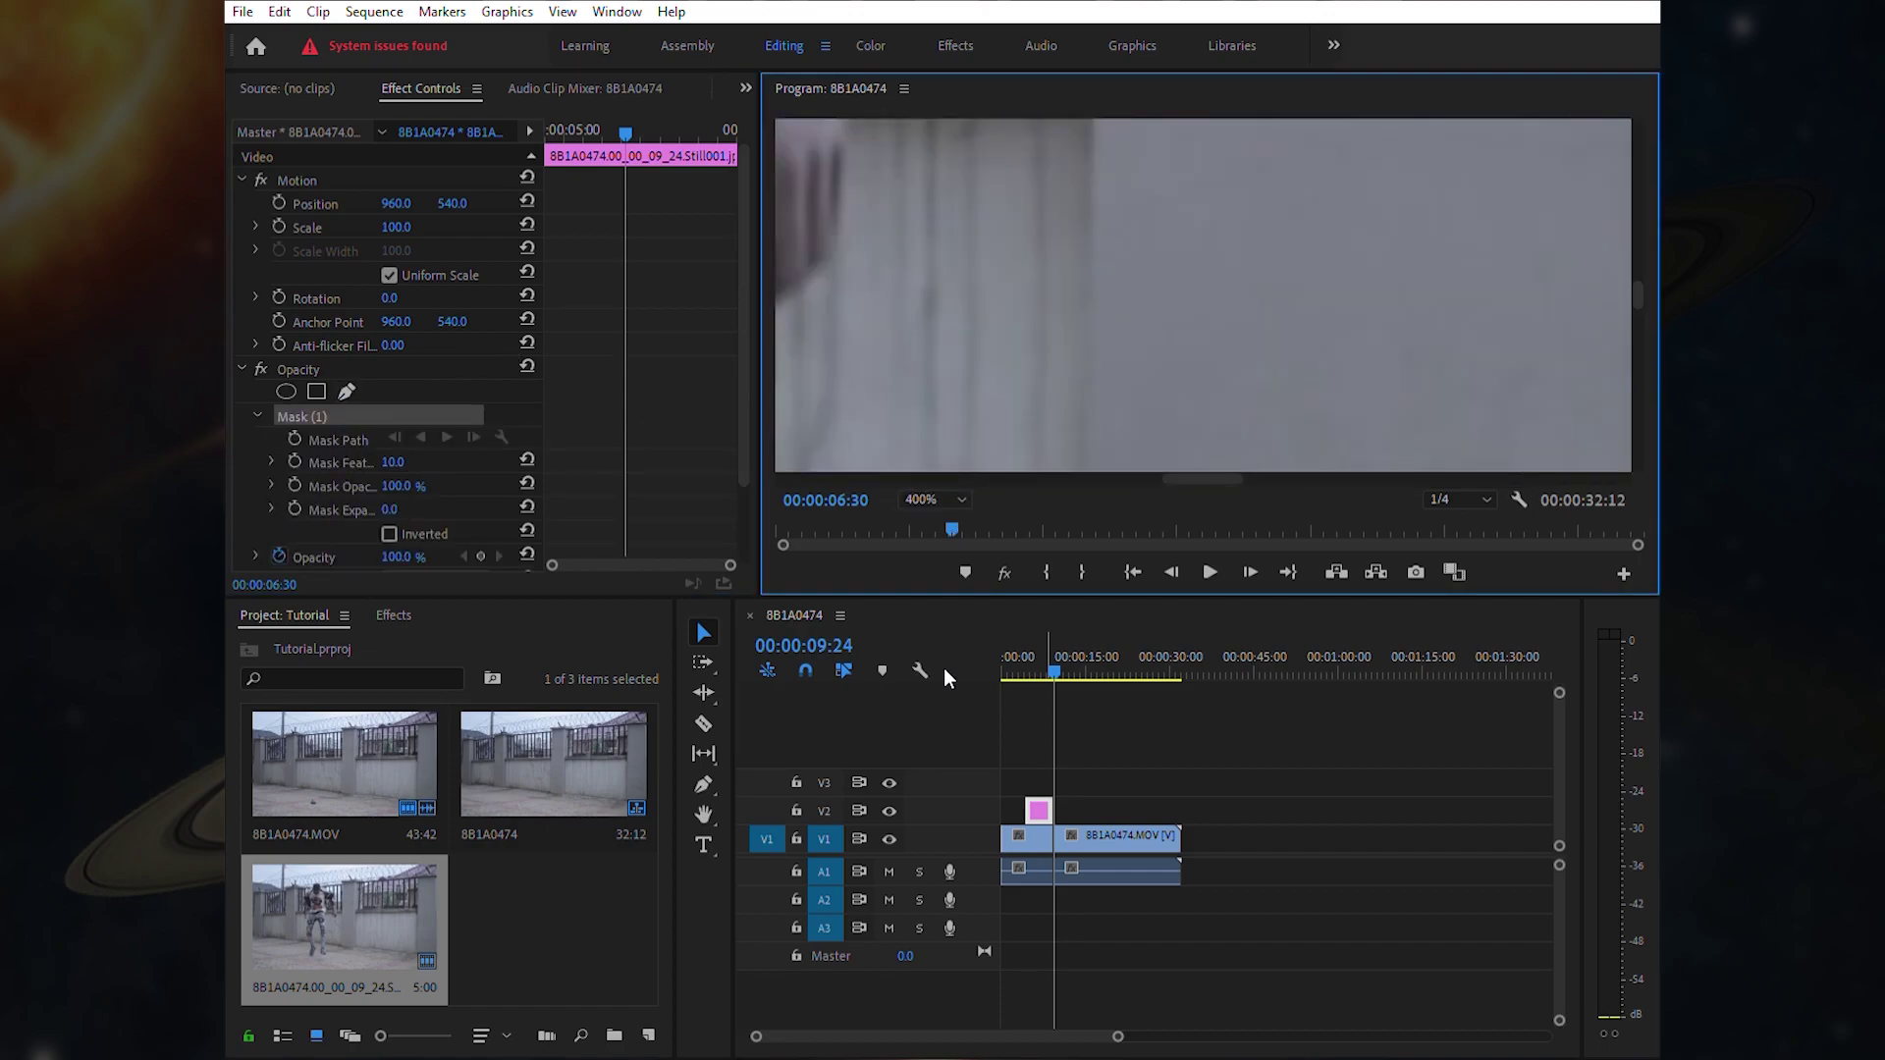
- Start the mask path at the top of the man's head and trace down over his left-hand shoulder and sleeve
left_click_drag(987, 597, 959, 950)
left_click_drag(1238, 834, 1070, 834)
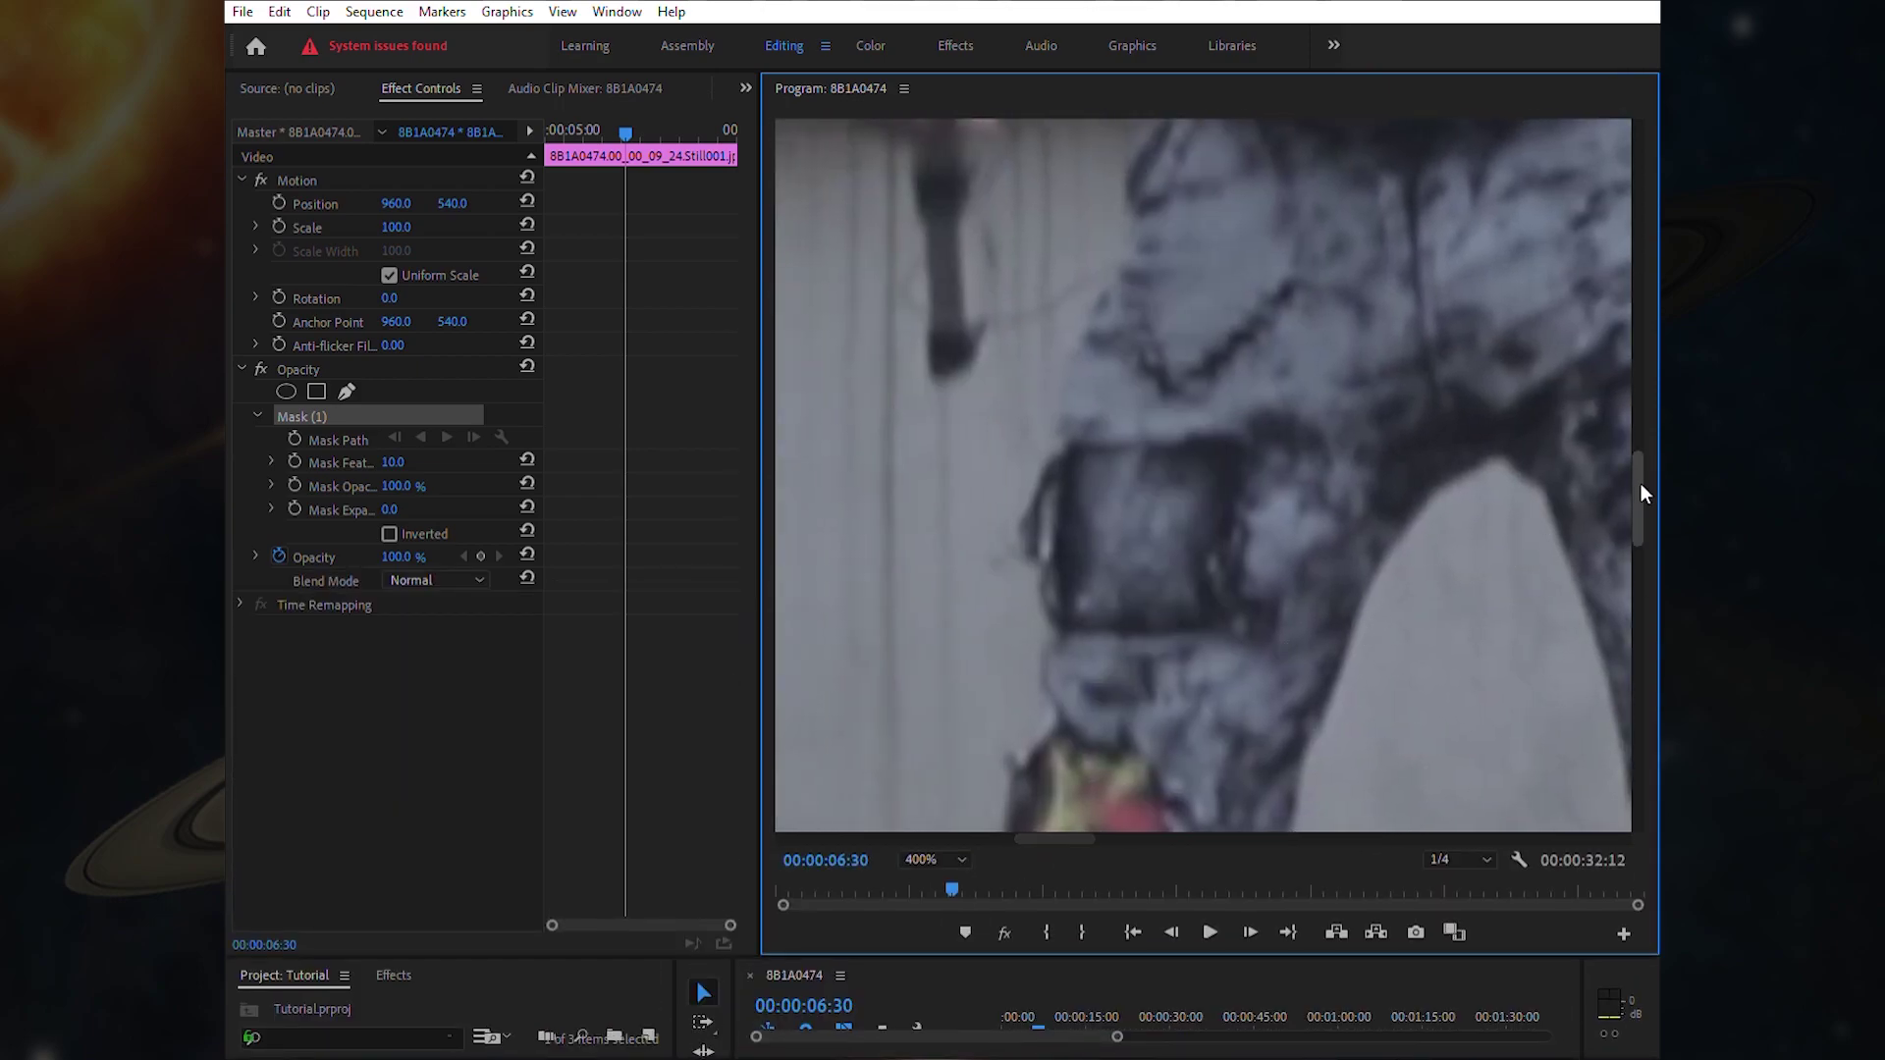
left_click_drag(1639, 484, 1621, 292)
left_click_drag(1361, 310, 1326, 357)
left_click(1304, 441)
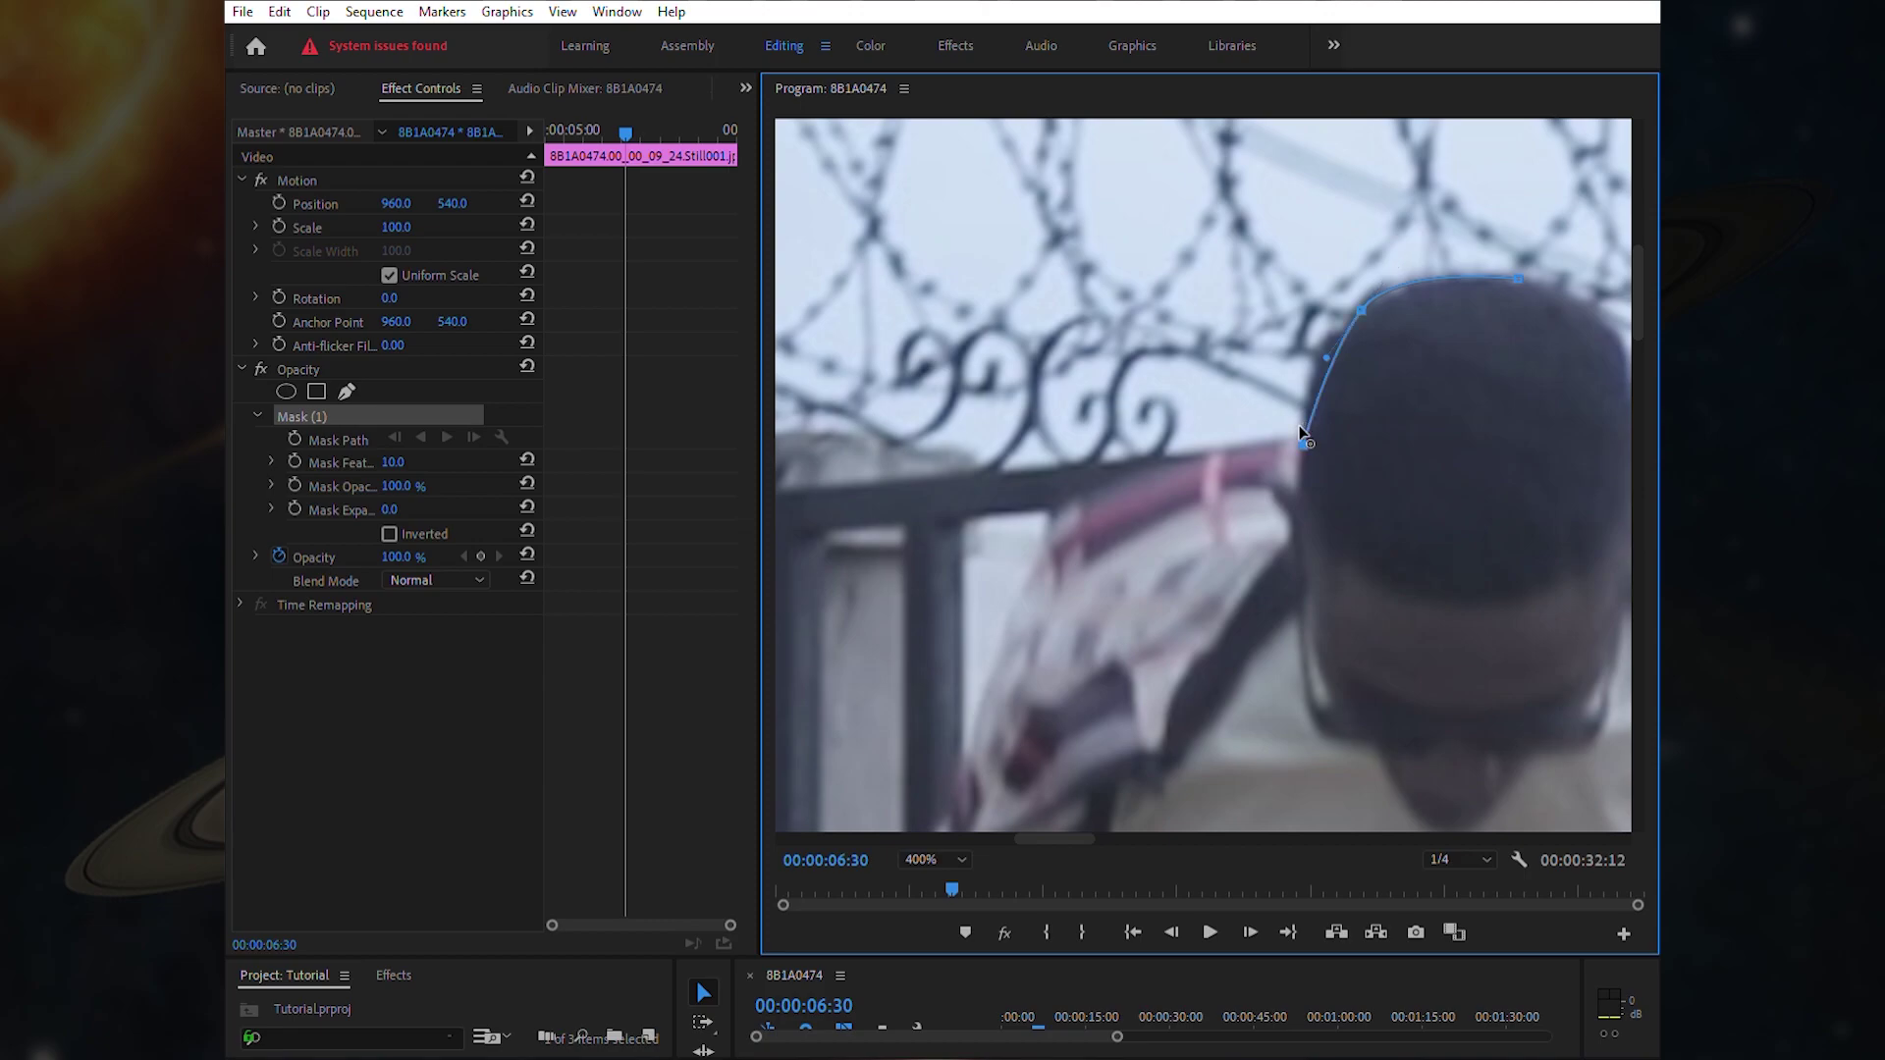
left_click(1116, 473)
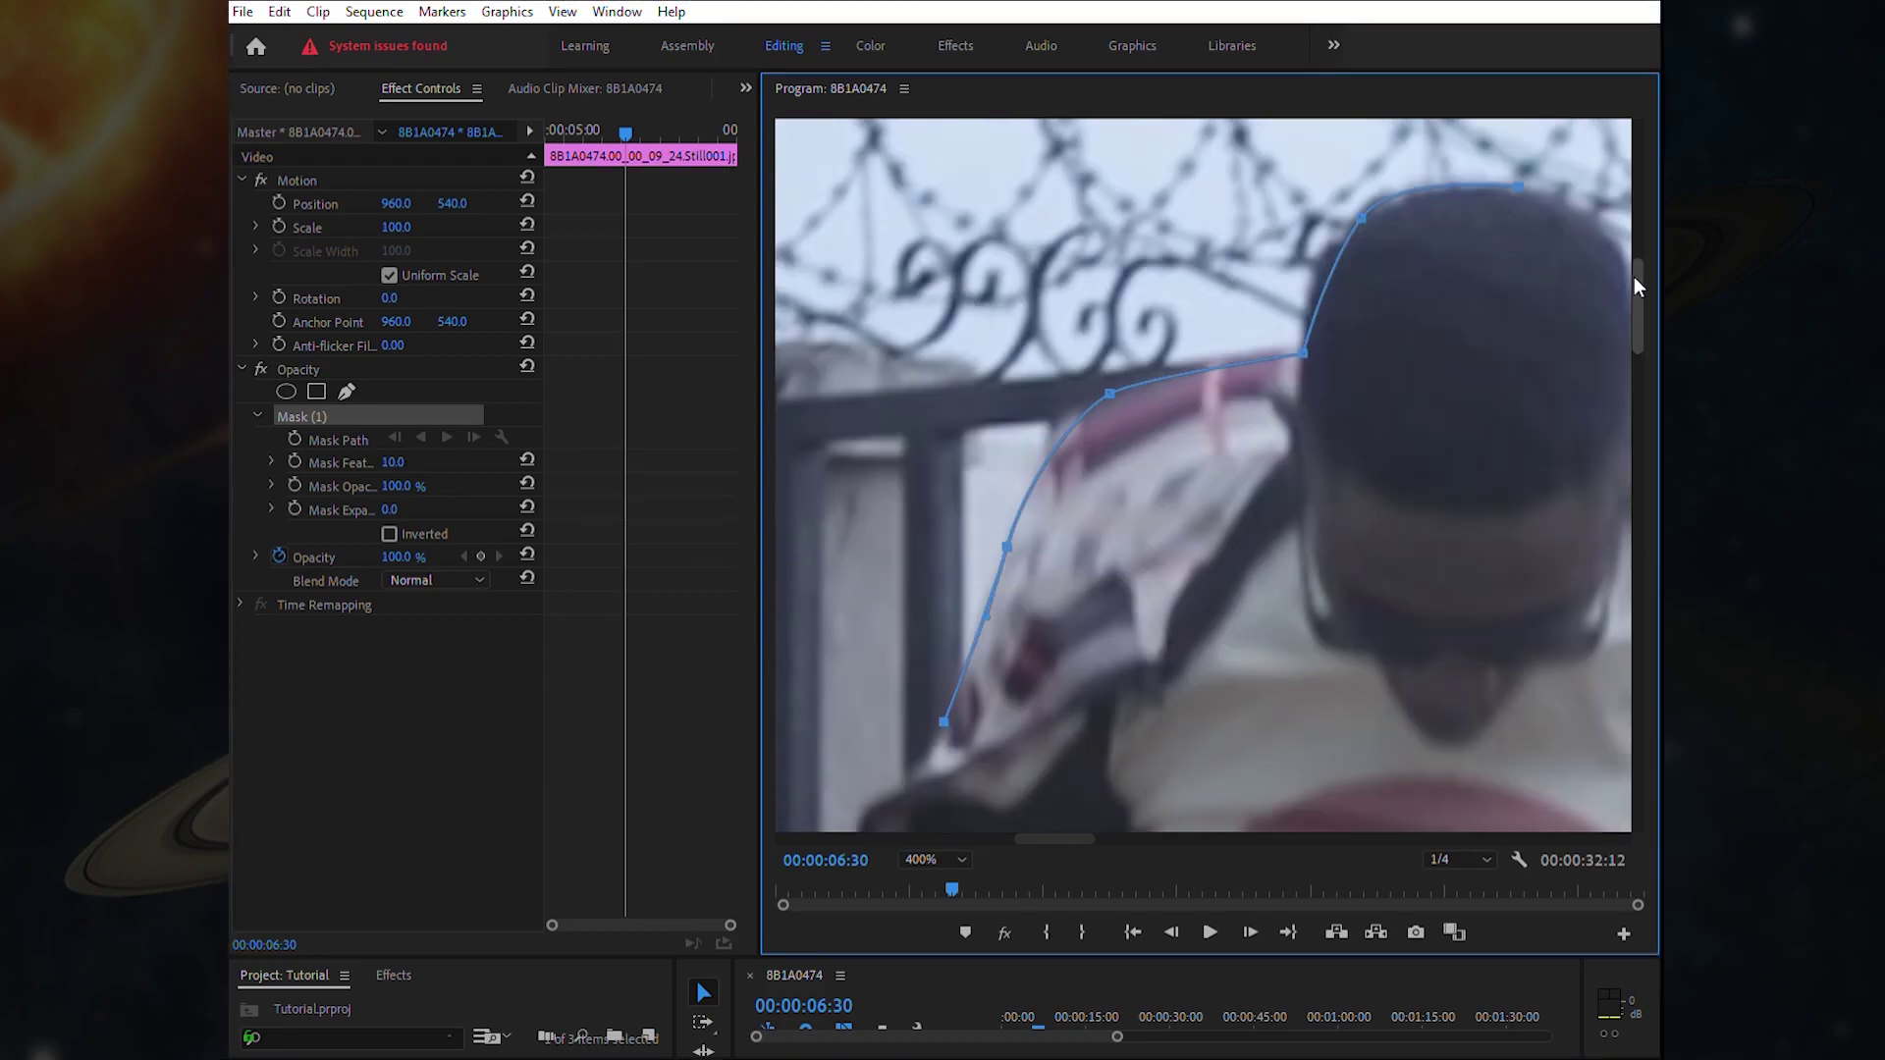
- Continue the mask path around the left-hand forearm, hand and hanging strip, then back under the arm to the waist
left_click_drag(1637, 285, 1630, 402)
left_click(926, 545)
left_click(932, 673)
left_click(953, 535)
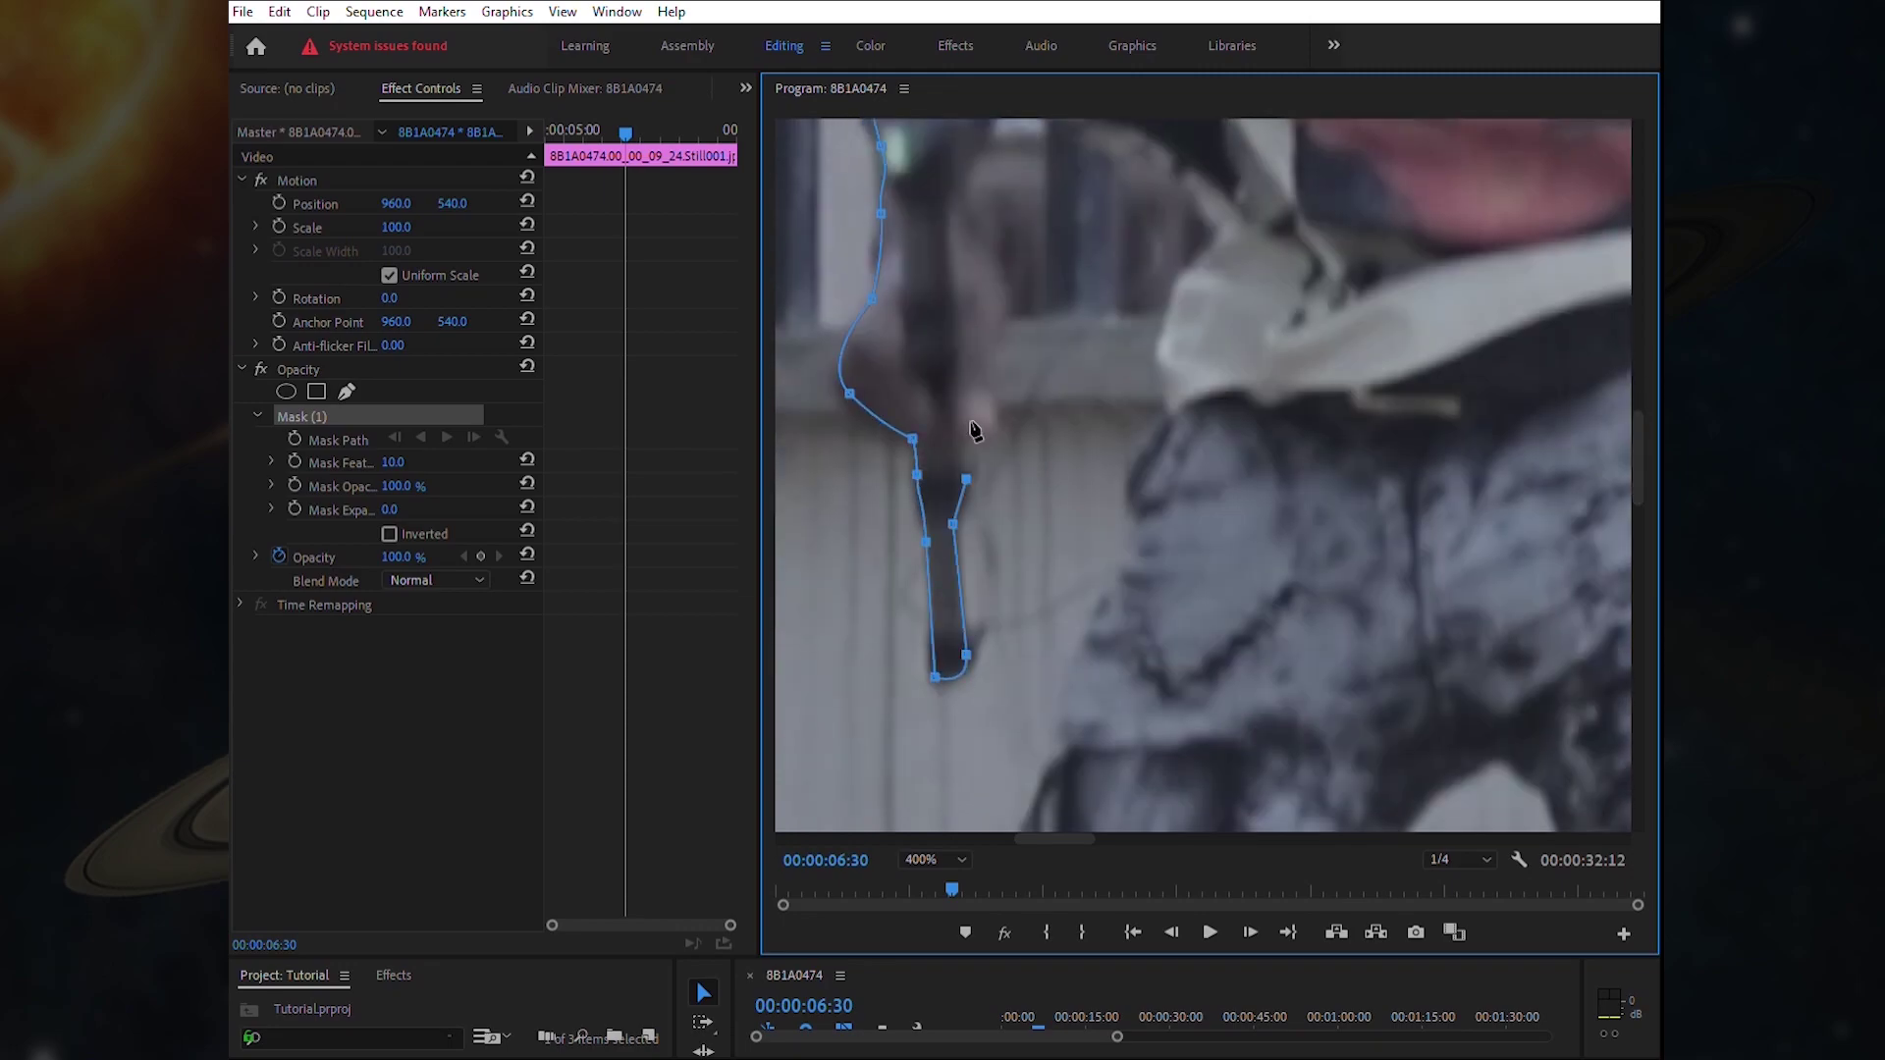
left_click_drag(1002, 317, 1007, 285)
left_click(960, 223)
left_click_drag(969, 180, 983, 156)
left_click_drag(1632, 432, 1631, 371)
scroll(998, 545, "down", 3)
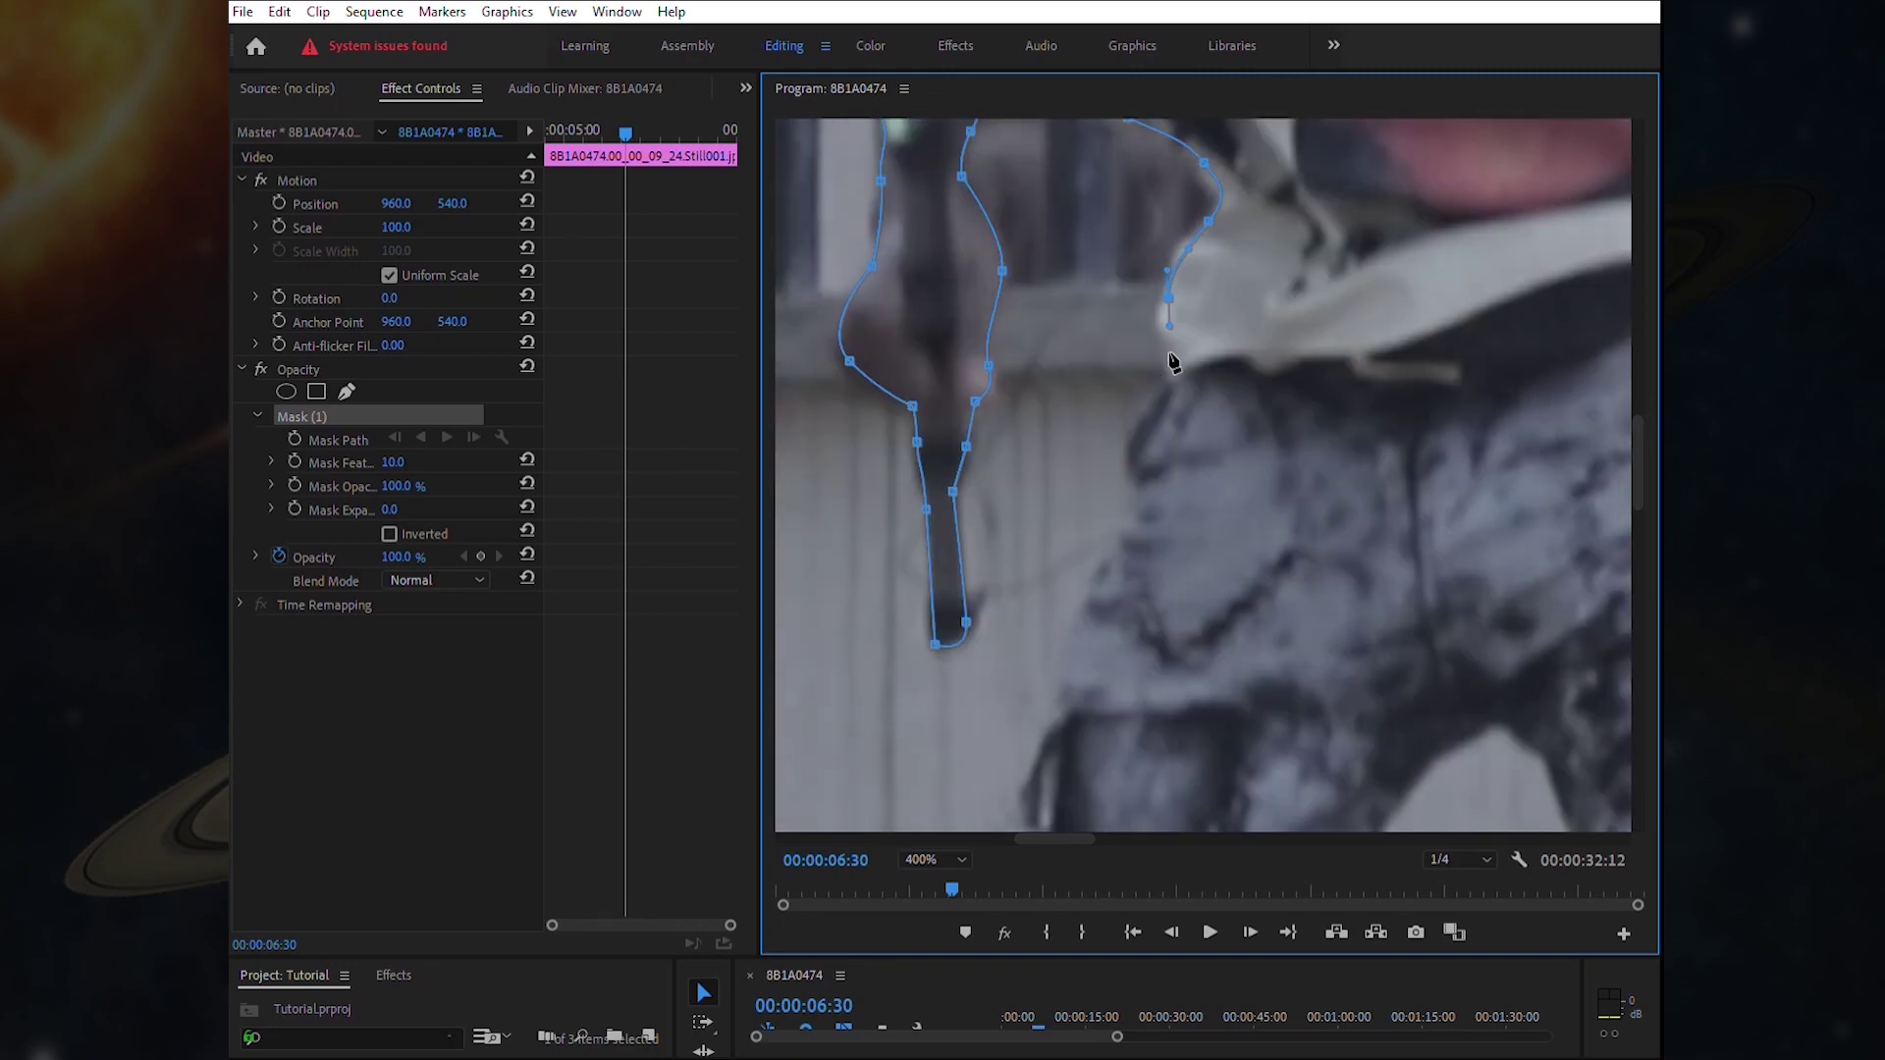
- Trace the mask path down the outer edge of the left-hand leg and around the sandal
scroll(1065, 287, "down", 3)
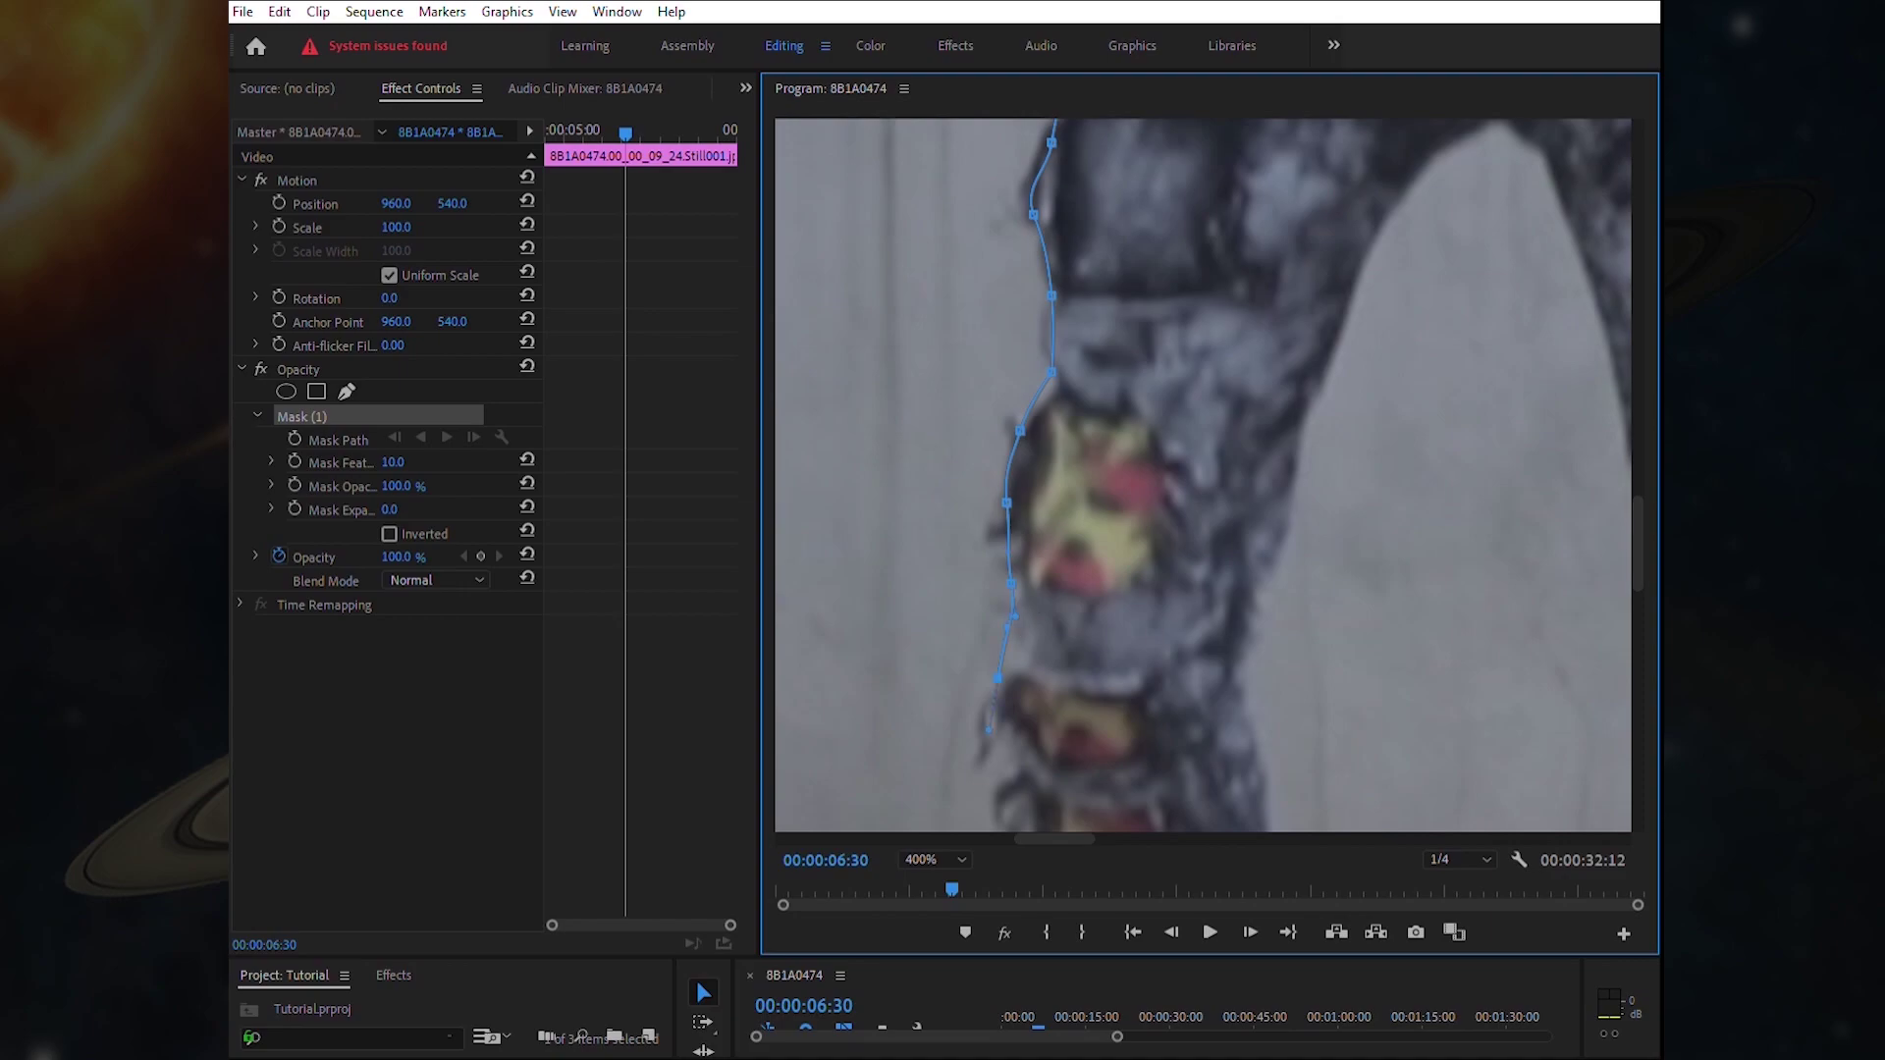
scroll(1602, 547, "down", 3)
scroll(1202, 625, "down", 3)
scroll(1203, 624, "down", 3)
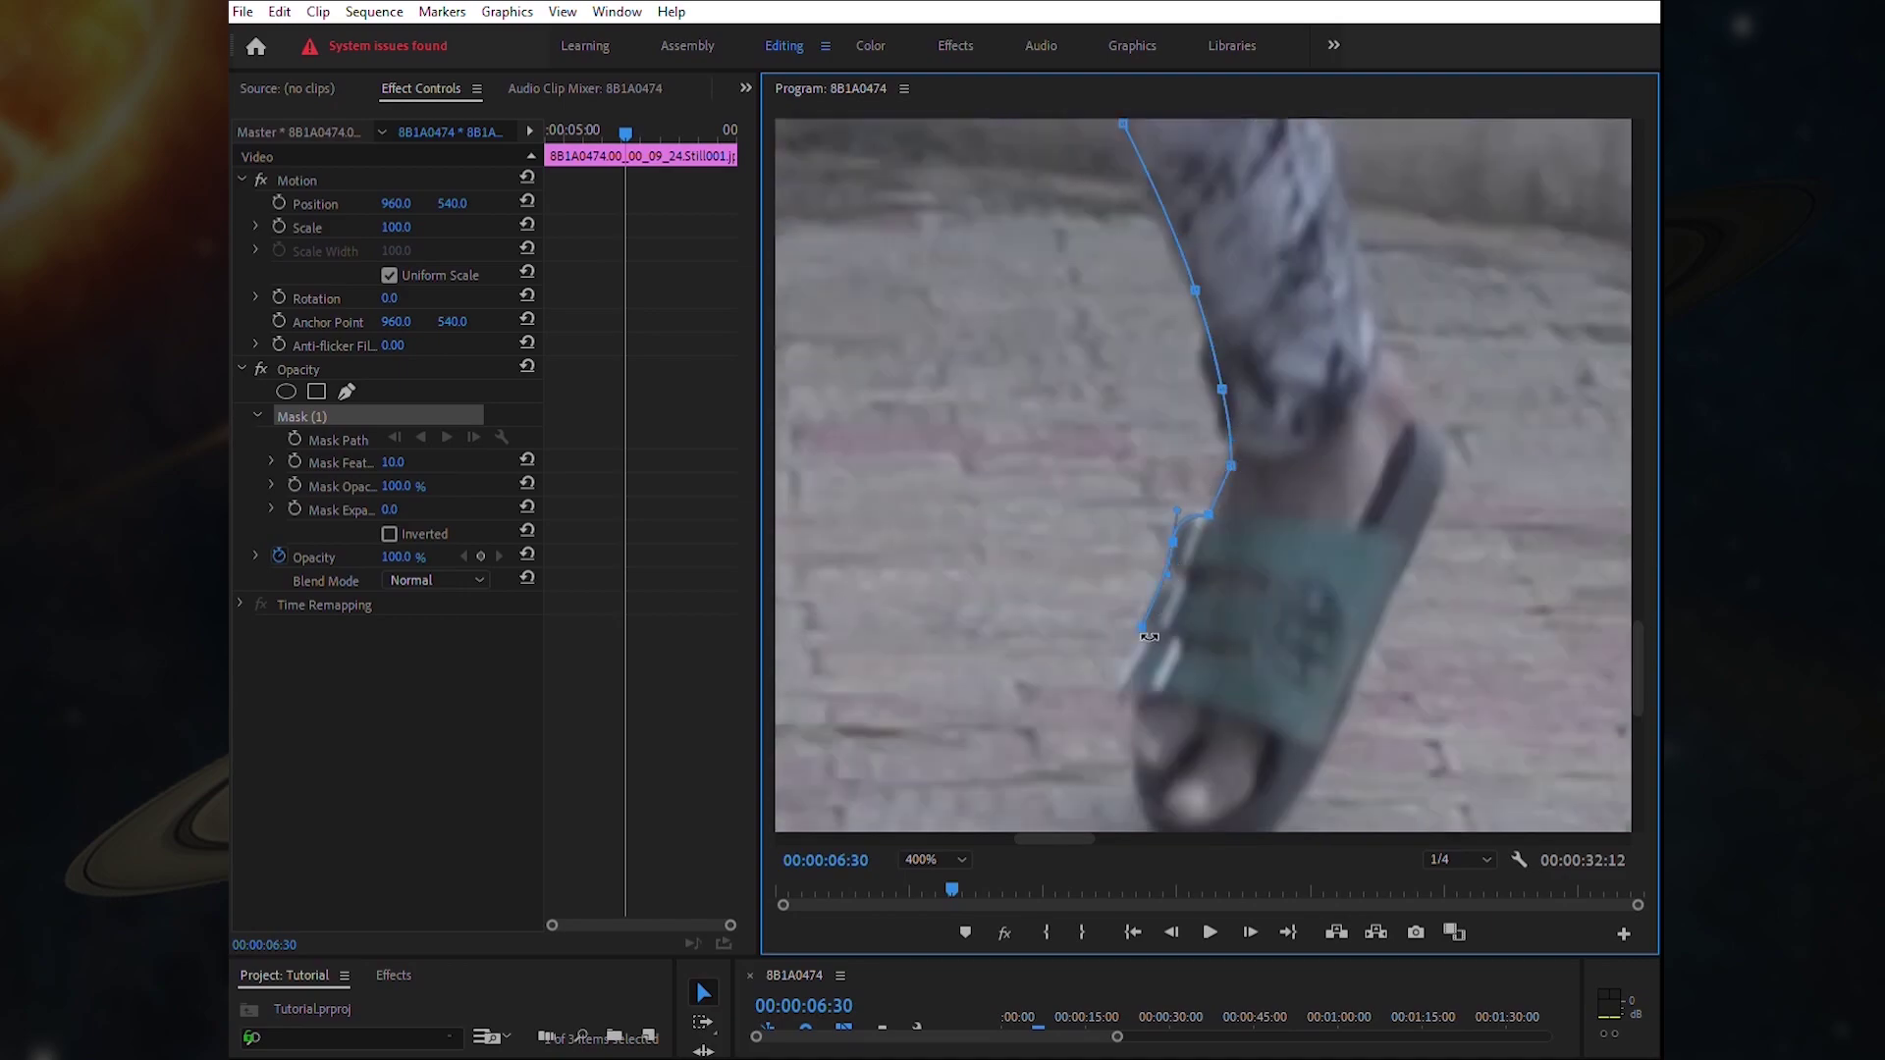
scroll(1165, 677, "down", 3)
- Trace the mask path up the inner edge of the left-hand leg and over the crotch gap
scroll(1305, 431, "up", 3)
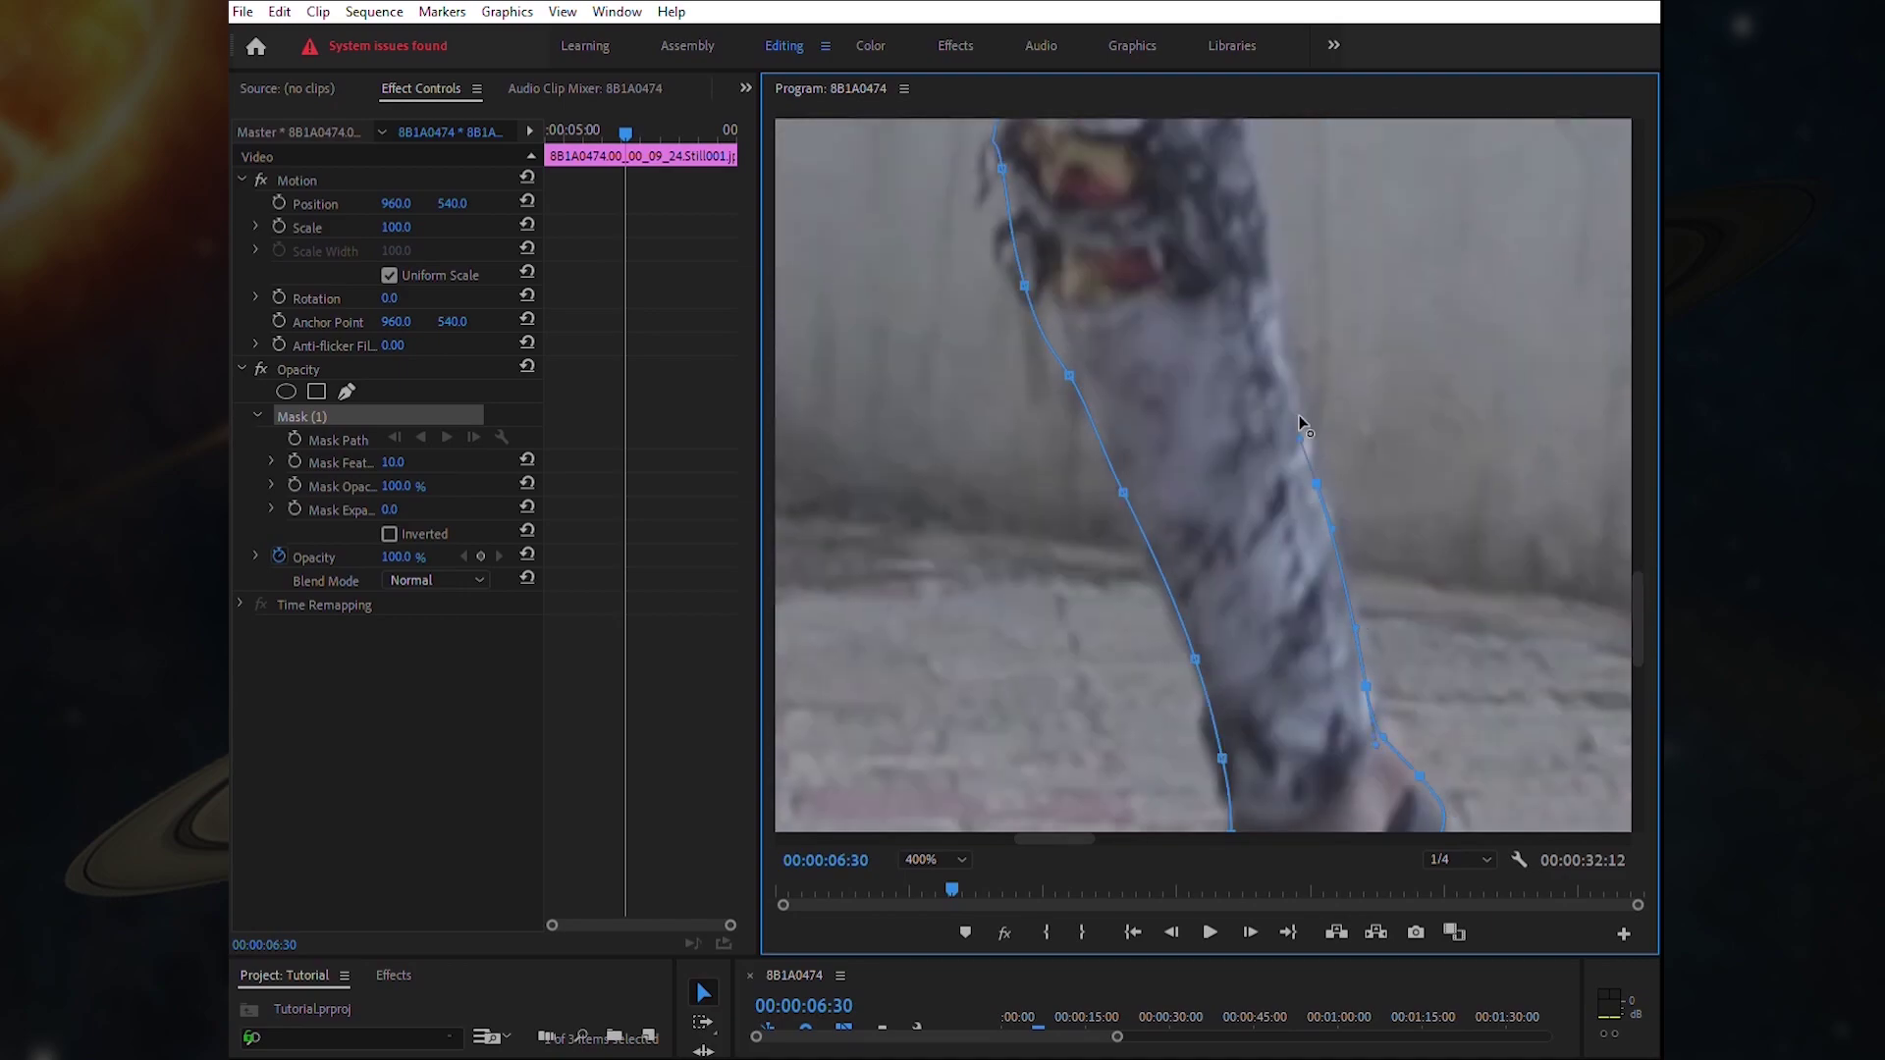
scroll(1571, 491, "up", 3)
left_click_drag(1637, 555, 1637, 517)
left_click_drag(1413, 370, 1539, 319)
left_click_drag(1584, 432, 1607, 510)
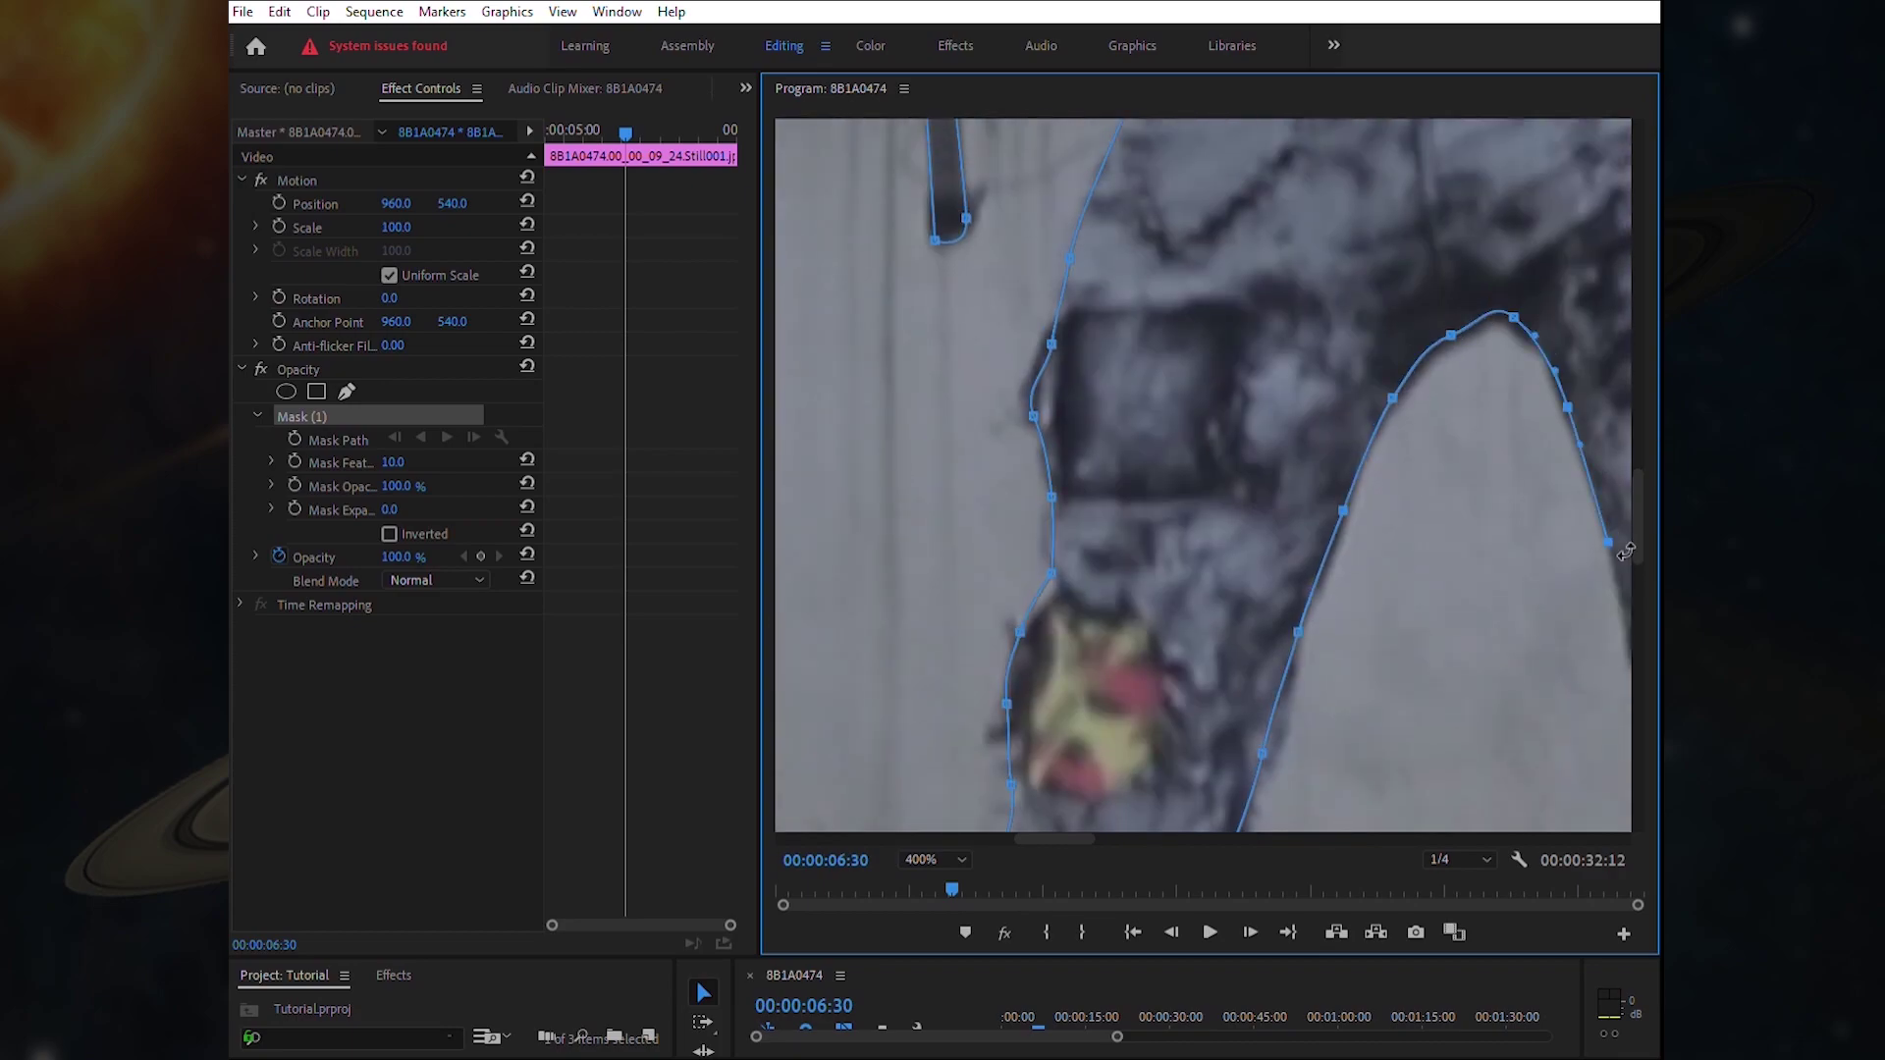
- Trace the mask path down the inner edge of the right-hand leg and around its foot
left_click_drag(1055, 838, 1096, 838)
left_click_drag(1206, 672, 1216, 707)
left_click_drag(1637, 515, 1638, 584)
left_click(1224, 273)
scroll(1245, 461, "down", 5)
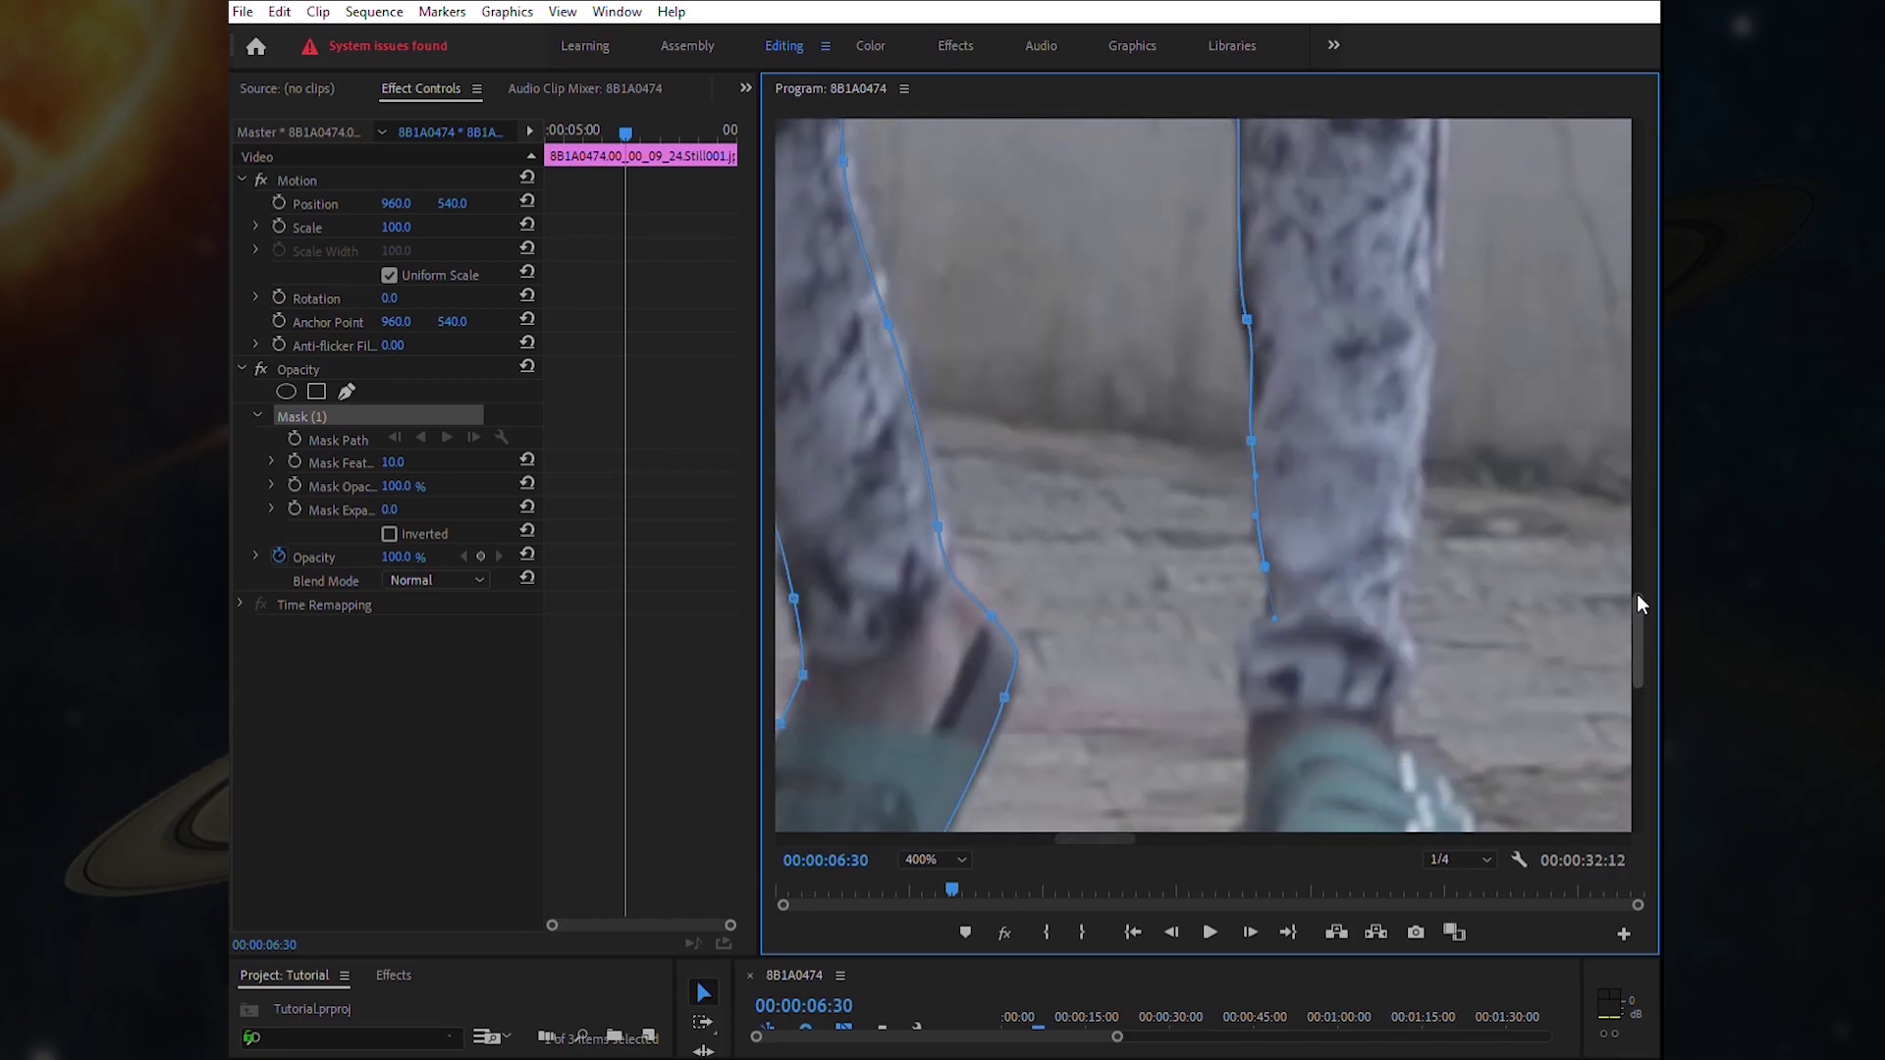
scroll(1433, 442, "up", 4)
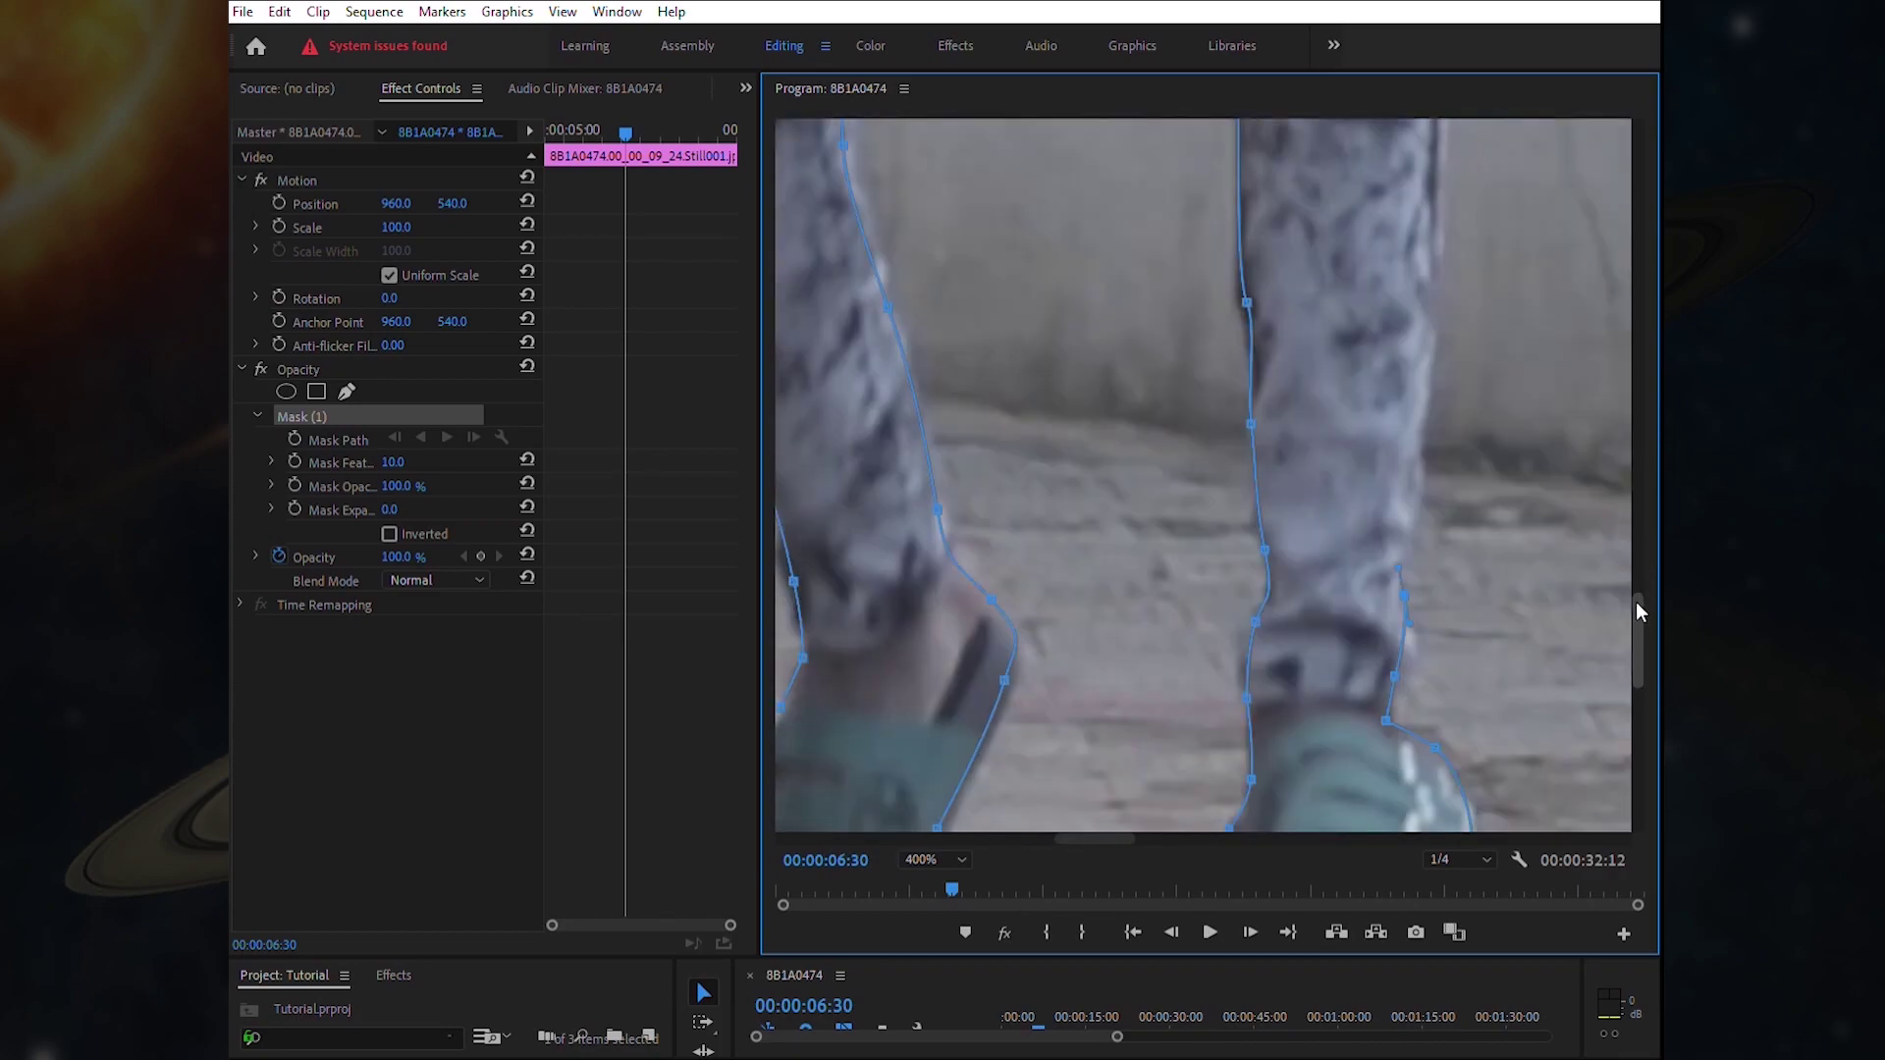
- Trace the mask path up the outer edge of the right-hand leg and the side of the shirt to the underarm
scroll(1443, 263, "up", 6)
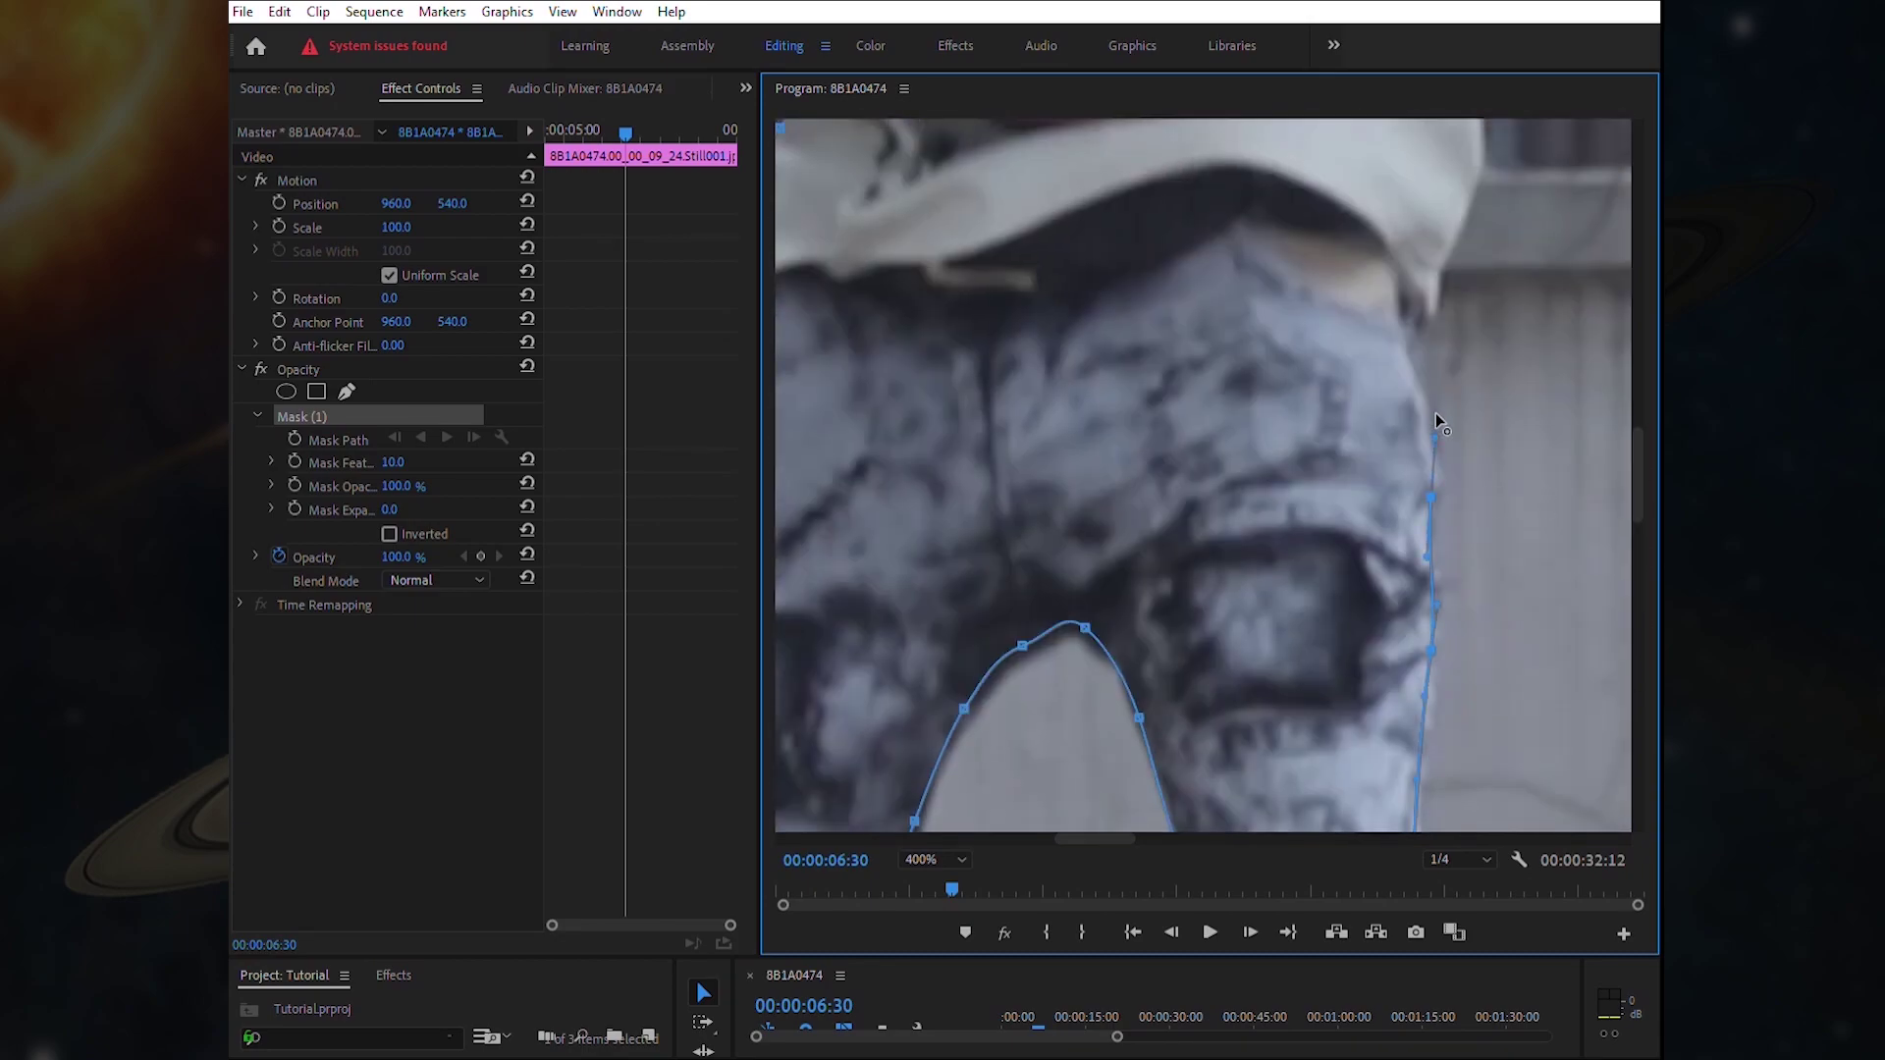
left_click(1368, 513)
left_click(1365, 404)
left_click_drag(1431, 314, 1480, 289)
scroll(1536, 441, "right", 3)
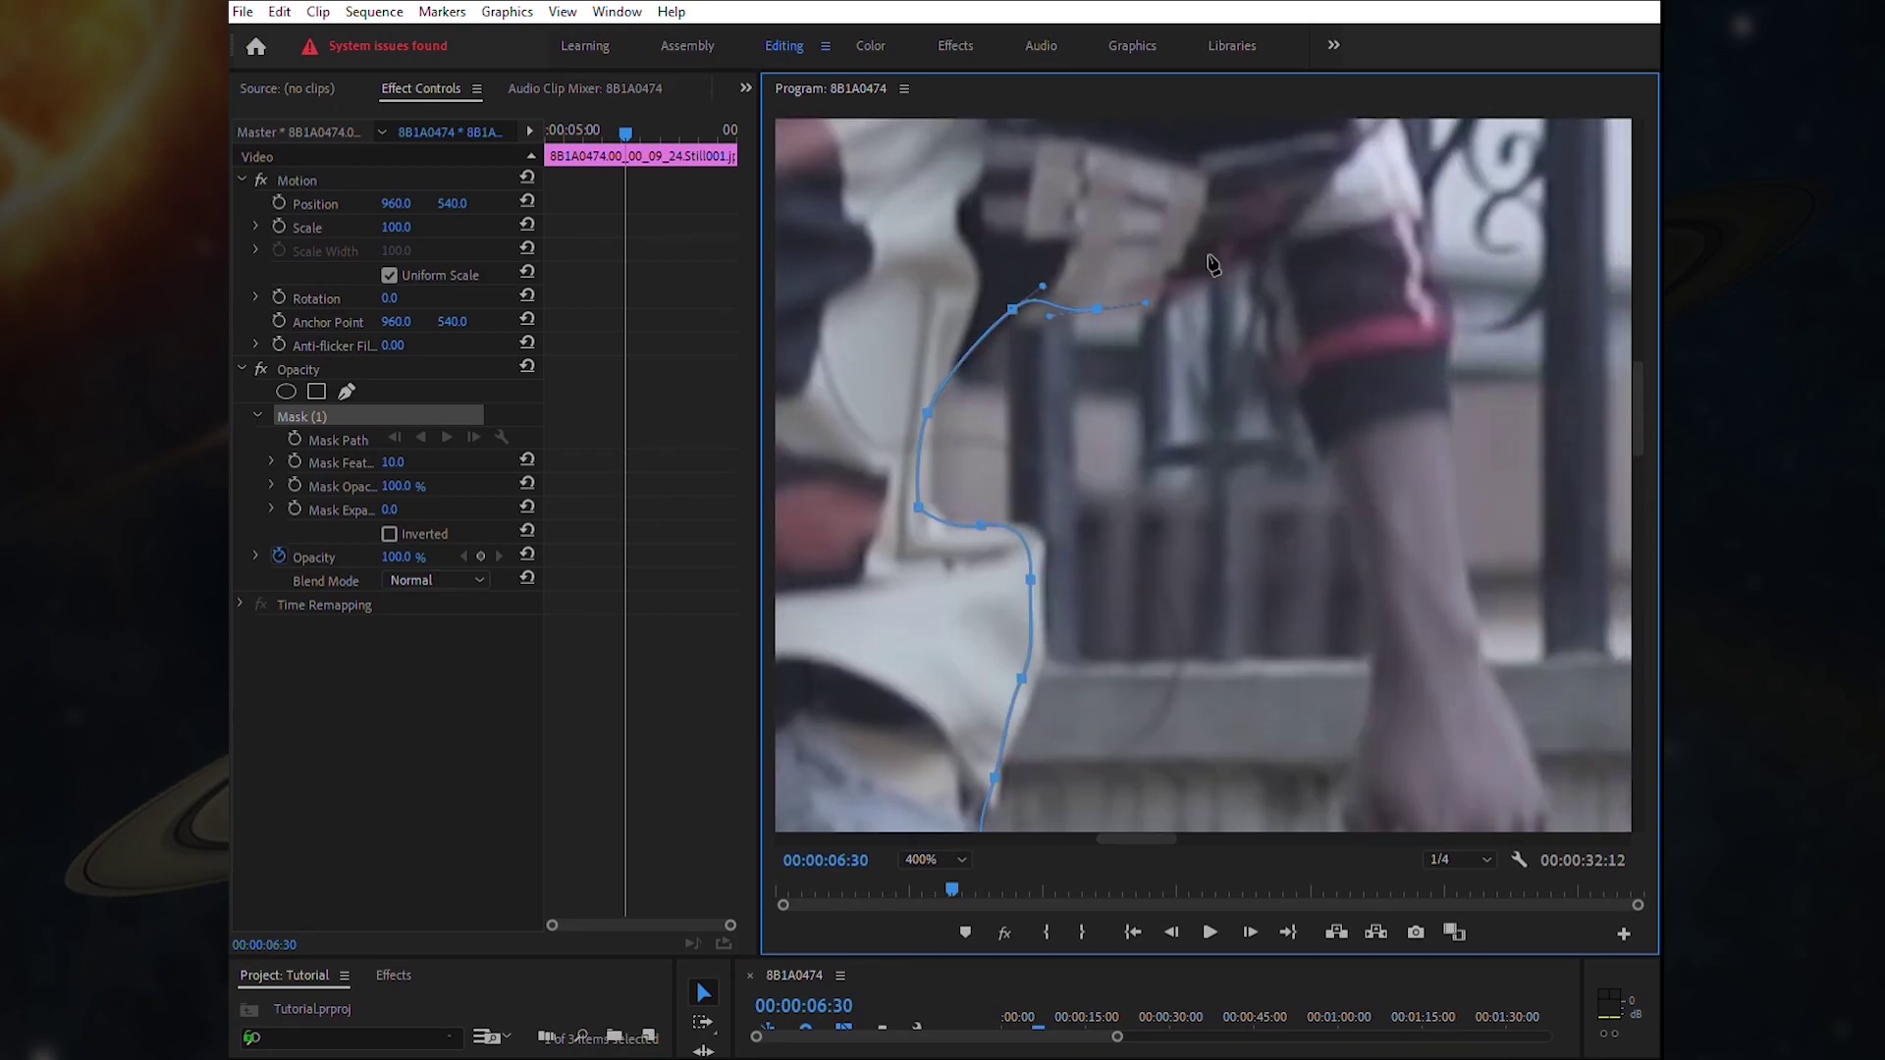
- Trace the mask path down the inner edge of the right-hand forearm and around the hand and fingers
left_click(1253, 252)
left_click_drag(1371, 607, 1374, 664)
scroll(1374, 664, "down", 4)
left_click_drag(1353, 343, 1345, 381)
left_click(1393, 401)
left_click(1424, 574)
left_click(1541, 415)
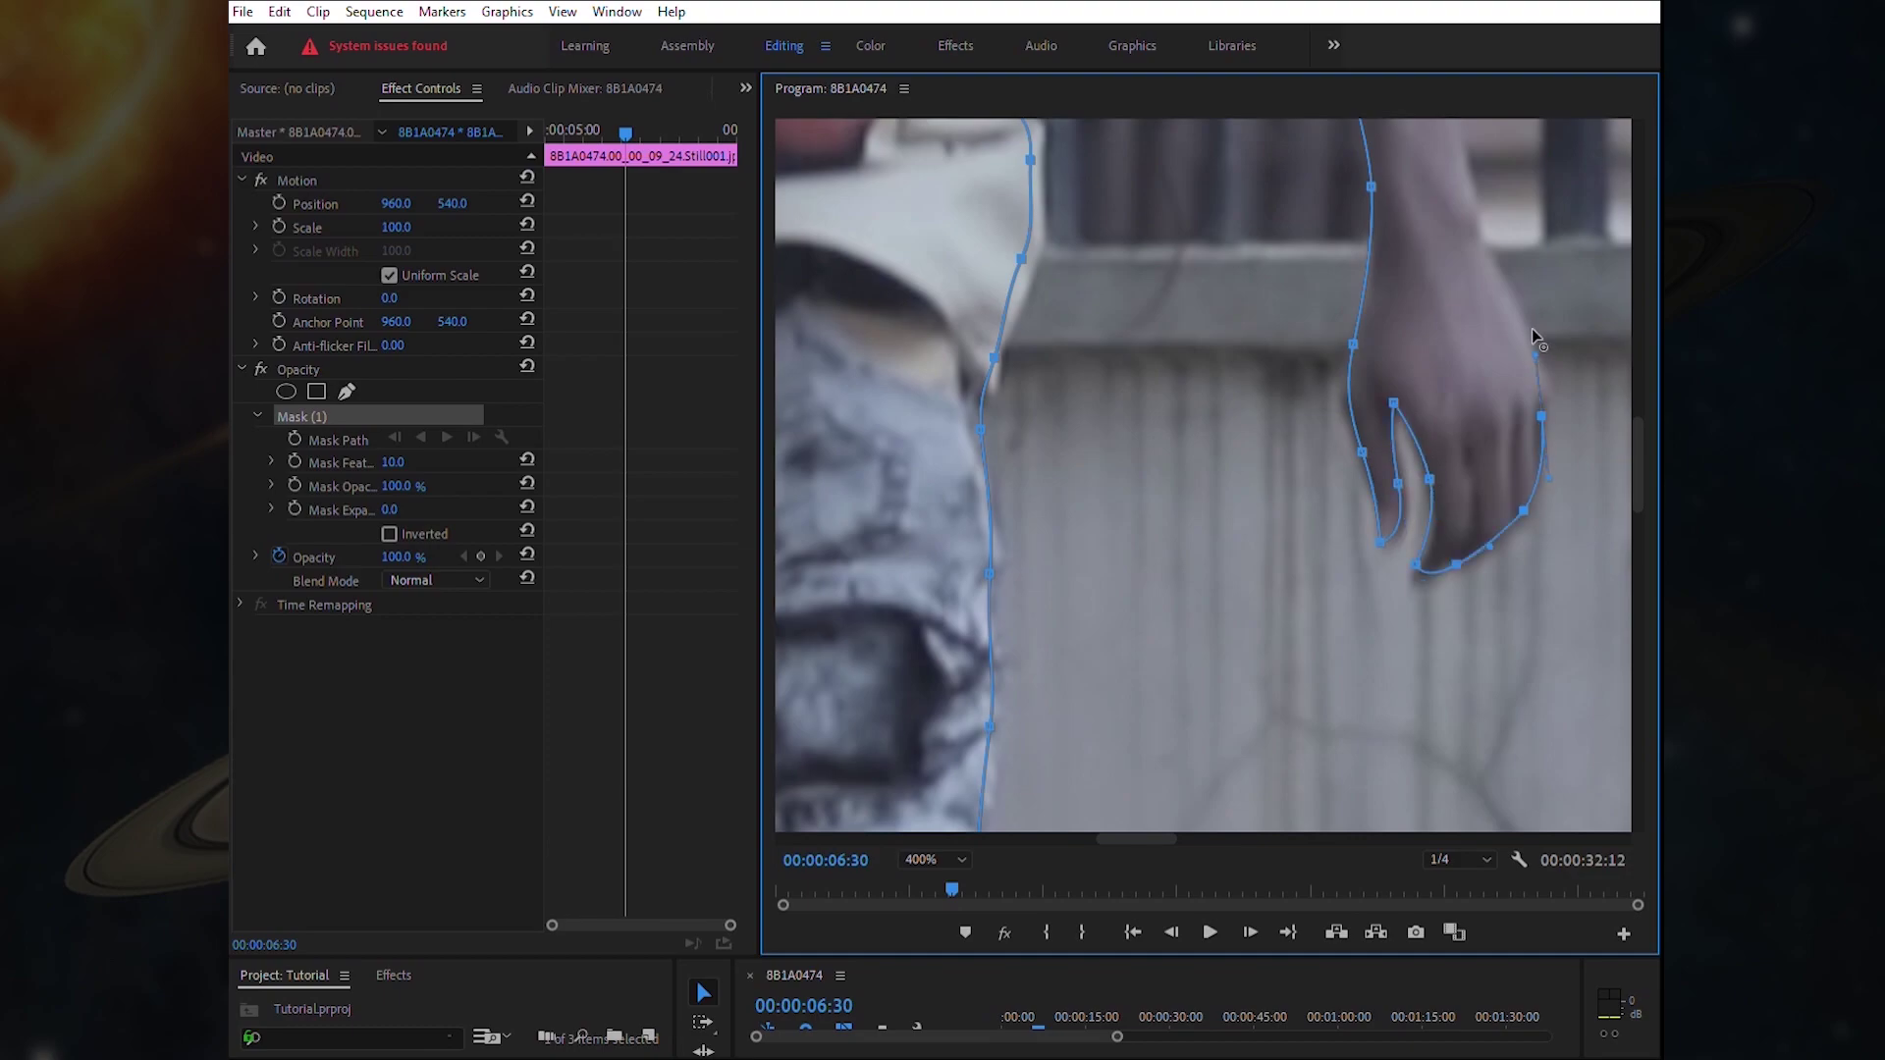
- Trace the mask path up the outer edge of the right-hand forearm to the dark elbow section of the sleeve
left_click(1496, 267)
scroll(1496, 267, "up", 4)
left_click(1461, 557)
left_click_drag(1437, 311, 1430, 281)
left_click(1410, 244)
scroll(1414, 211, "up", 3)
left_click(1394, 363)
scroll(1393, 365, "up", 3)
left_click(1388, 440)
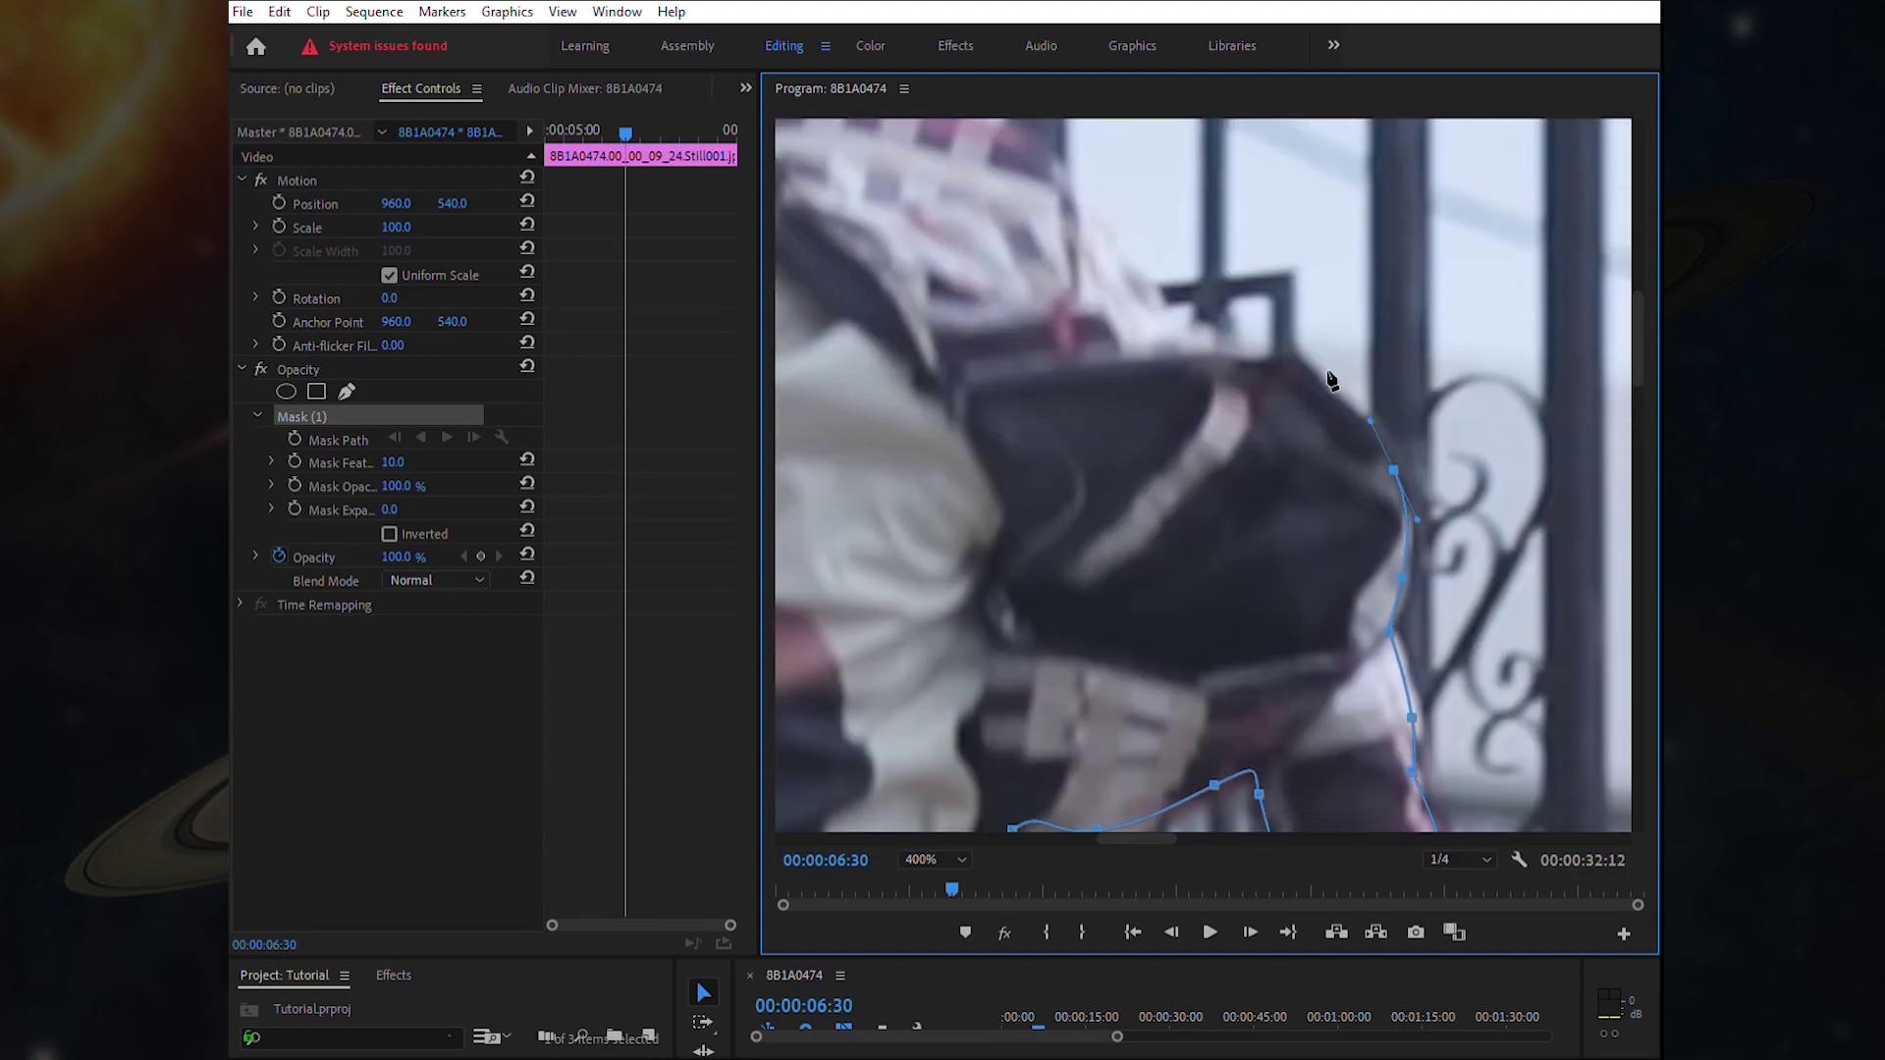
- Trace the mask path over the right-hand sleeve, shoulder and head, and close it at its starting point
left_click(1251, 348)
left_click(1161, 312)
left_click_drag(1084, 197, 1066, 169)
scroll(1066, 169, "up", 3)
left_click(1402, 426)
left_click(1281, 403)
left_click(1154, 390)
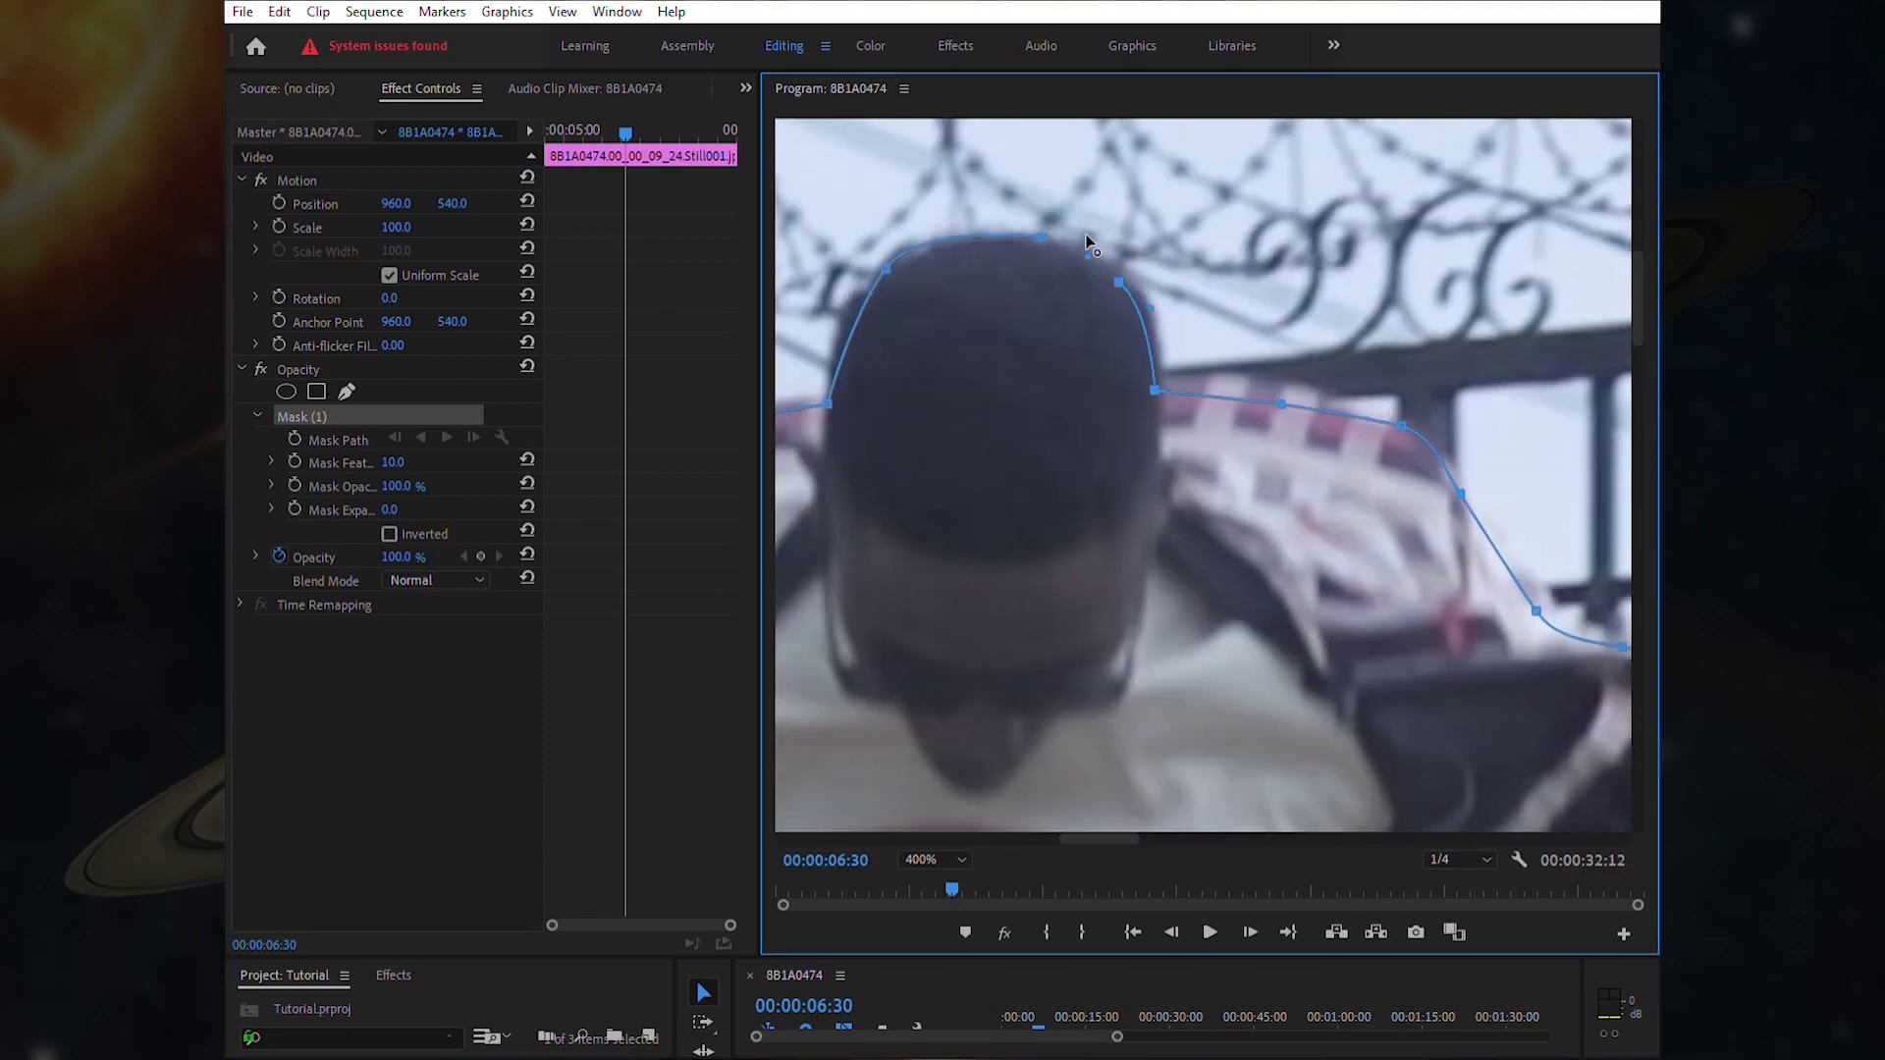
left_click_drag(1119, 282, 1080, 248)
left_click(1050, 222)
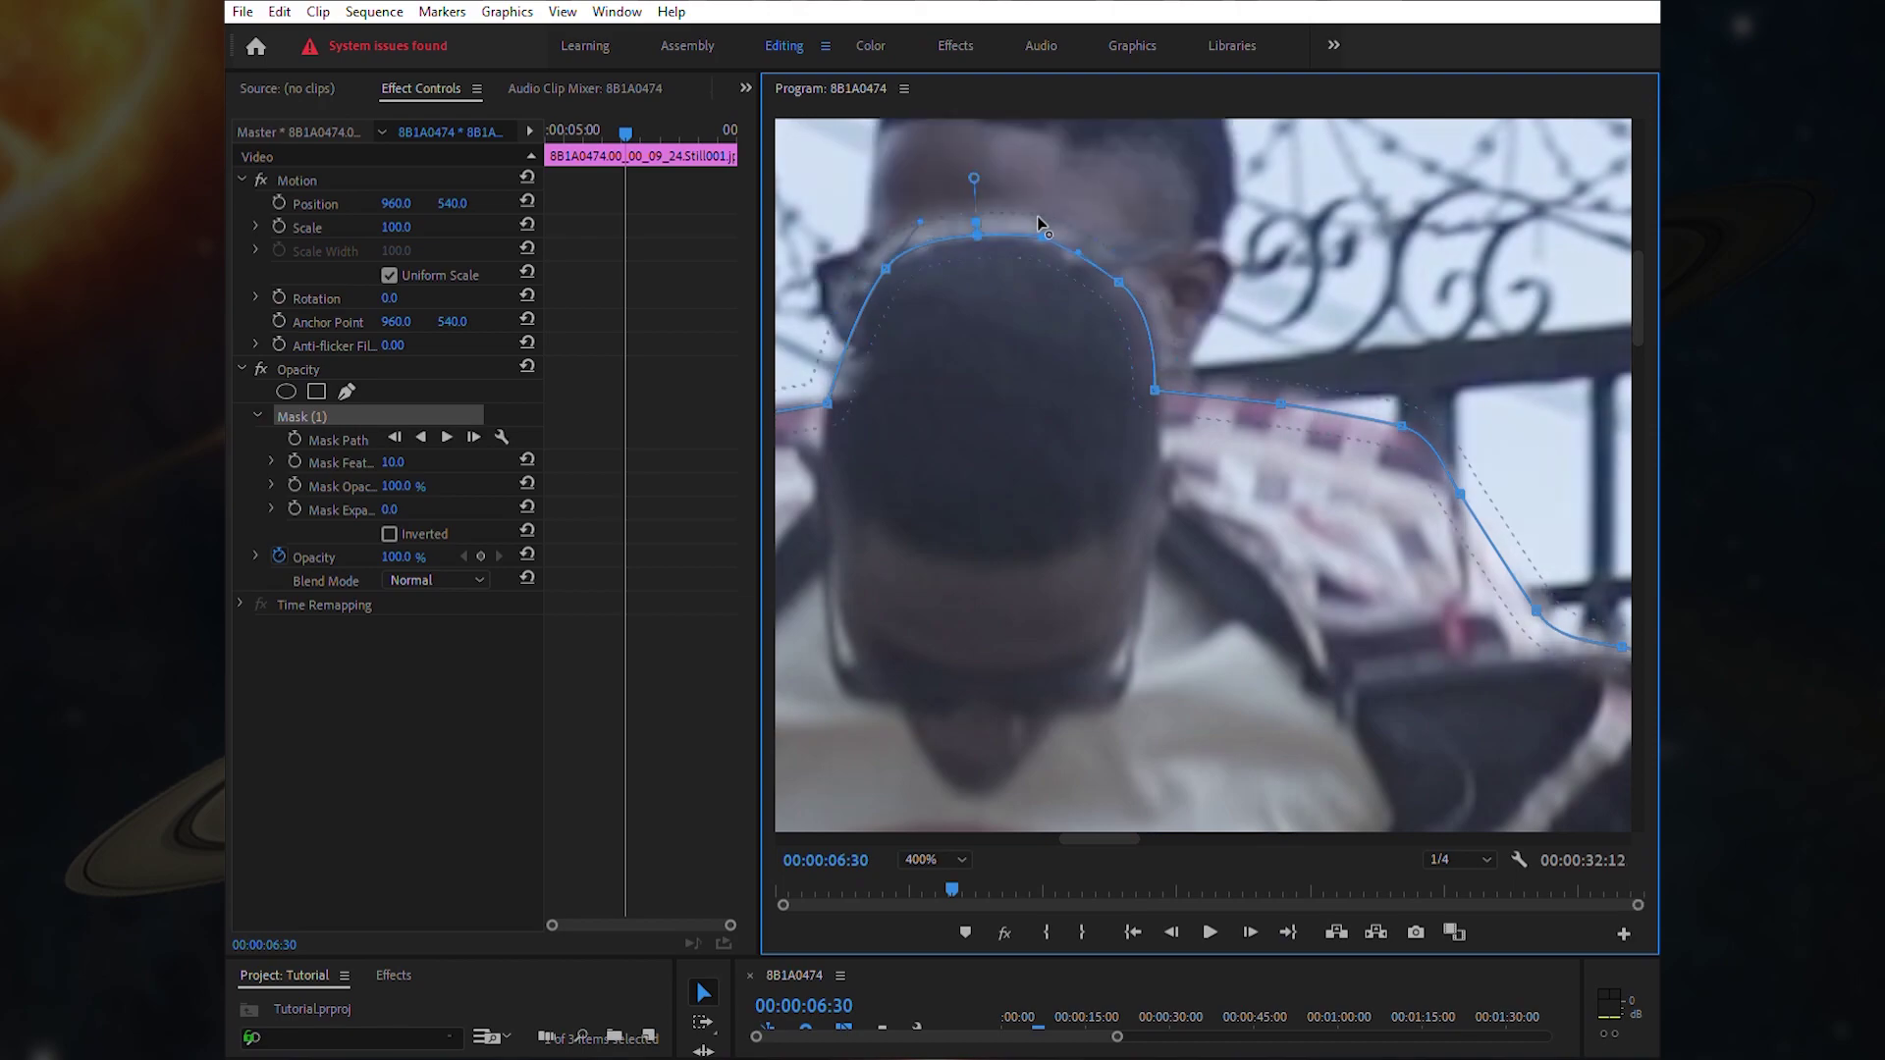
- Set the preview zoom back to Fit, shrink the preview area to uncover the timeline, and activate the Selection tool
left_click(931, 852)
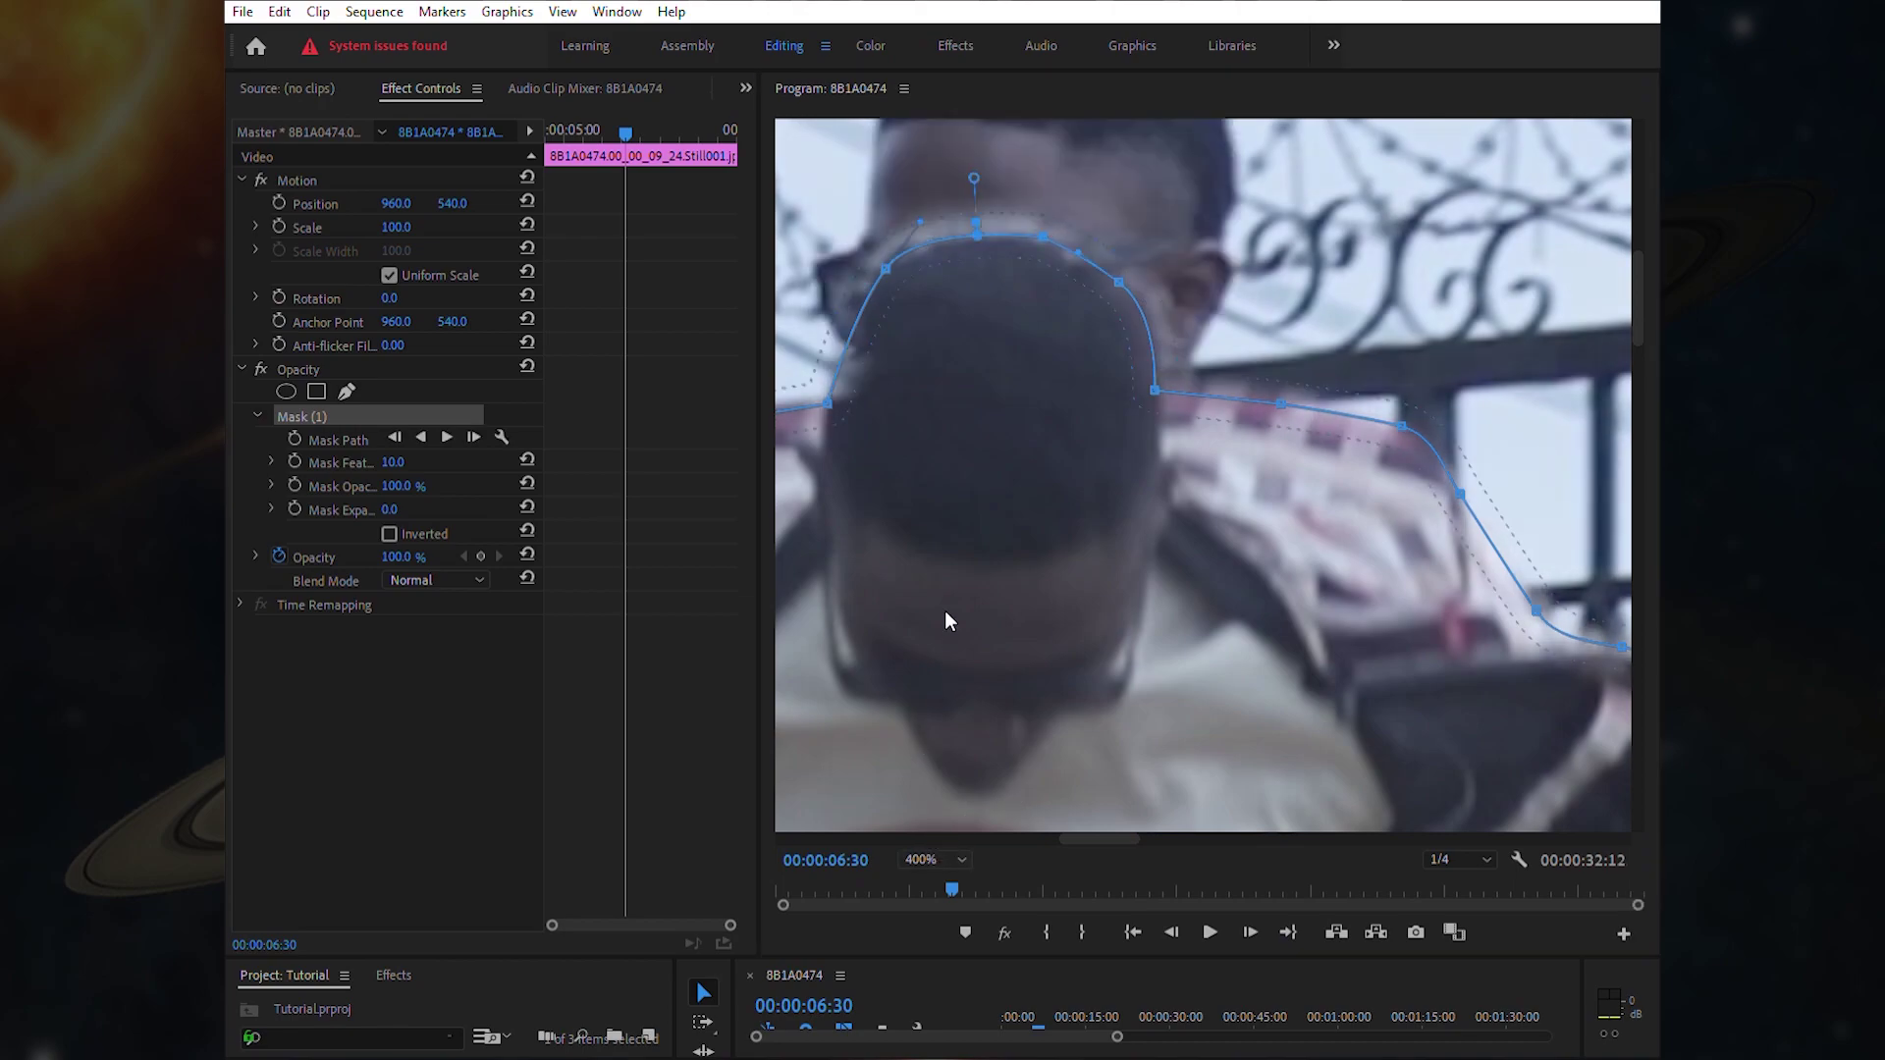
left_click(953, 654)
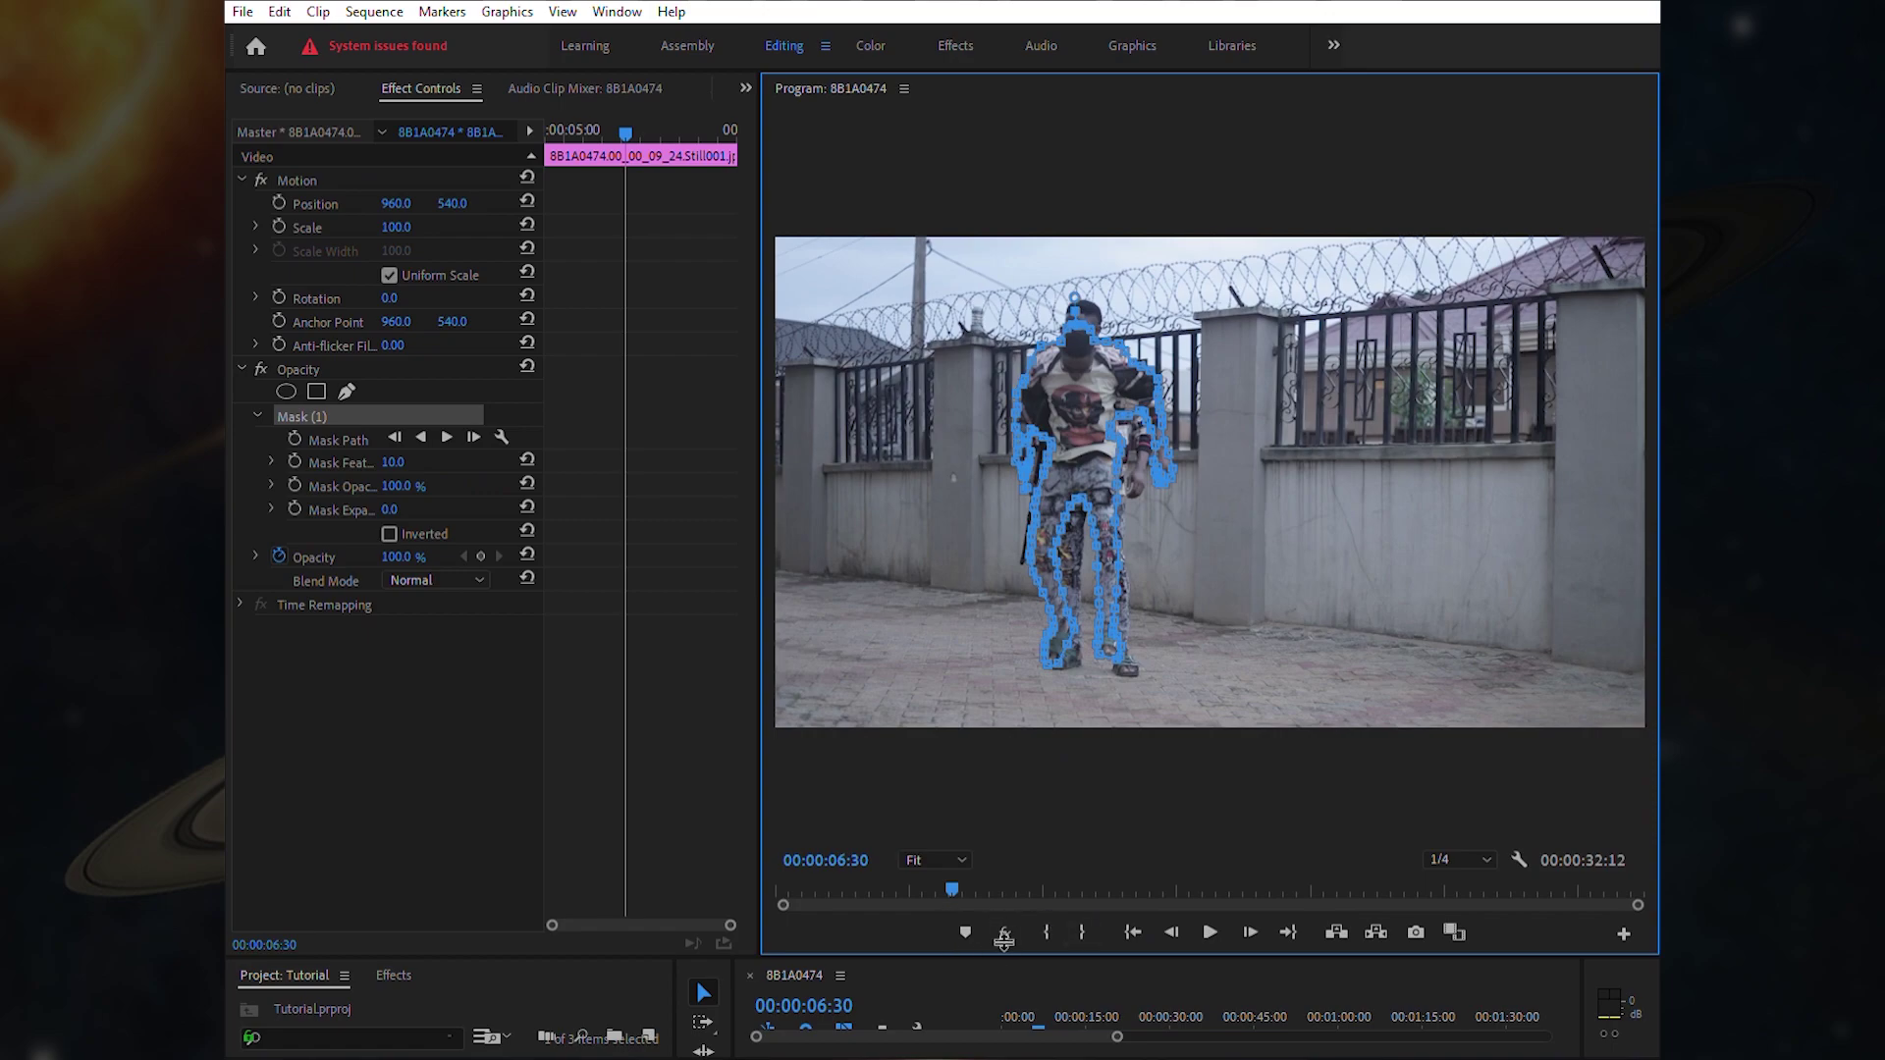
left_click_drag(993, 955, 988, 678)
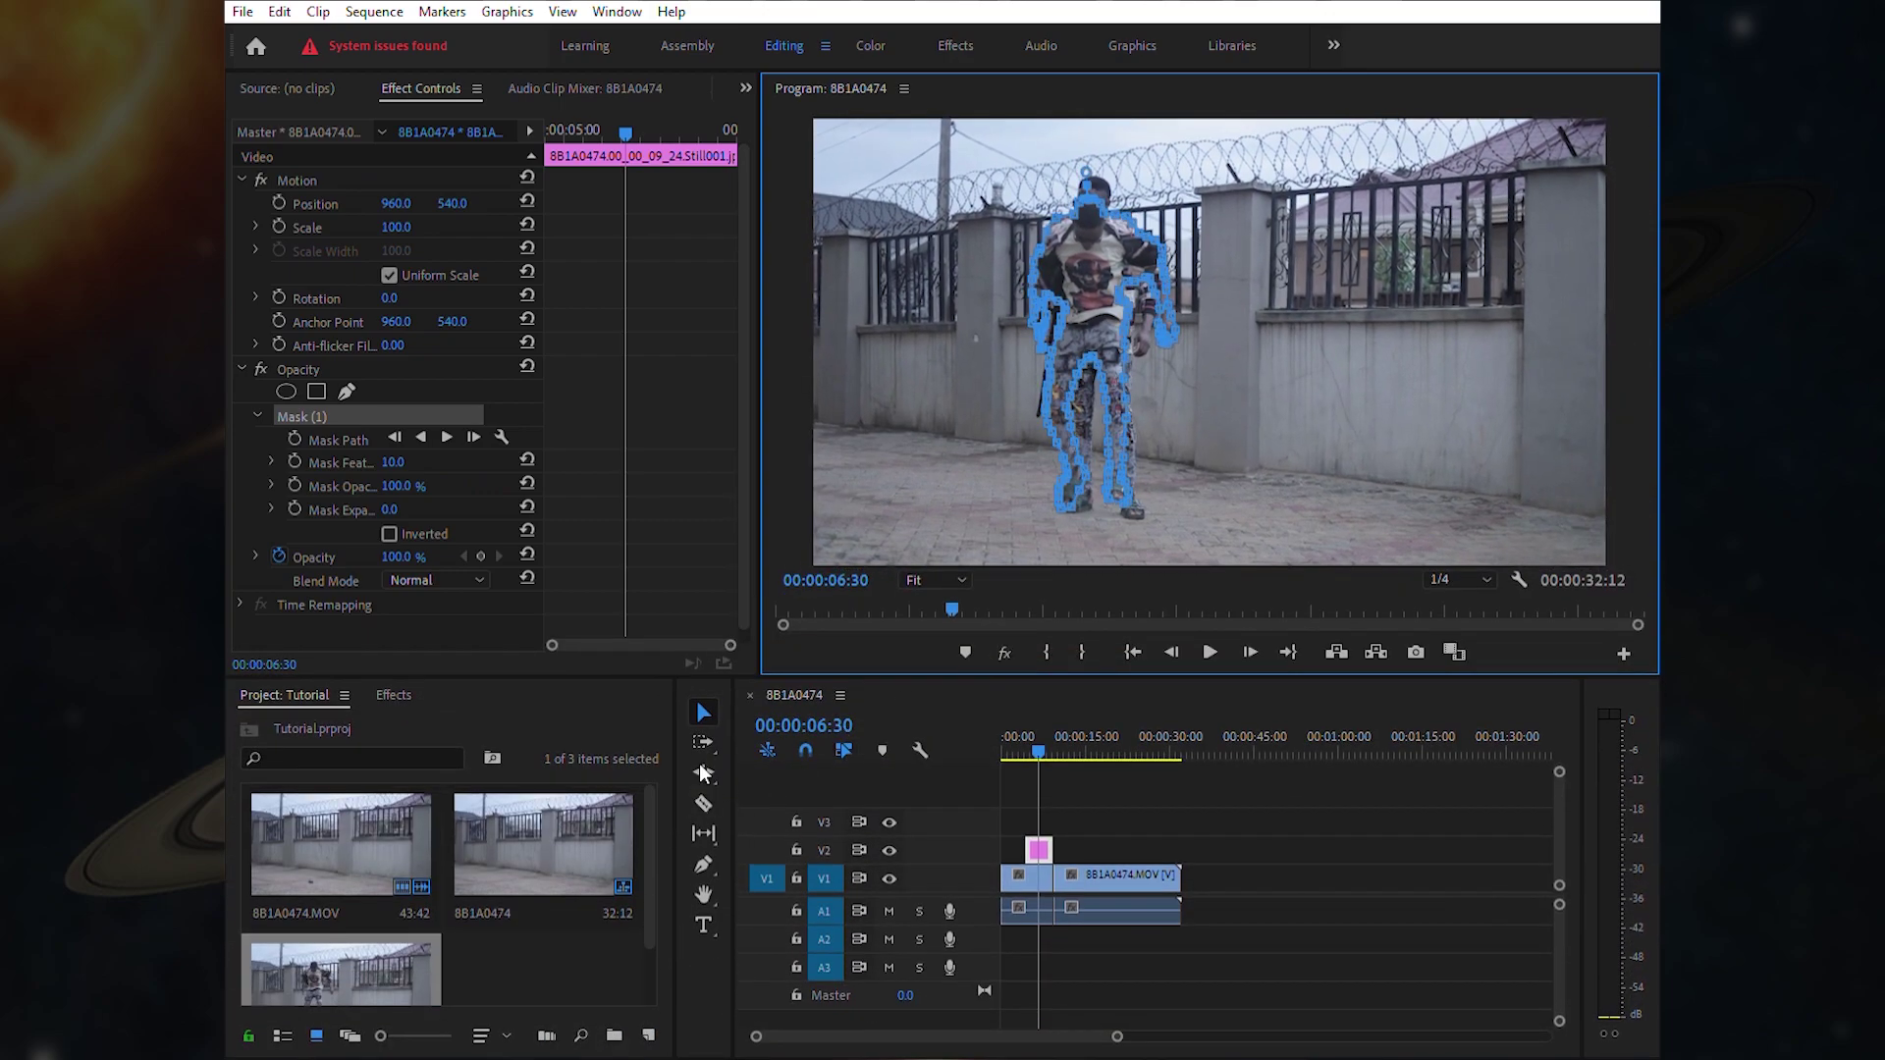
left_click(703, 803)
left_click(702, 711)
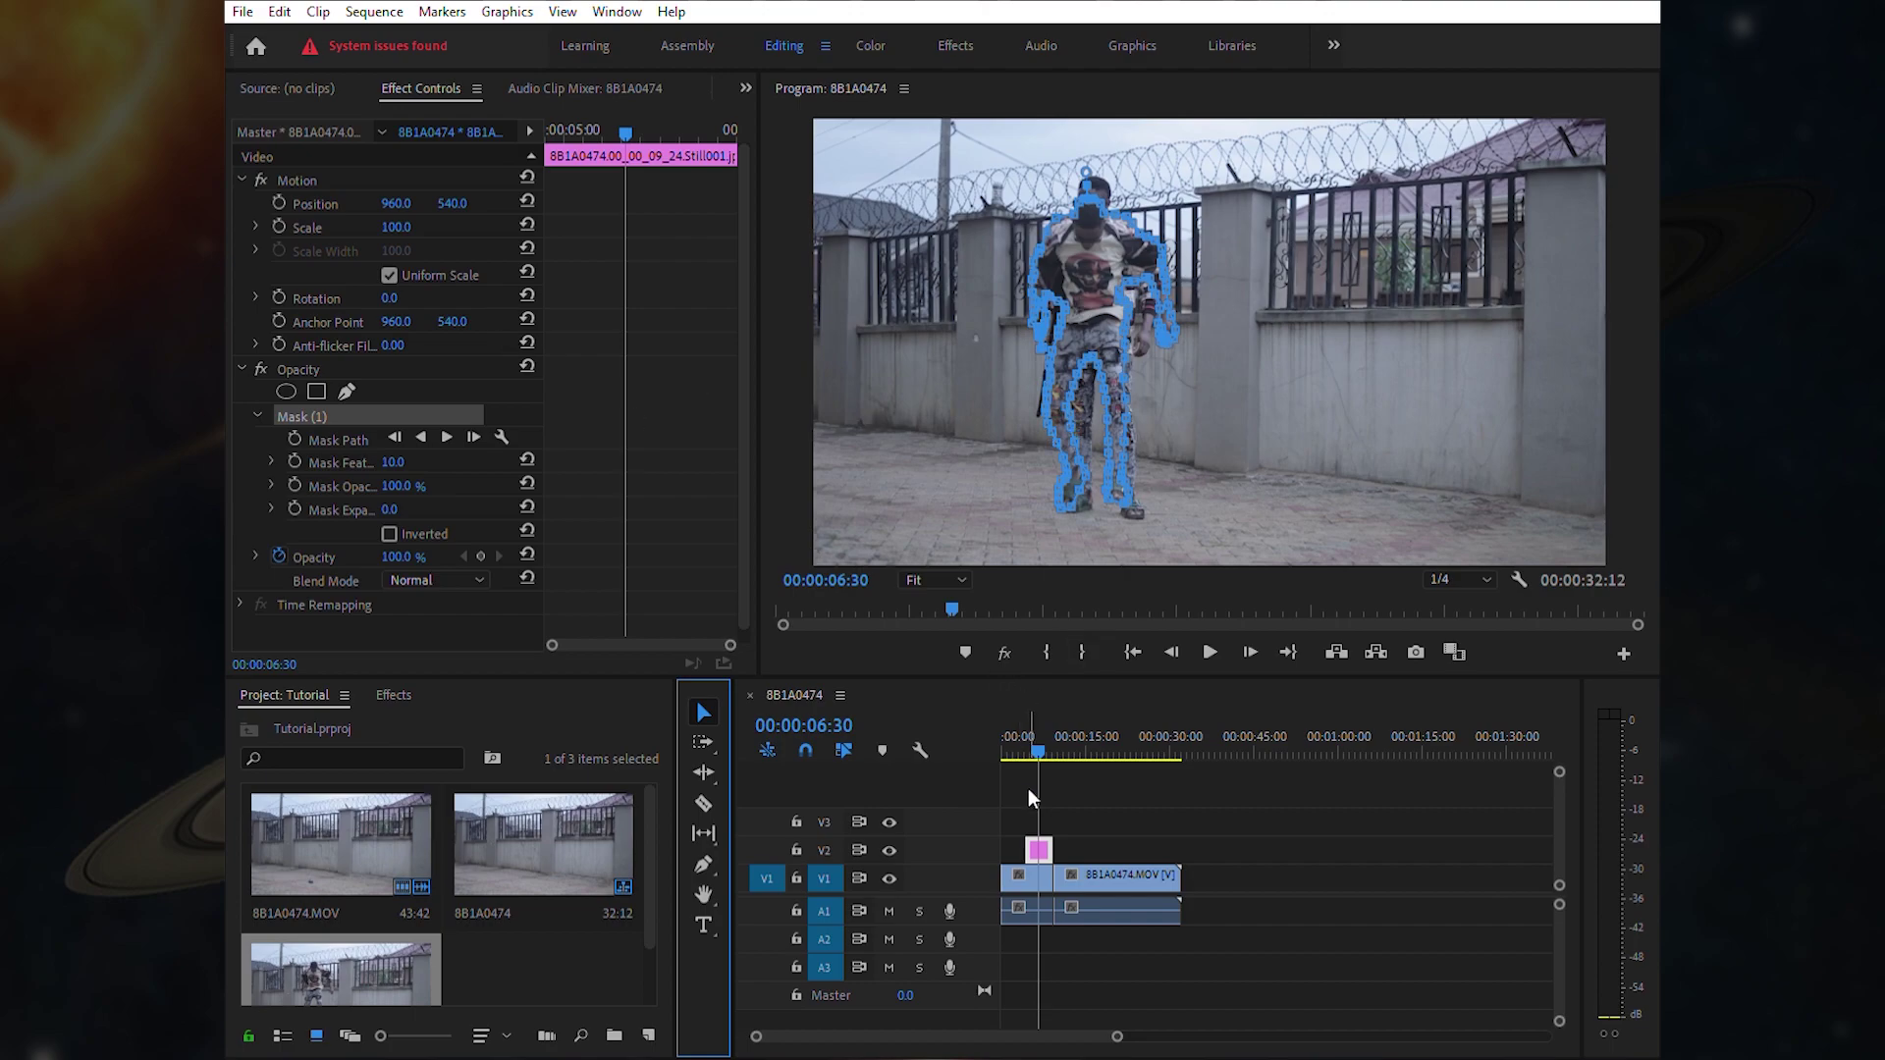
- Try raising the masked still by setting its vertical position to 458, and restore its original position
double_click(1038, 848)
left_click_drag(451, 204, 381, 203)
left_click(527, 201)
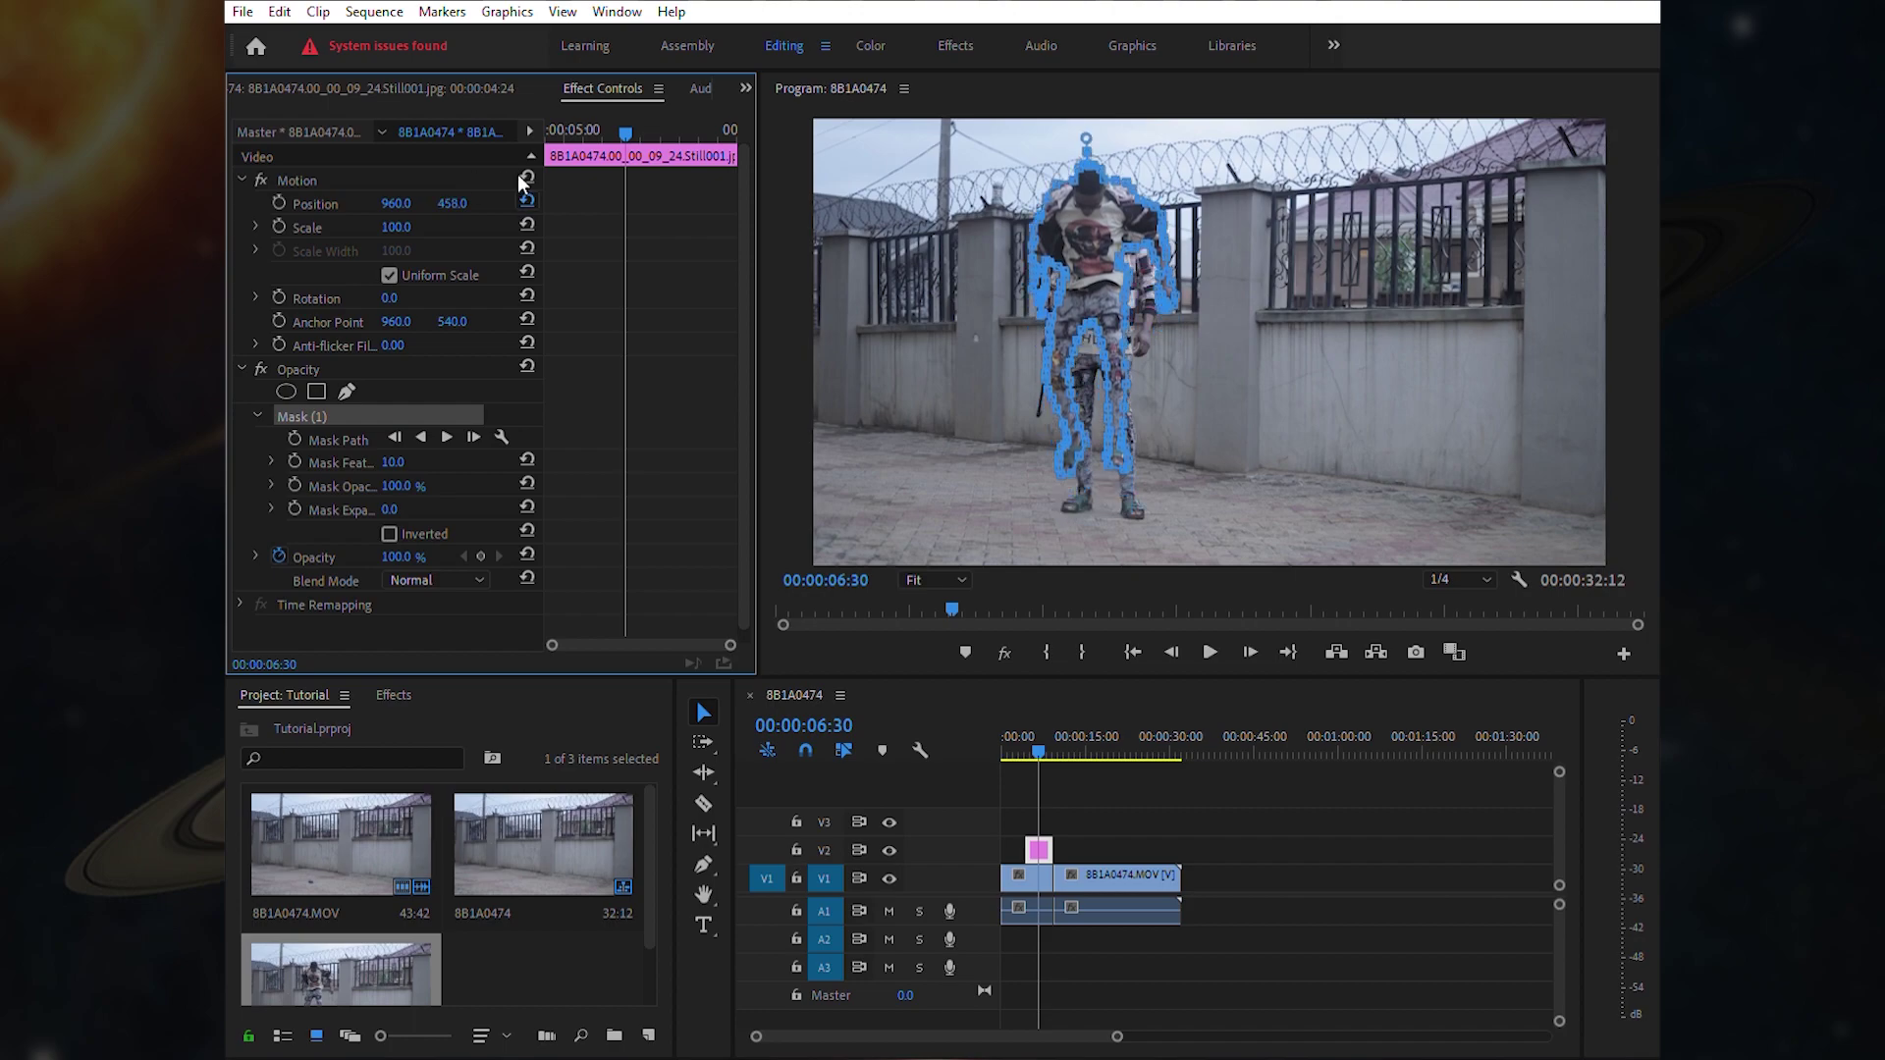
key("ctrl+z")
key("ctrl+shift+z")
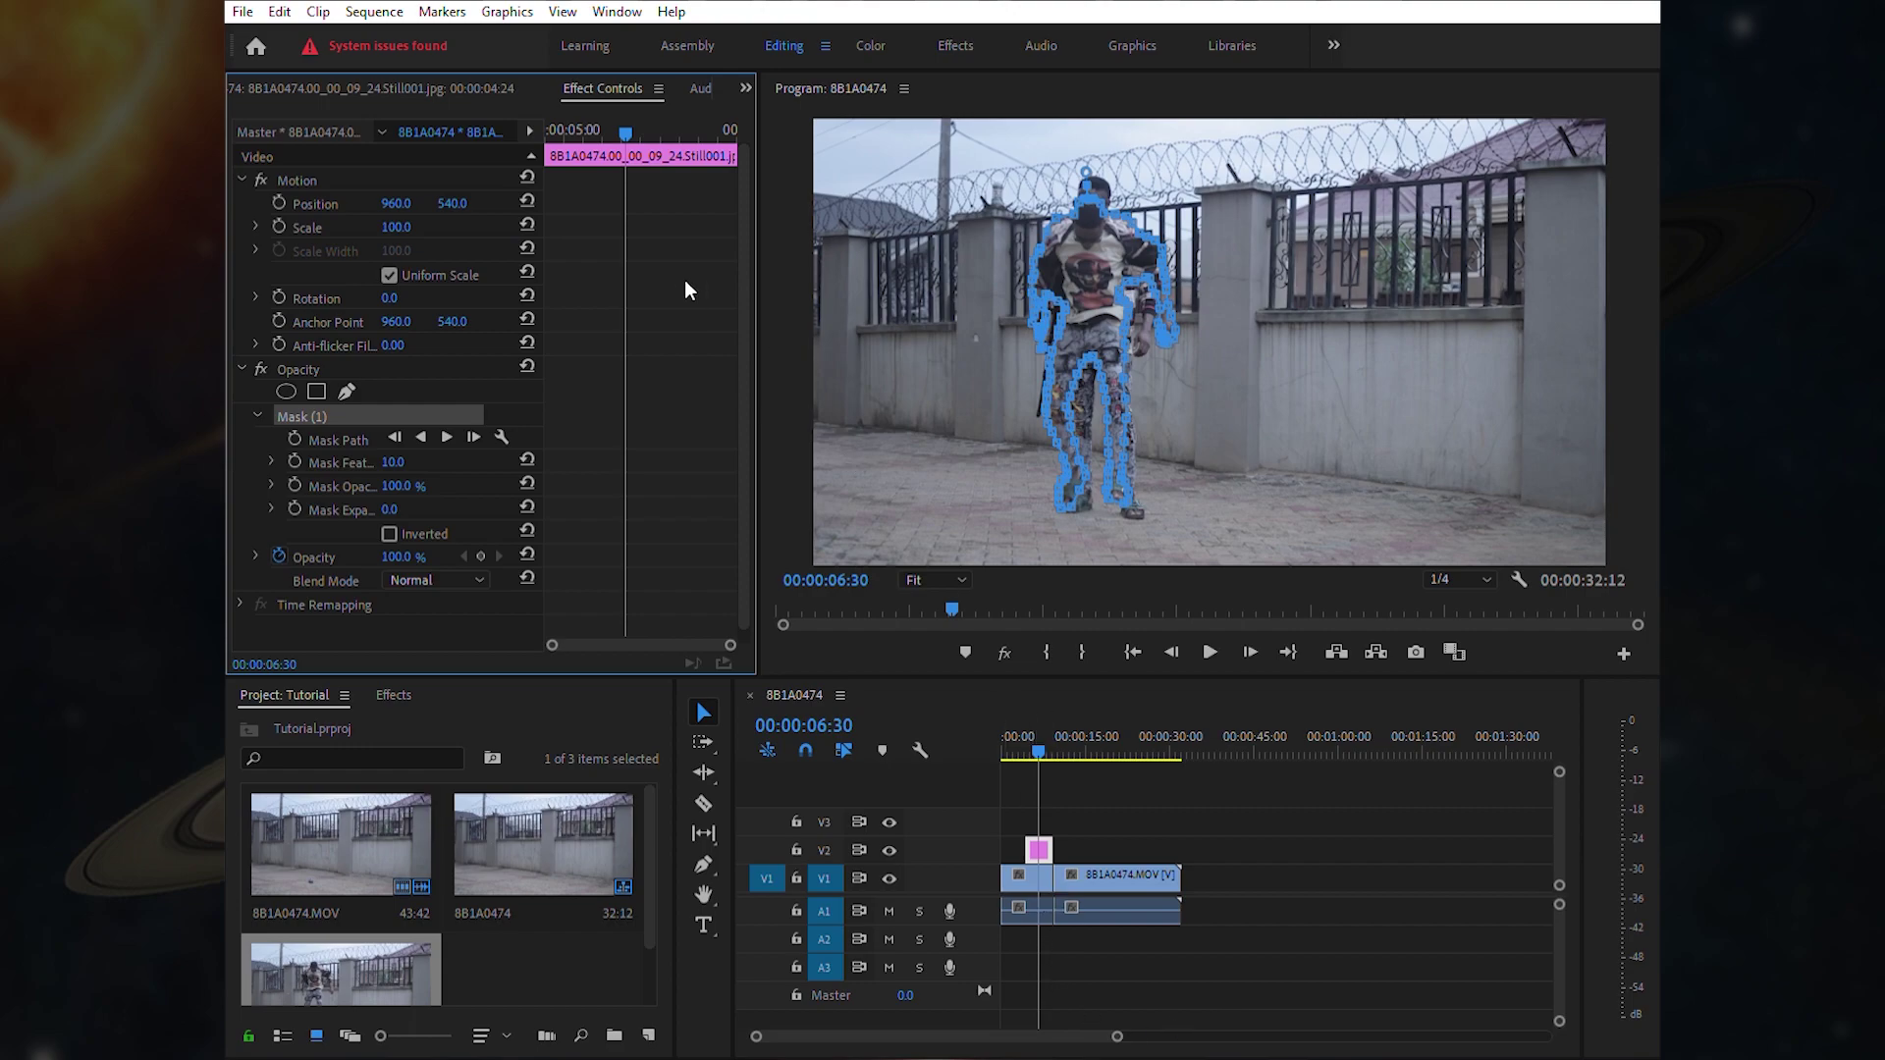
- Turn on position keyframing for the masked still at its first frame, 00:00:04:24
left_click_drag(627, 114, 346, 110)
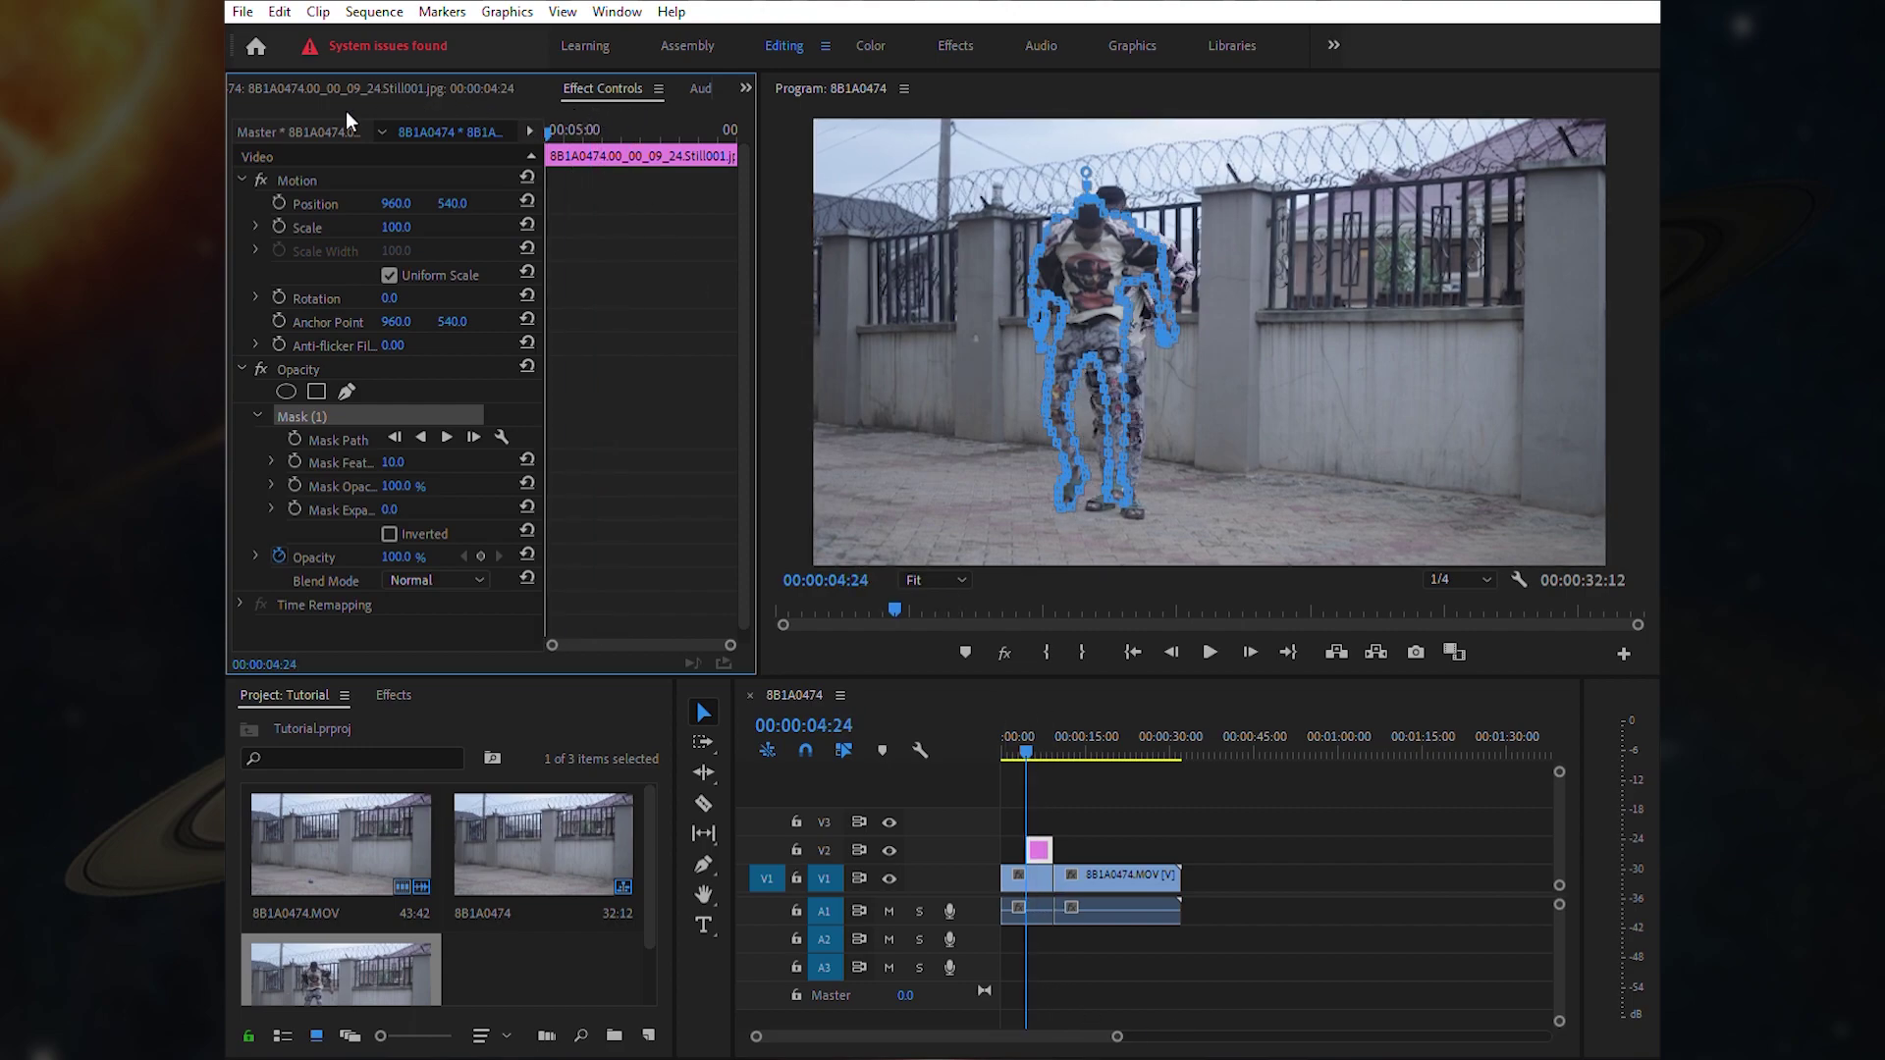
left_click(281, 176)
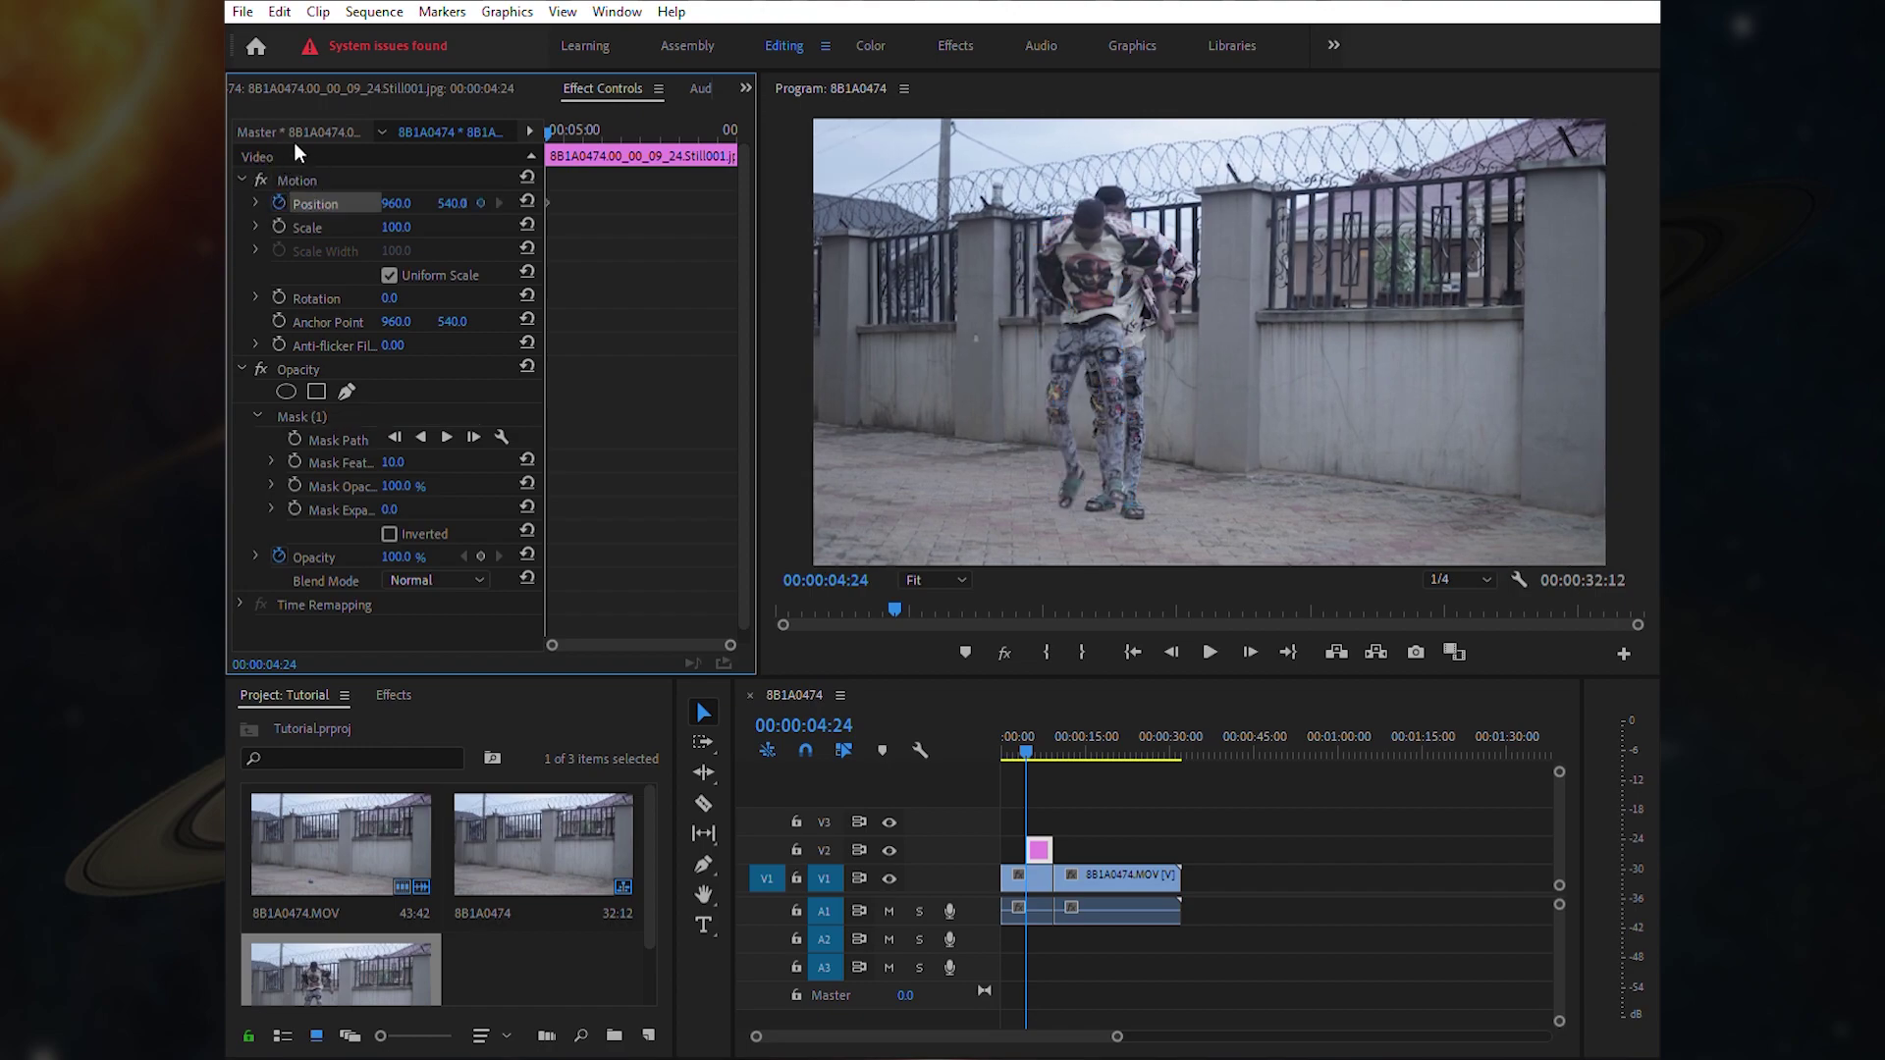
- Split the masked still at 00:00:04:32, eight frames after its start, and delete the remainder behind the cut
left_click(1255, 640)
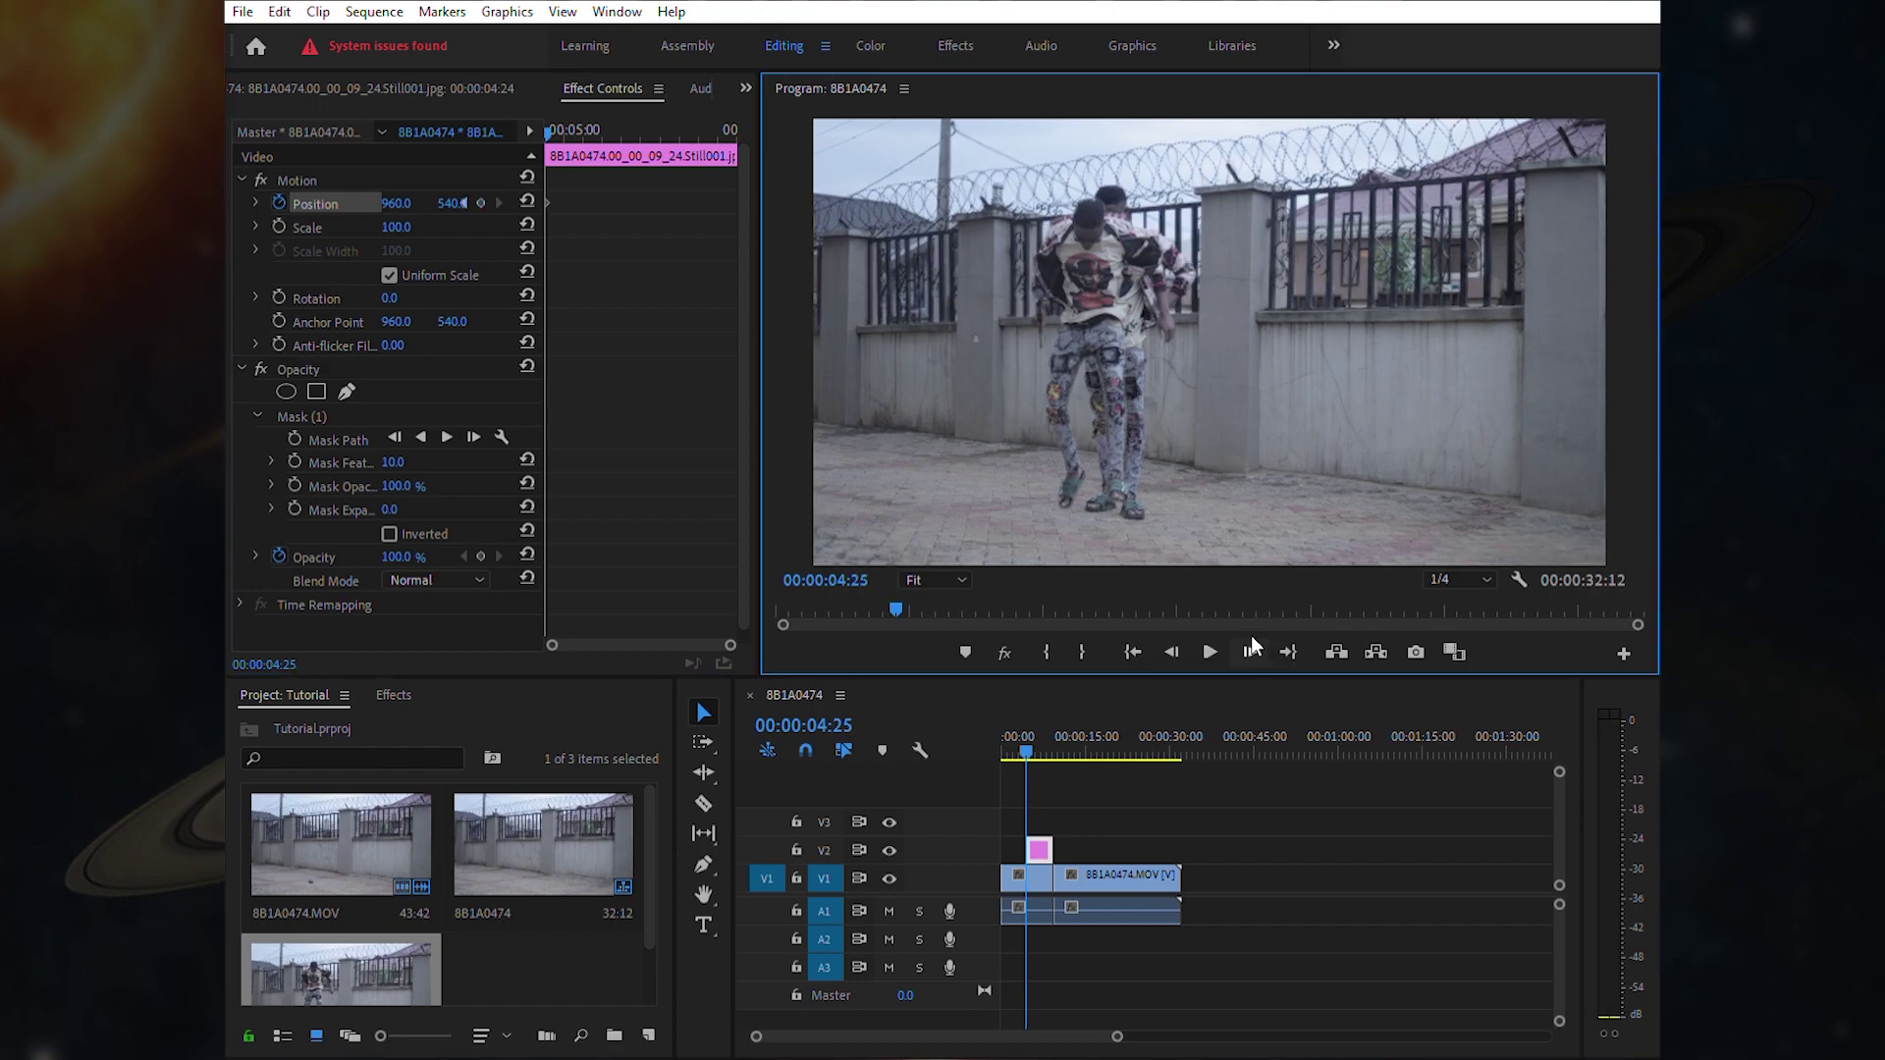
left_click(1252, 640)
left_click(1251, 640)
left_click(1252, 640)
left_click(1251, 640)
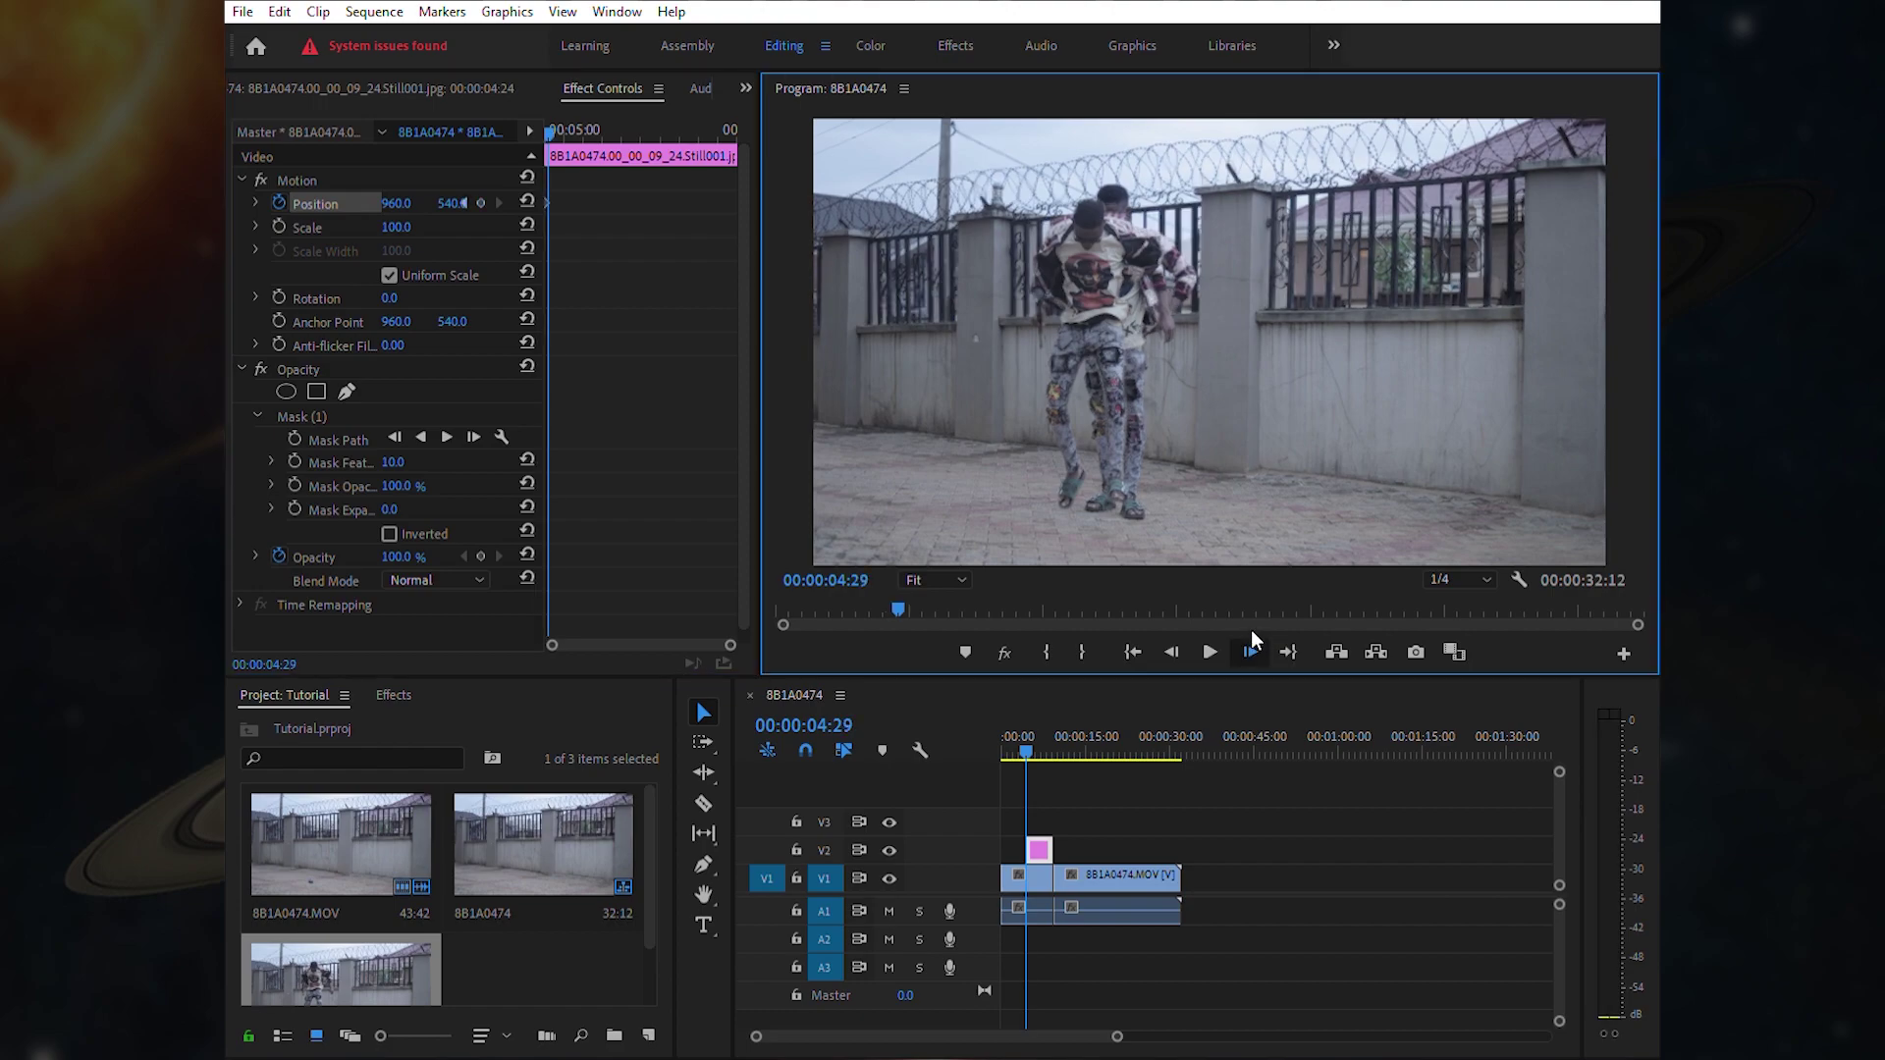
left_click(1252, 639)
left_click(1253, 638)
left_click(1254, 638)
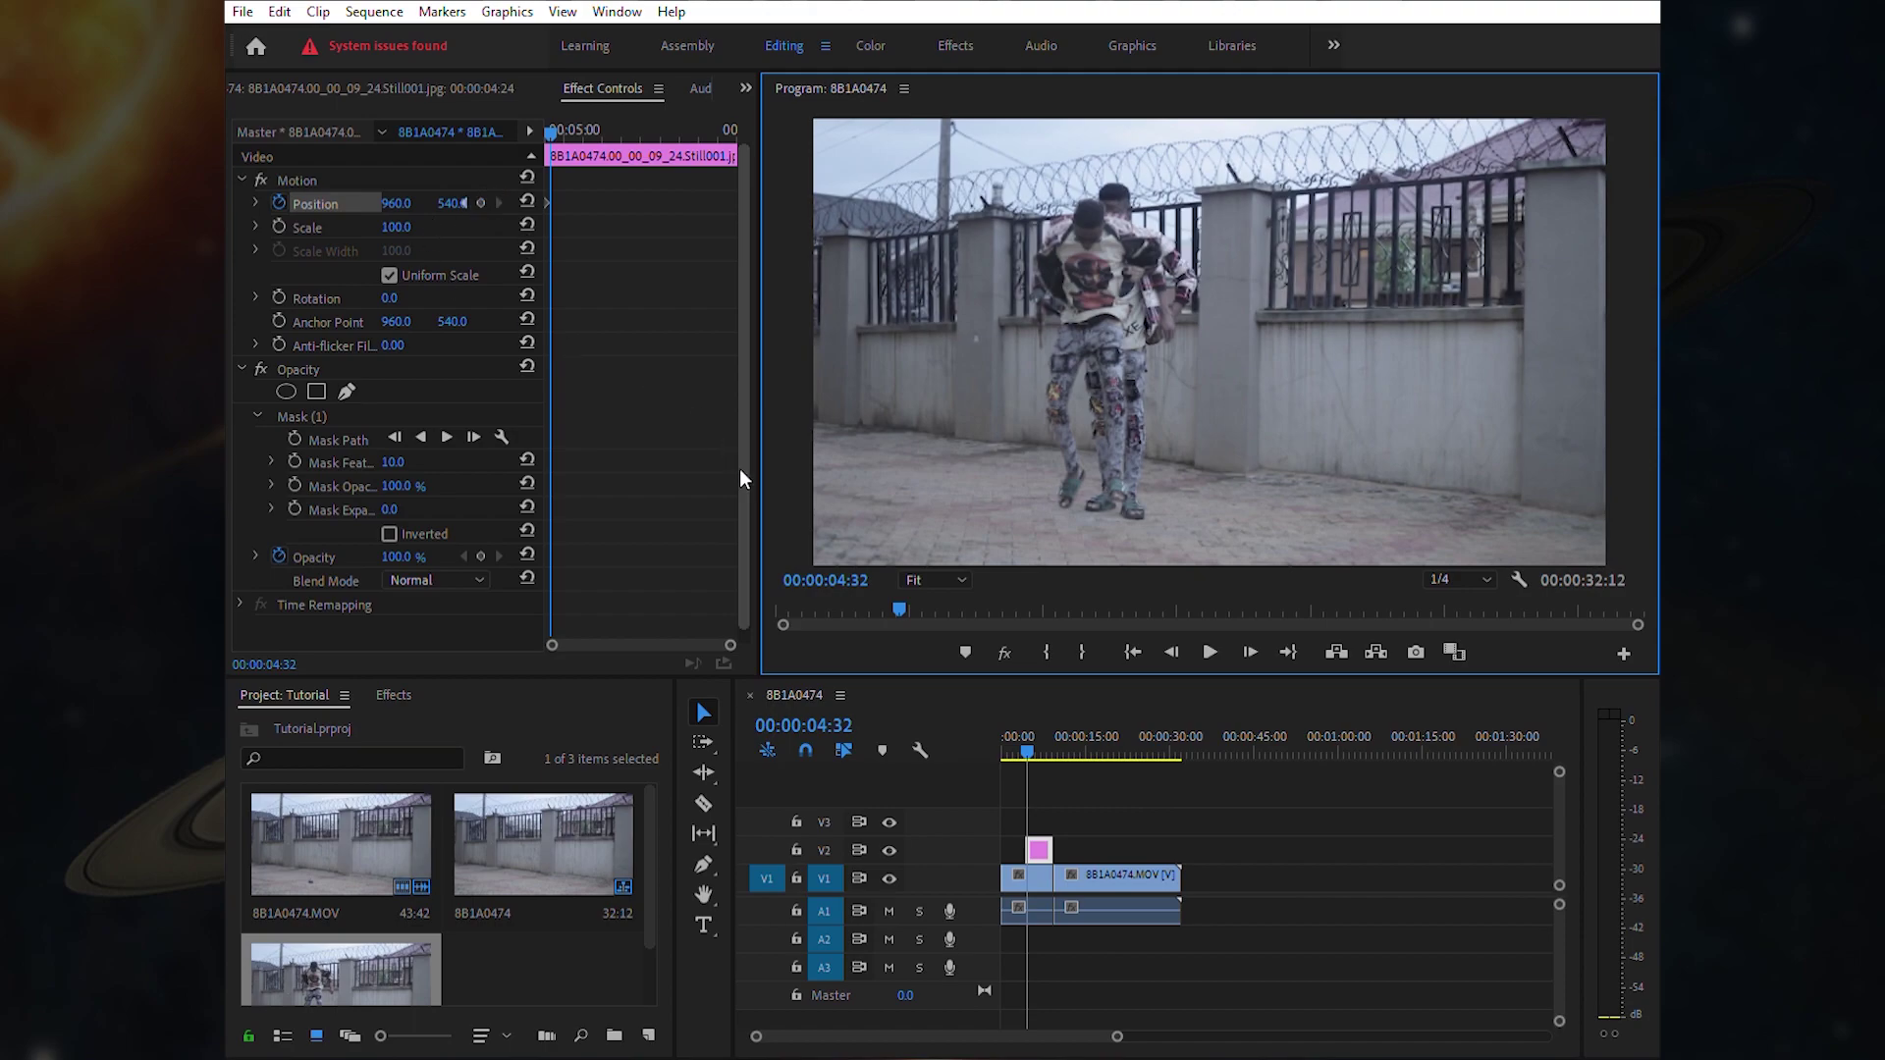
left_click(1045, 833)
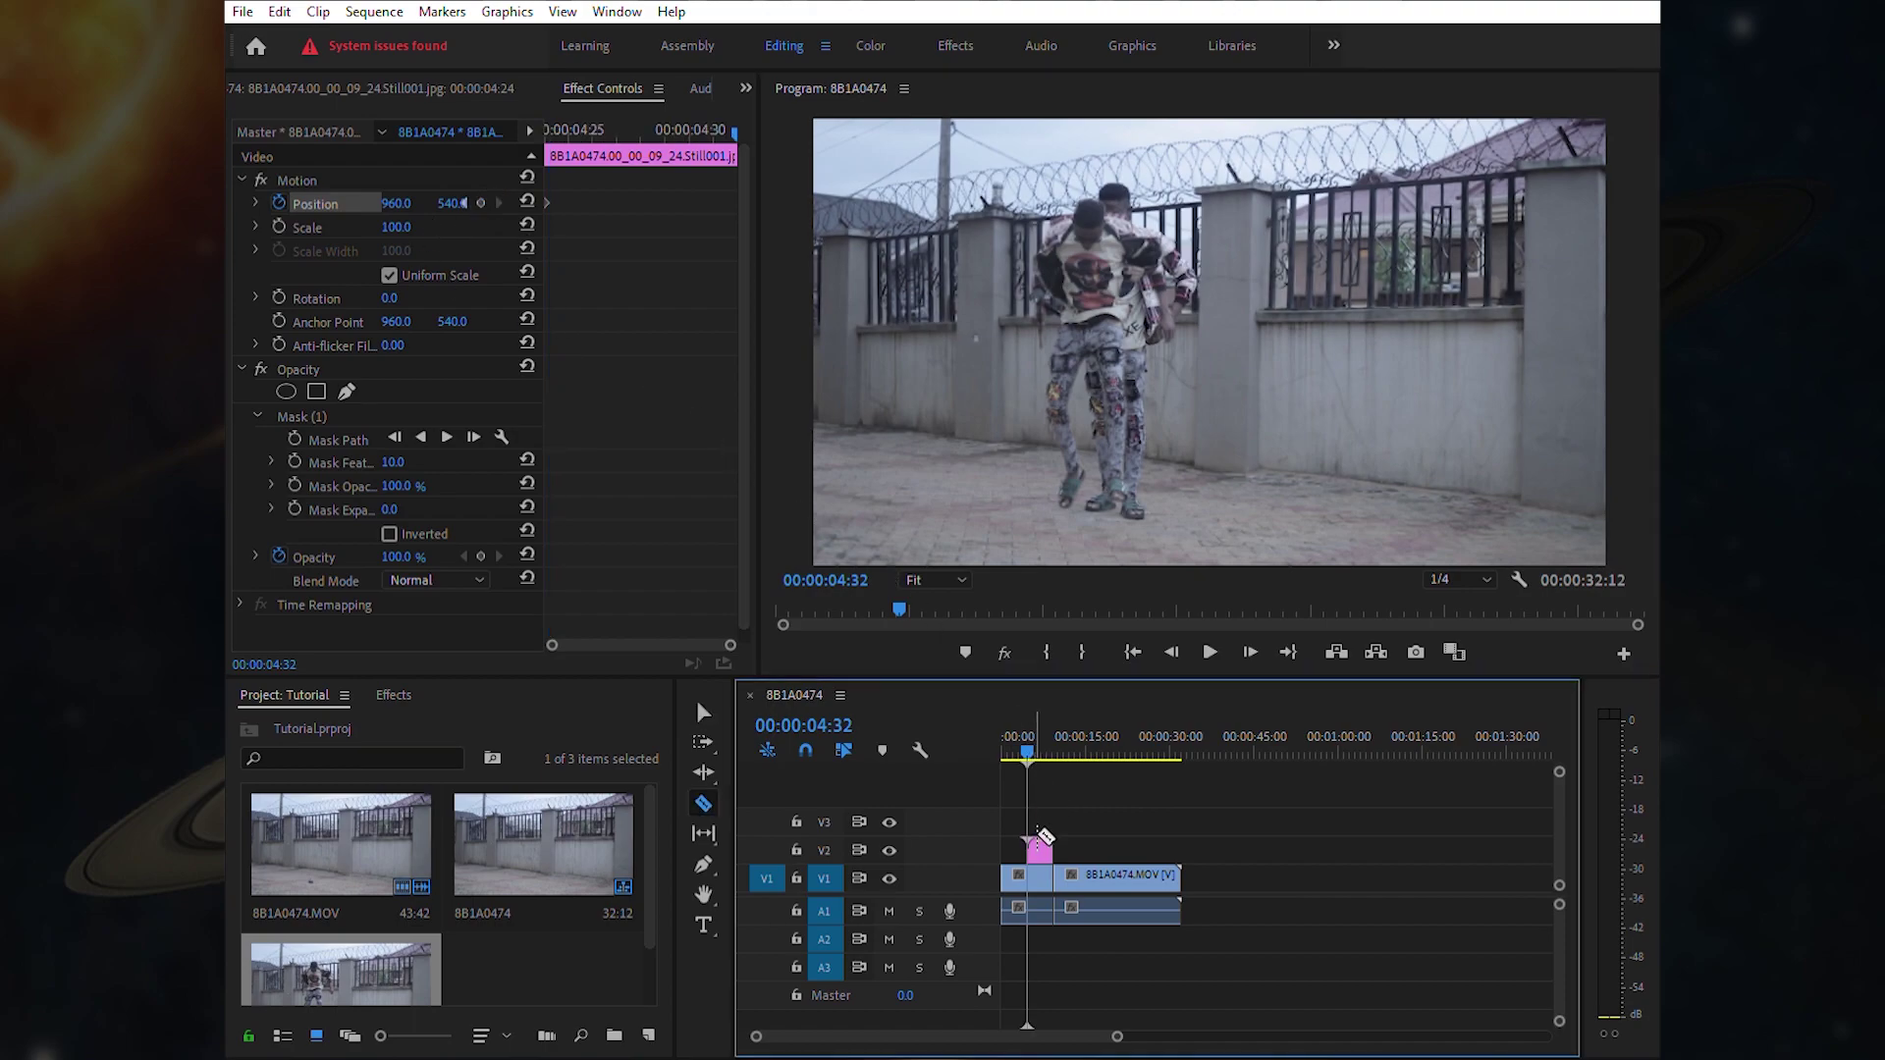
left_click_drag(1117, 1036, 984, 1031)
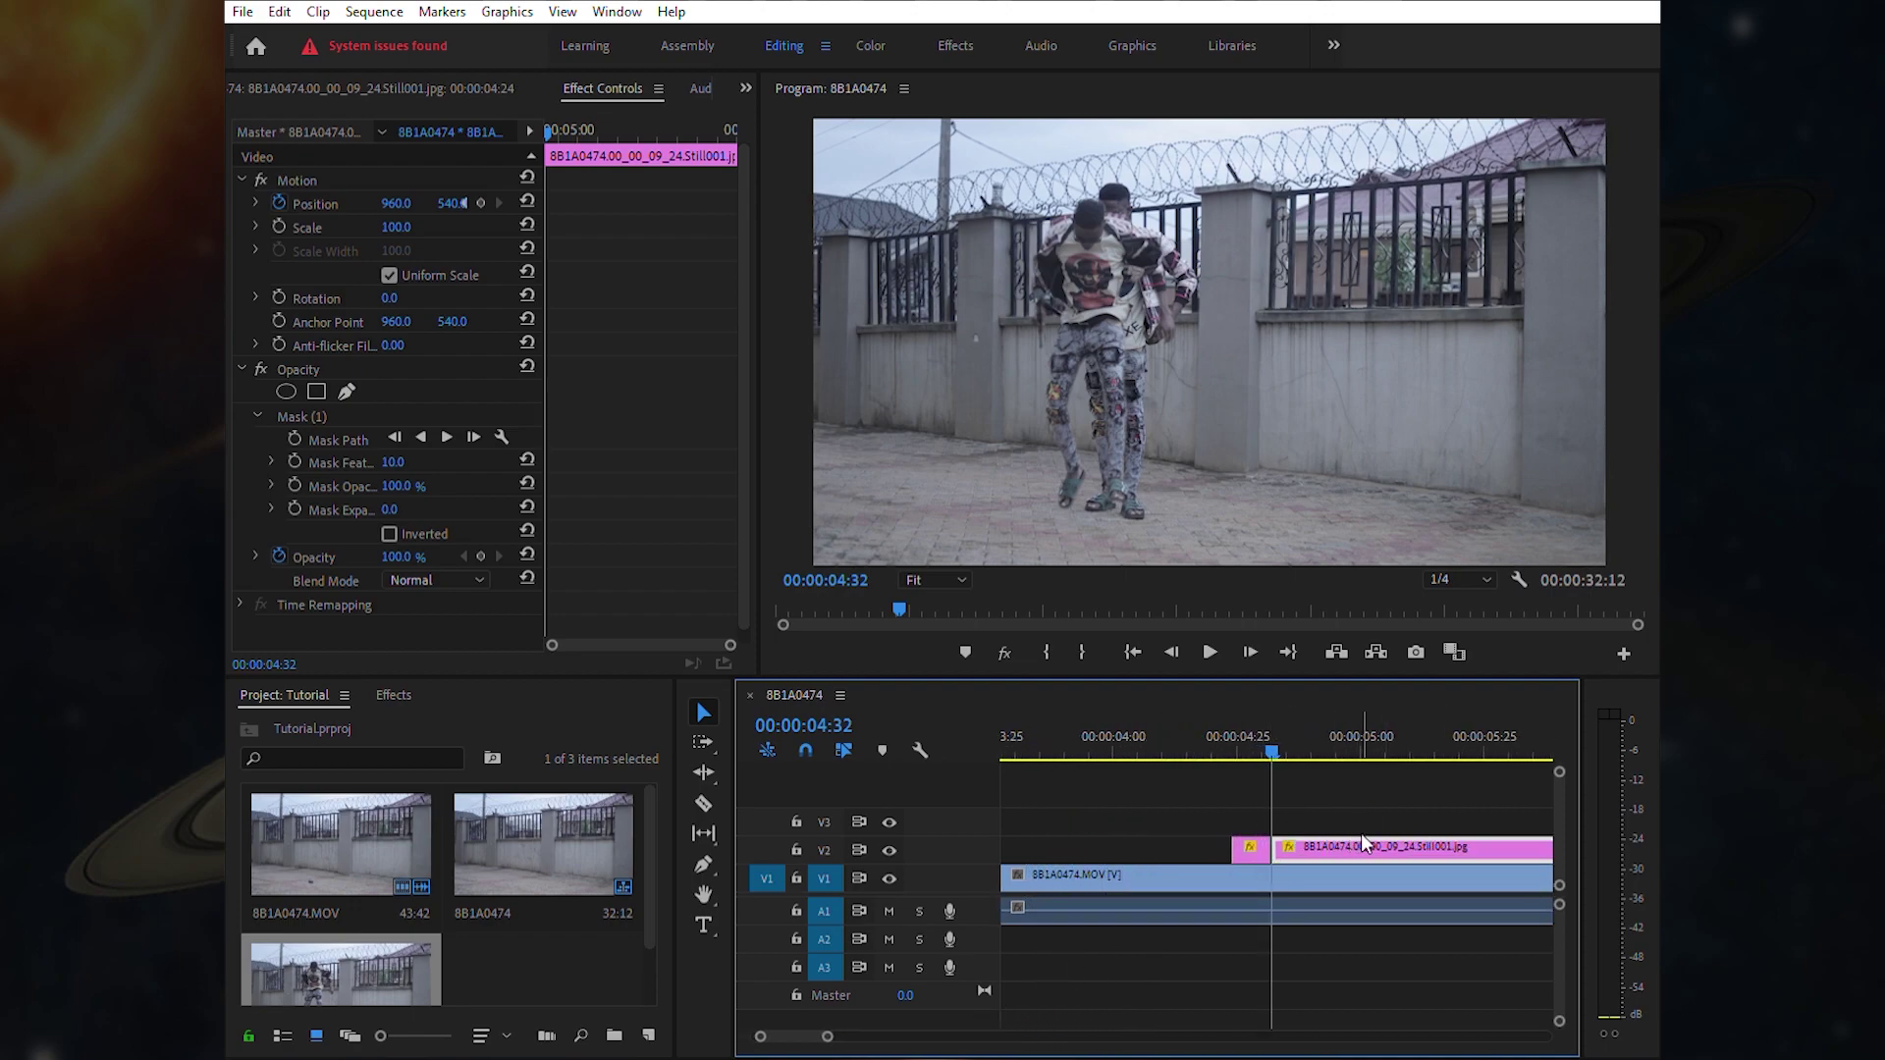
key("Delete")
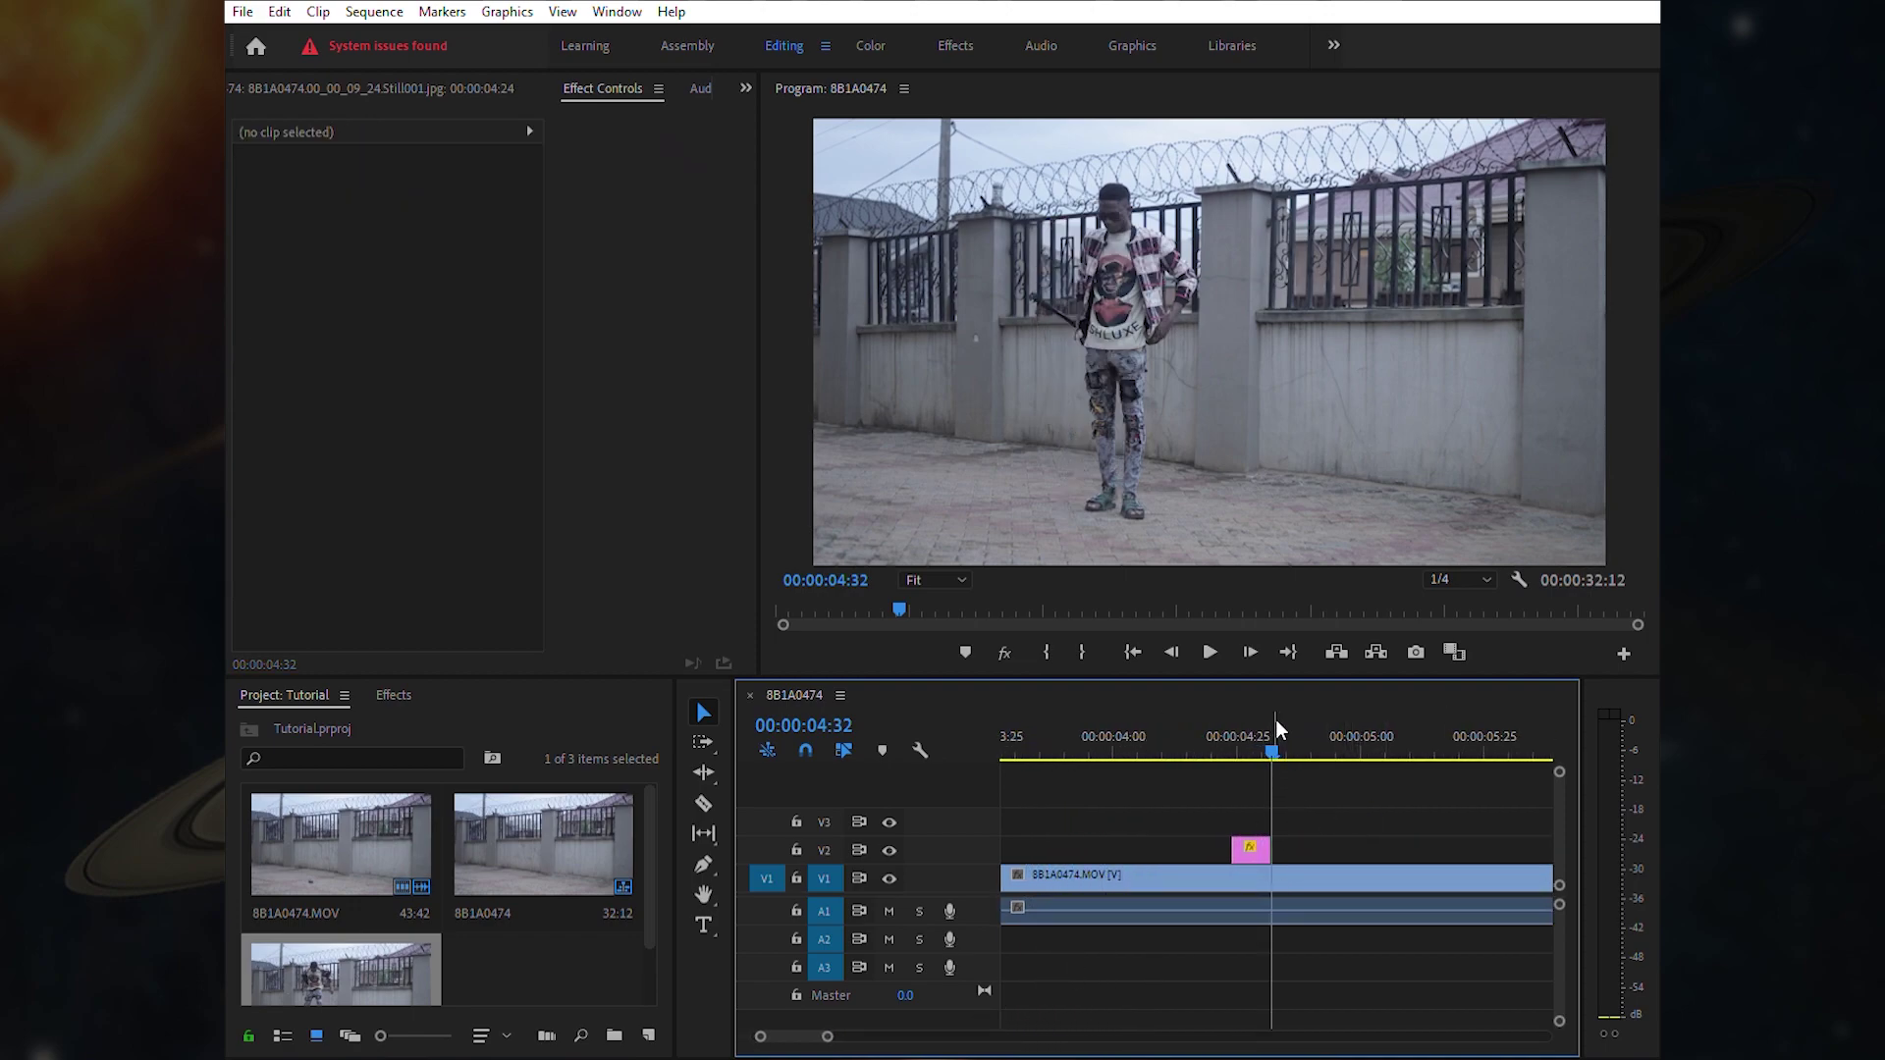
- Add a second position keyframe at the end of the shortened still and set the starting keyframe's vertical position to -425
left_click(1249, 850)
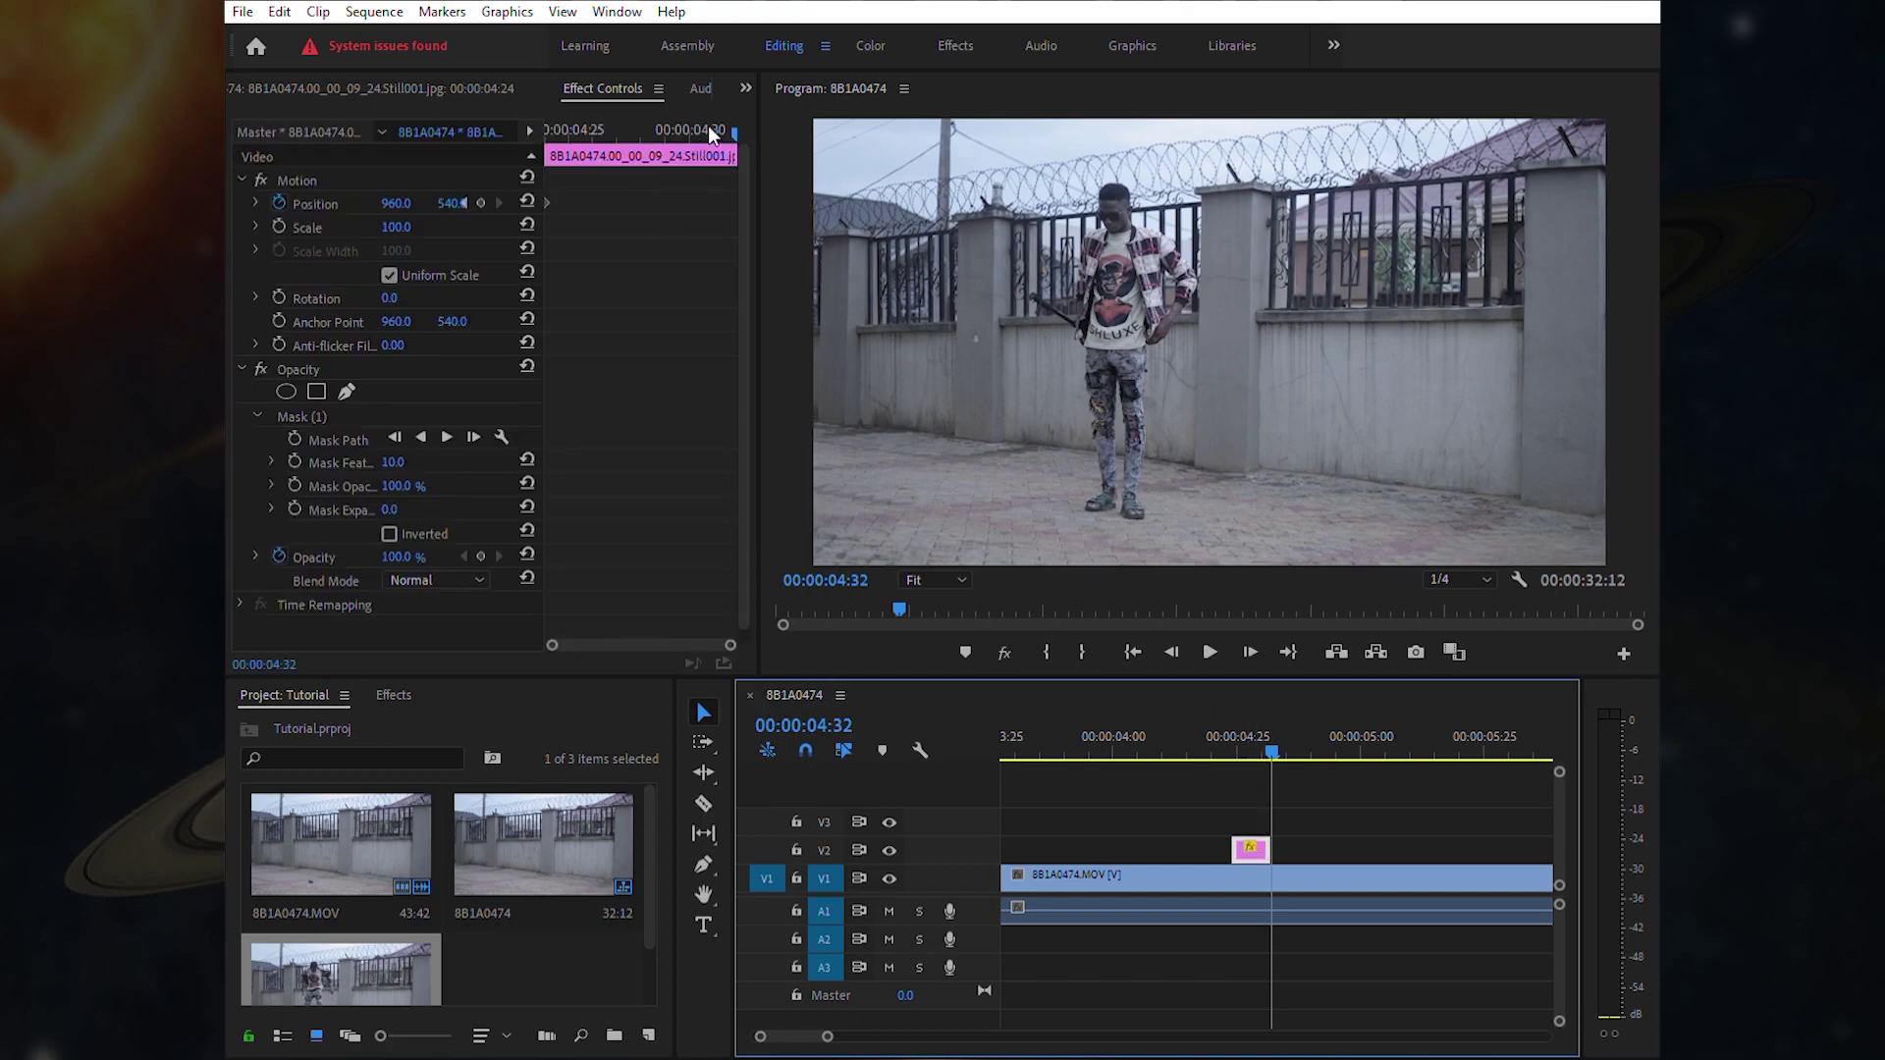
left_click(691, 130)
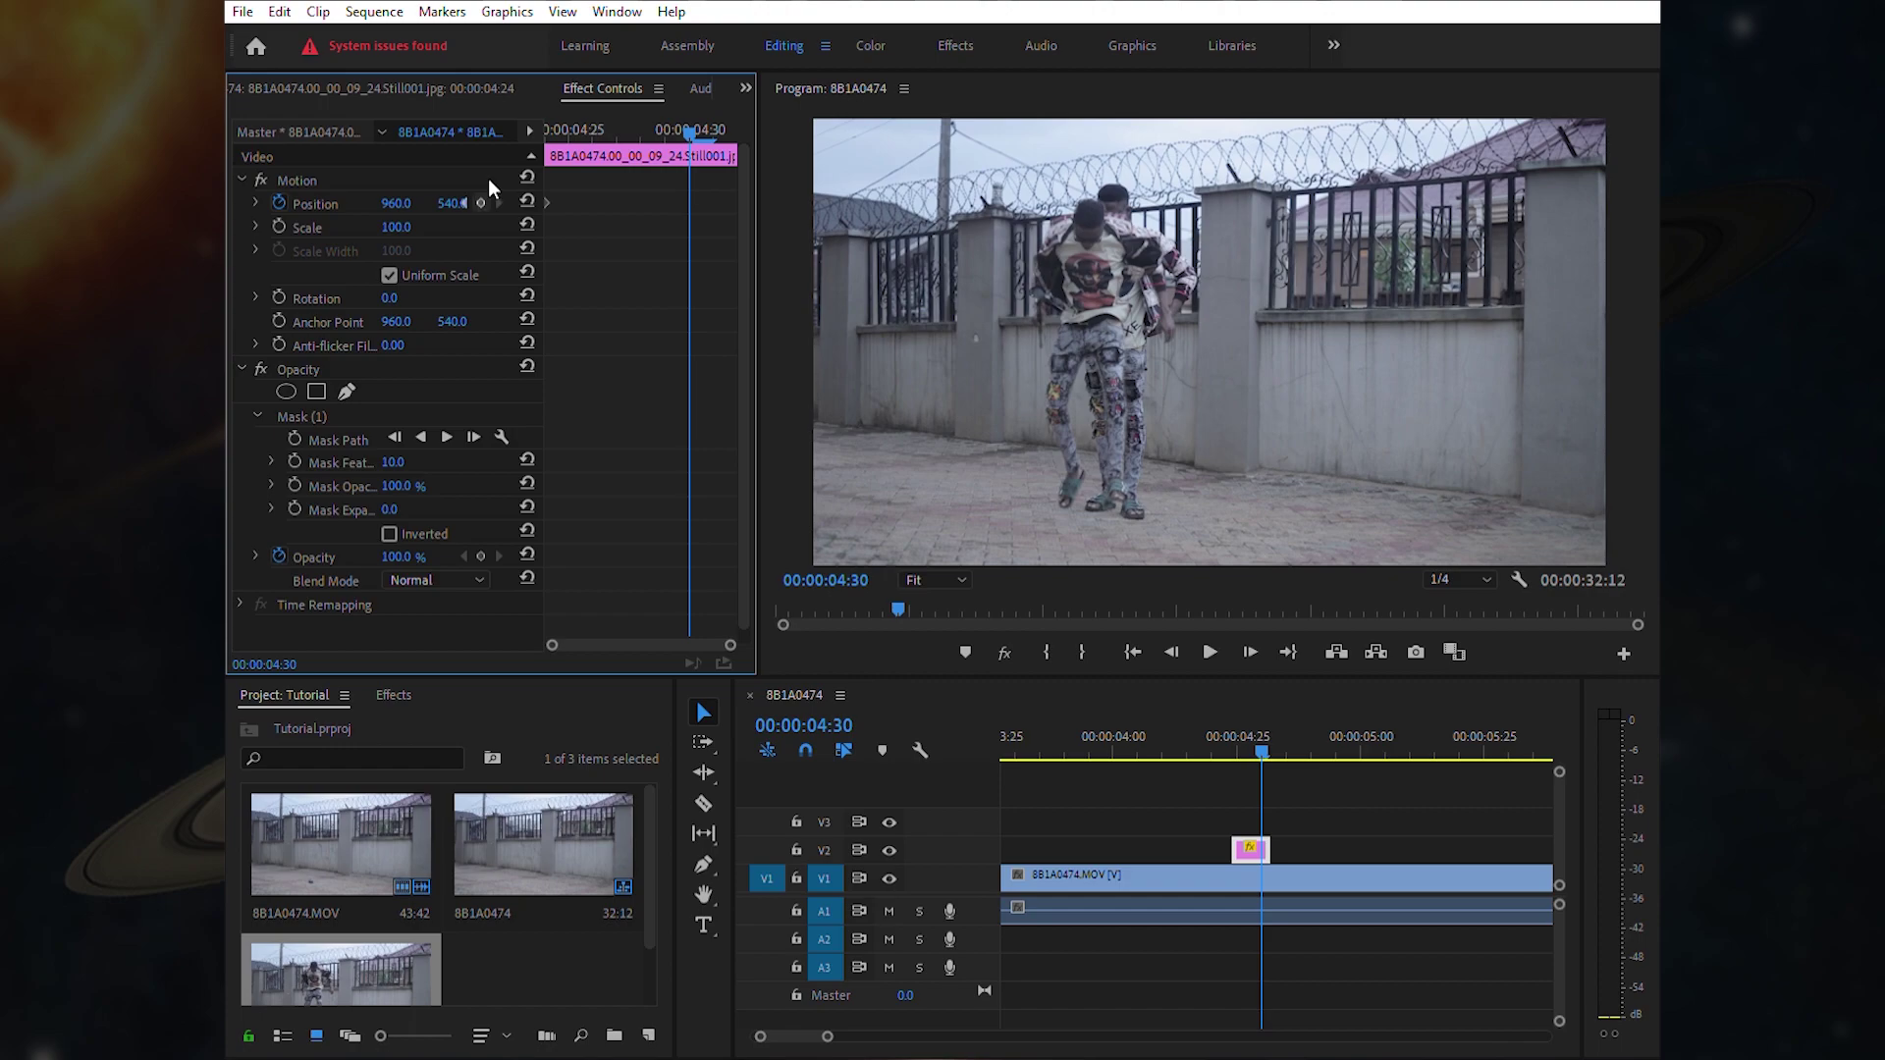
left_click(480, 202)
left_click_drag(688, 202, 736, 202)
left_click_drag(628, 132, 501, 124)
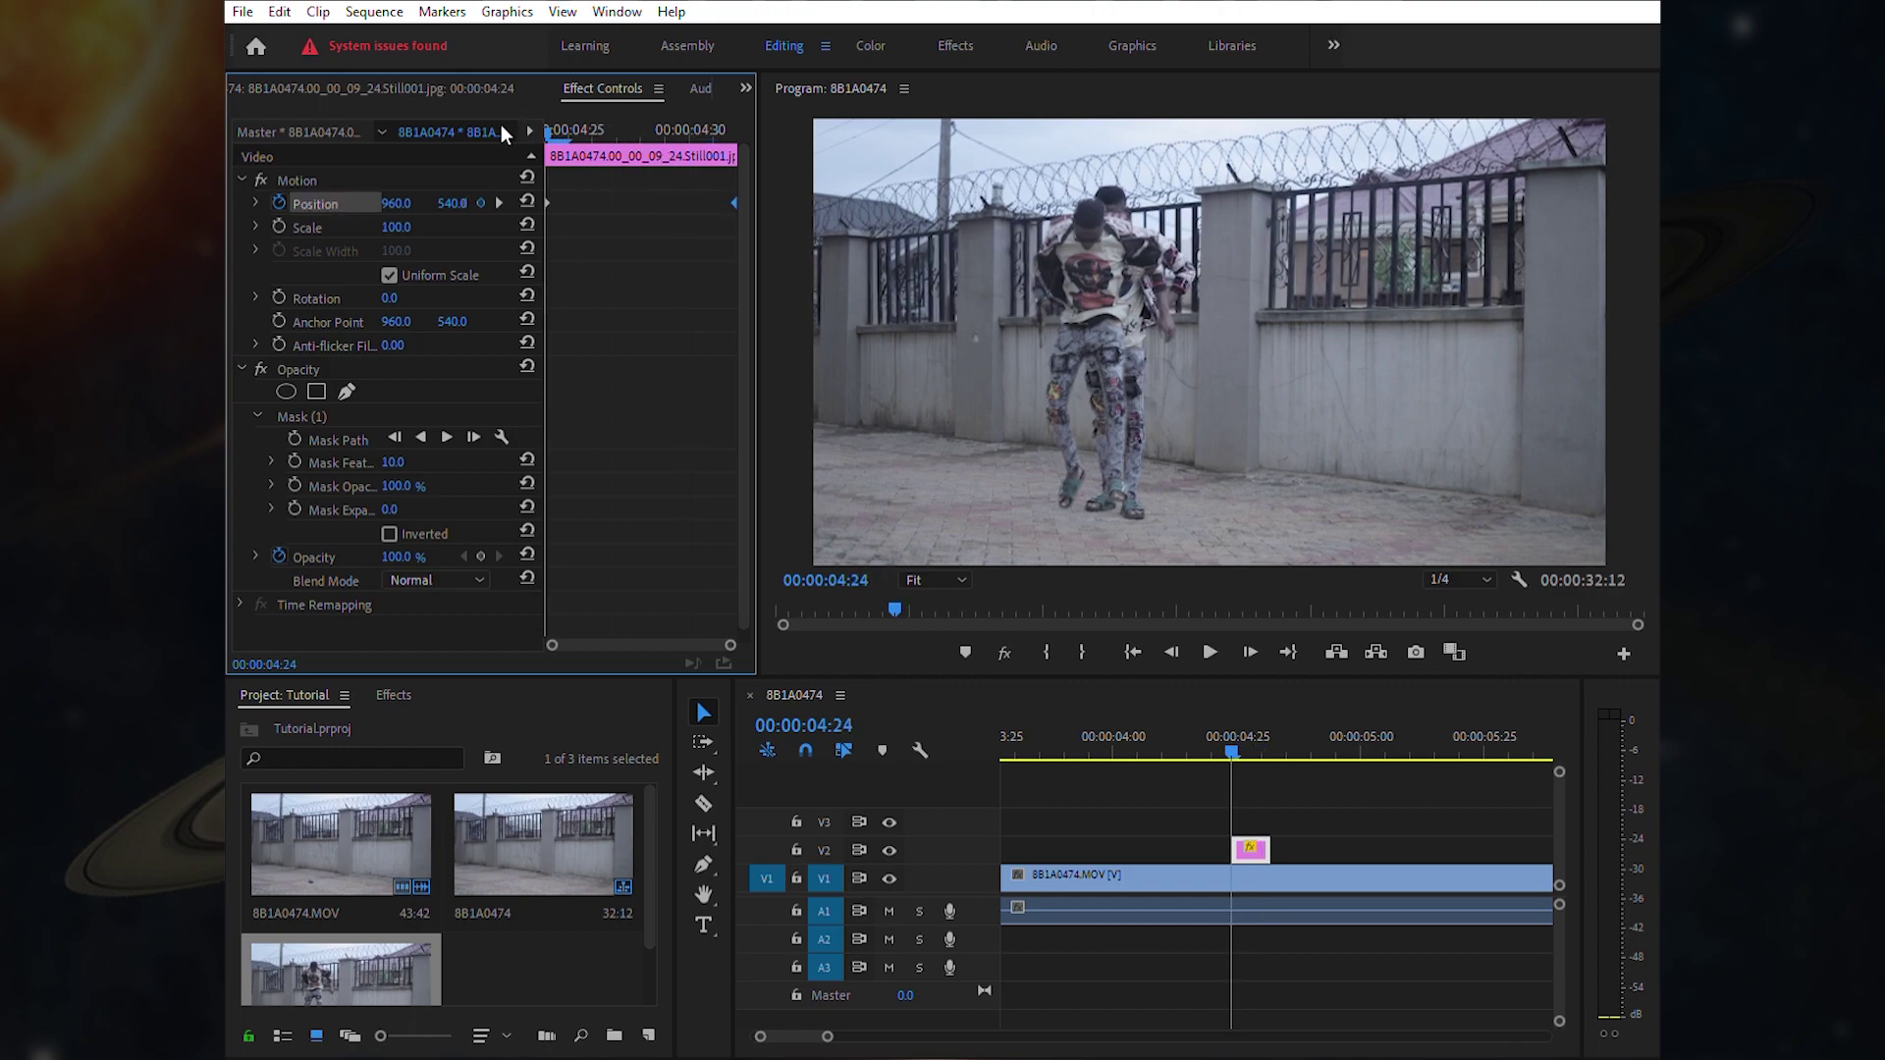
left_click_drag(452, 204, 498, 220)
- Move the shortened still along V2 so it ends at the cut between the two video clips, and check its alignment around 00:00:09:15
left_click_drag(828, 1035, 935, 1035)
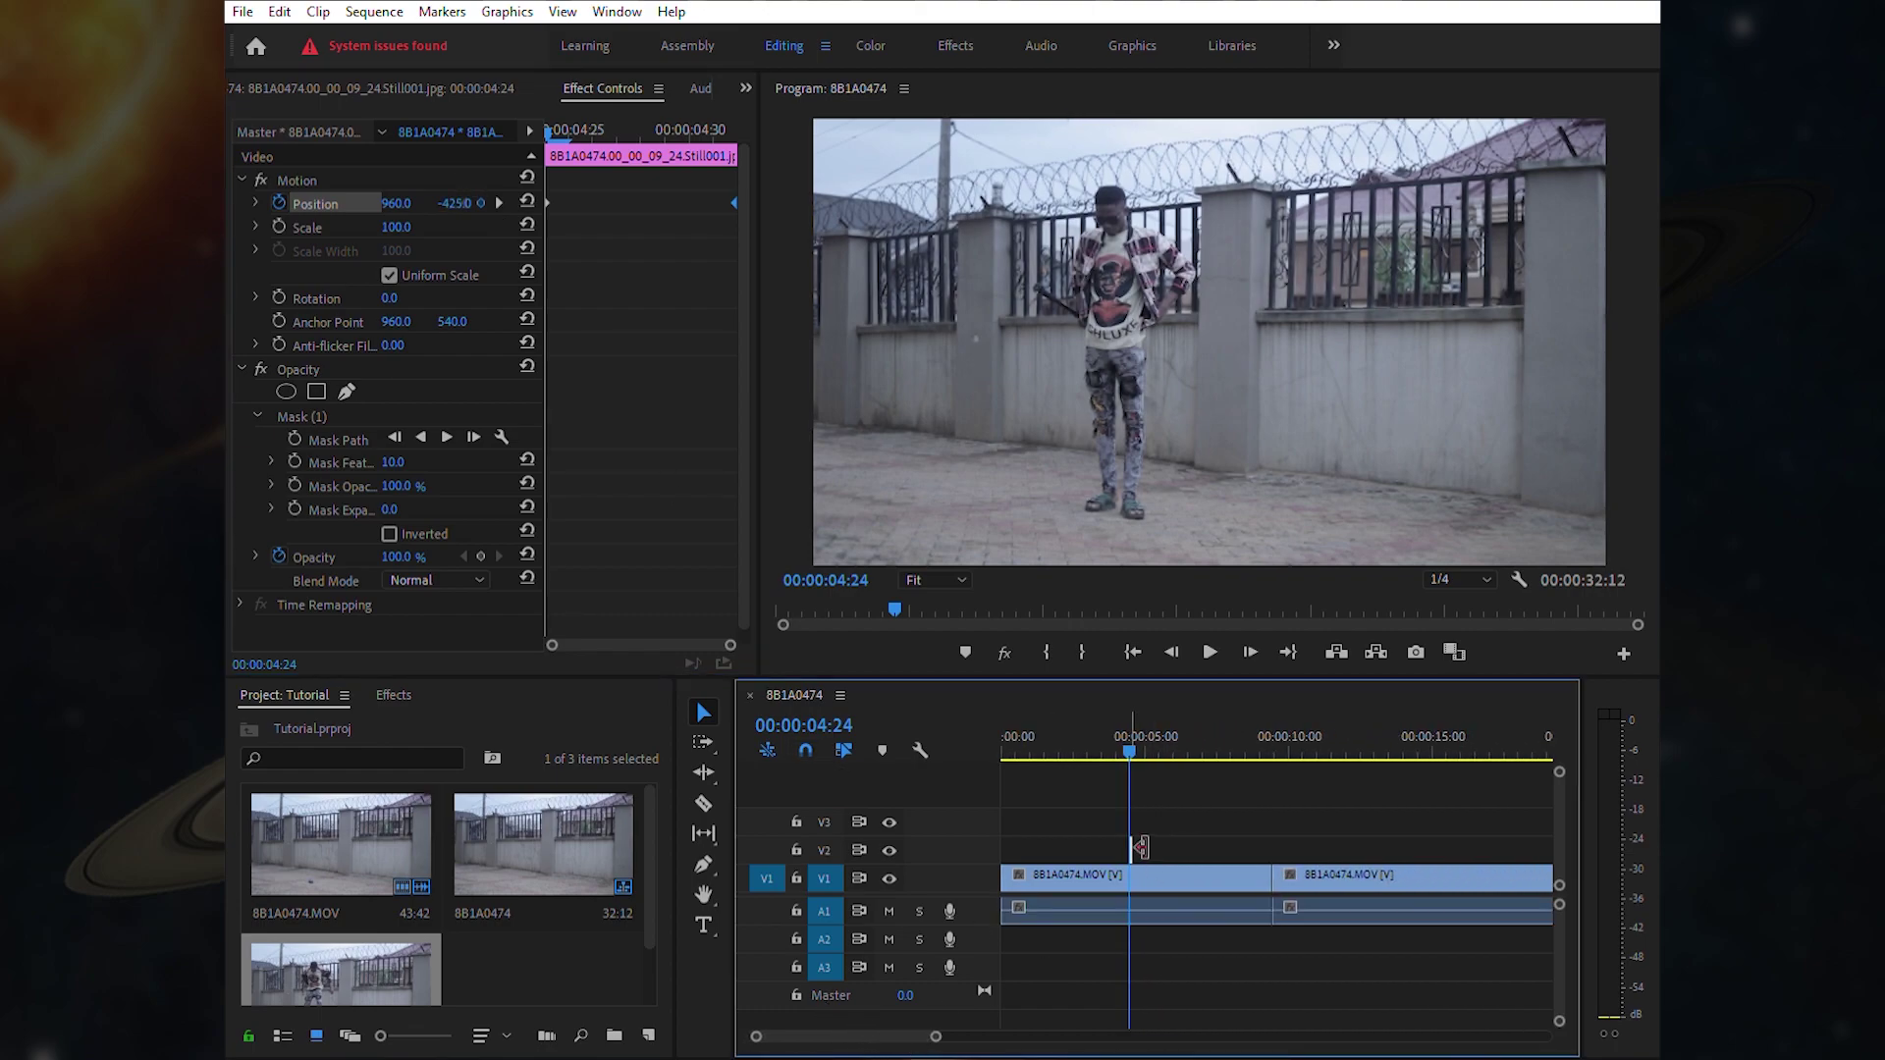
left_click_drag(1129, 833, 1269, 844)
left_click(1269, 727)
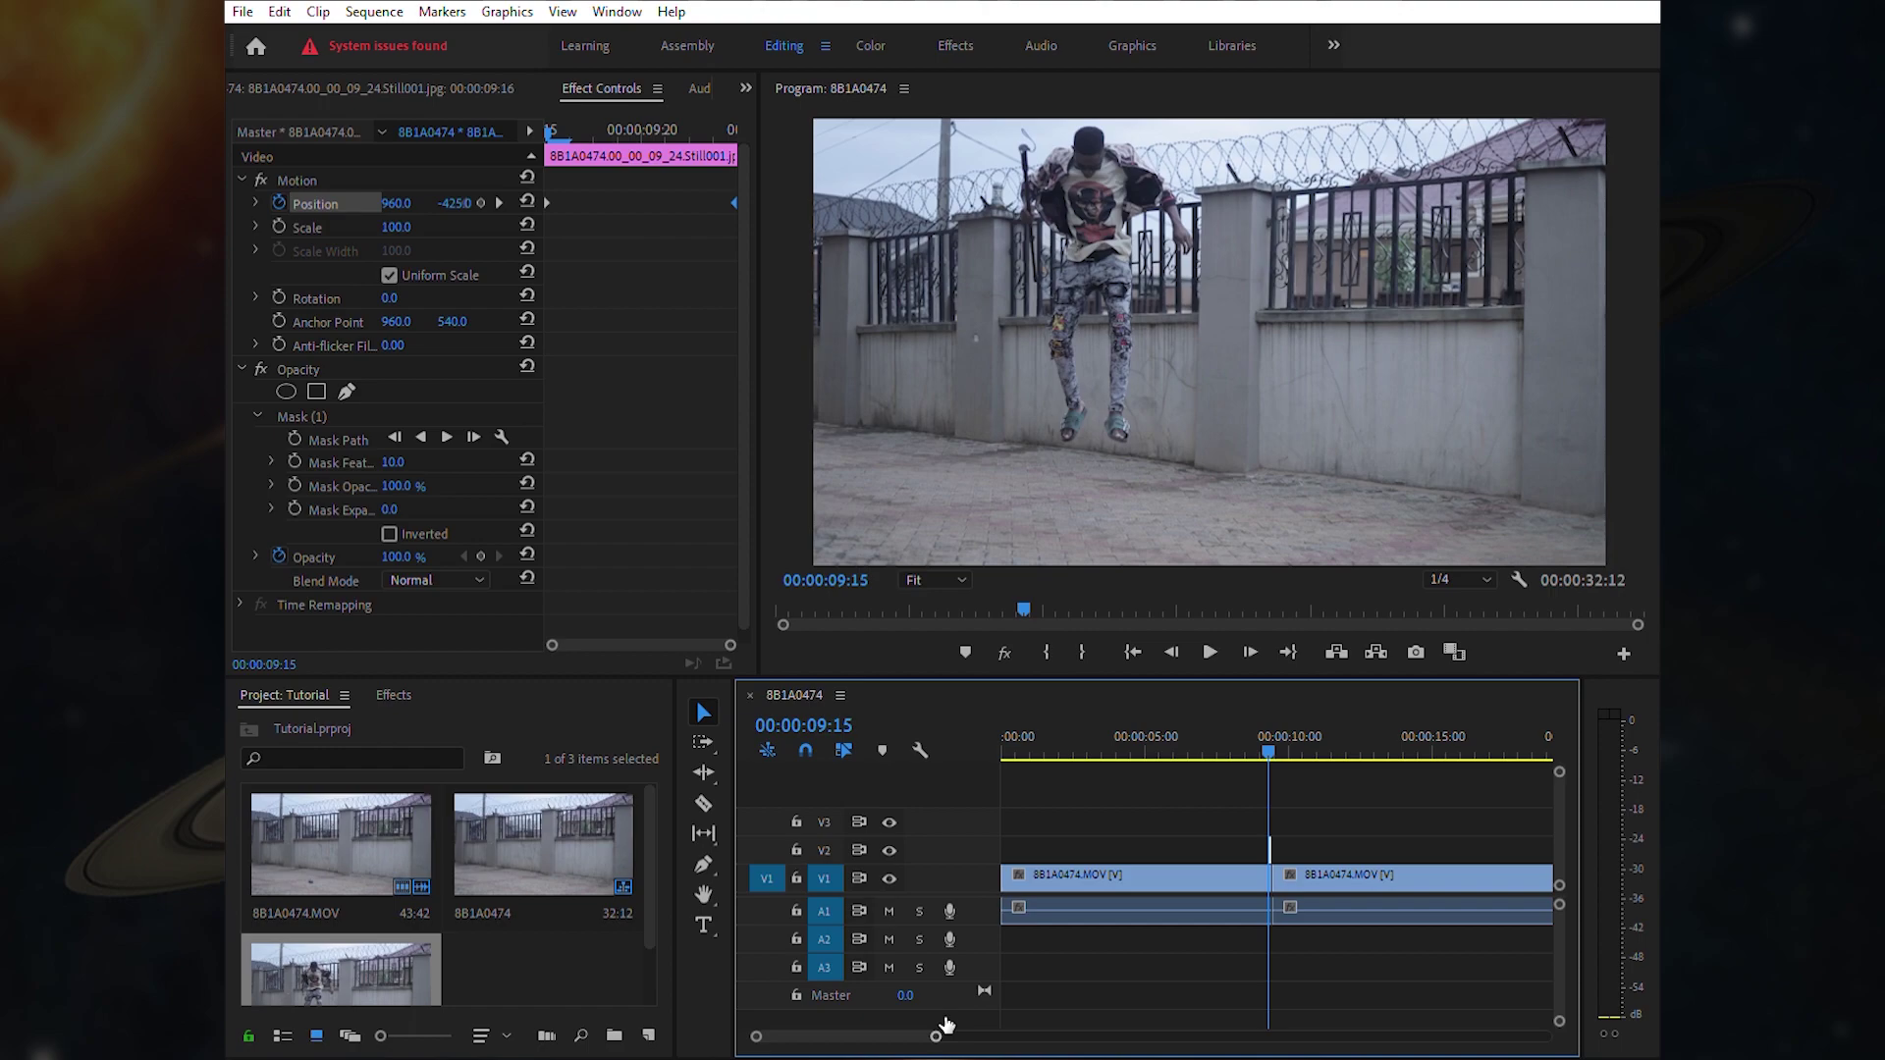
left_click_drag(936, 1035, 910, 972)
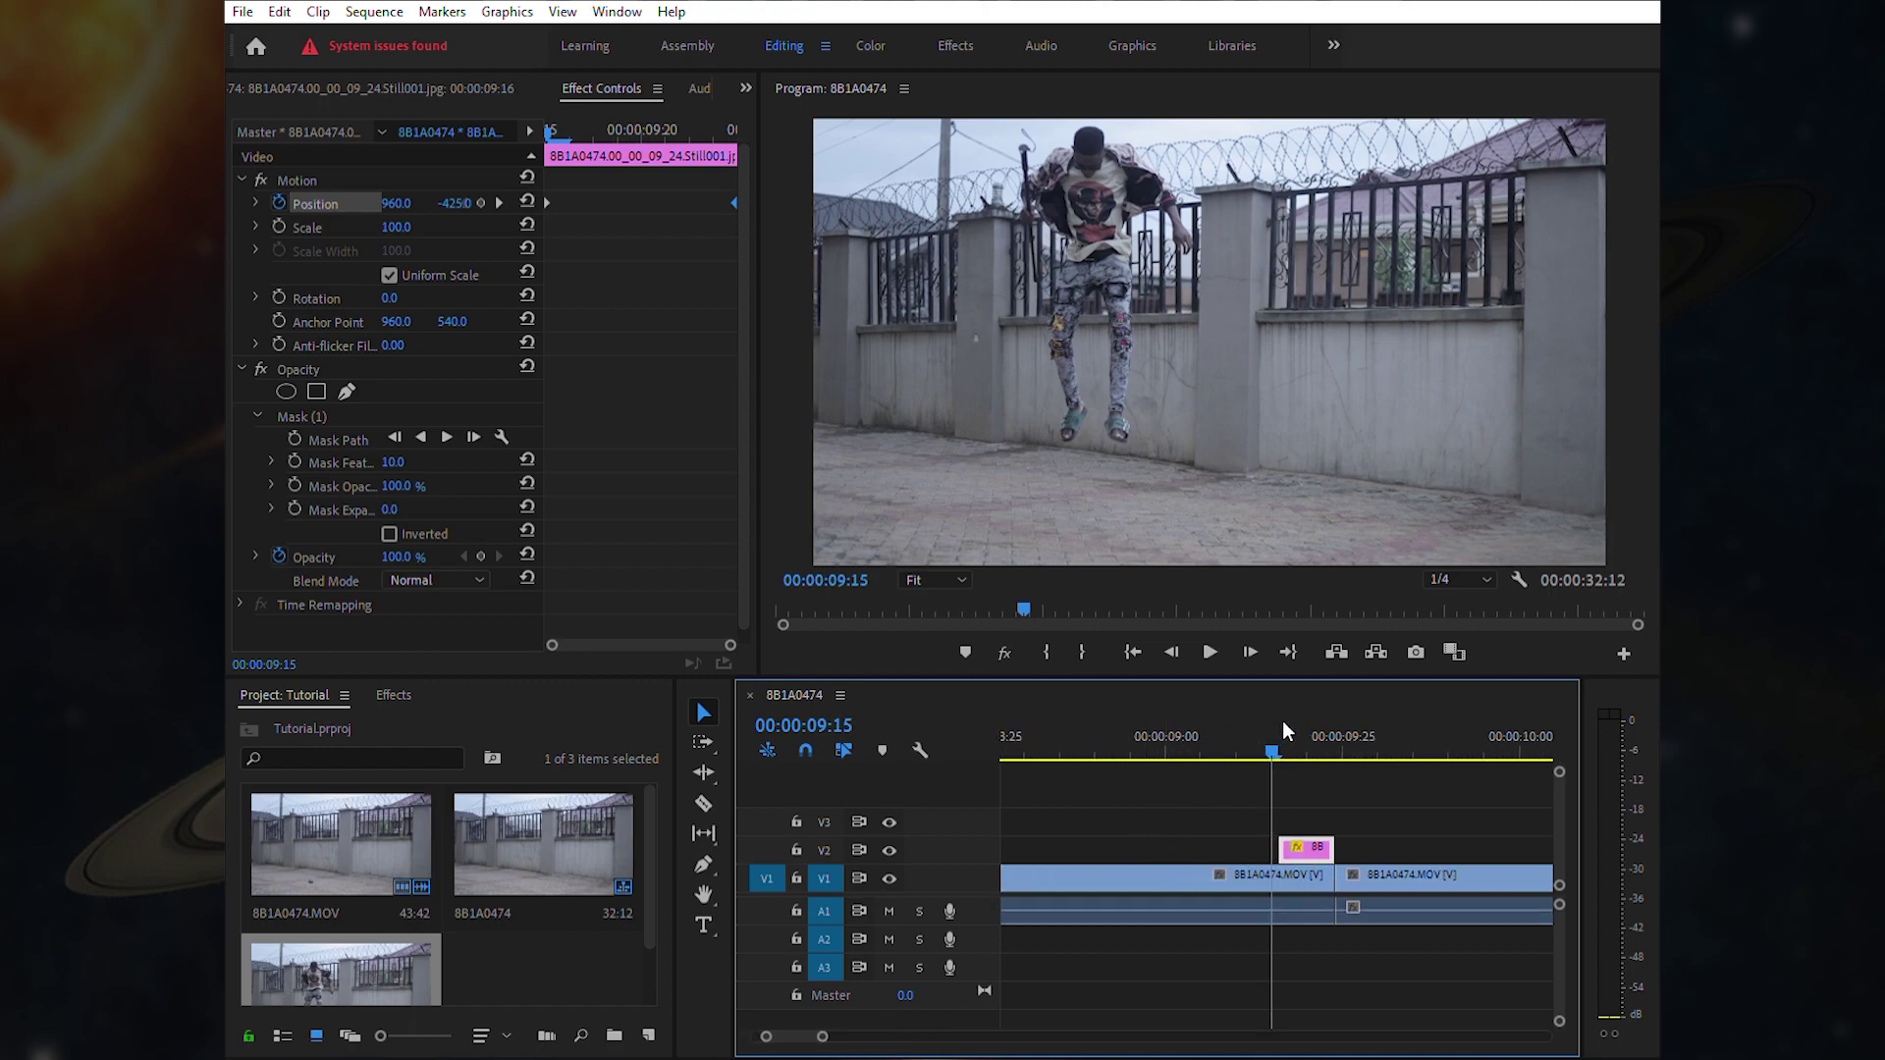
mouse_move(1282, 723)
left_mouse_down()
mouse_move(1388, 721)
mouse_move(1271, 726)
left_mouse_up()
left_click_drag(832, 1029, 945, 1036)
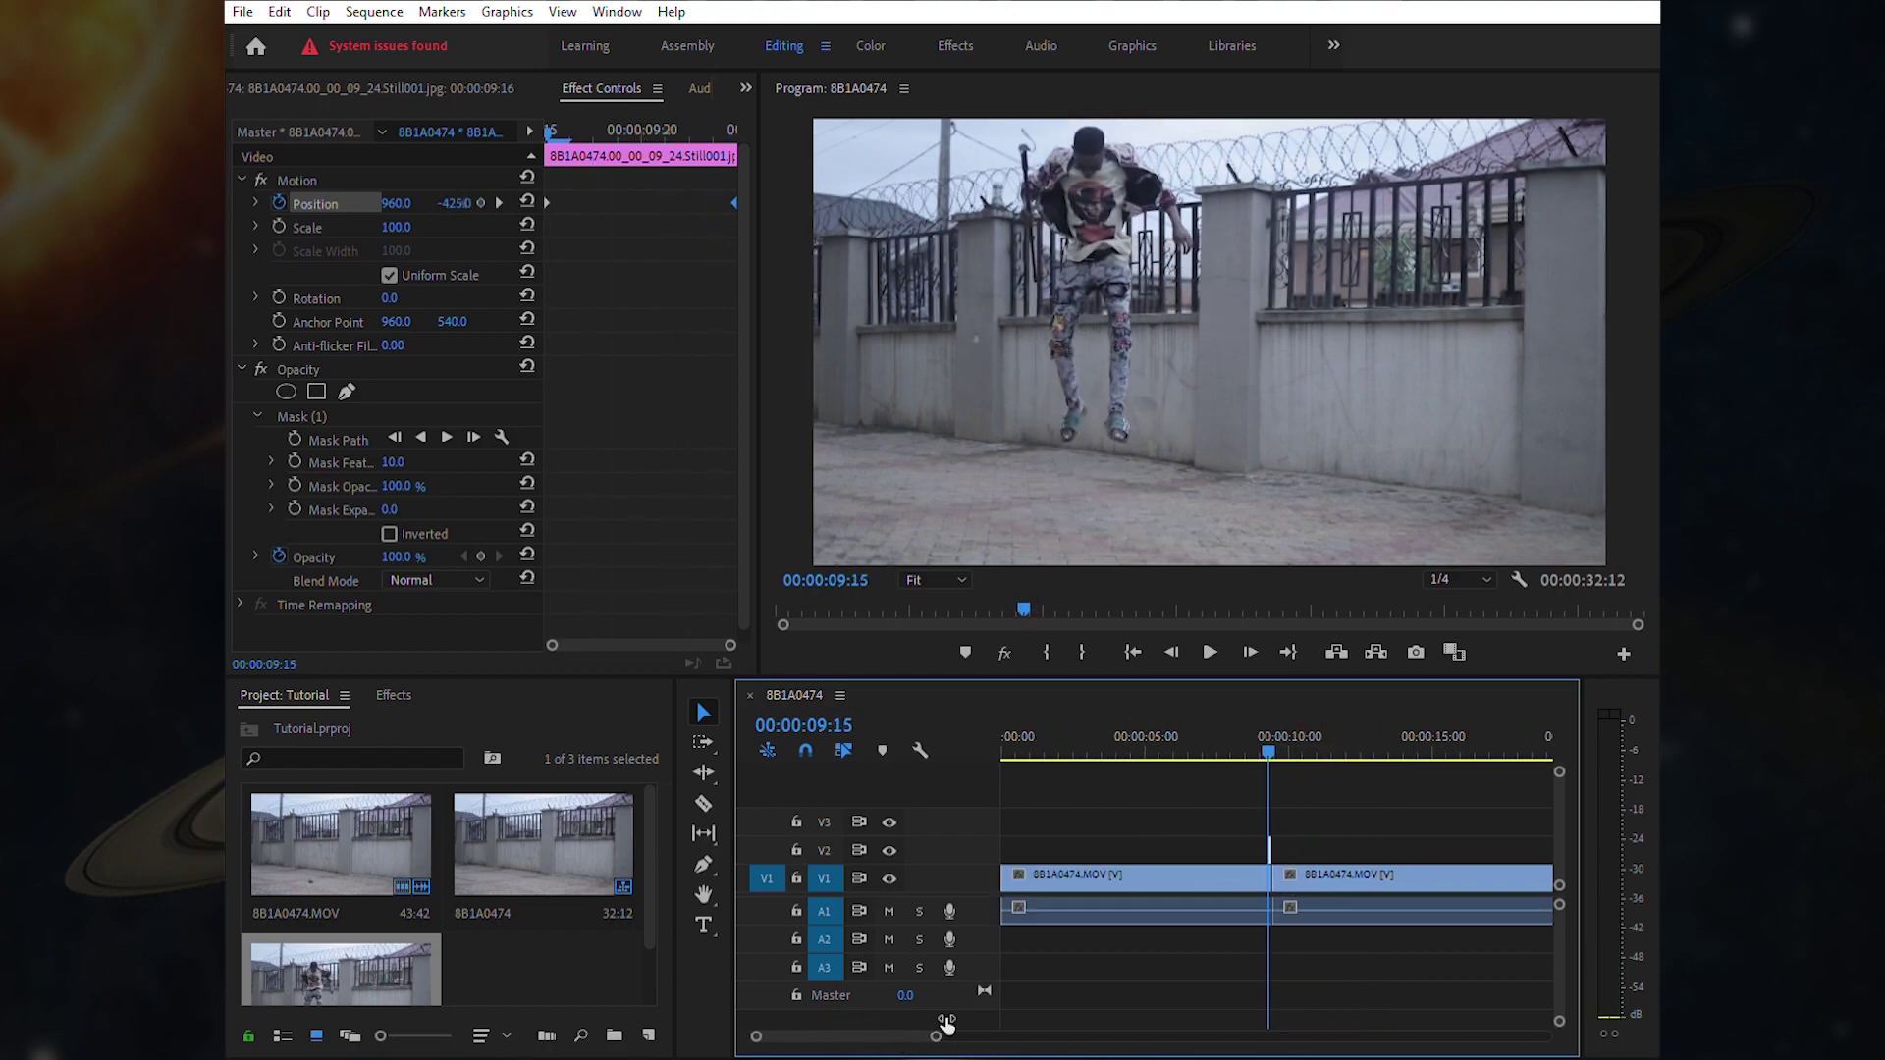
- Duplicate the first video clip onto V3 and shorten the copy to the empty-scene footage at its beginning
left_click_drag(1022, 718, 1013, 718)
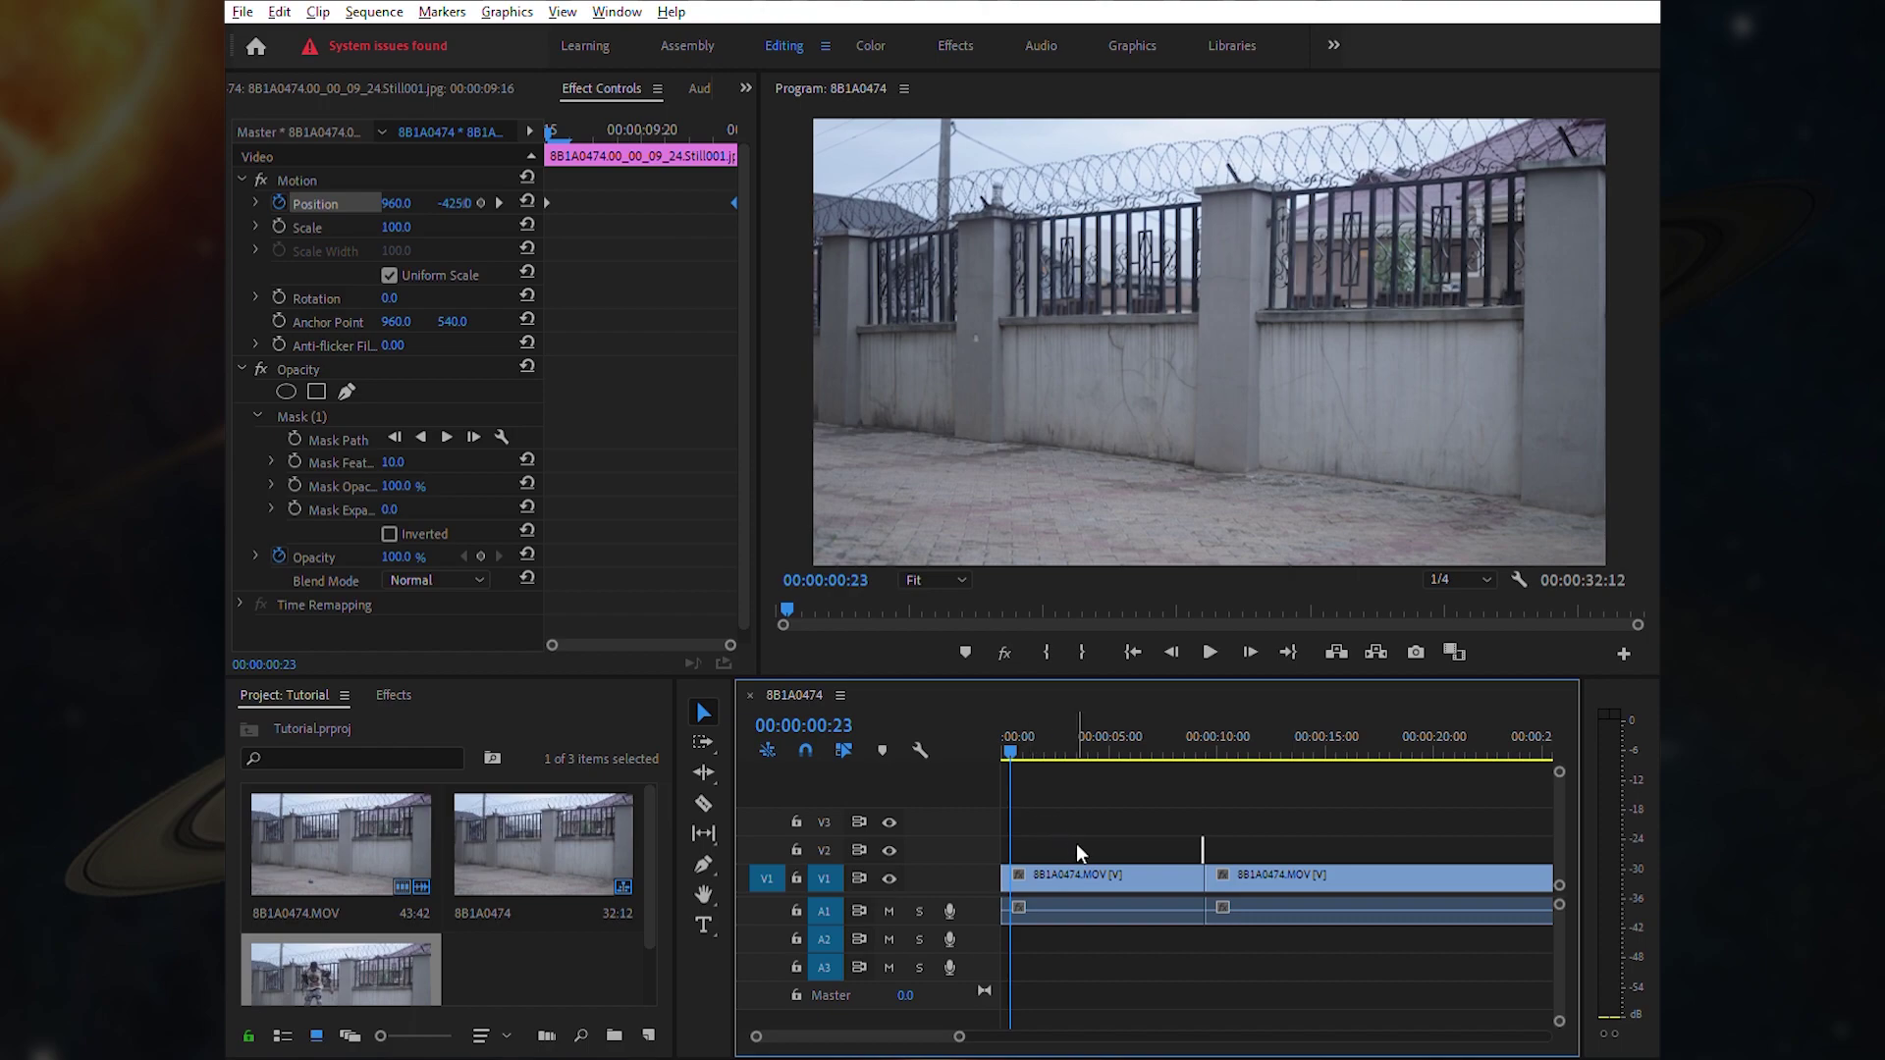
left_click_drag(1076, 873, 1075, 812)
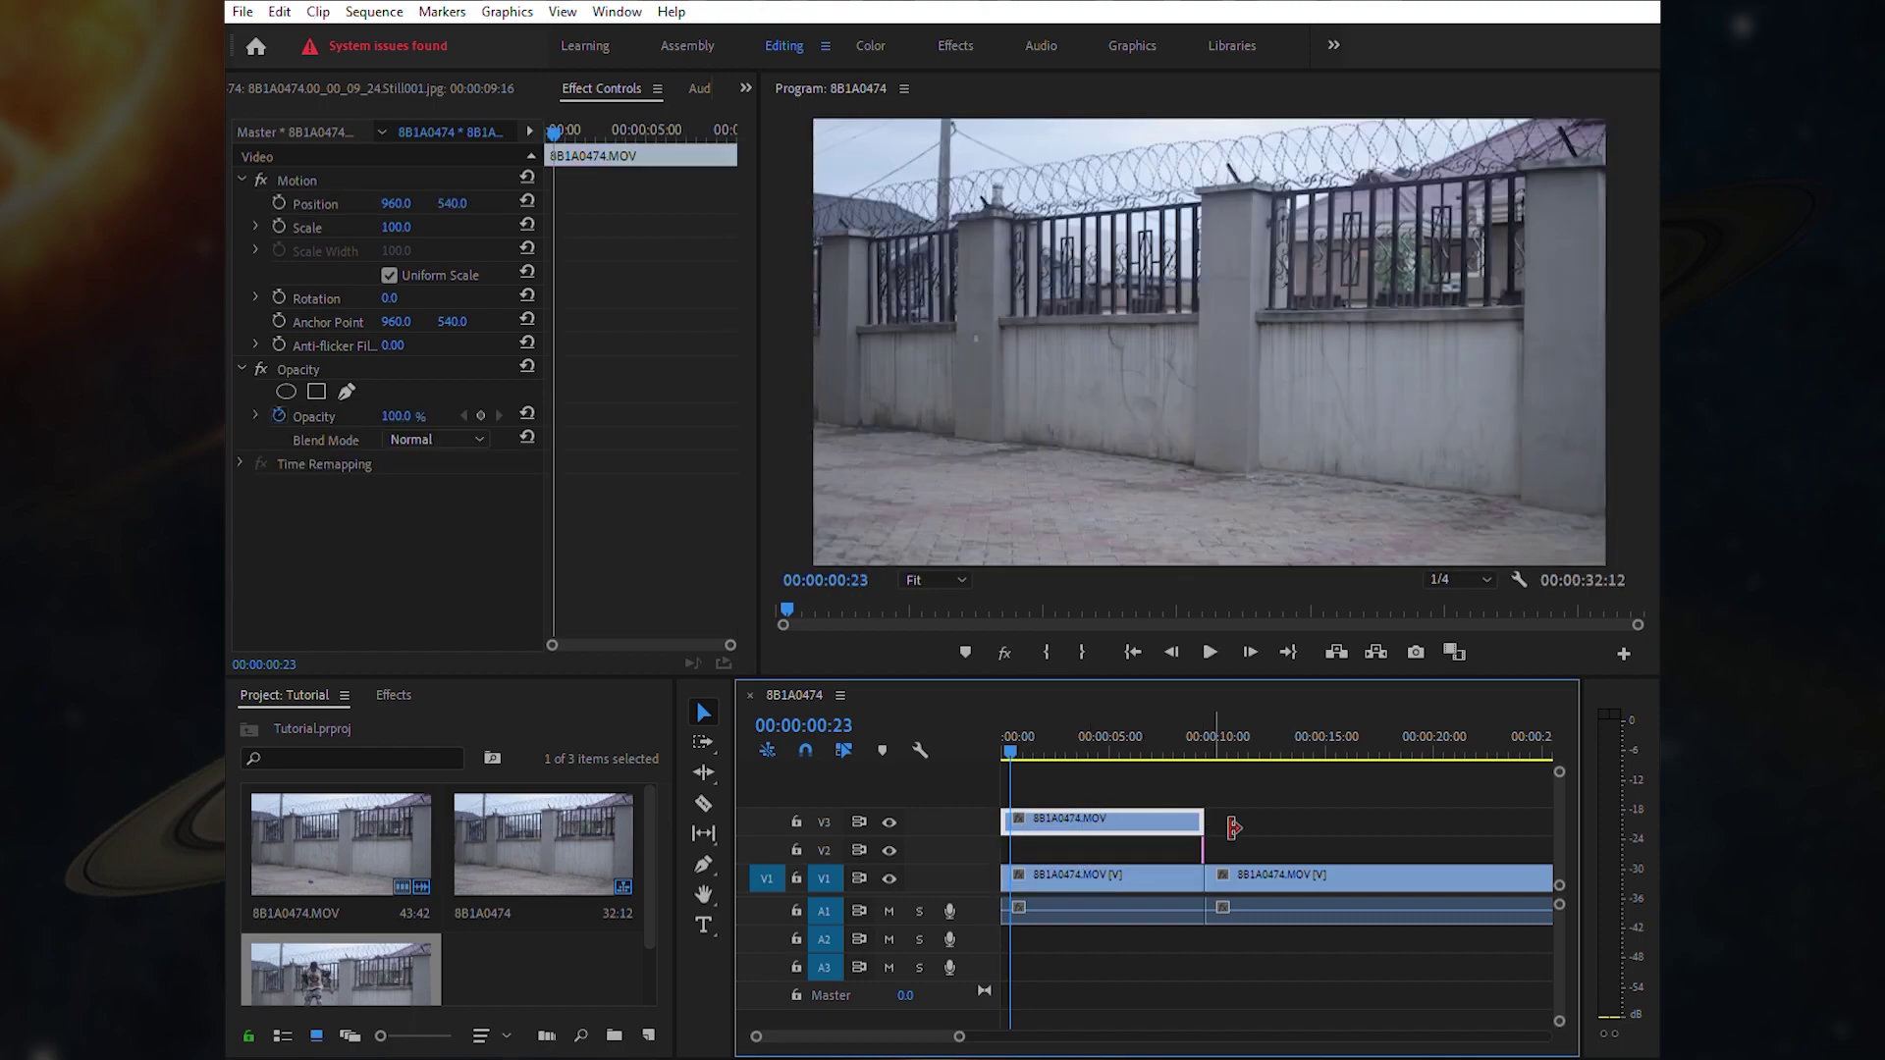
left_click_drag(1201, 817, 1021, 793)
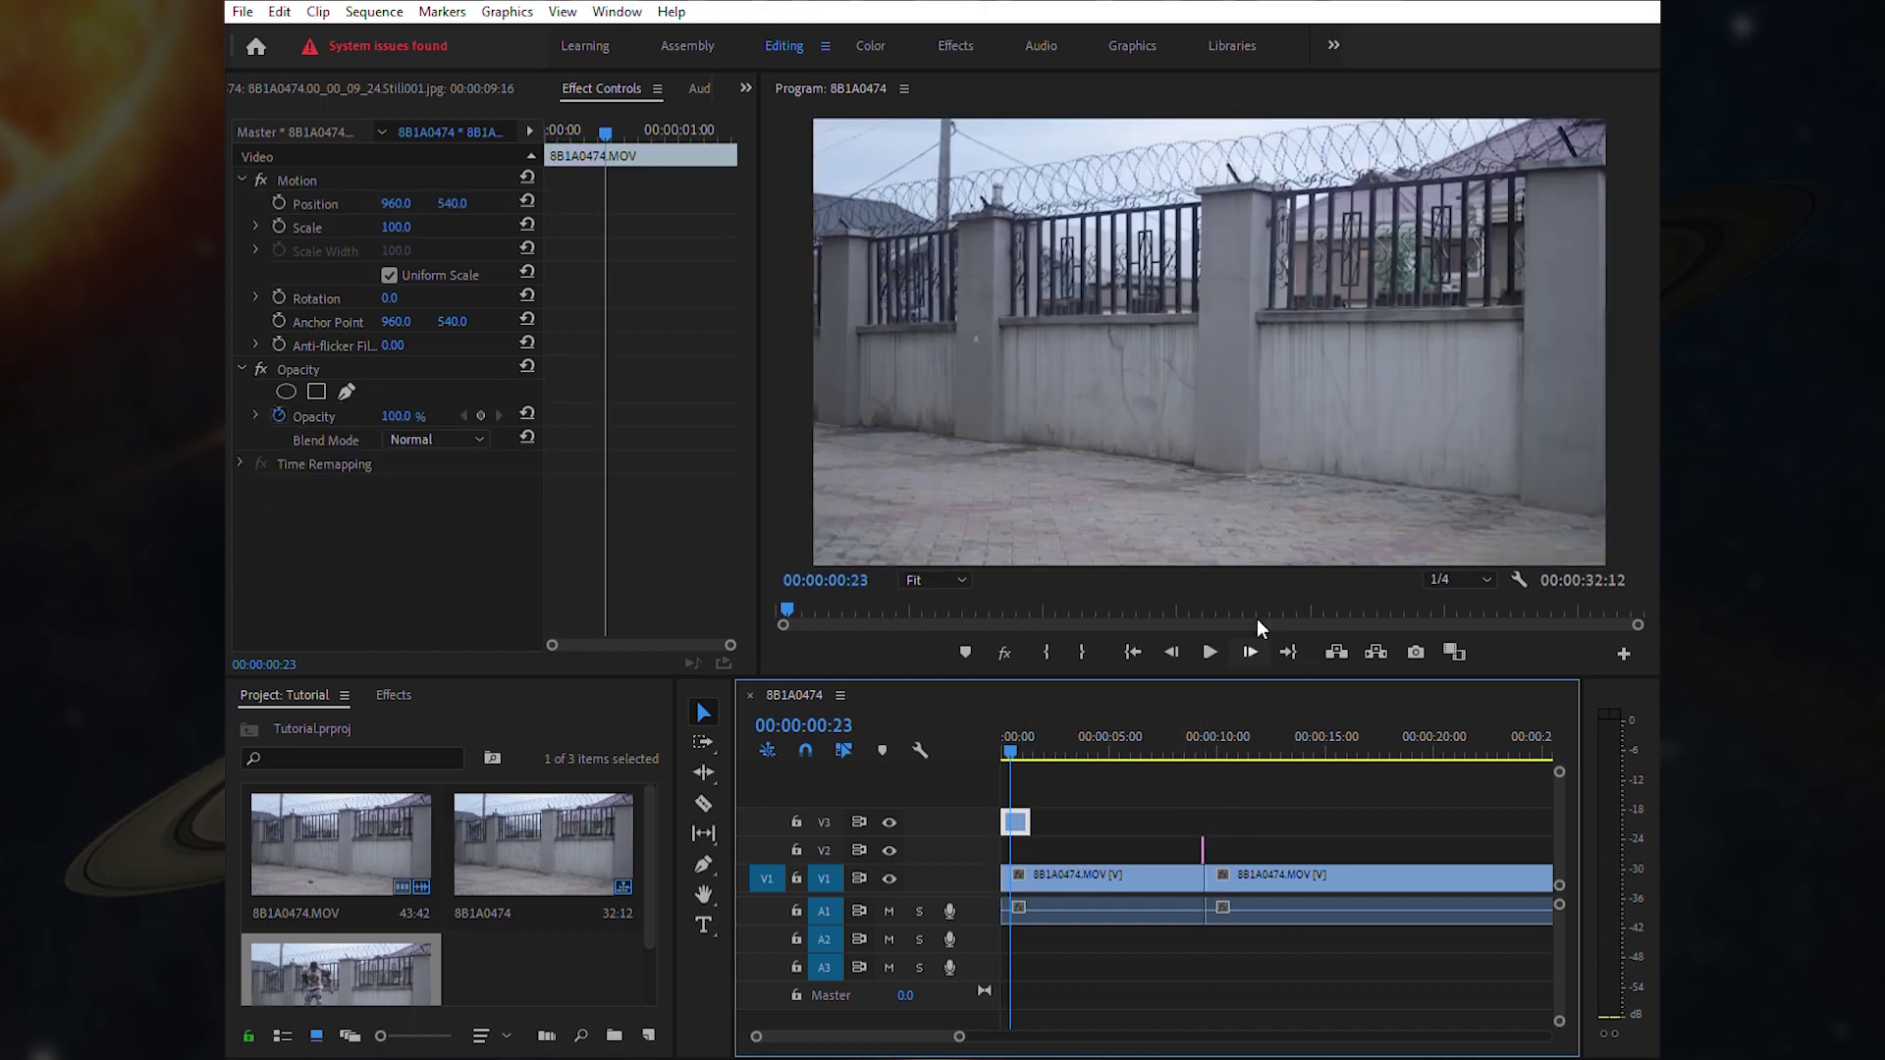
- Trim the copied background clip to end before anything enters the empty scene, and place it on V2 up to the video cut
left_click(1252, 648)
left_click(1251, 647)
left_click(1251, 648)
left_click(1251, 648)
left_click(1252, 648)
left_click(1252, 648)
left_click(1252, 648)
left_click(1252, 648)
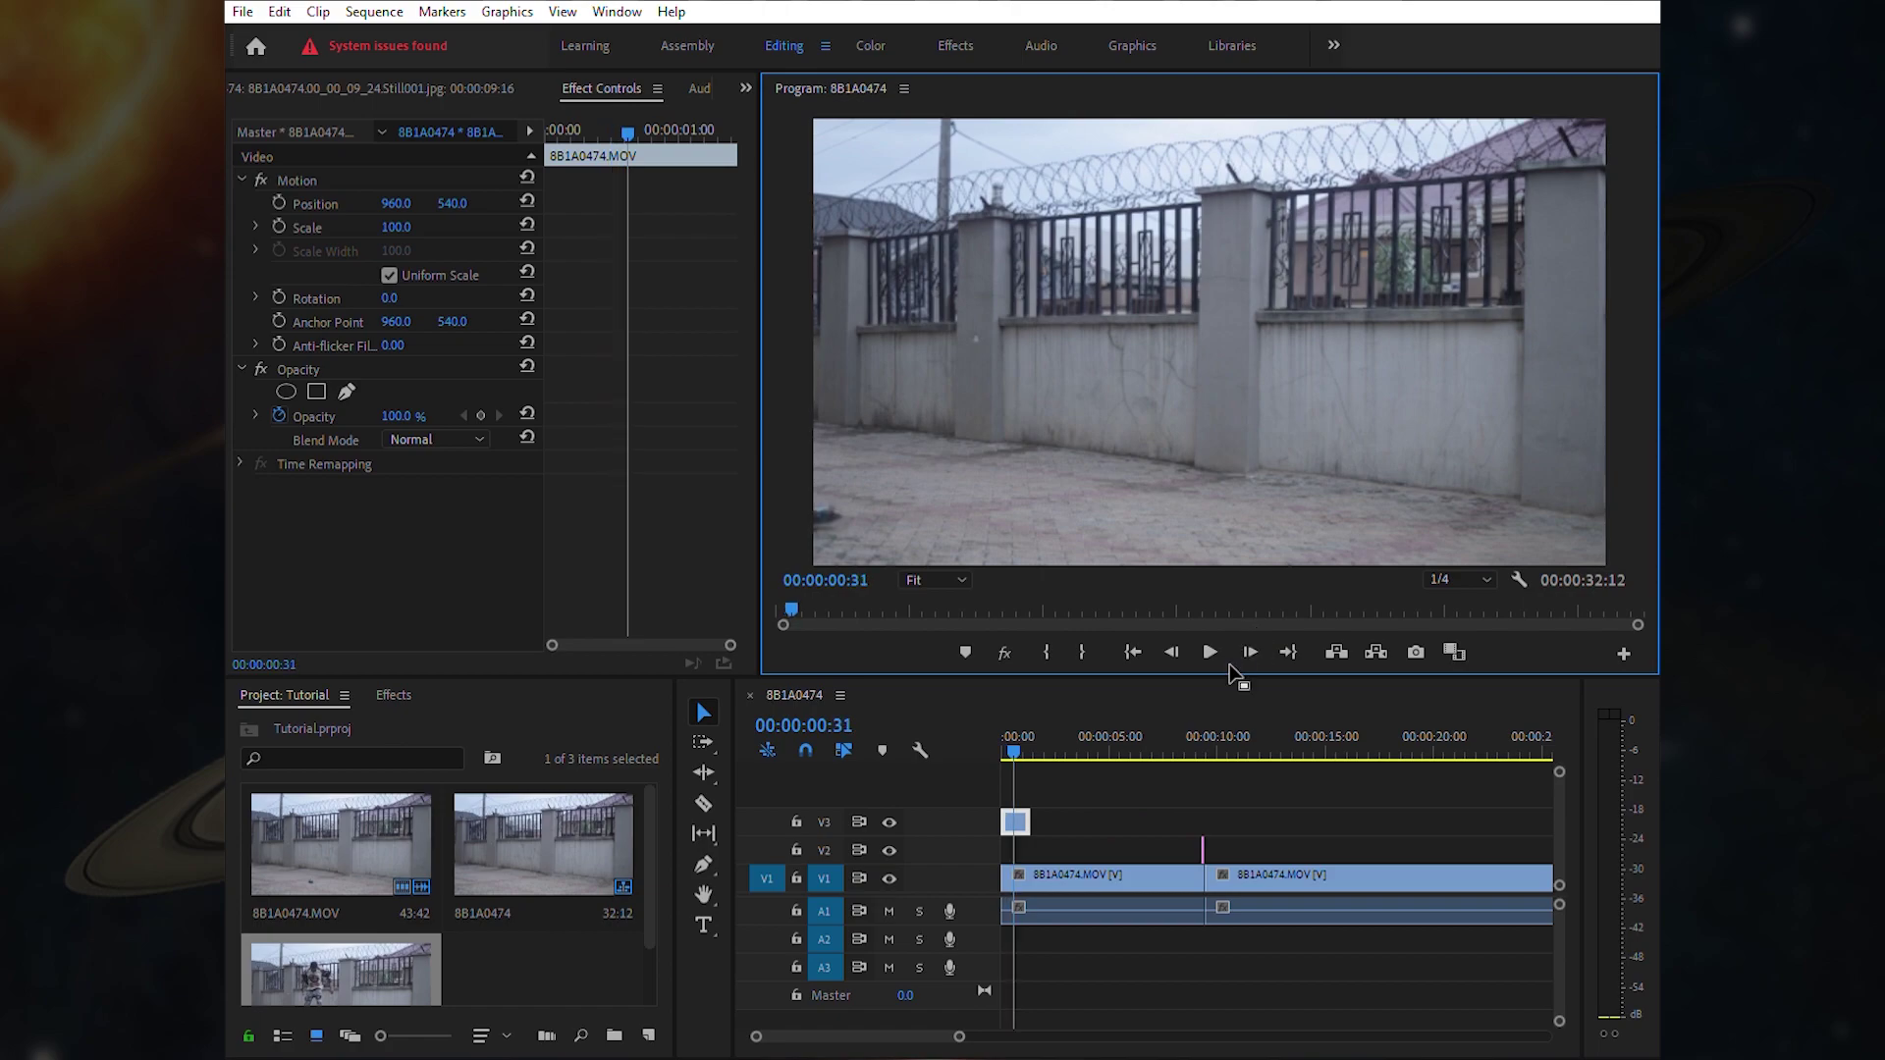
left_click(1174, 638)
left_click(1174, 638)
left_click(1174, 638)
left_click(1174, 638)
left_click(1174, 638)
left_click_drag(1058, 811, 1189, 840)
left_click(1197, 727)
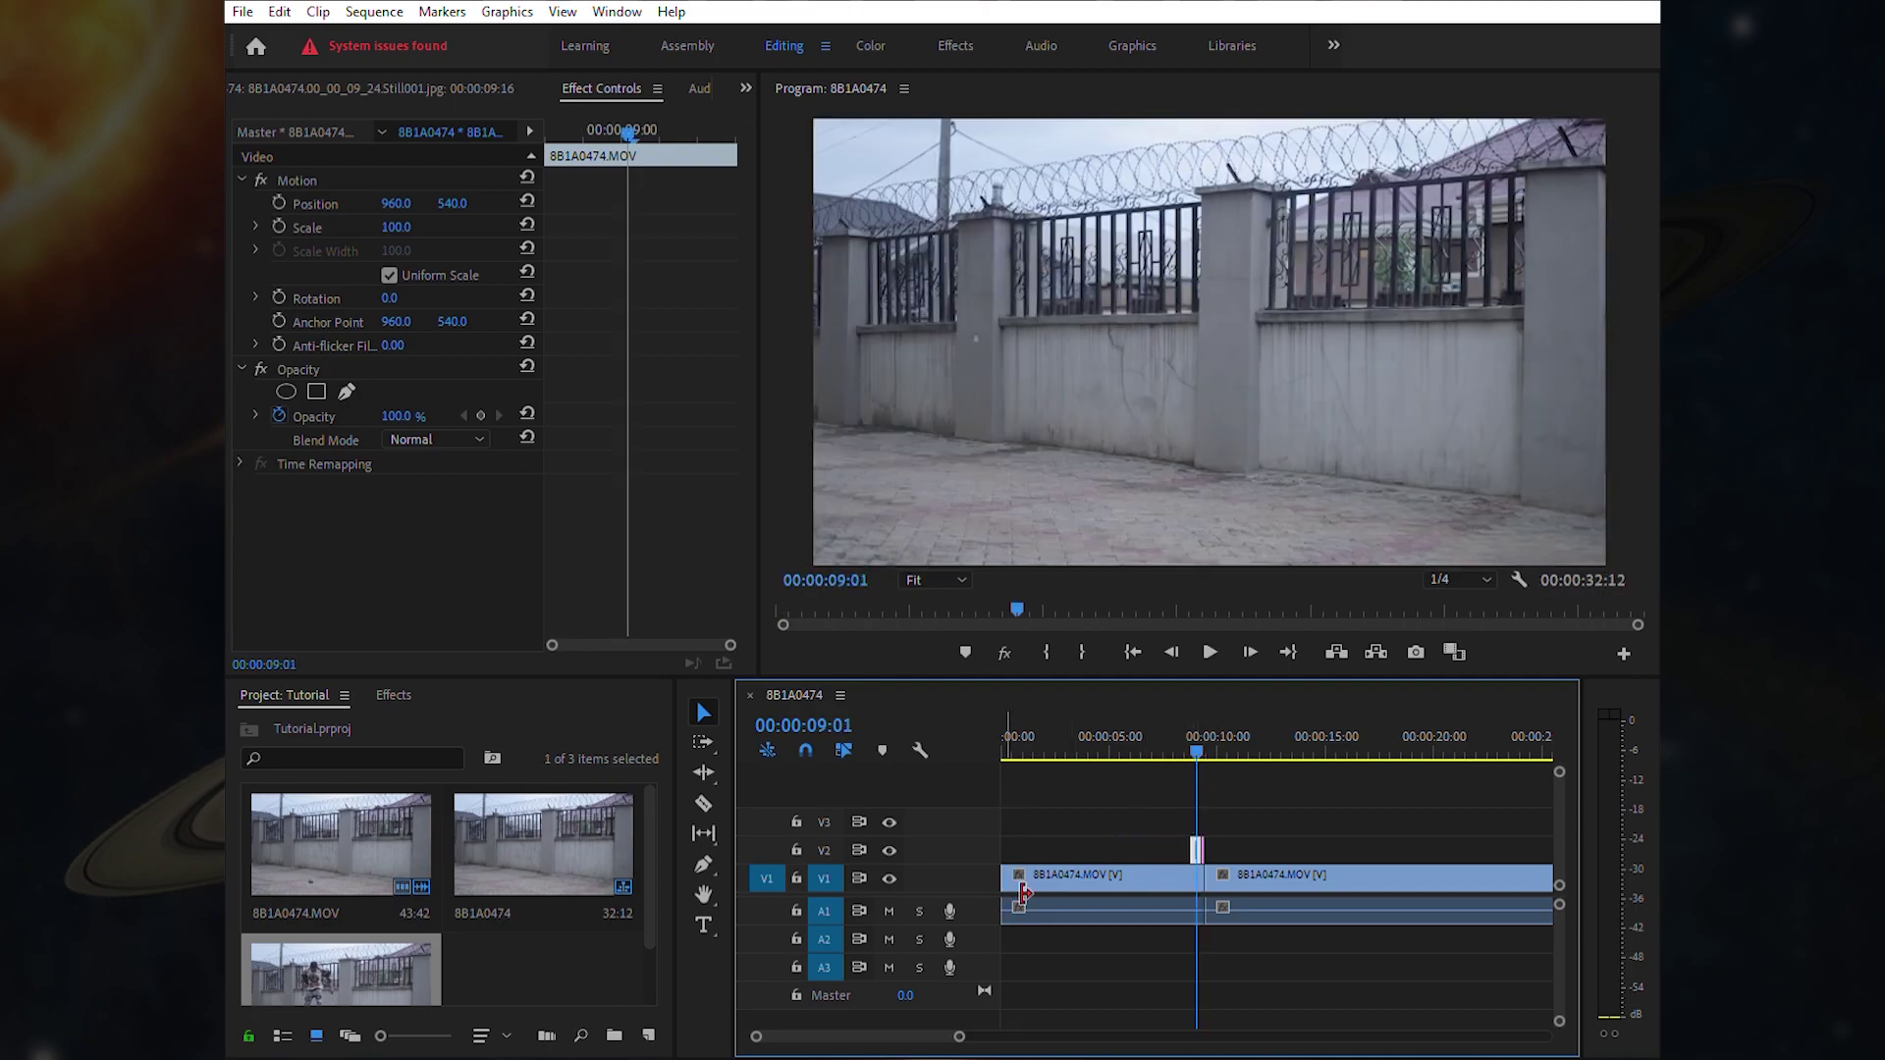
- Trim away most of the first V1 clip ahead of the background clip, and stack the still on V3 above the background on V2
left_click_drag(1005, 876, 1190, 877)
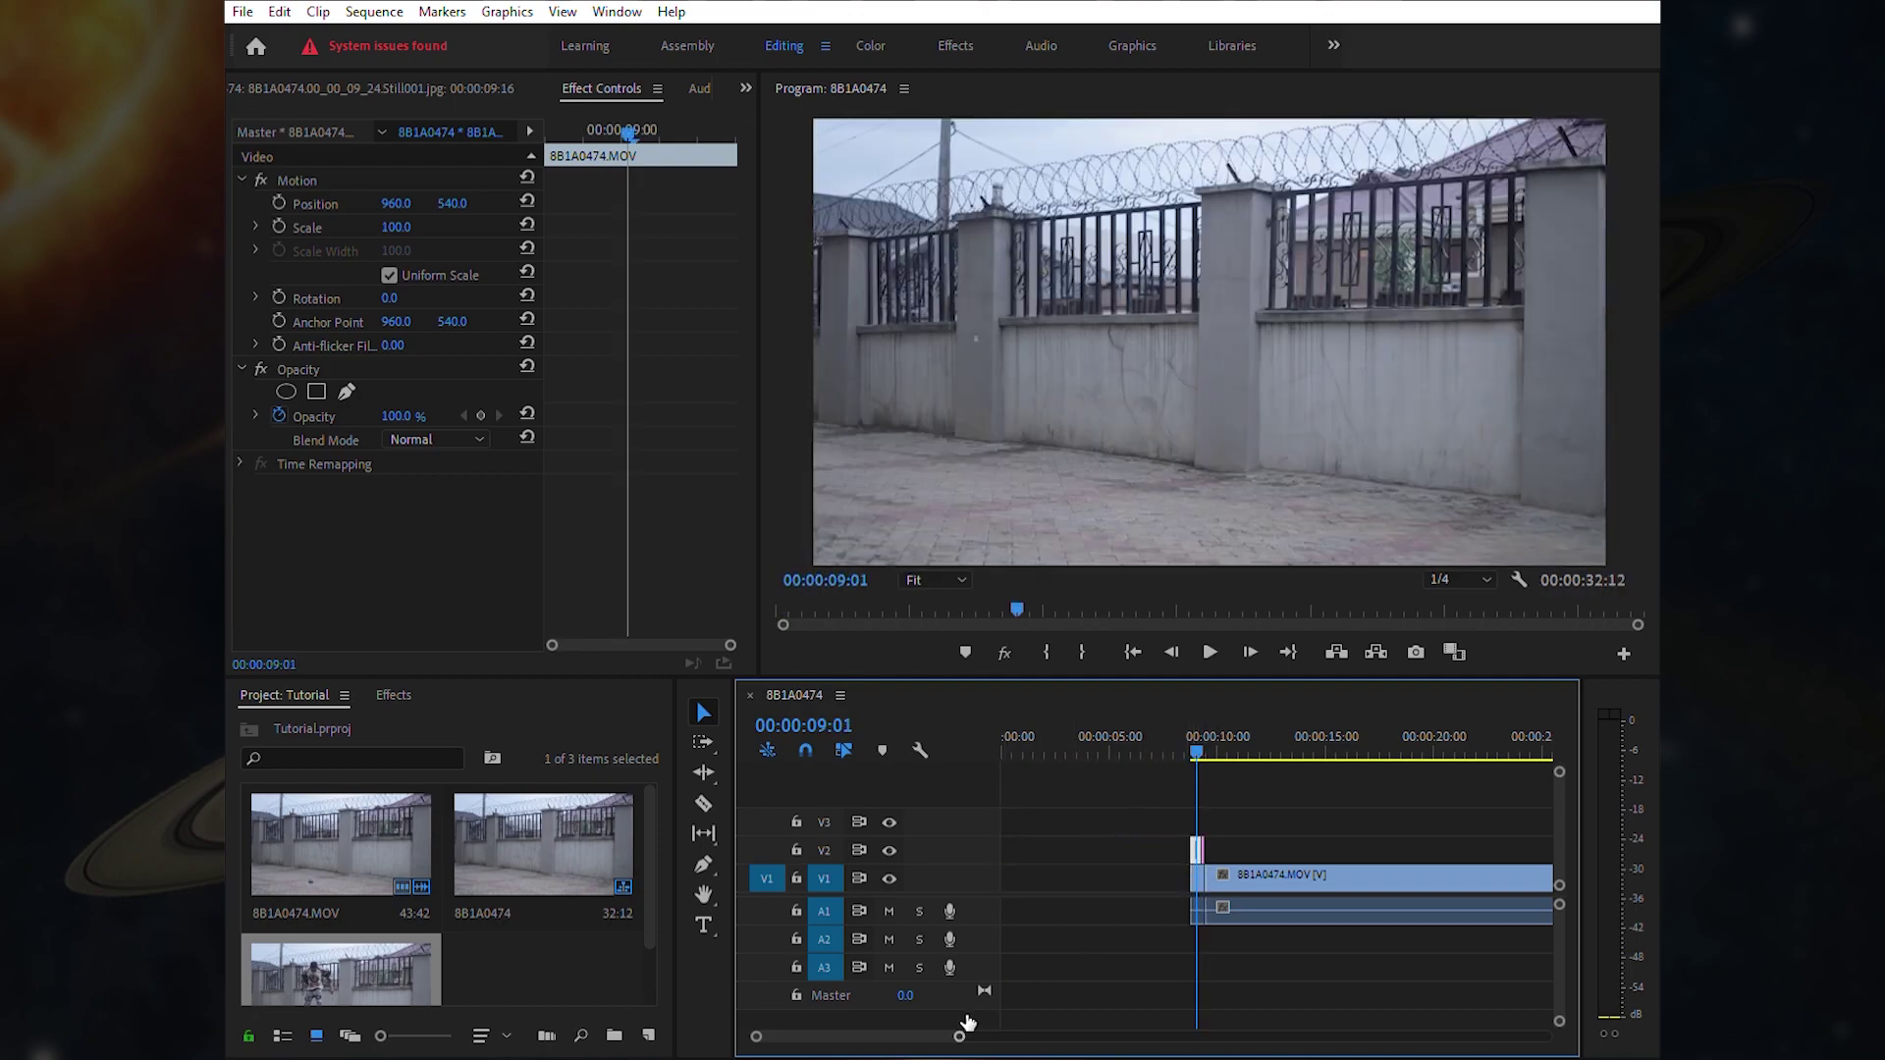
left_click_drag(967, 1023, 846, 1031)
left_click_drag(1344, 840, 1309, 826)
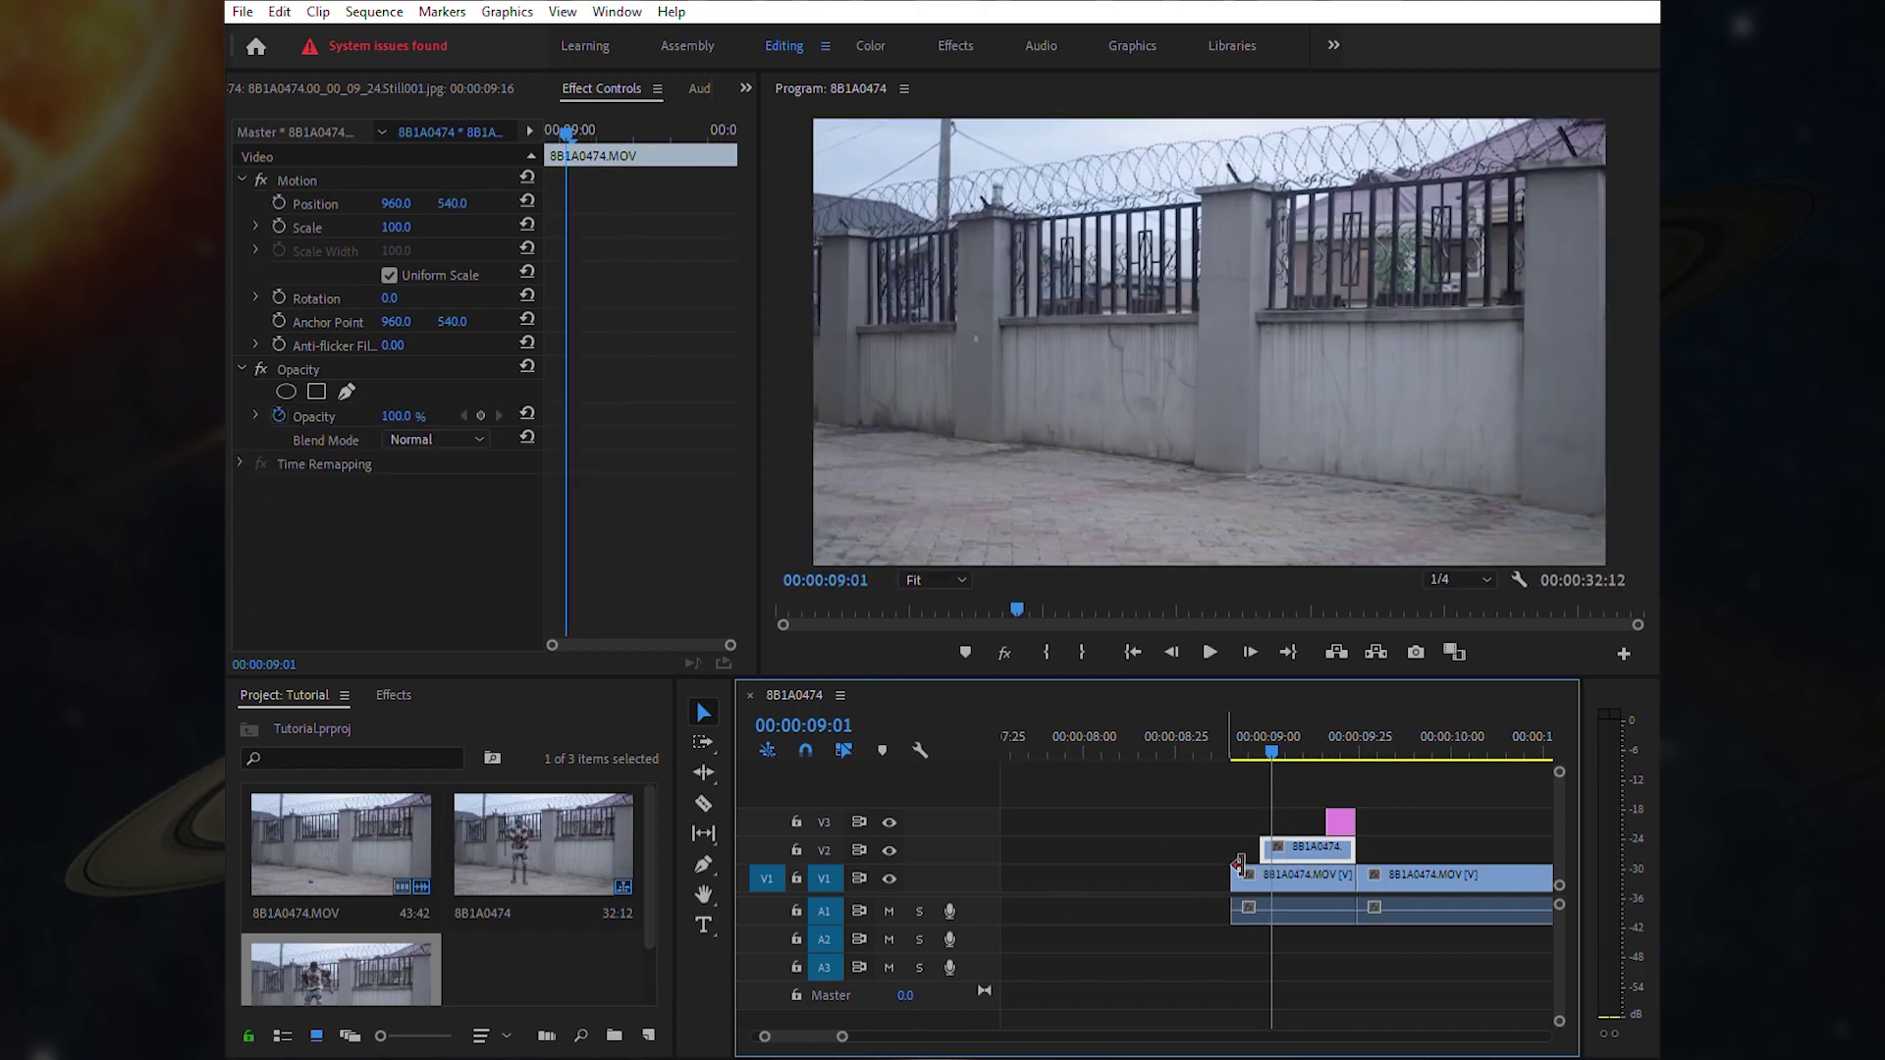
- Make the first V1 clip start flush with the background clip and remove the empty gap at the start of the timeline
left_click(1210, 864)
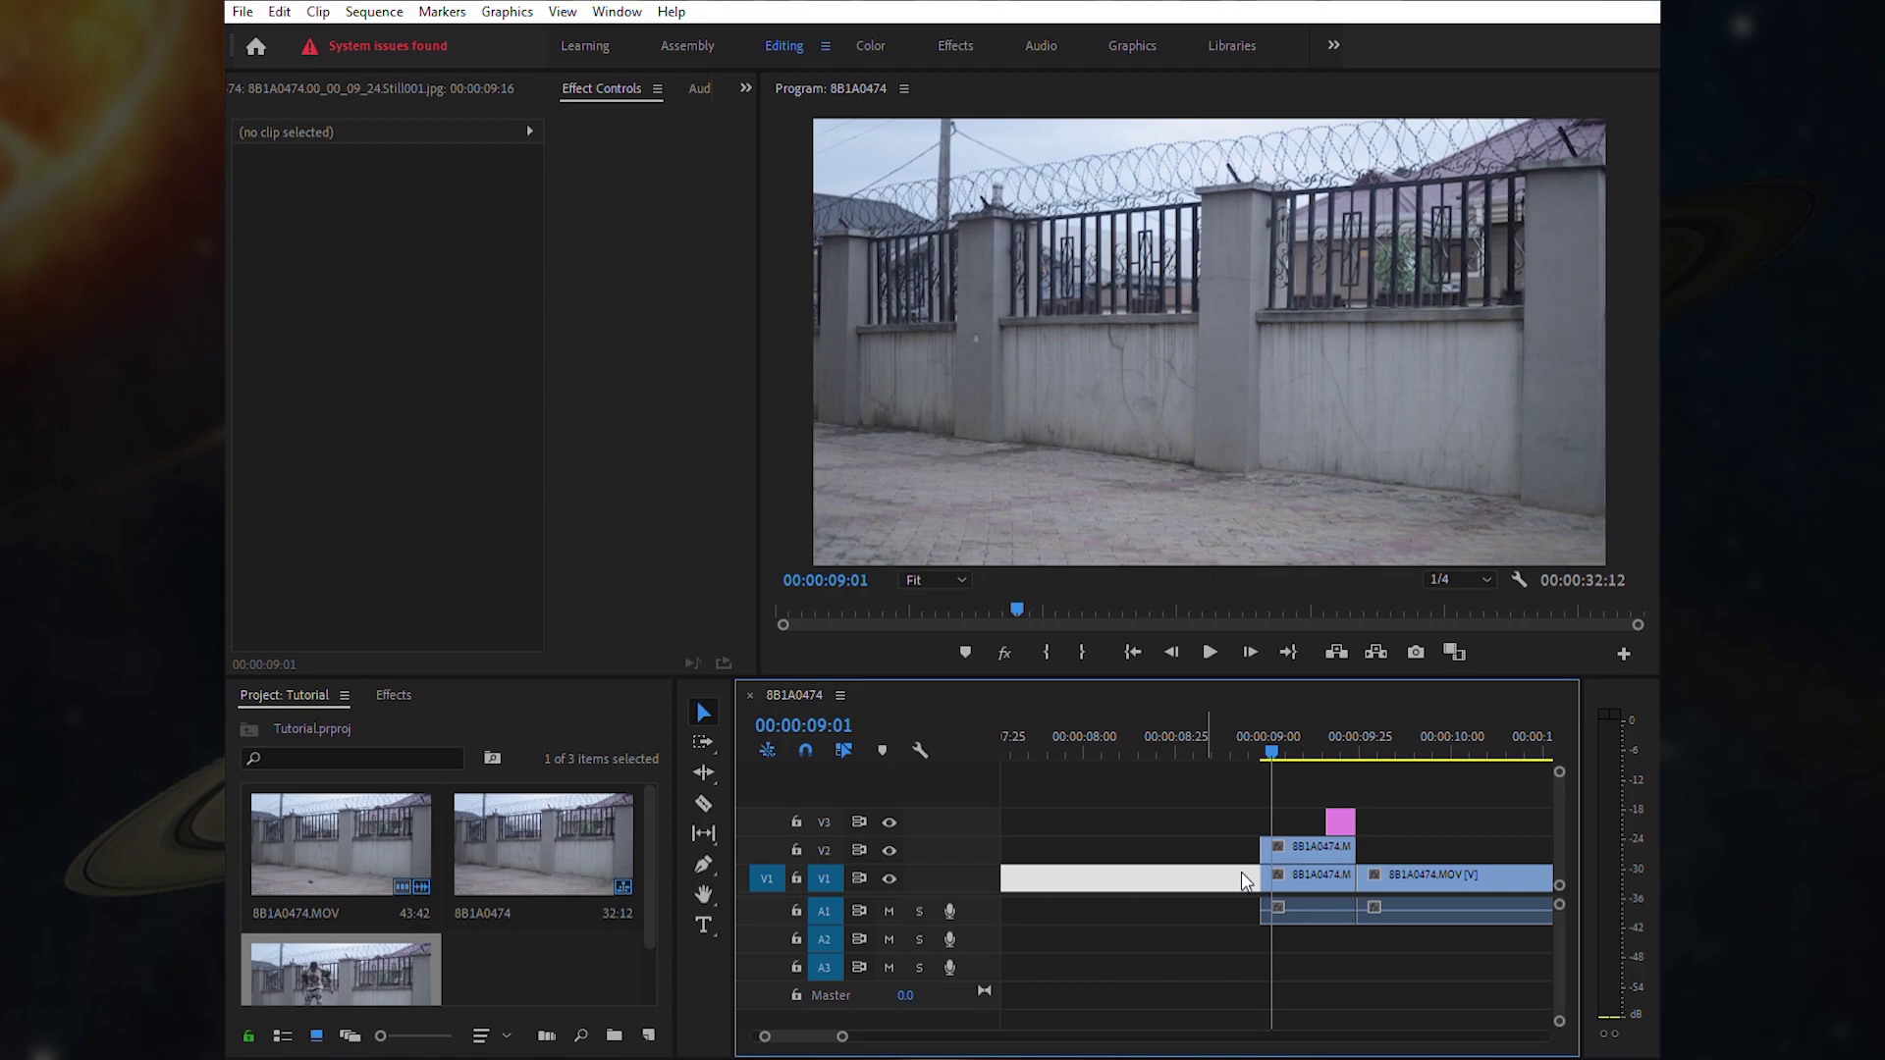
key("Delete")
left_click_drag(834, 1036, 889, 1035)
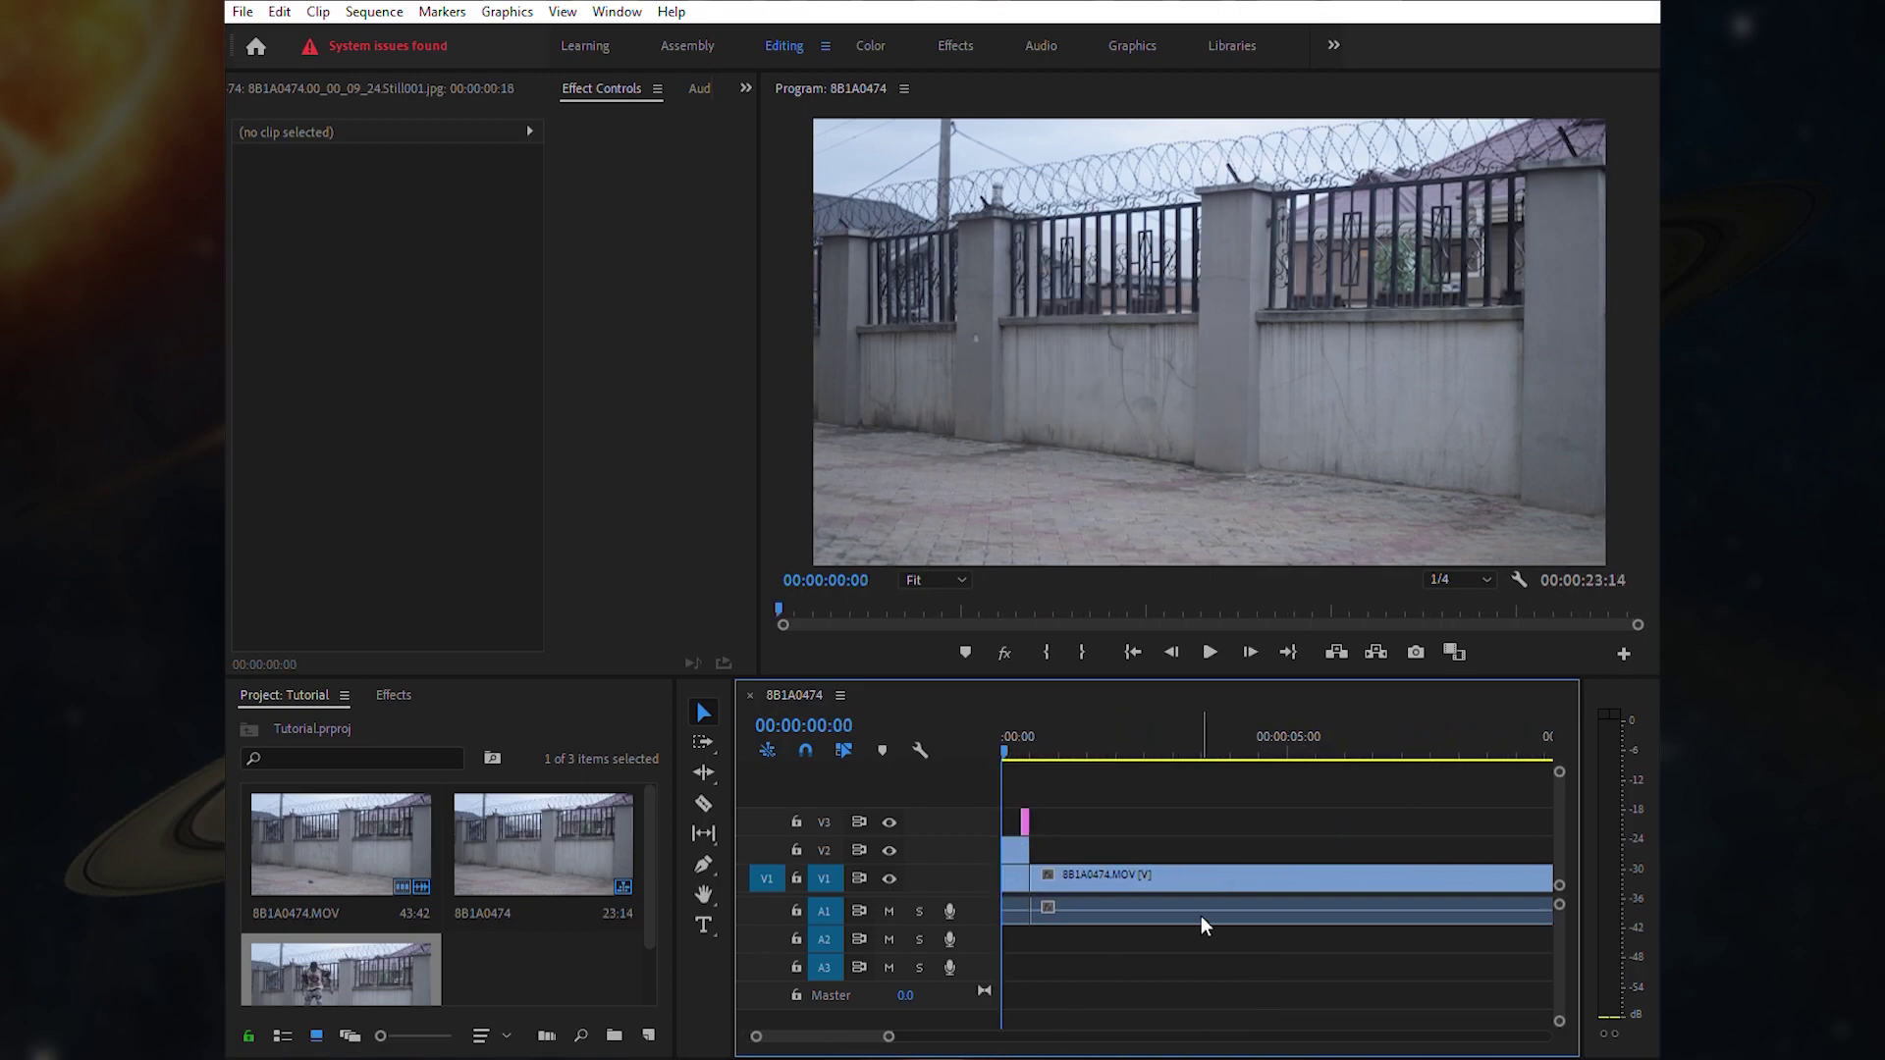
- Play the sequence from the start and scrub through the falling still to check it against the background clip
key("space")
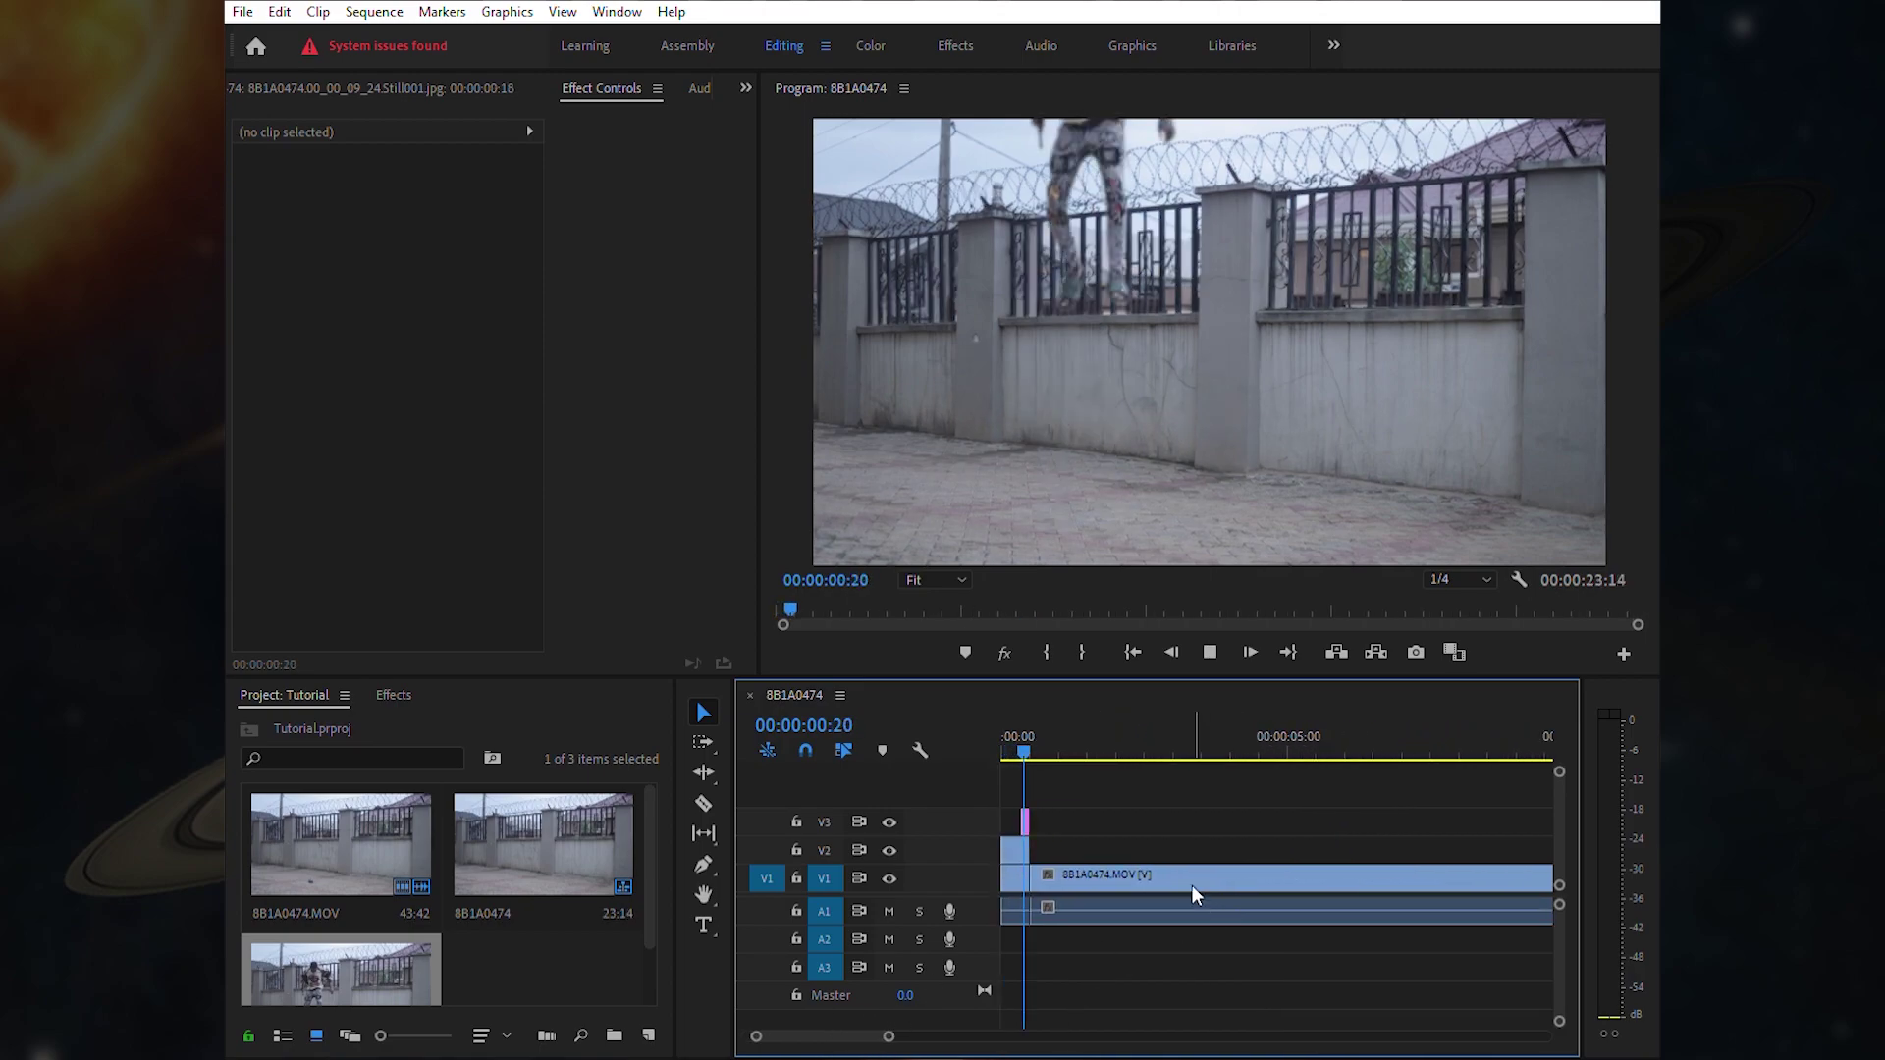
left_click(1134, 645)
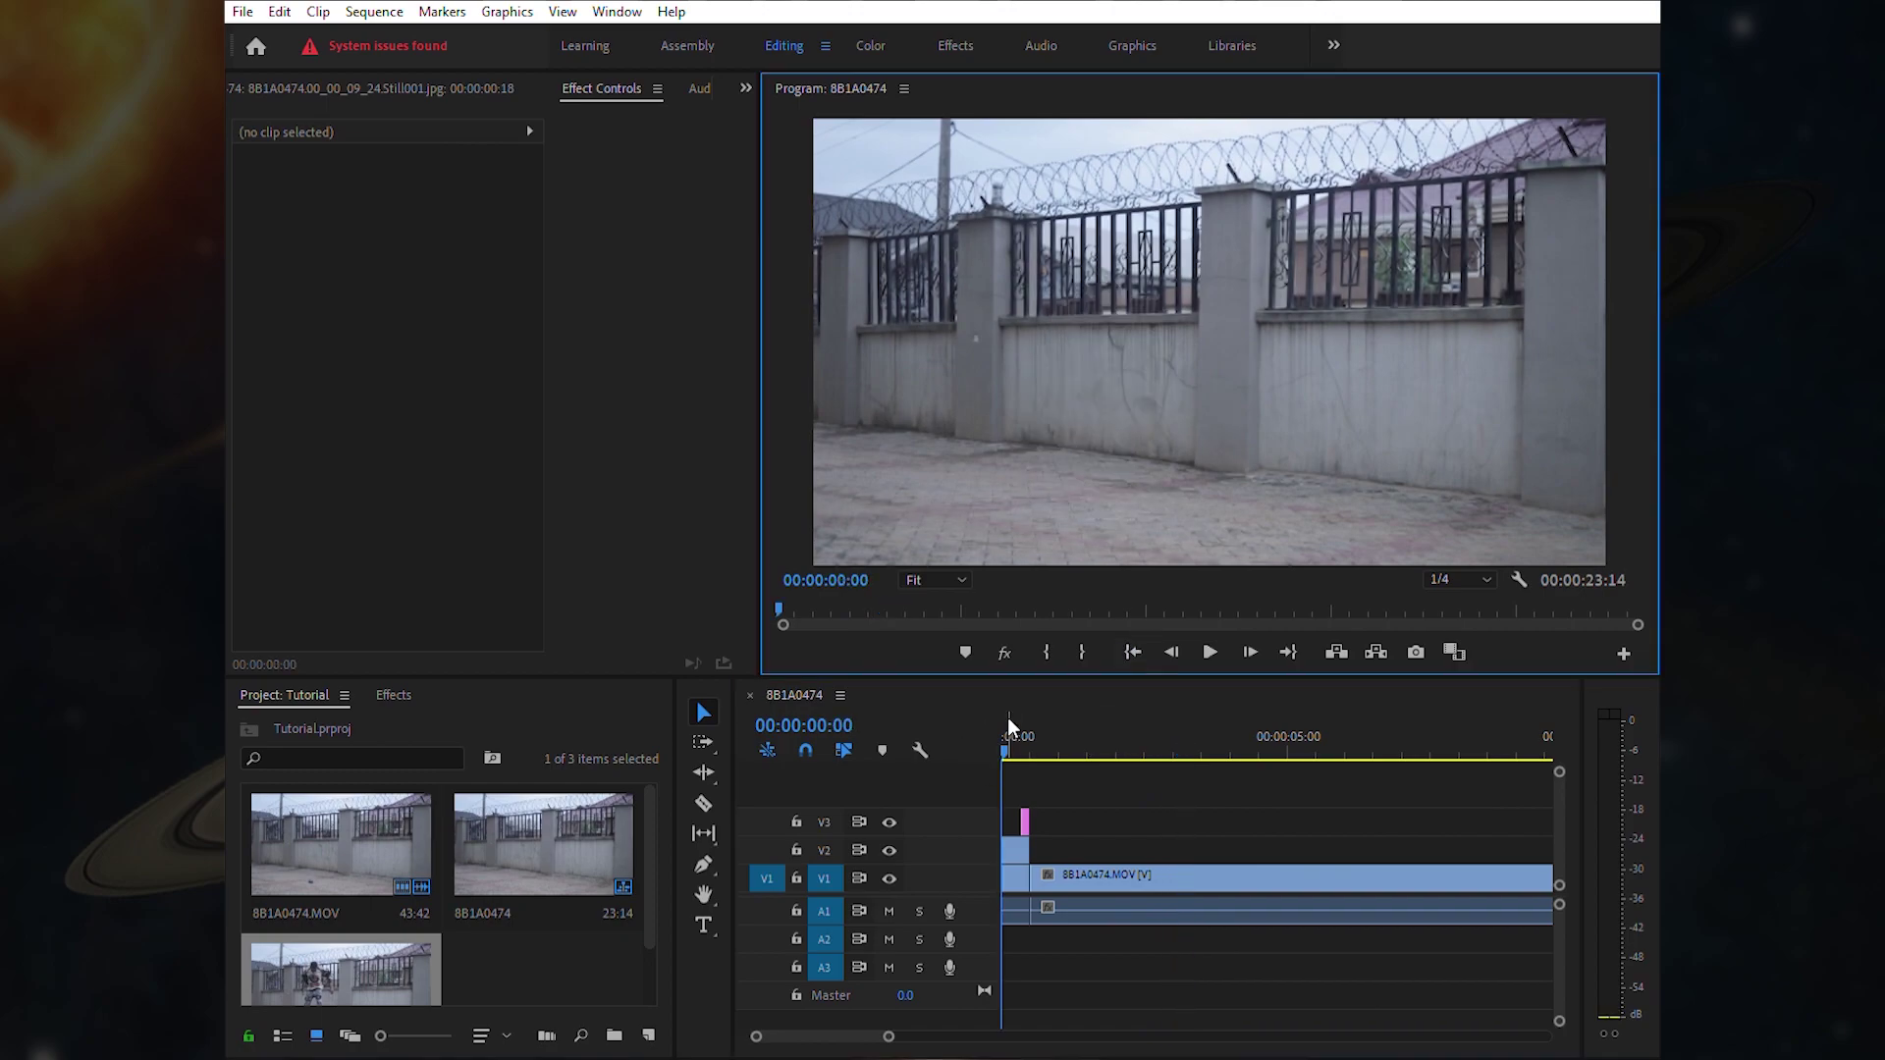
left_click_drag(1007, 720, 1029, 729)
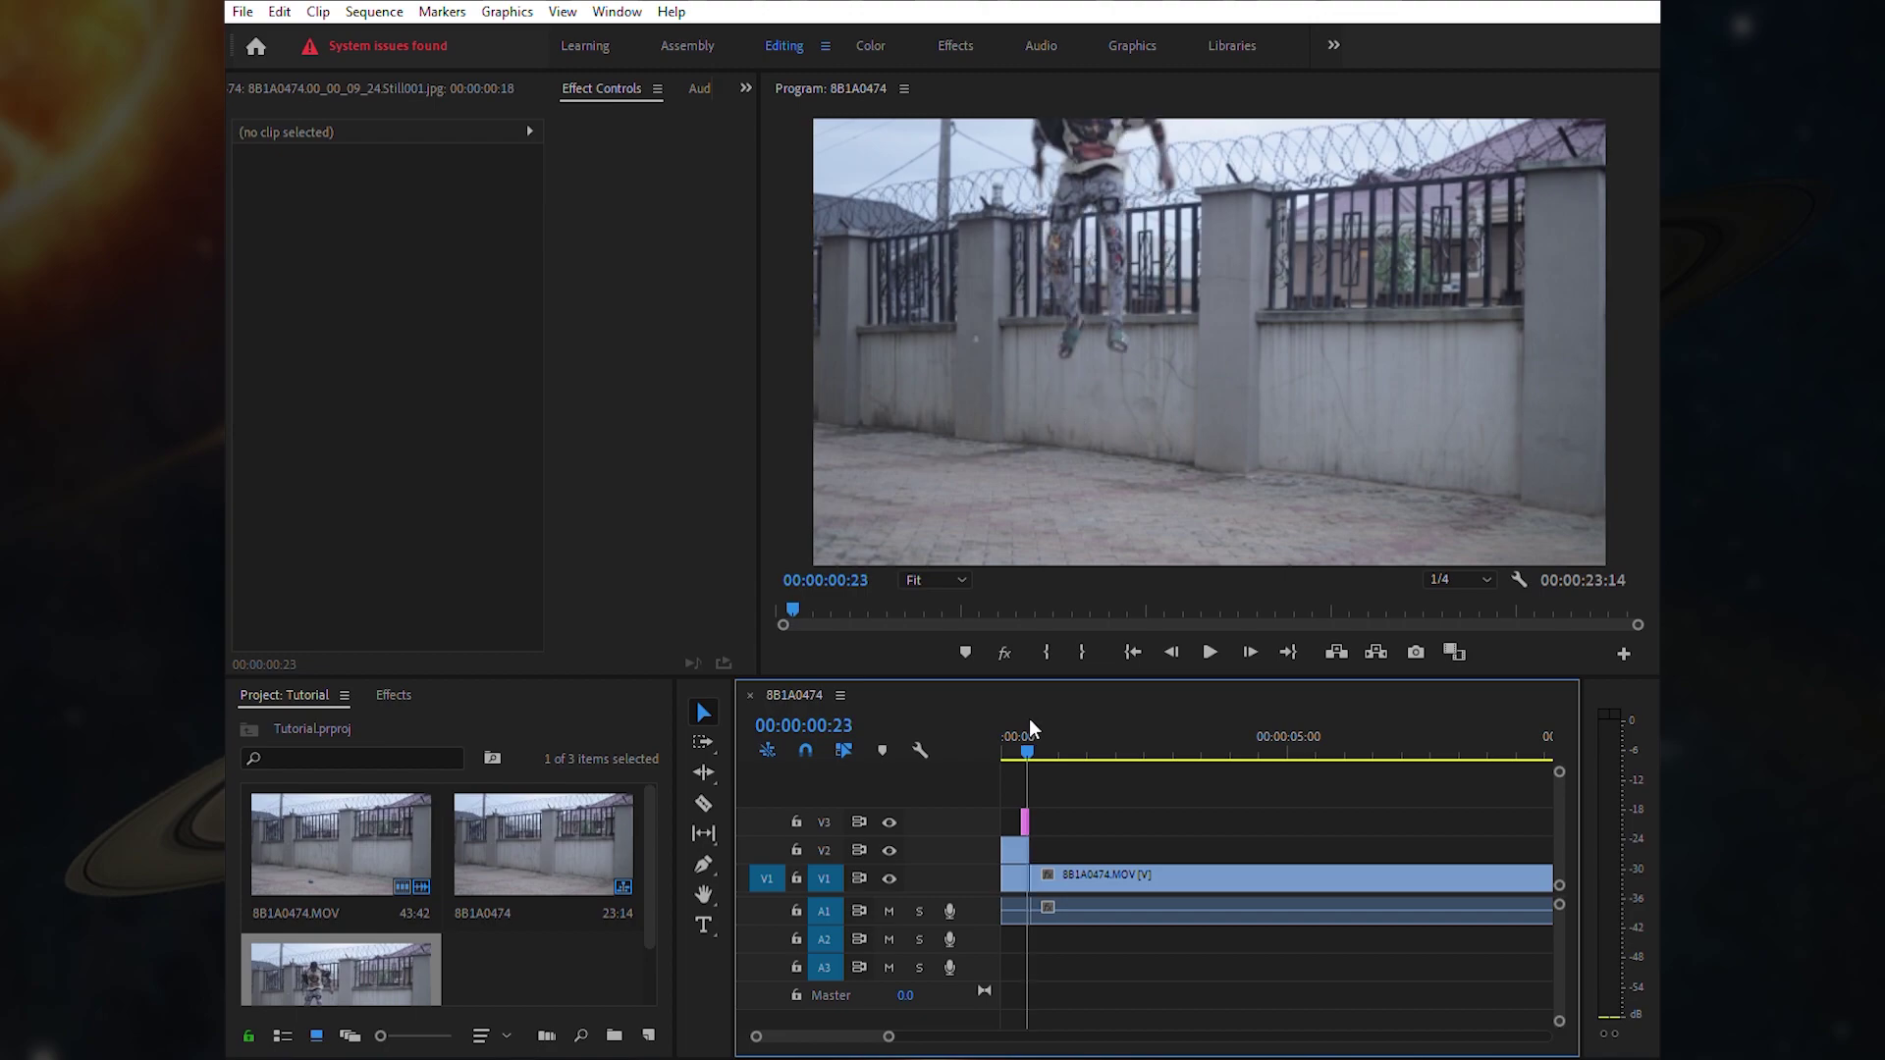
left_click(1017, 840)
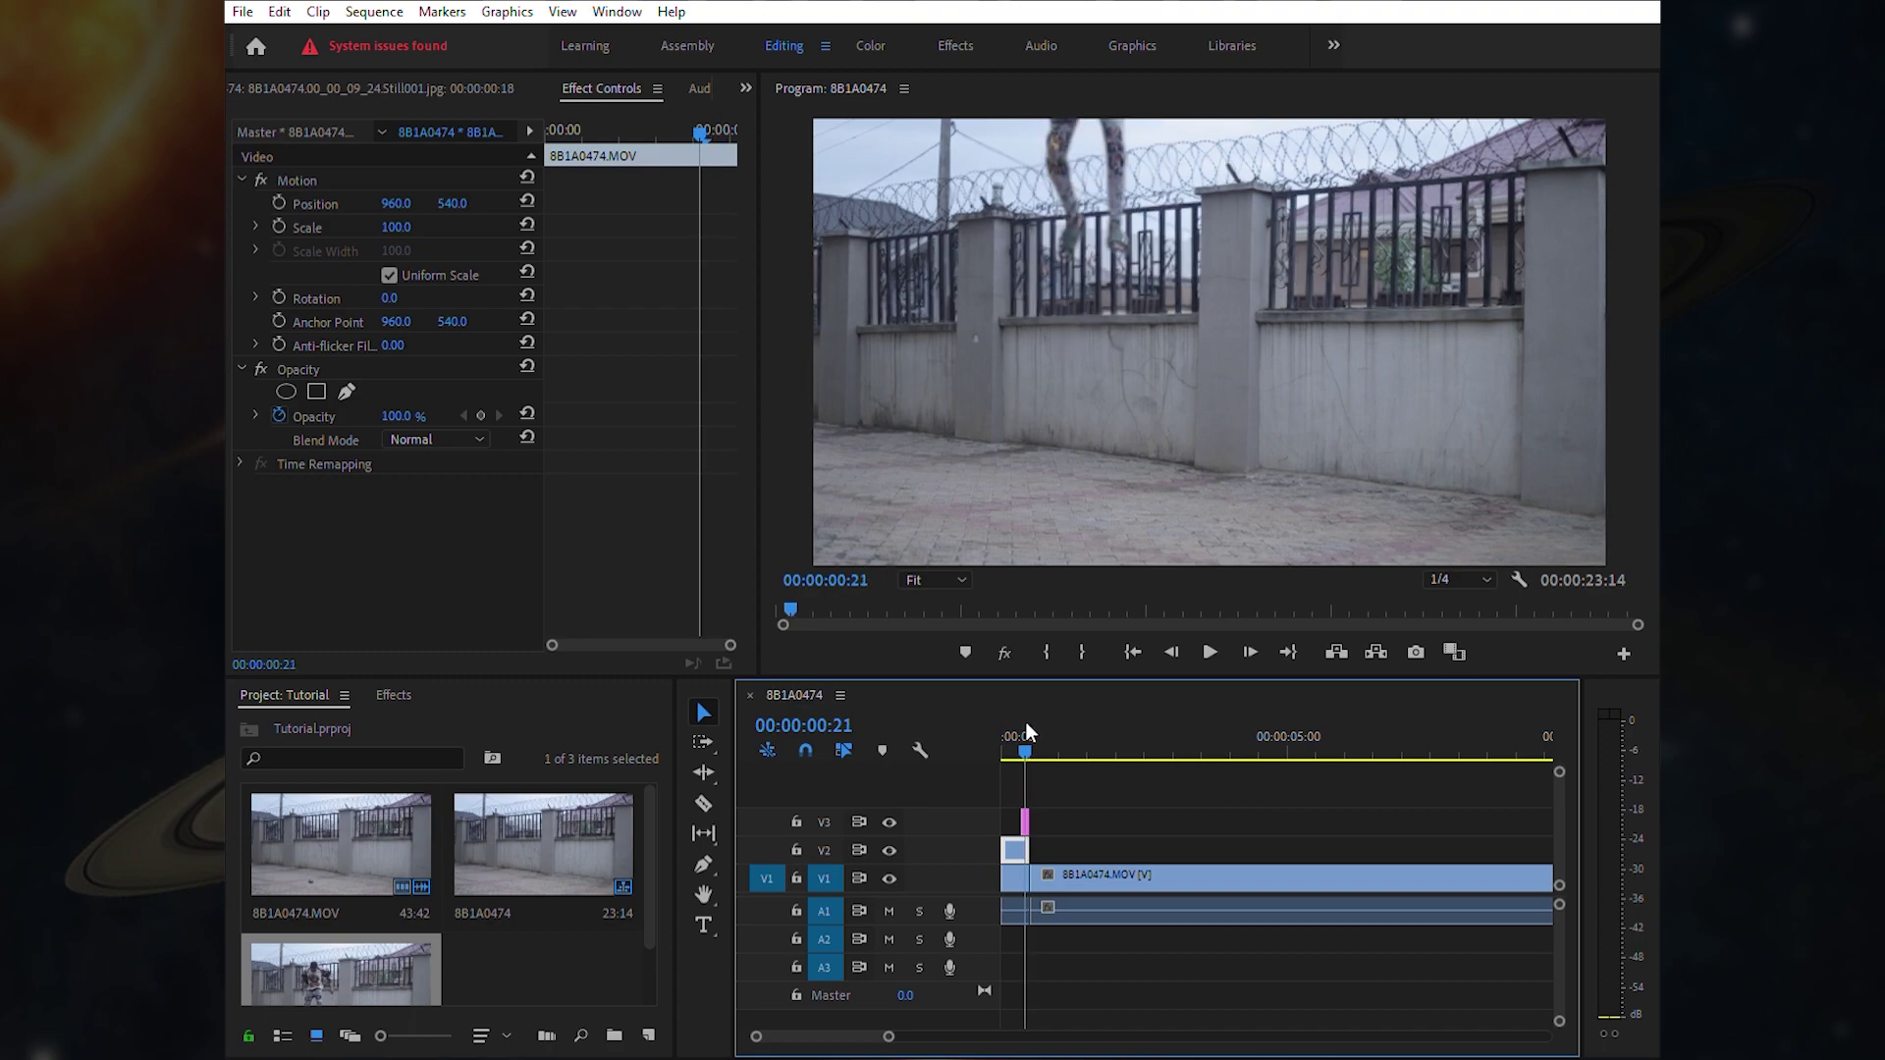
left_click(1026, 807)
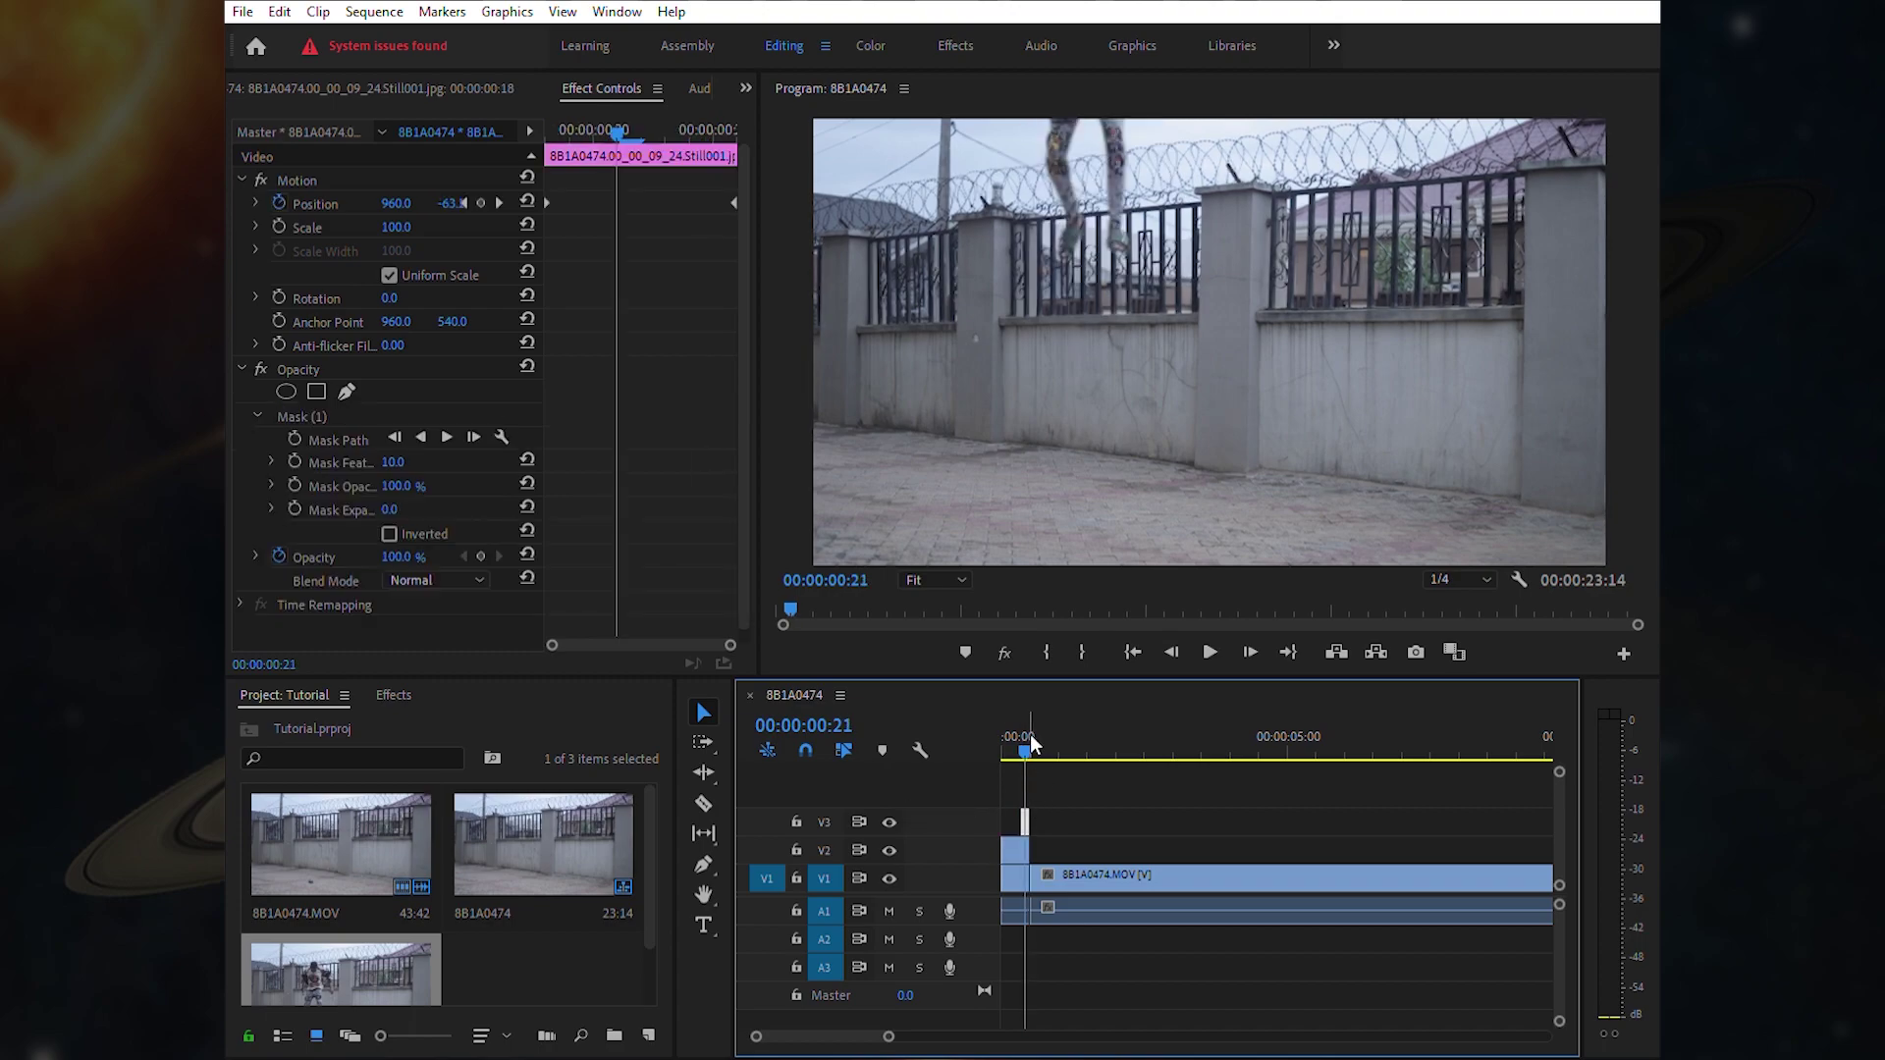
- Toggle the visibility of track V3 off and on to compare the background with and without the falling still
left_click(889, 821)
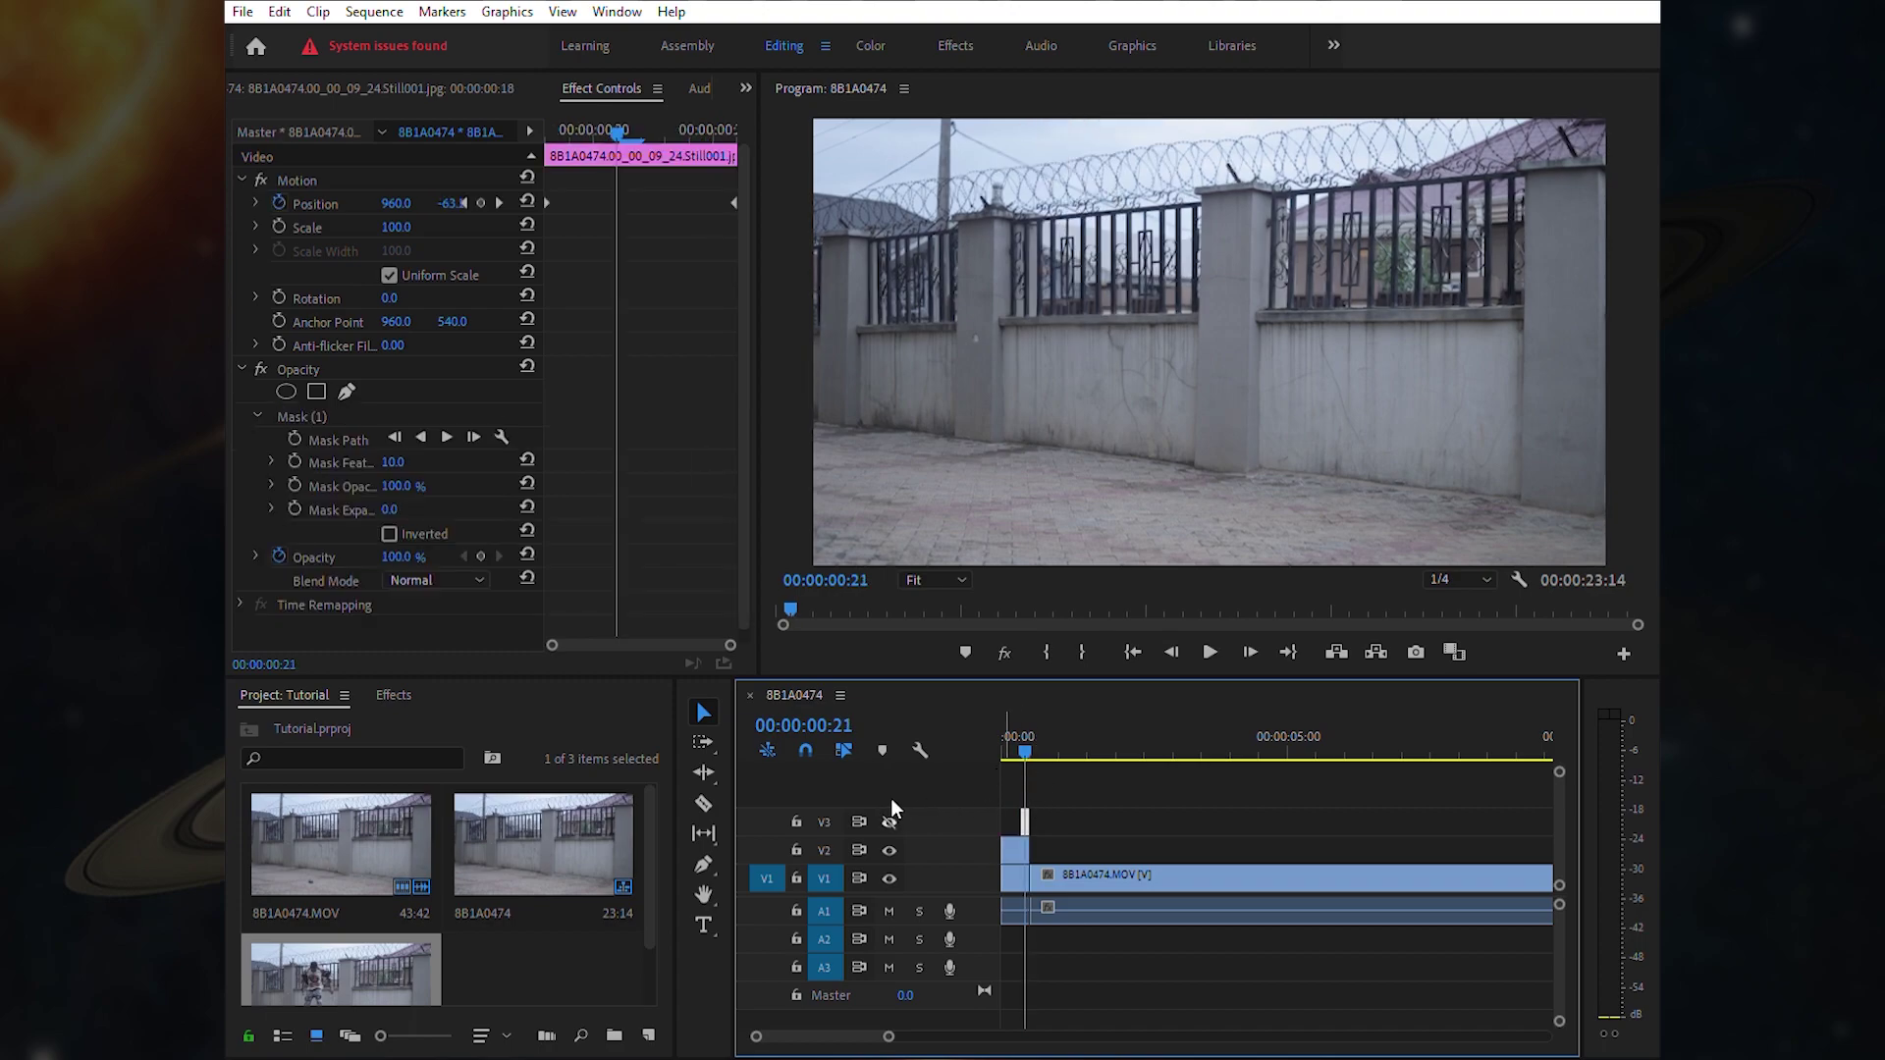
left_click(890, 822)
left_click(889, 822)
left_click(889, 822)
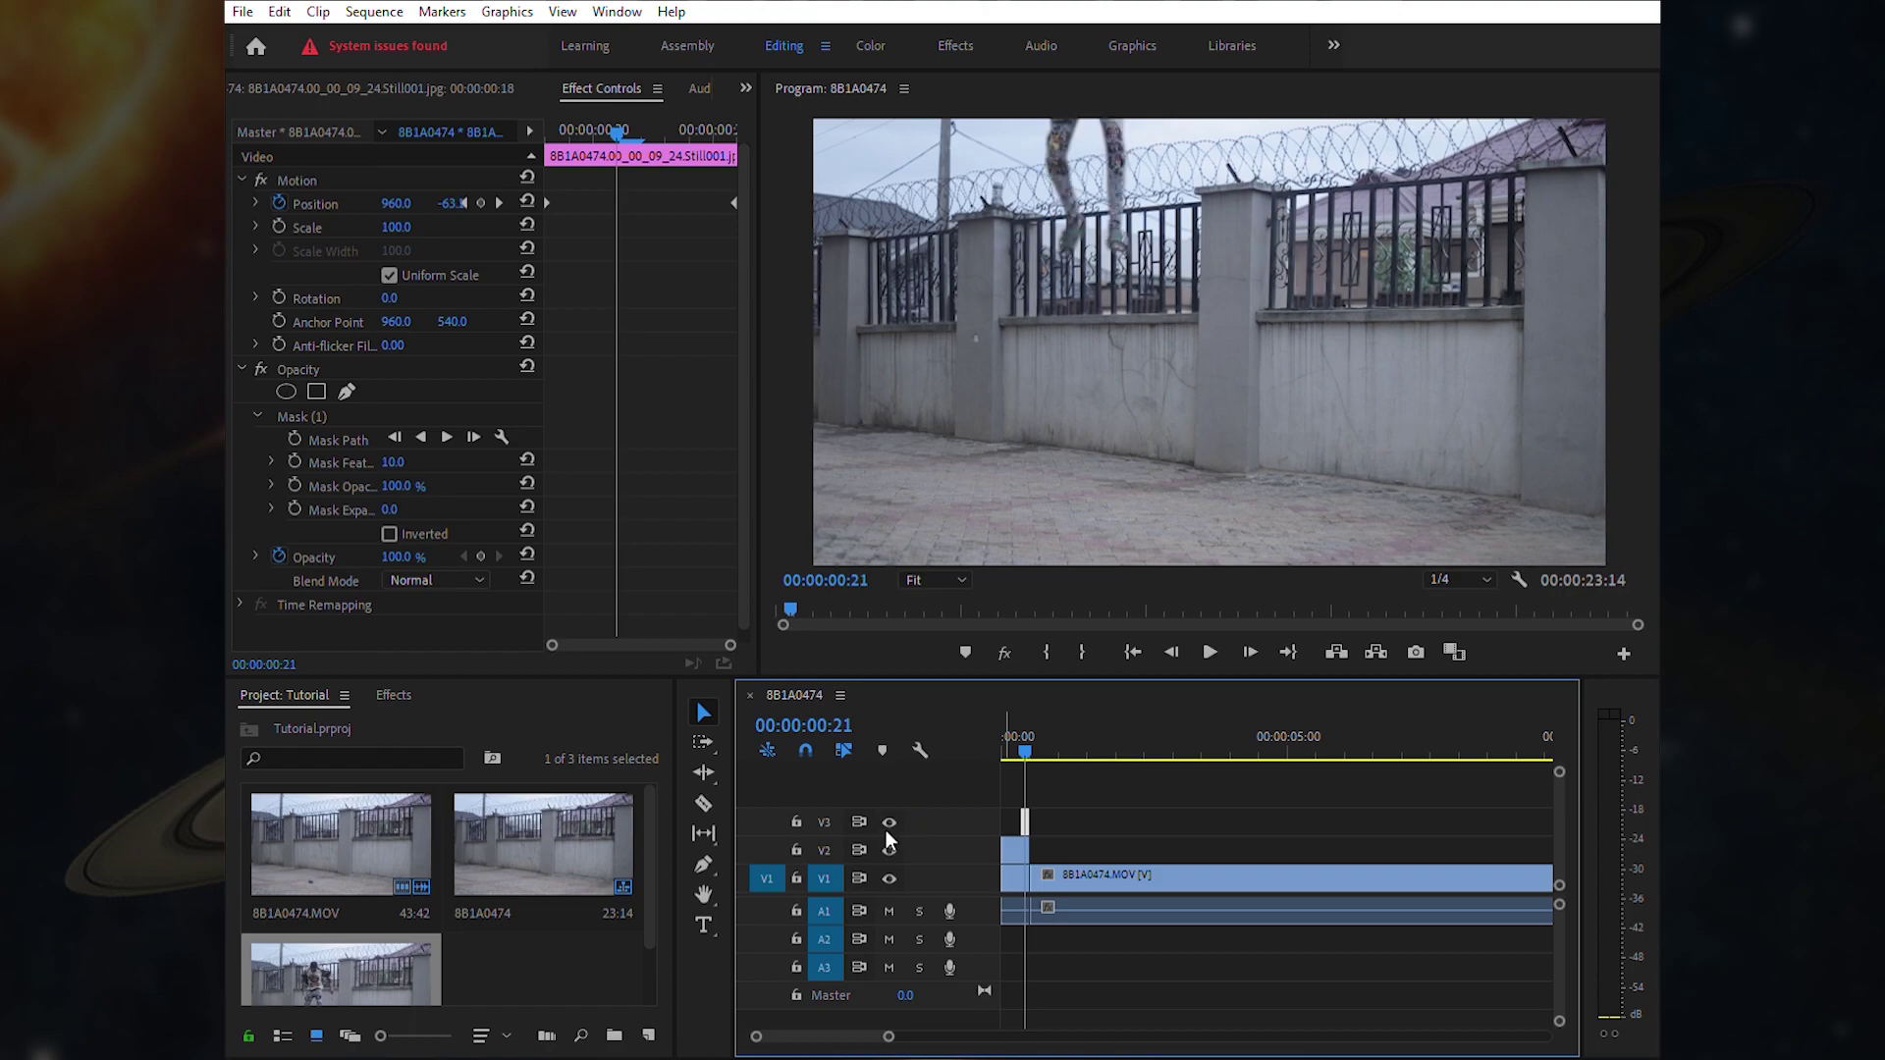
left_click(891, 822)
left_click(888, 827)
left_click(888, 827)
left_click(889, 824)
- Play the assembled falling and landing effect again from the beginning of the sequence
left_click_drag(1023, 712, 993, 776)
key("space")
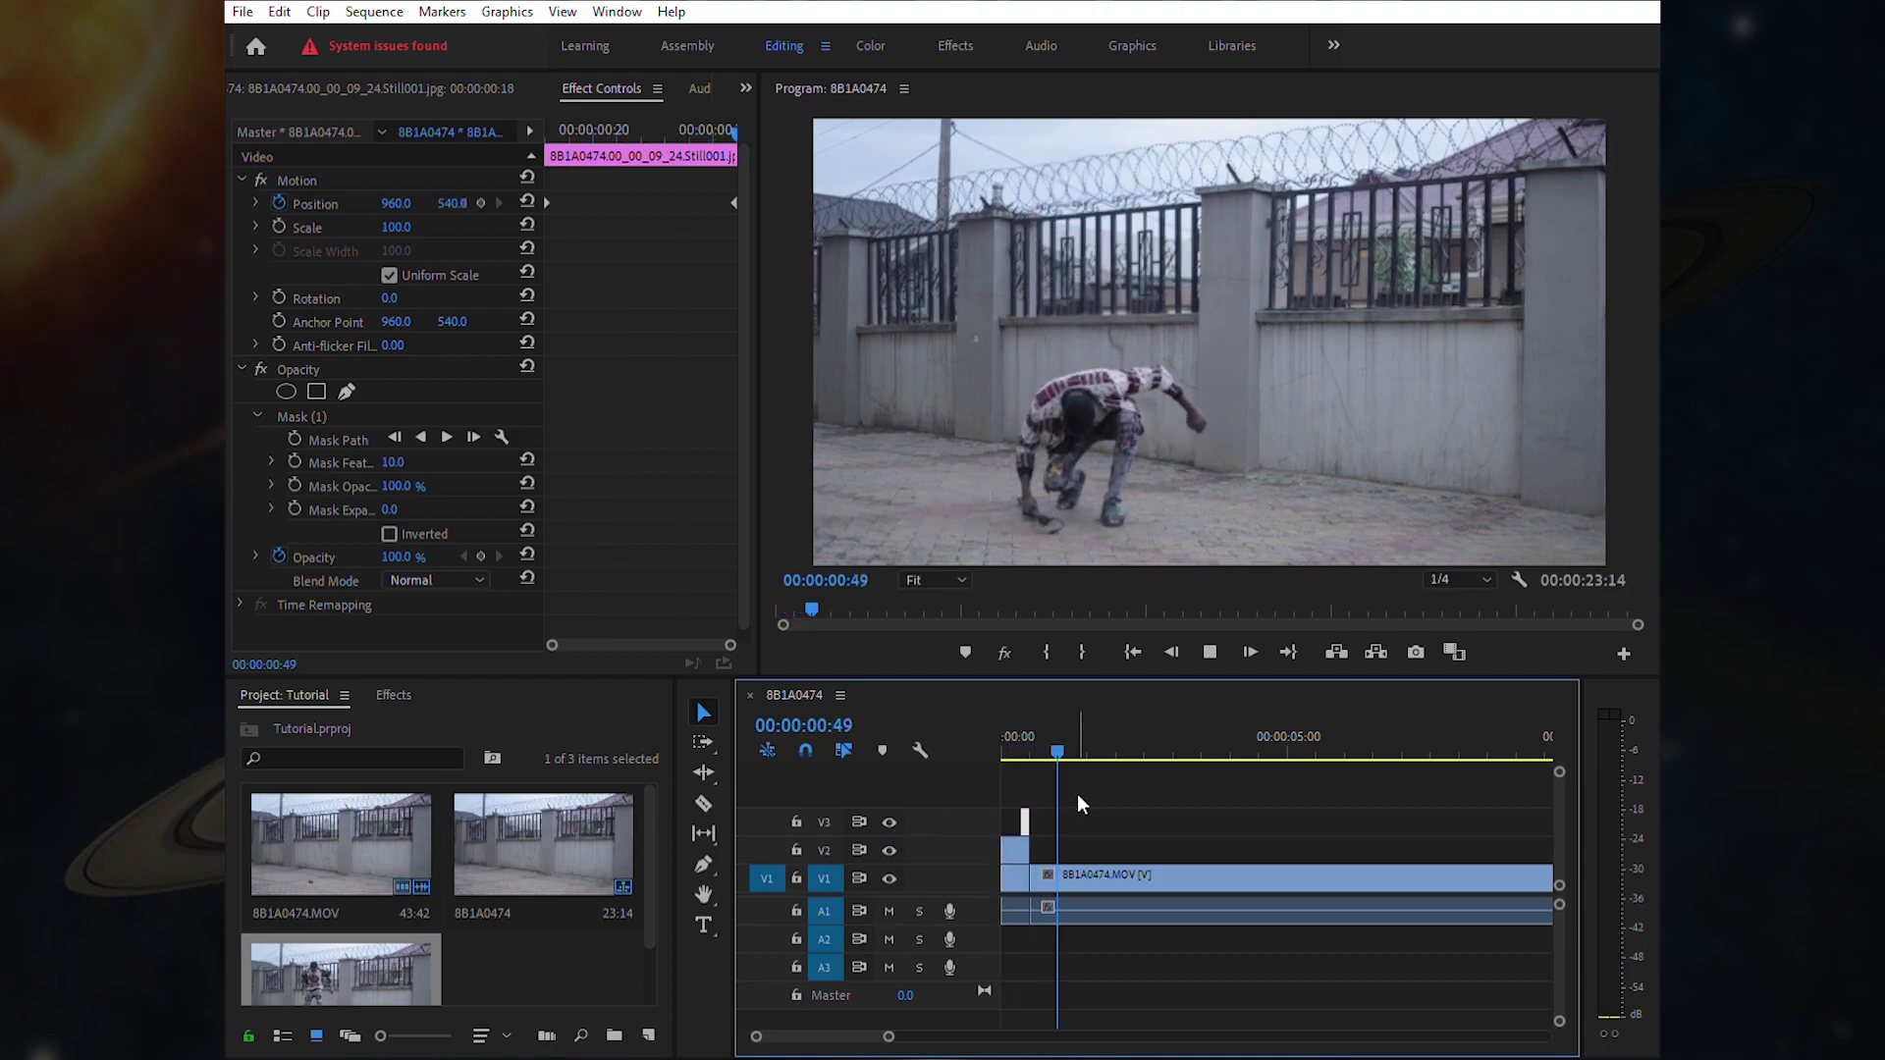
left_click(1013, 709)
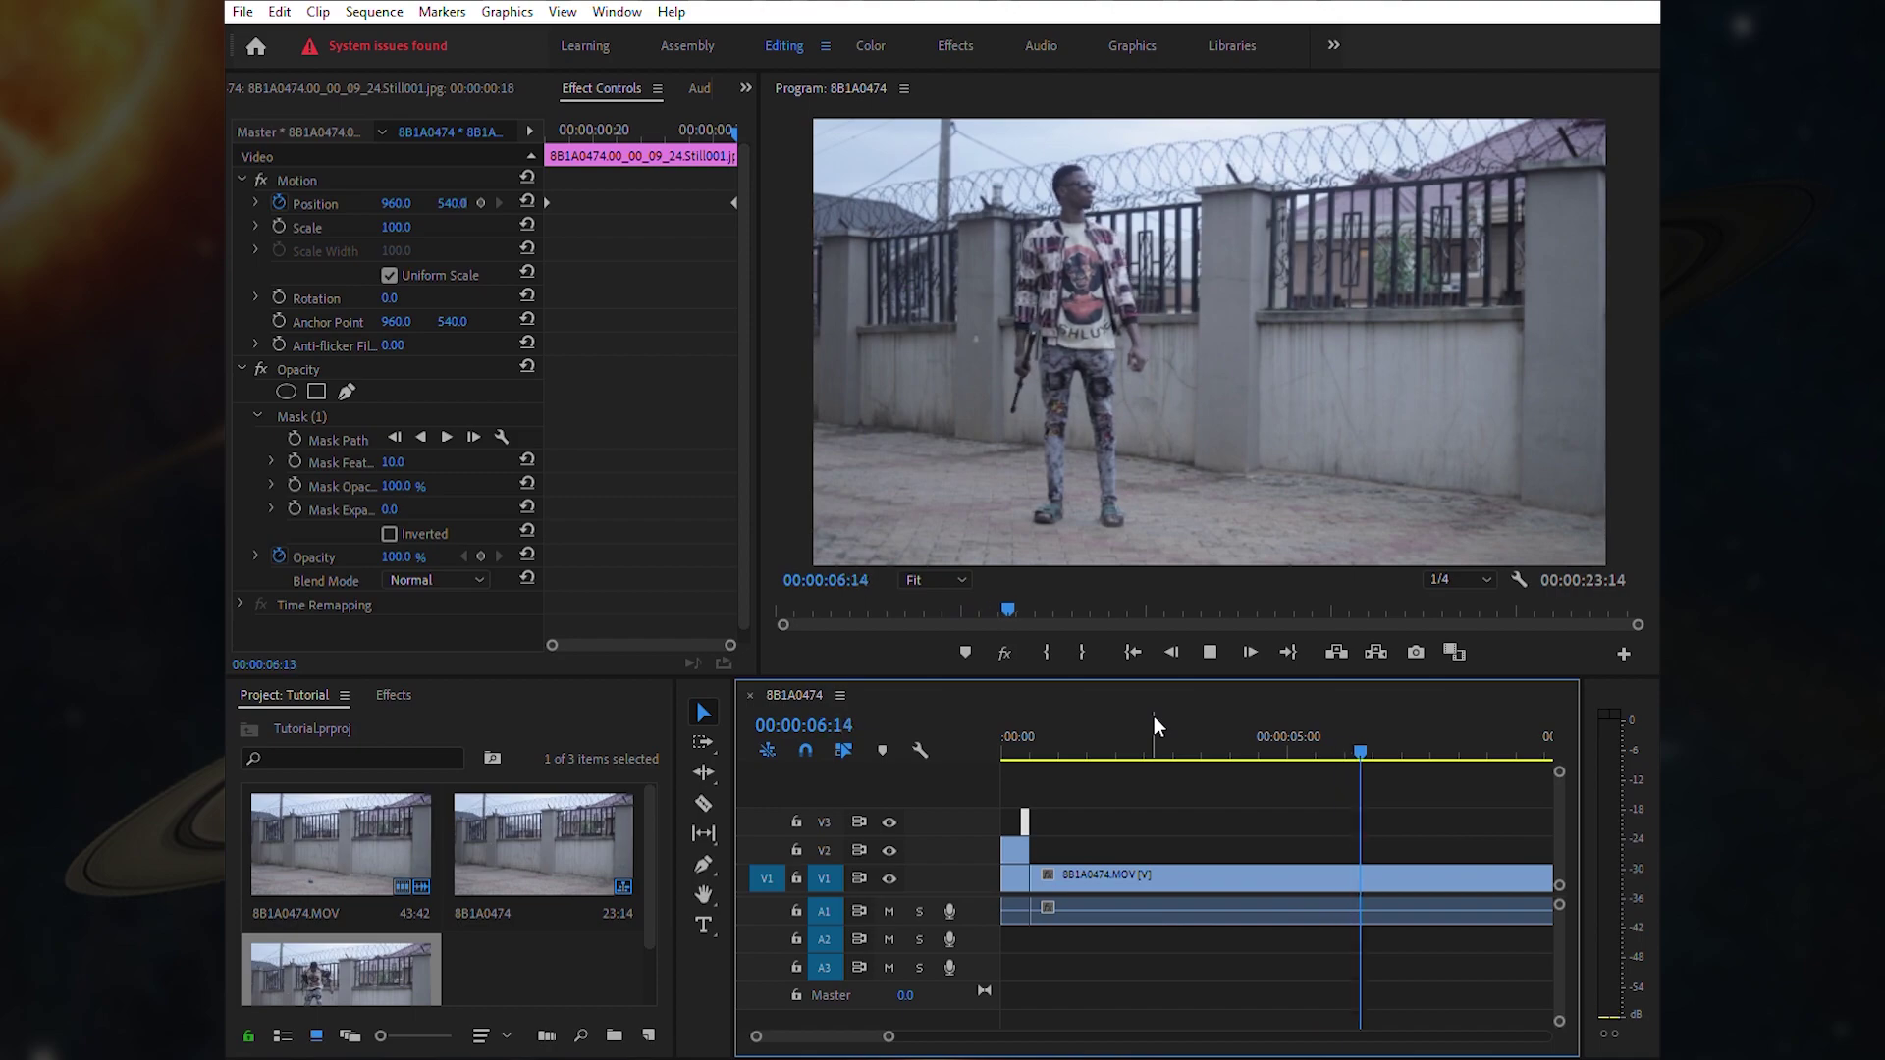
- Split the main video clip at 00:00:06:15 and delete everything behind the cut
key("space")
key("ctrl+k")
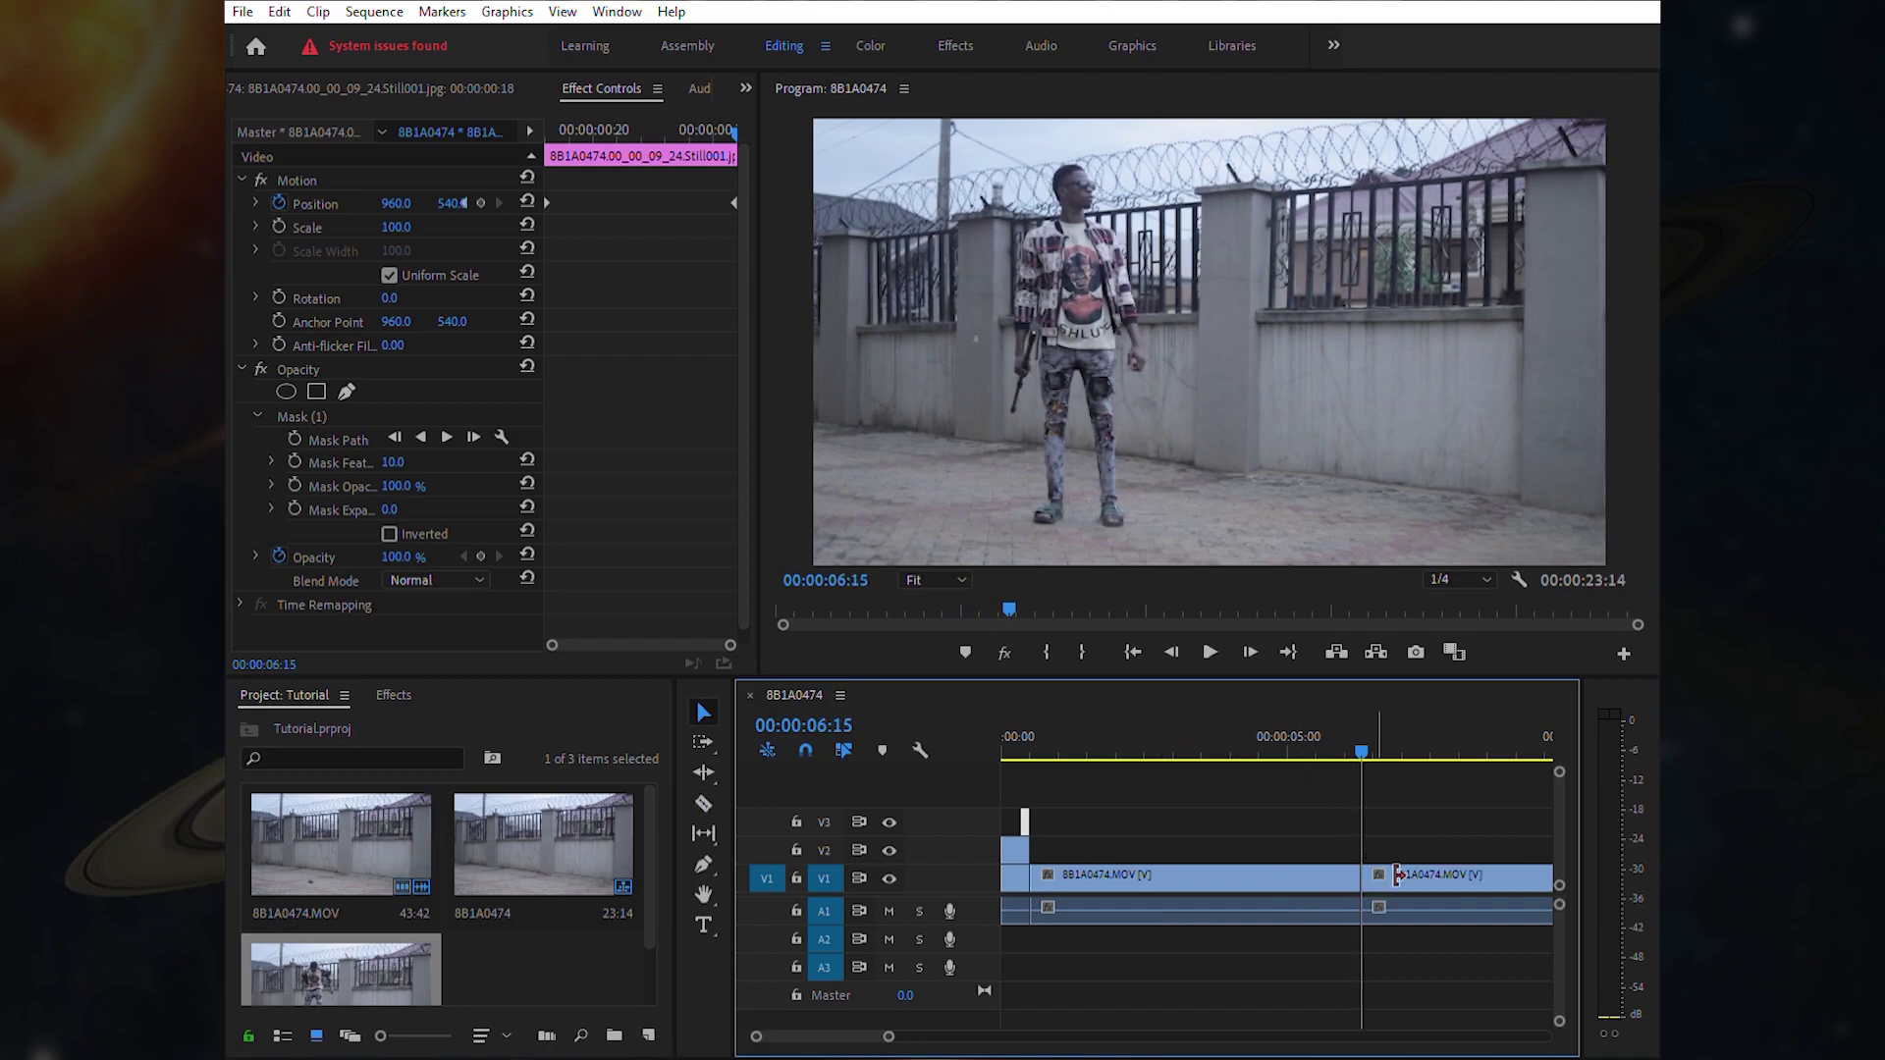
left_click(1394, 873)
key("Delete")
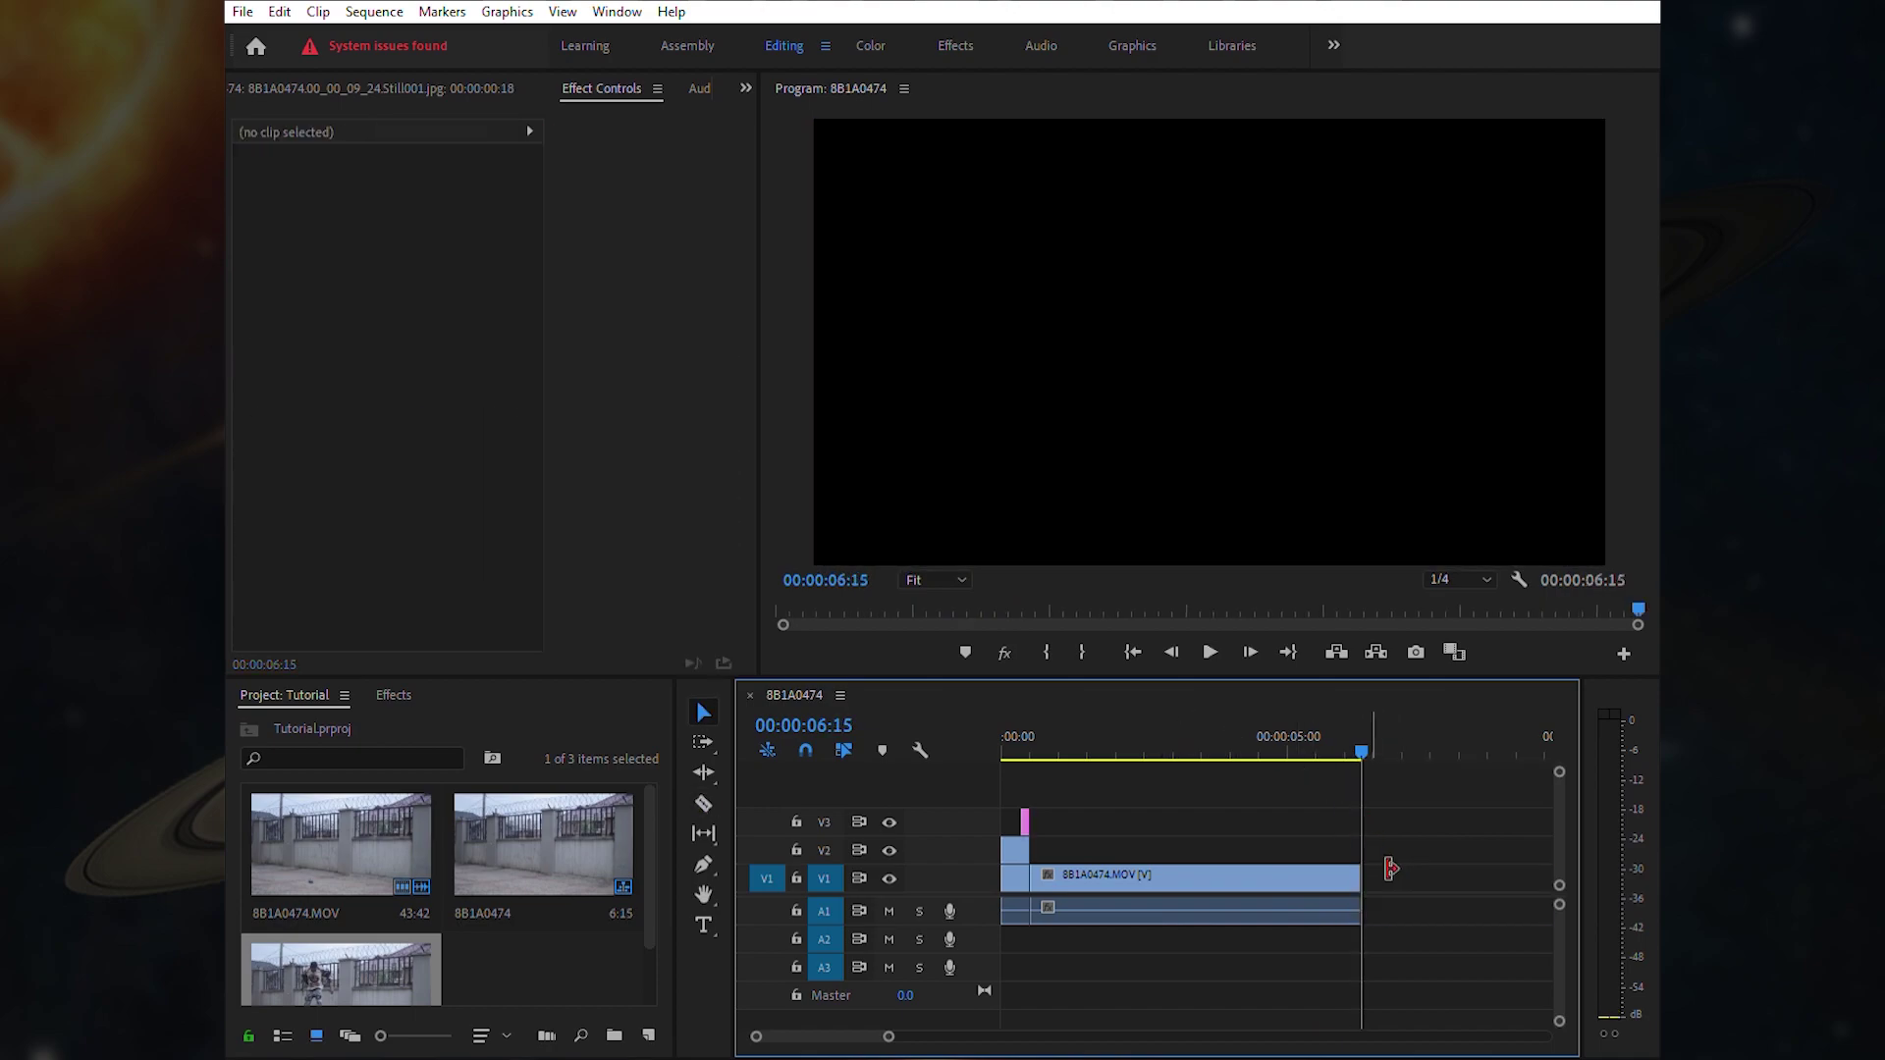
- Apply the Fast Blur video effect to the falling still on track V3, viewing it at 00:00:00:25
left_click(1134, 652)
left_click_drag(1006, 742, 1025, 699)
left_click(1025, 821)
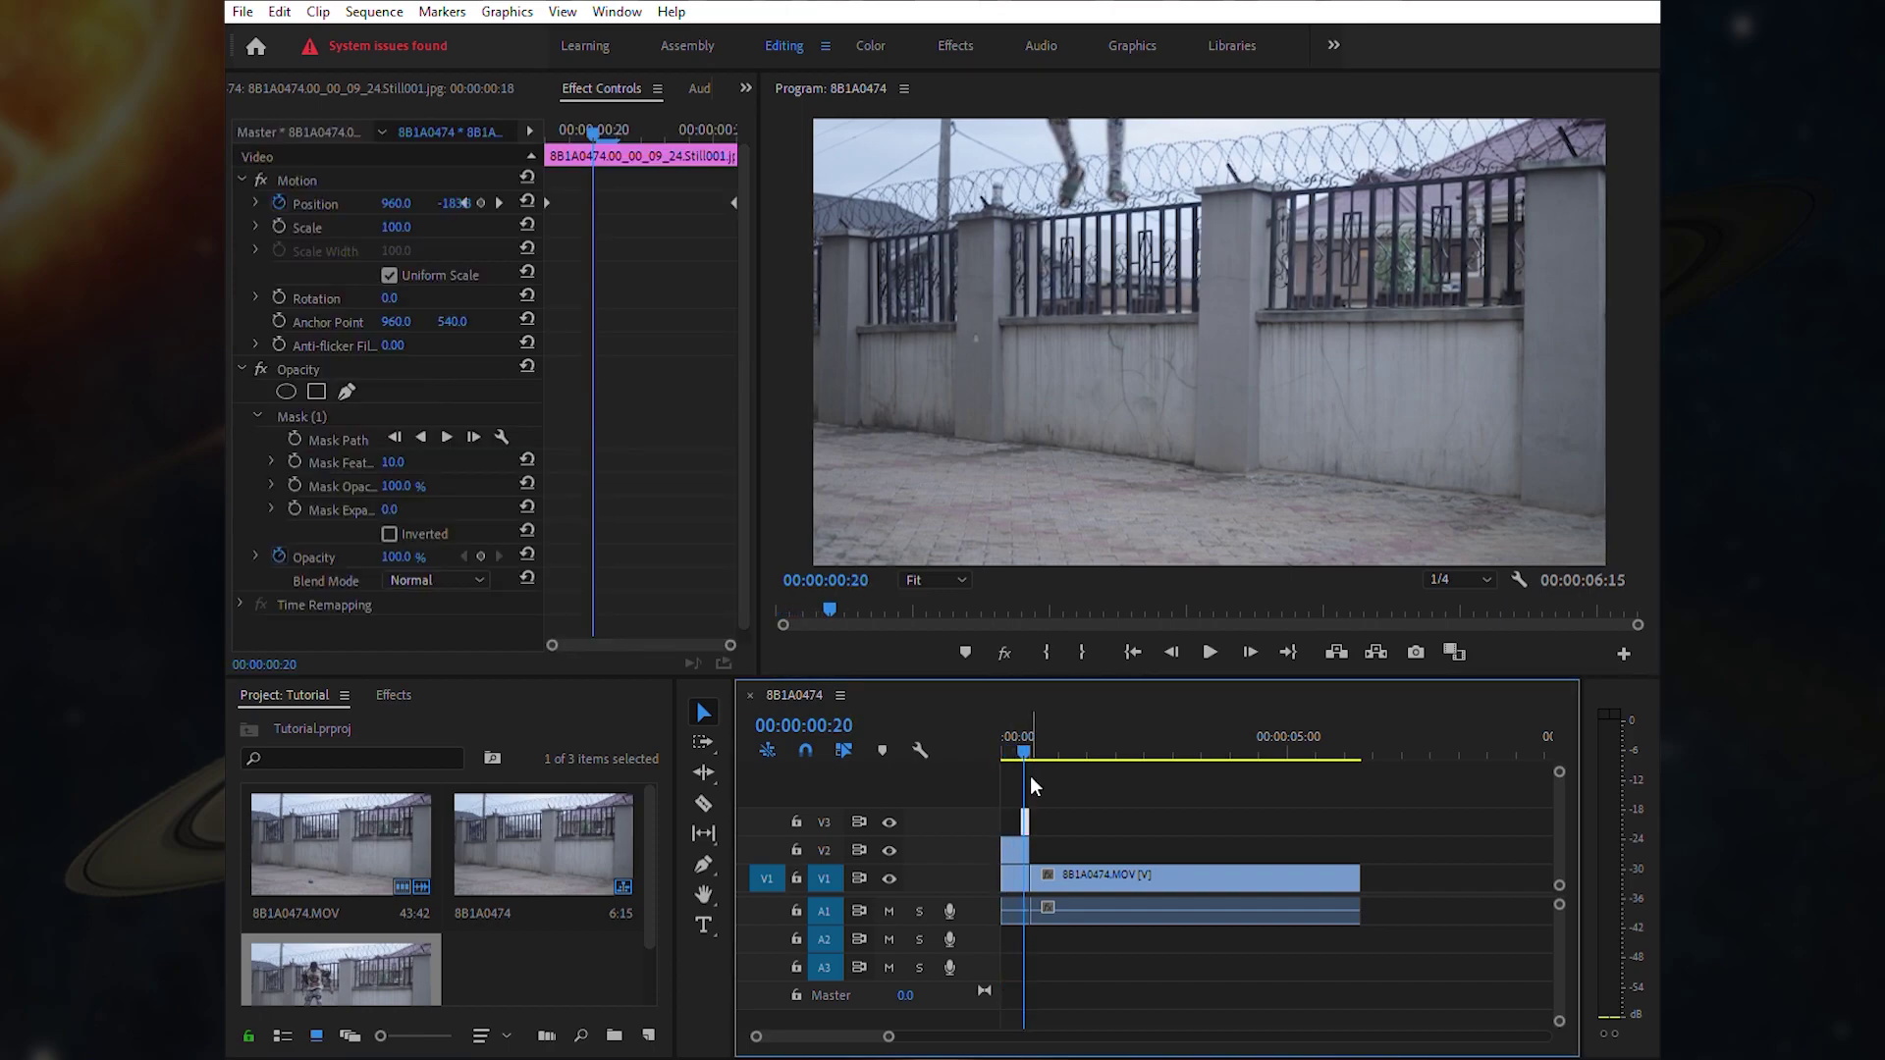
left_click_drag(889, 1036, 808, 1035)
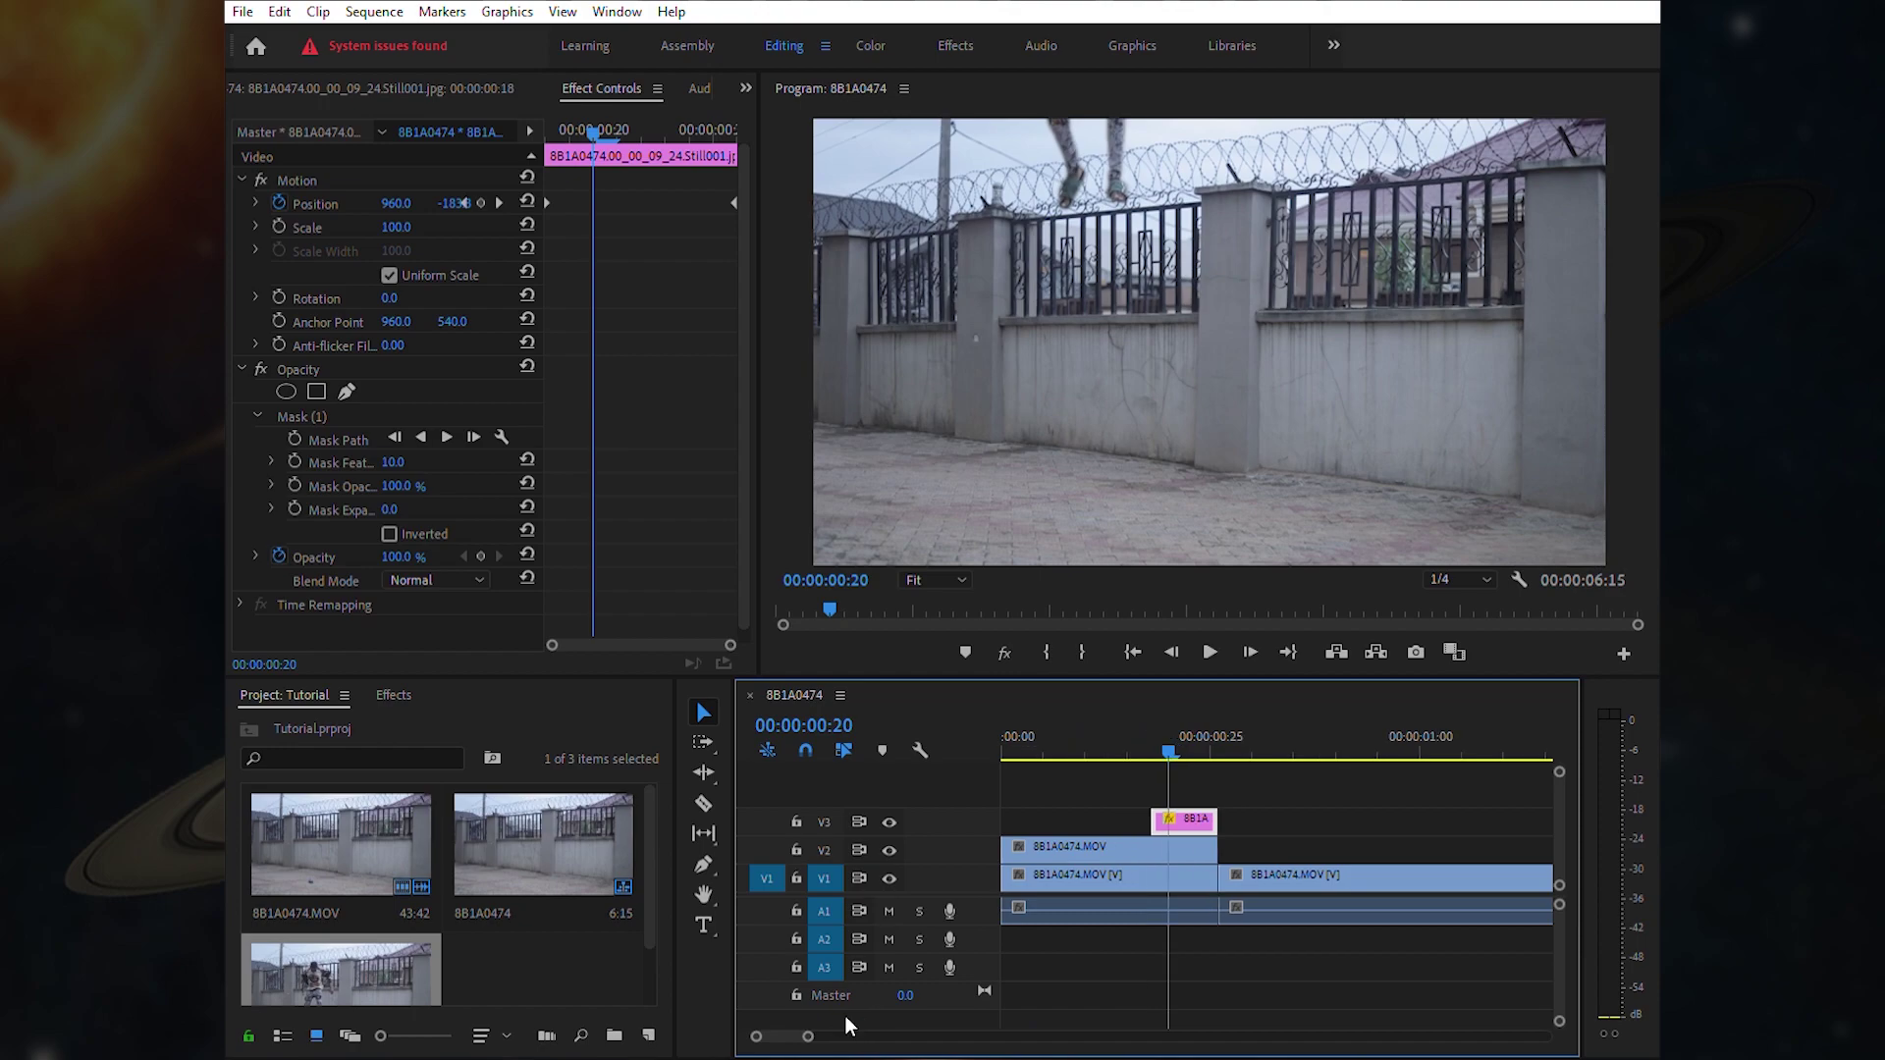
left_click_drag(1171, 714, 1204, 717)
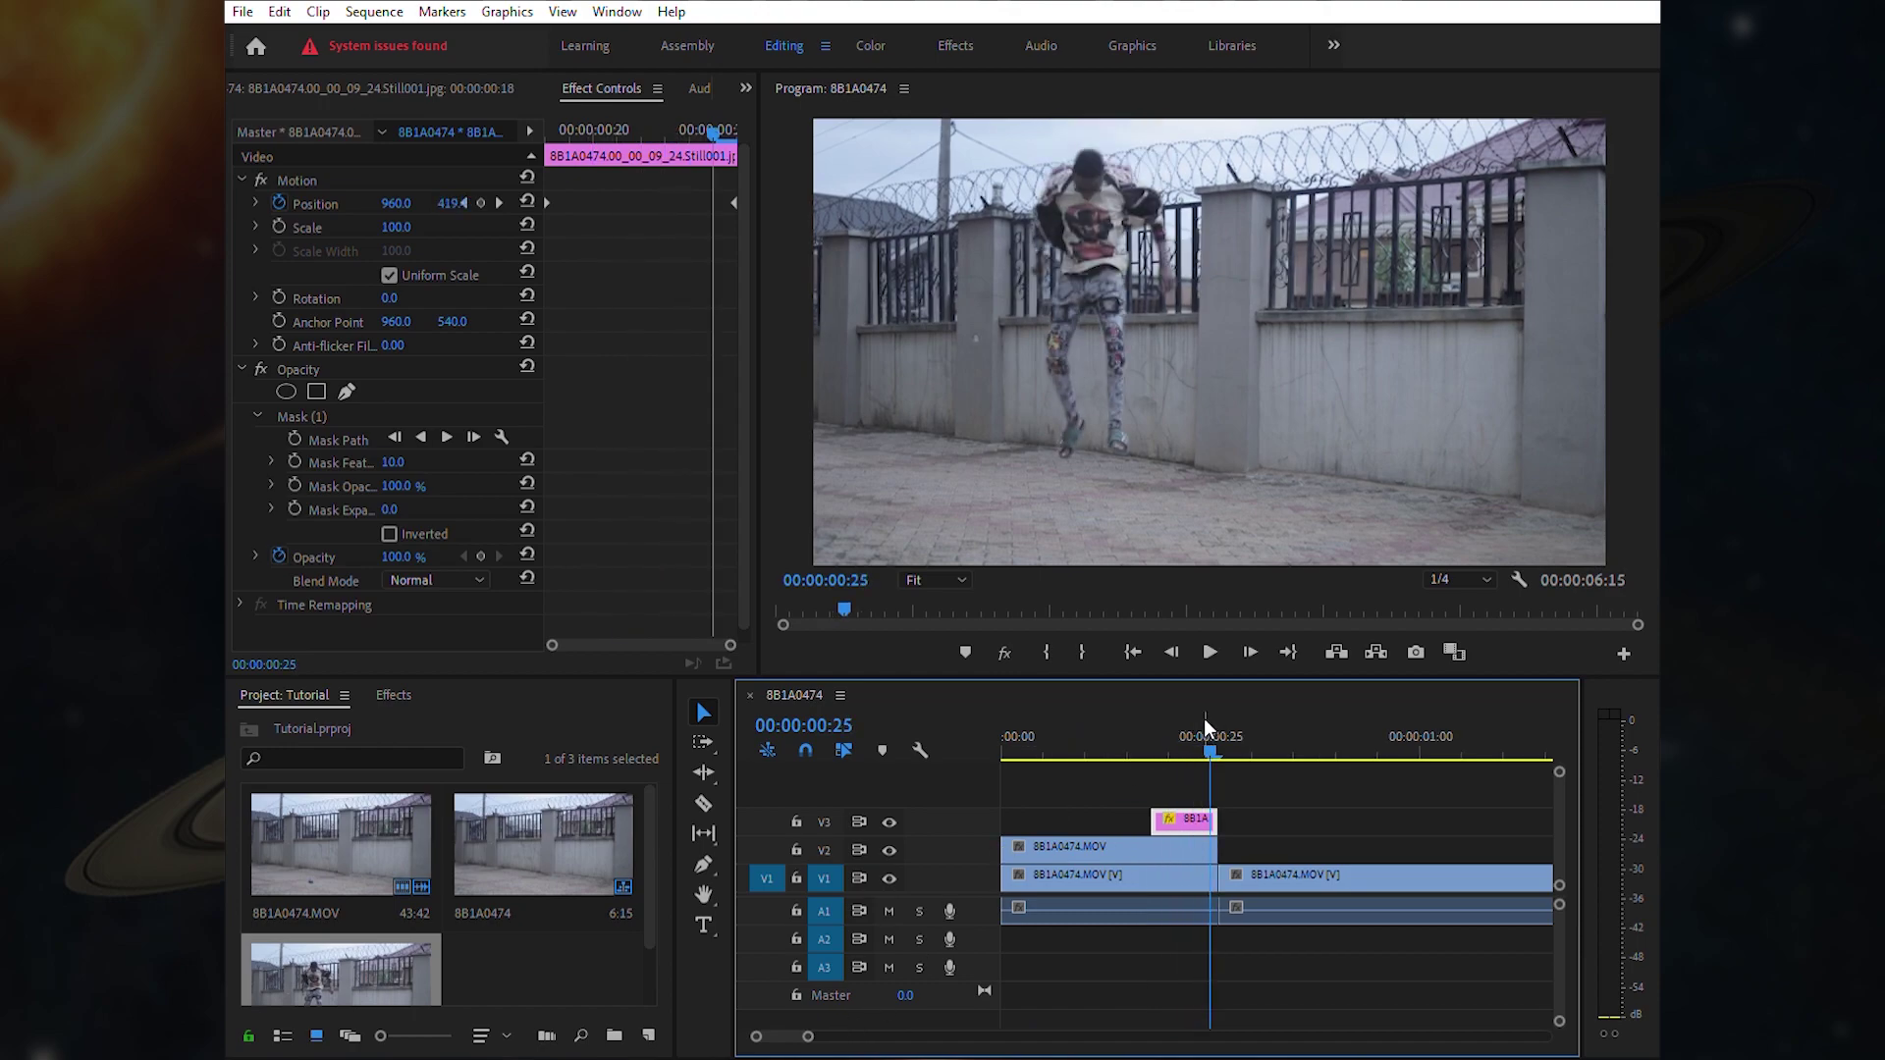
left_click(393, 695)
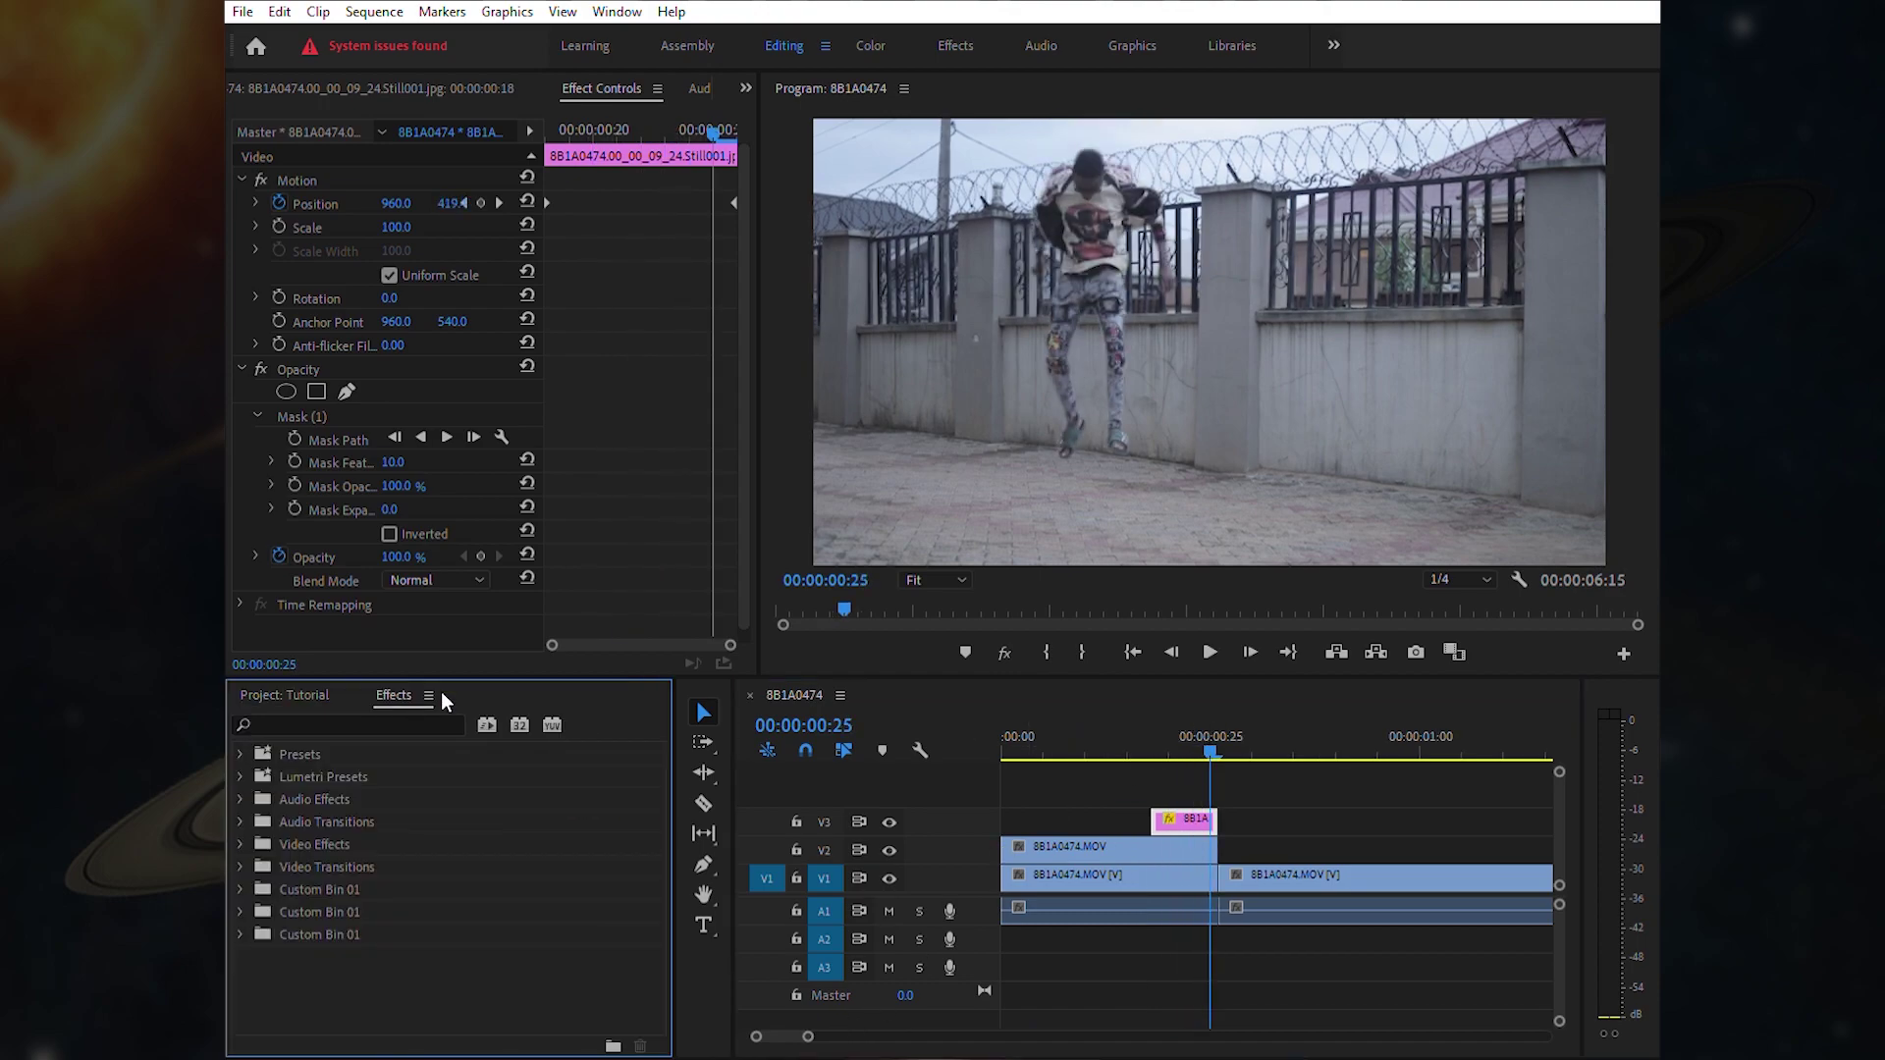
left_click(379, 721)
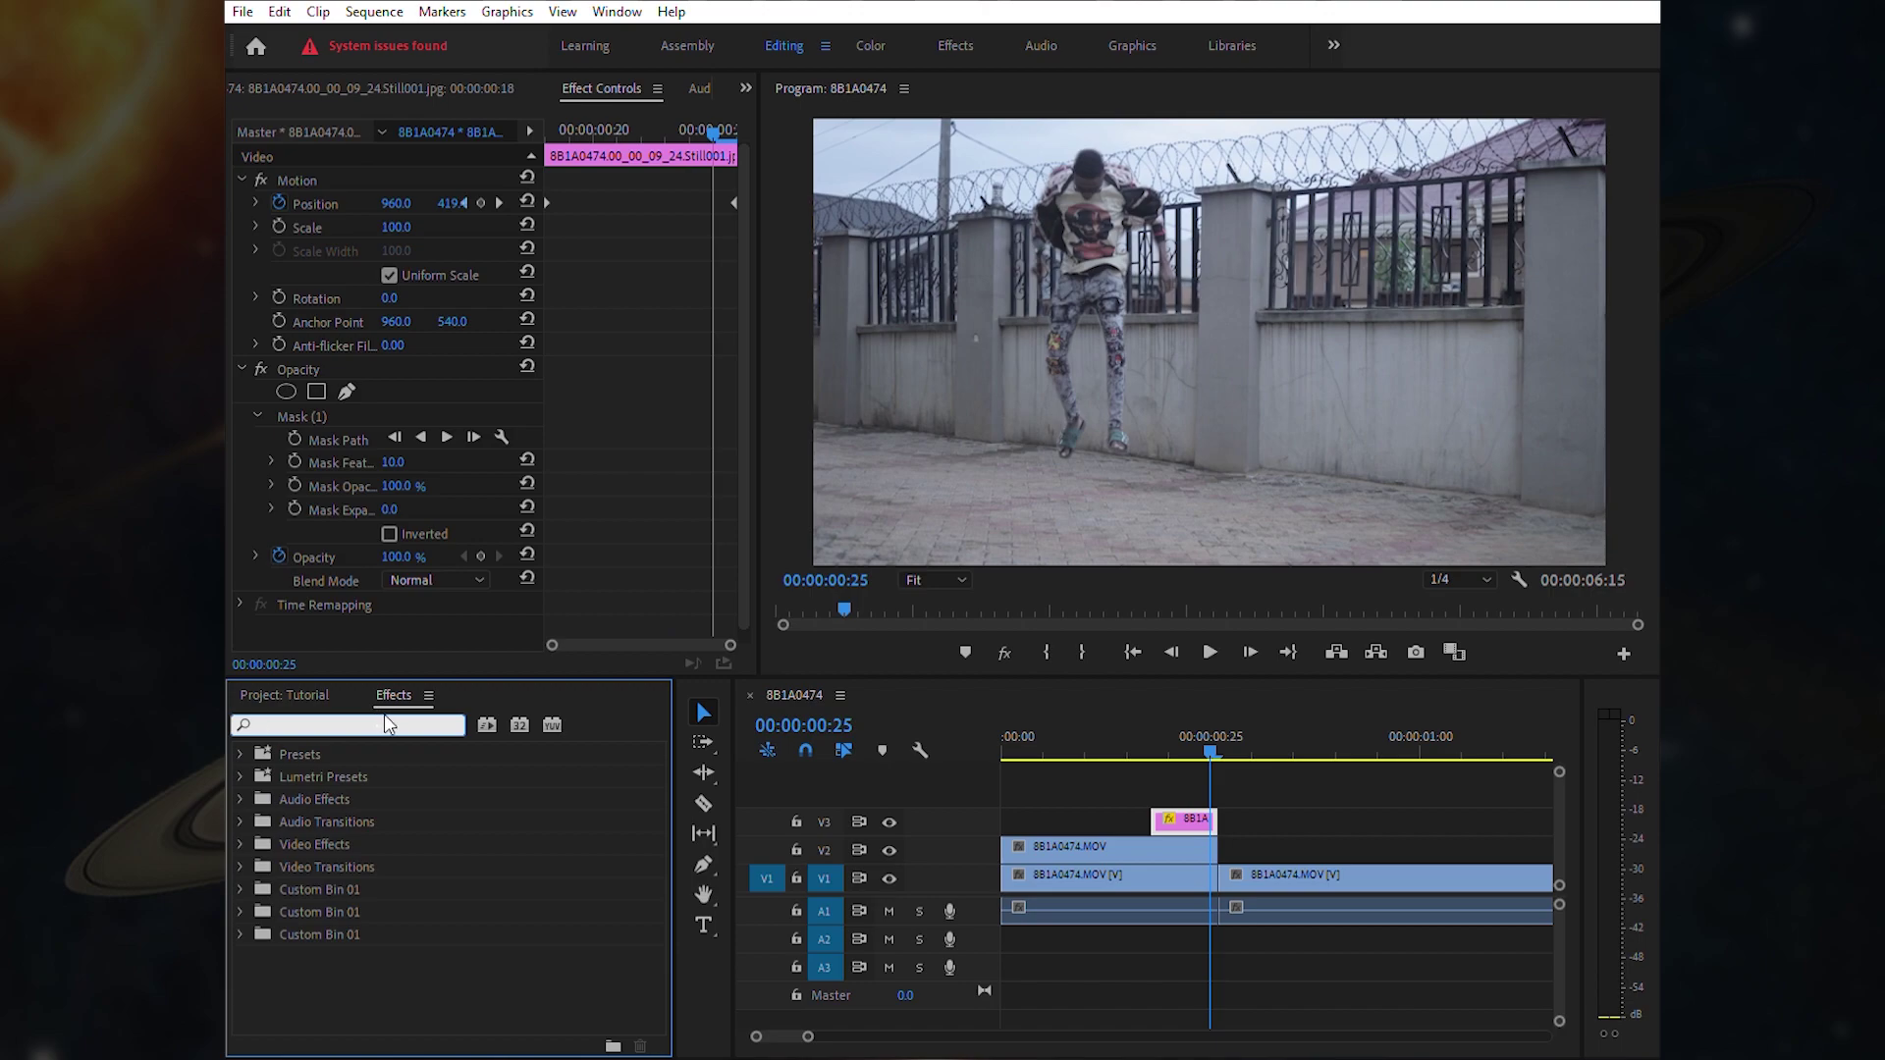
type("fa")
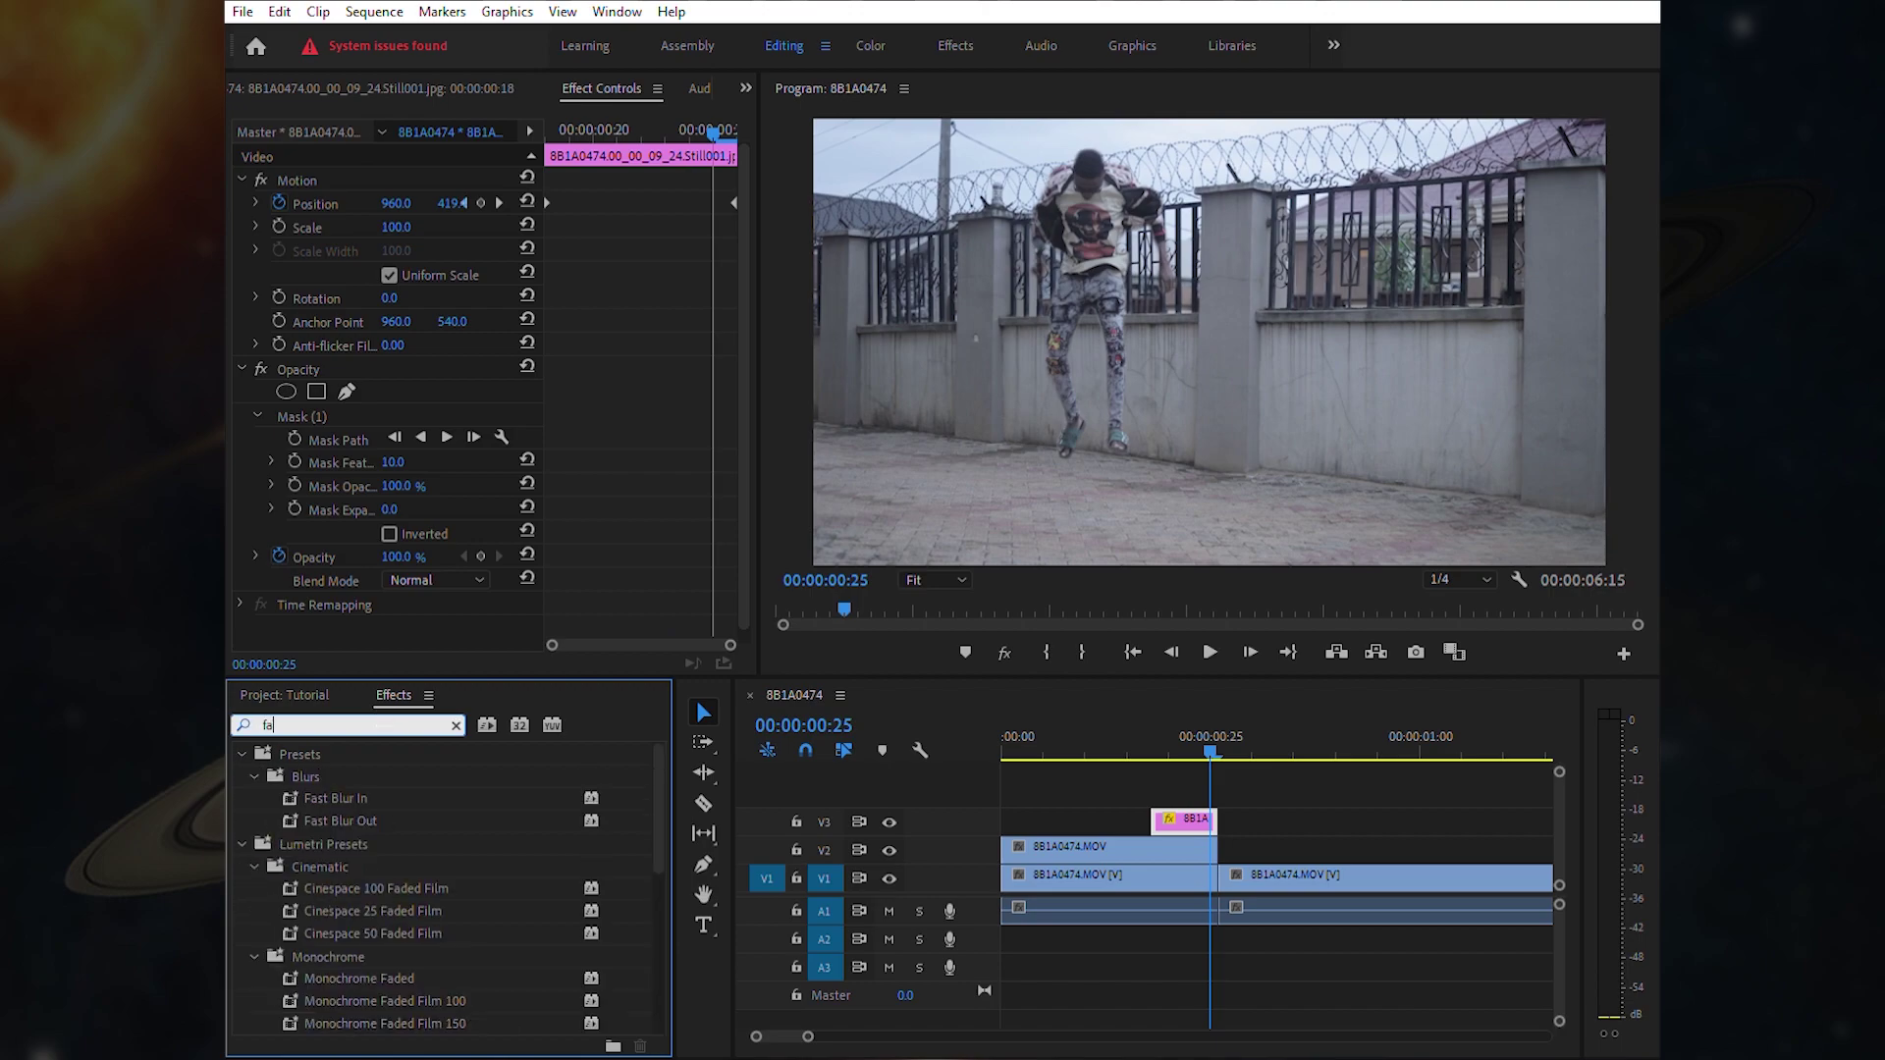
type("st")
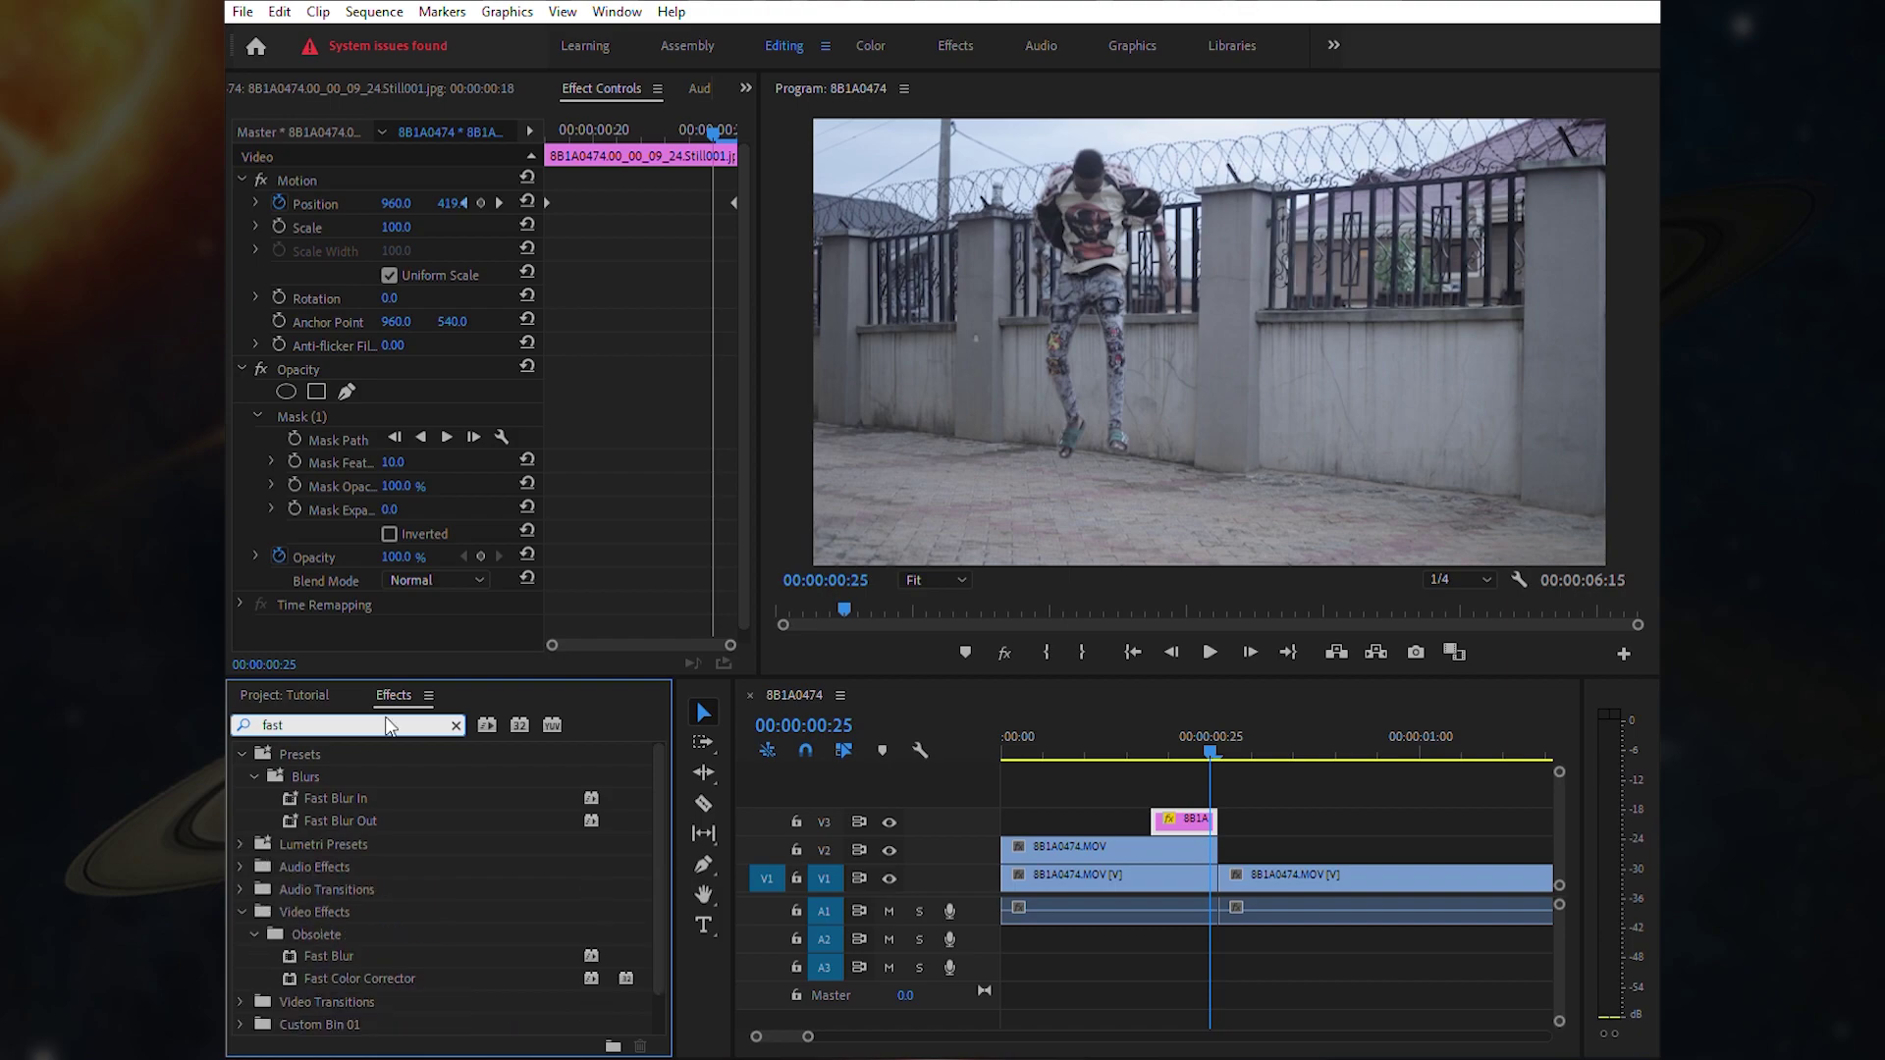
left_click_drag(363, 947, 1202, 793)
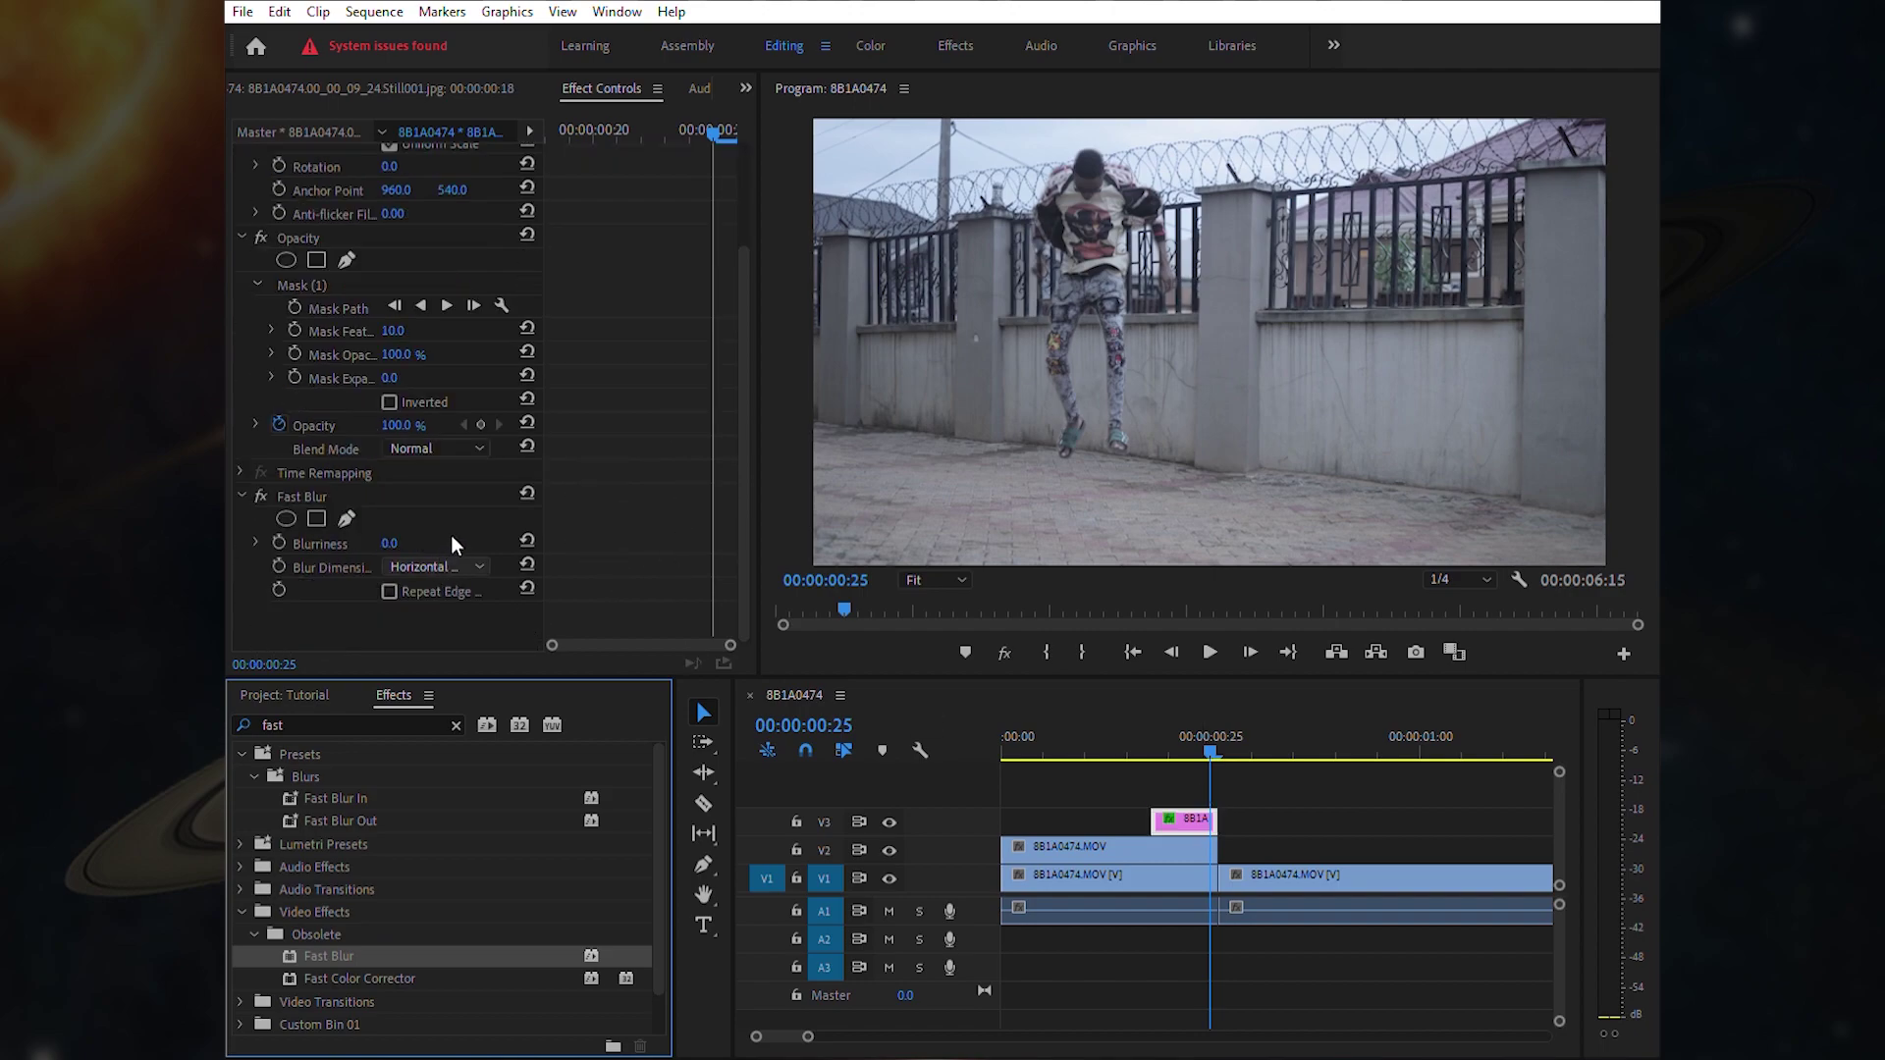
- Set the still's Fast Blur dimensions to Vertical and its blurriness to 50
left_click(437, 566)
left_click(455, 611)
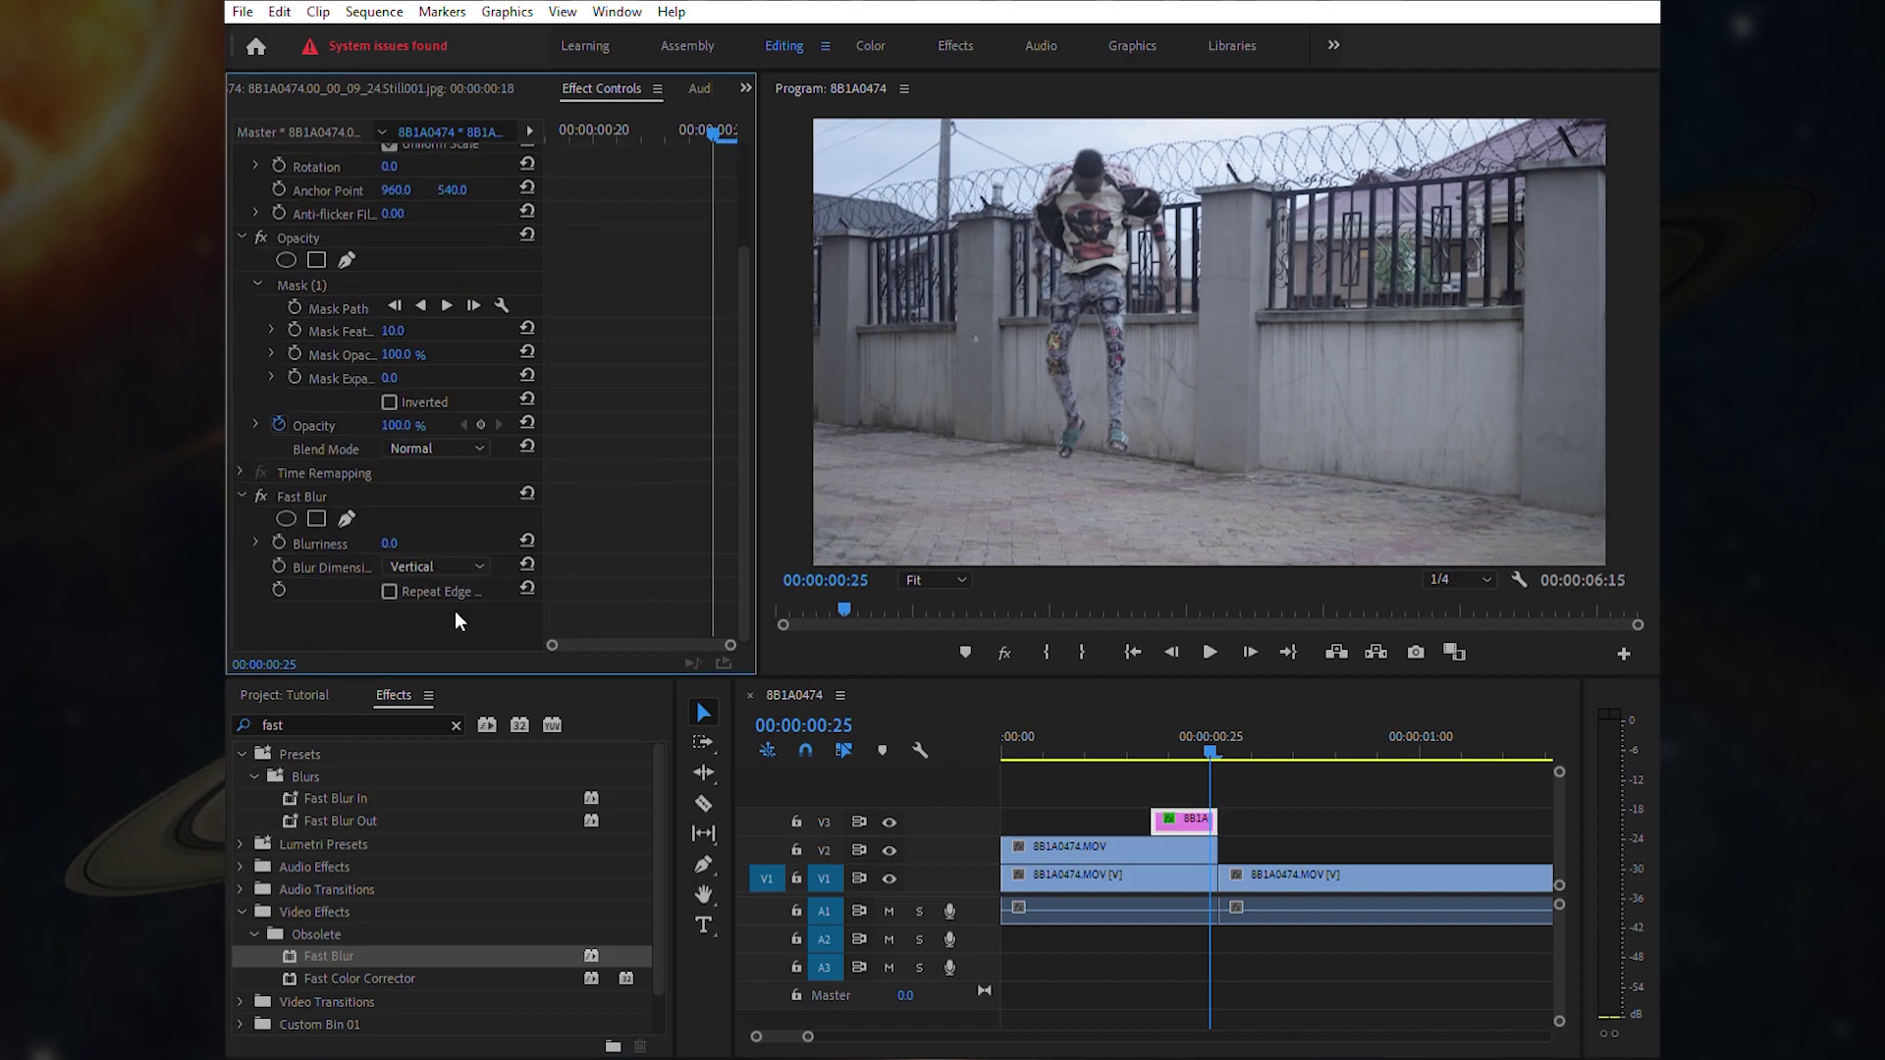
left_click(446, 538)
mouse_move(396, 540)
left_mouse_down()
mouse_move(440, 542)
mouse_move(415, 530)
left_mouse_up()
left_click(415, 530)
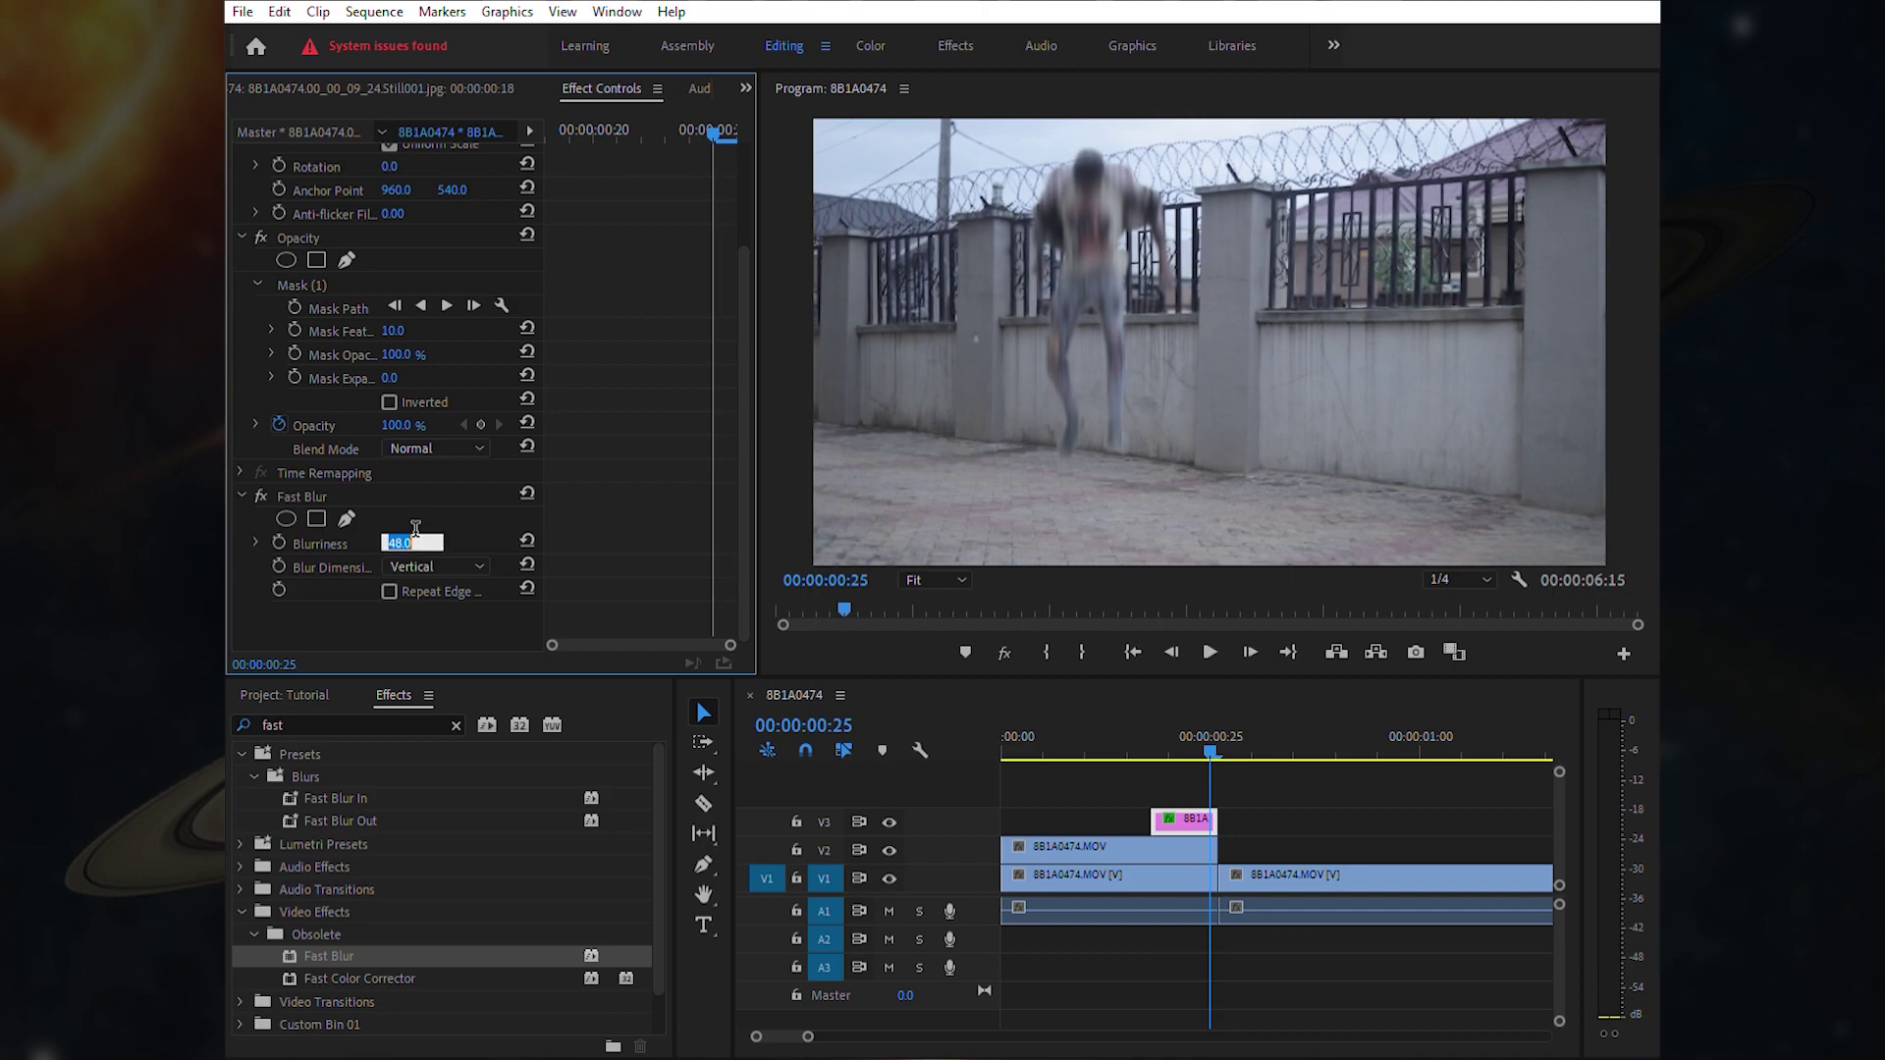
type("50")
key("Return")
- Set the mask feather of the falling still to 20
left_click_drag(393, 331, 415, 320)
left_click(415, 320)
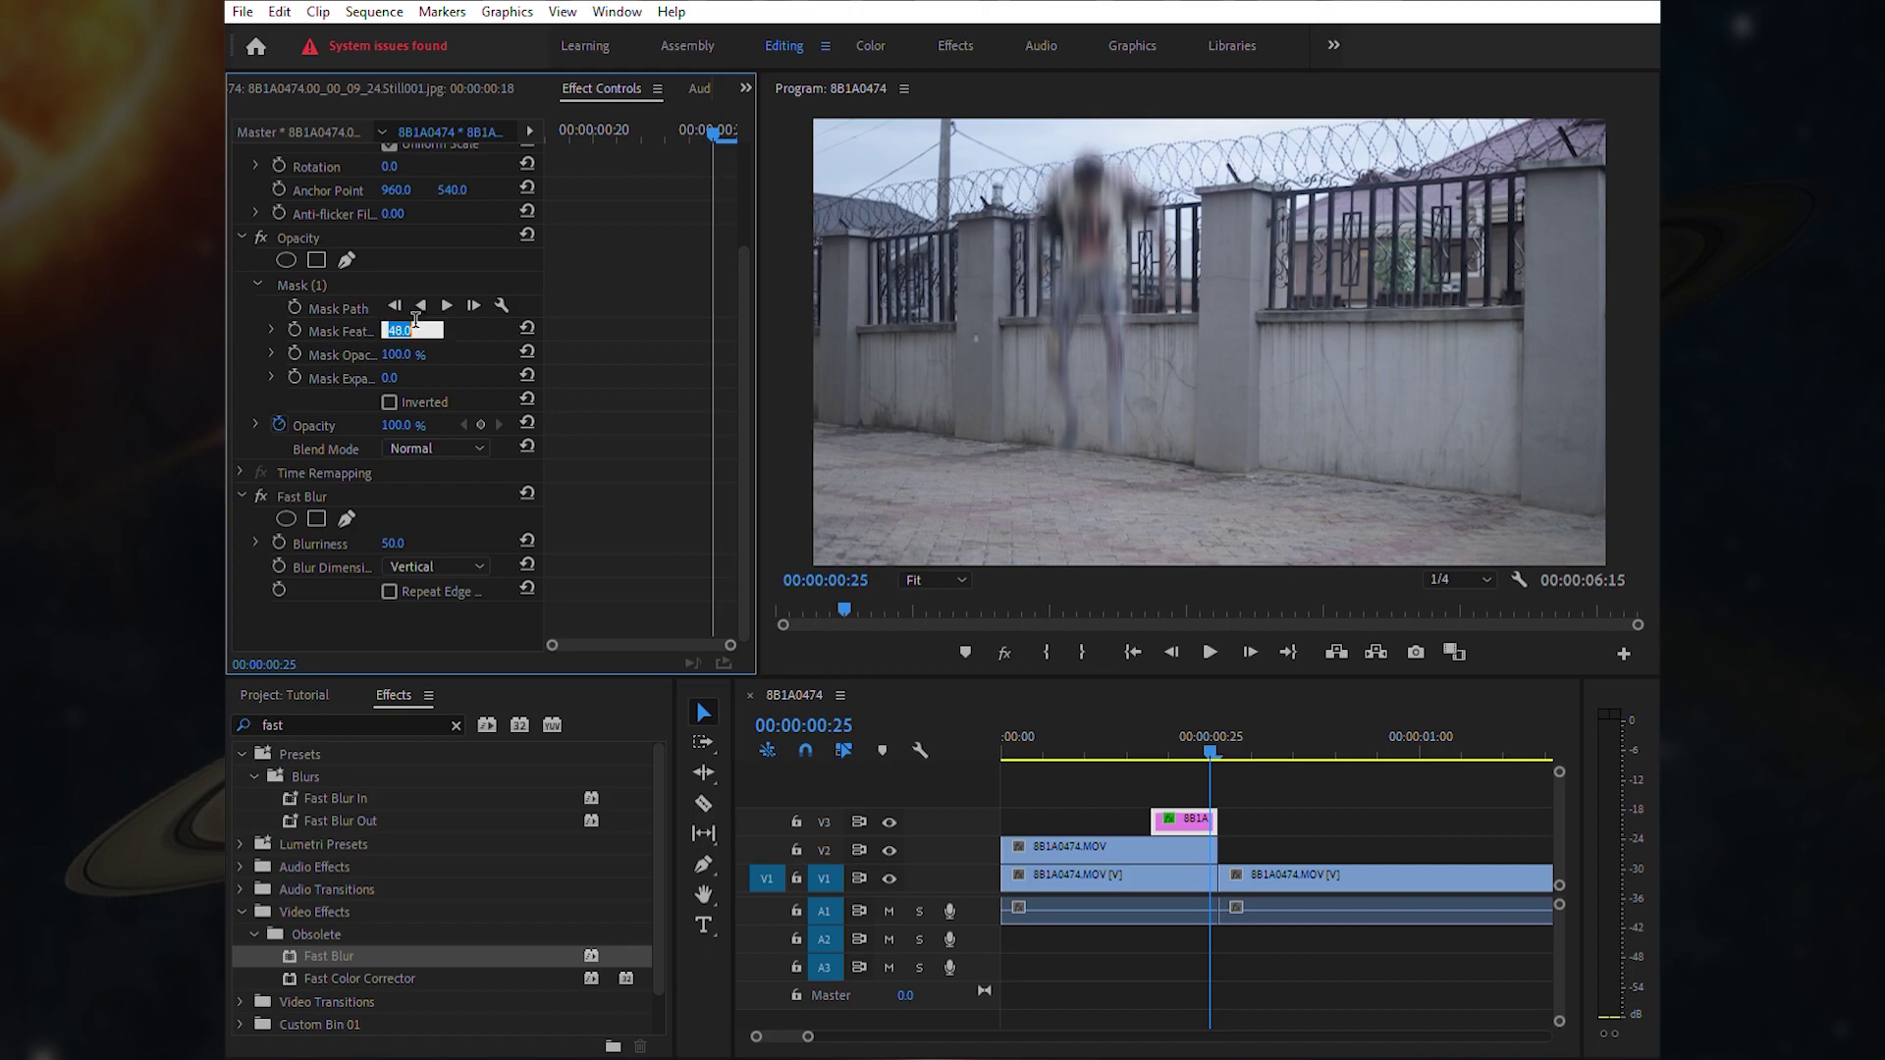
type("20")
key("Return")
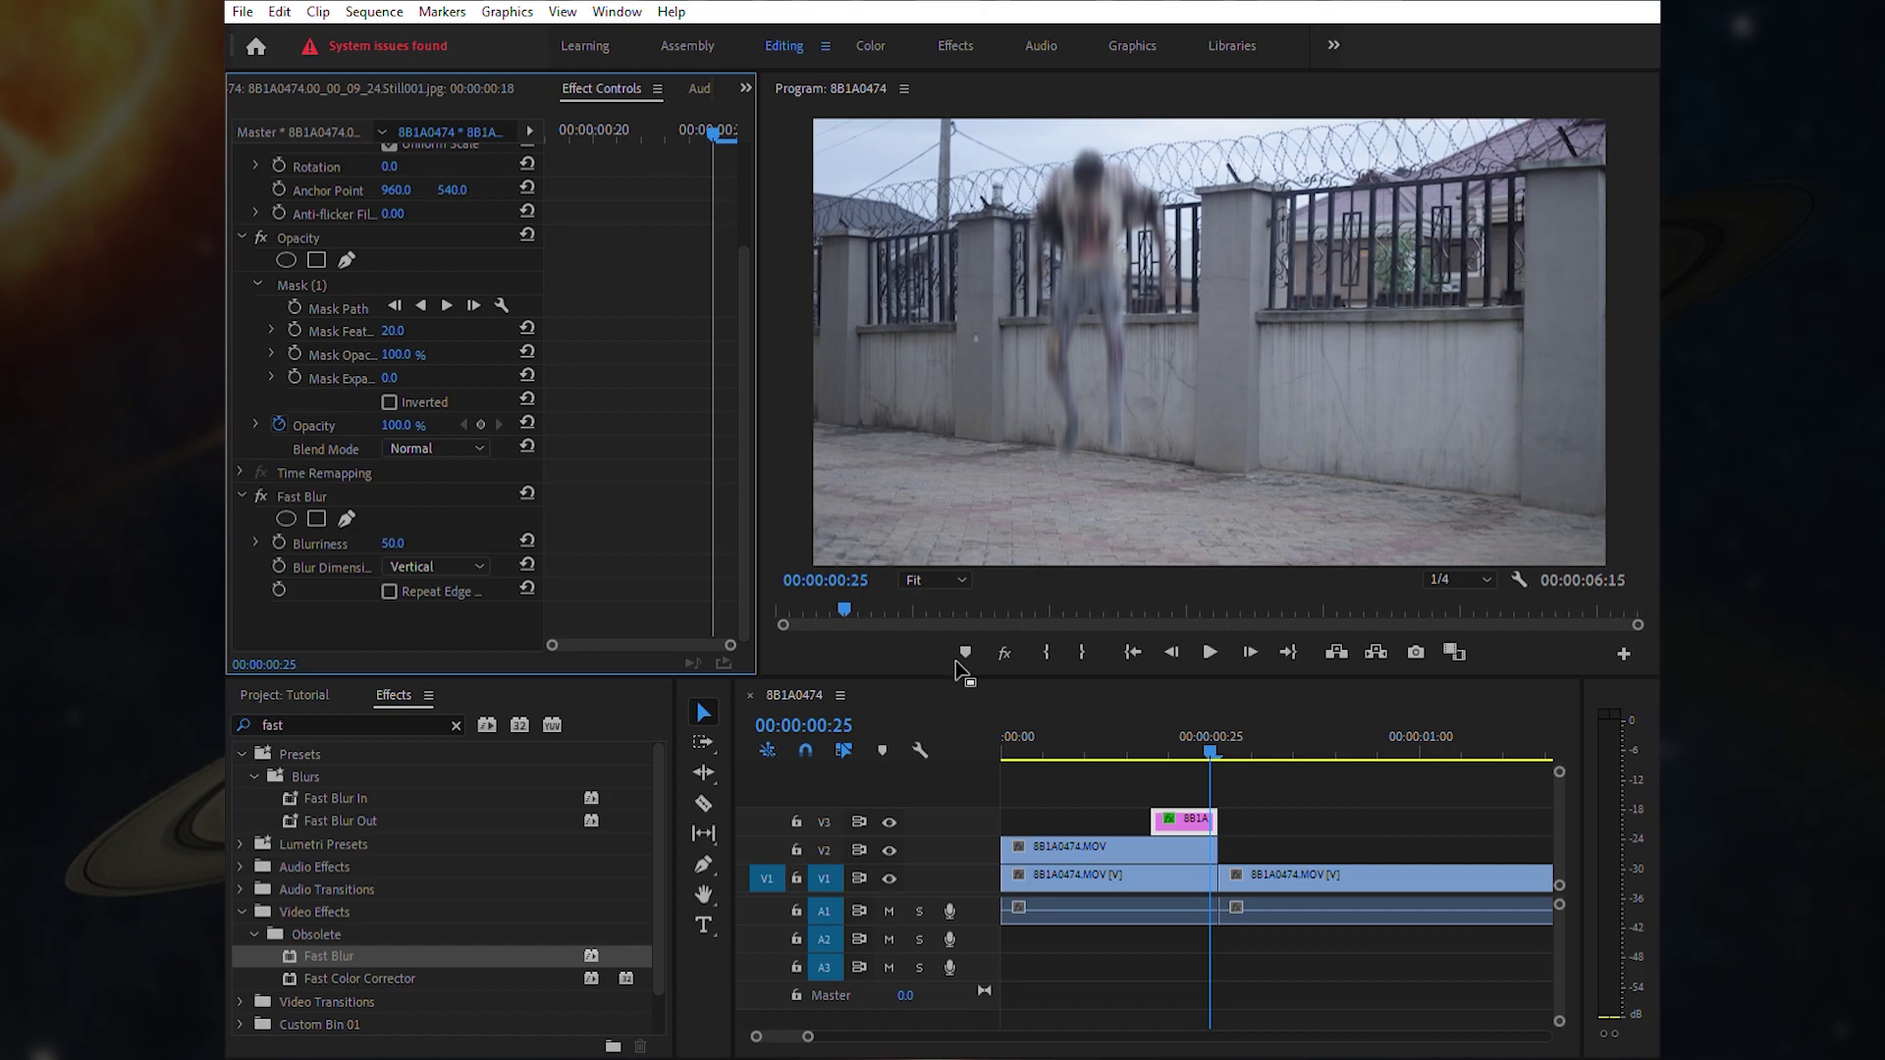
- Try a Fast Blur blurriness of 40 on the still, and settle on 30
left_click(397, 541)
type("40")
key("Return")
left_click(398, 540)
type("30")
key("Return")
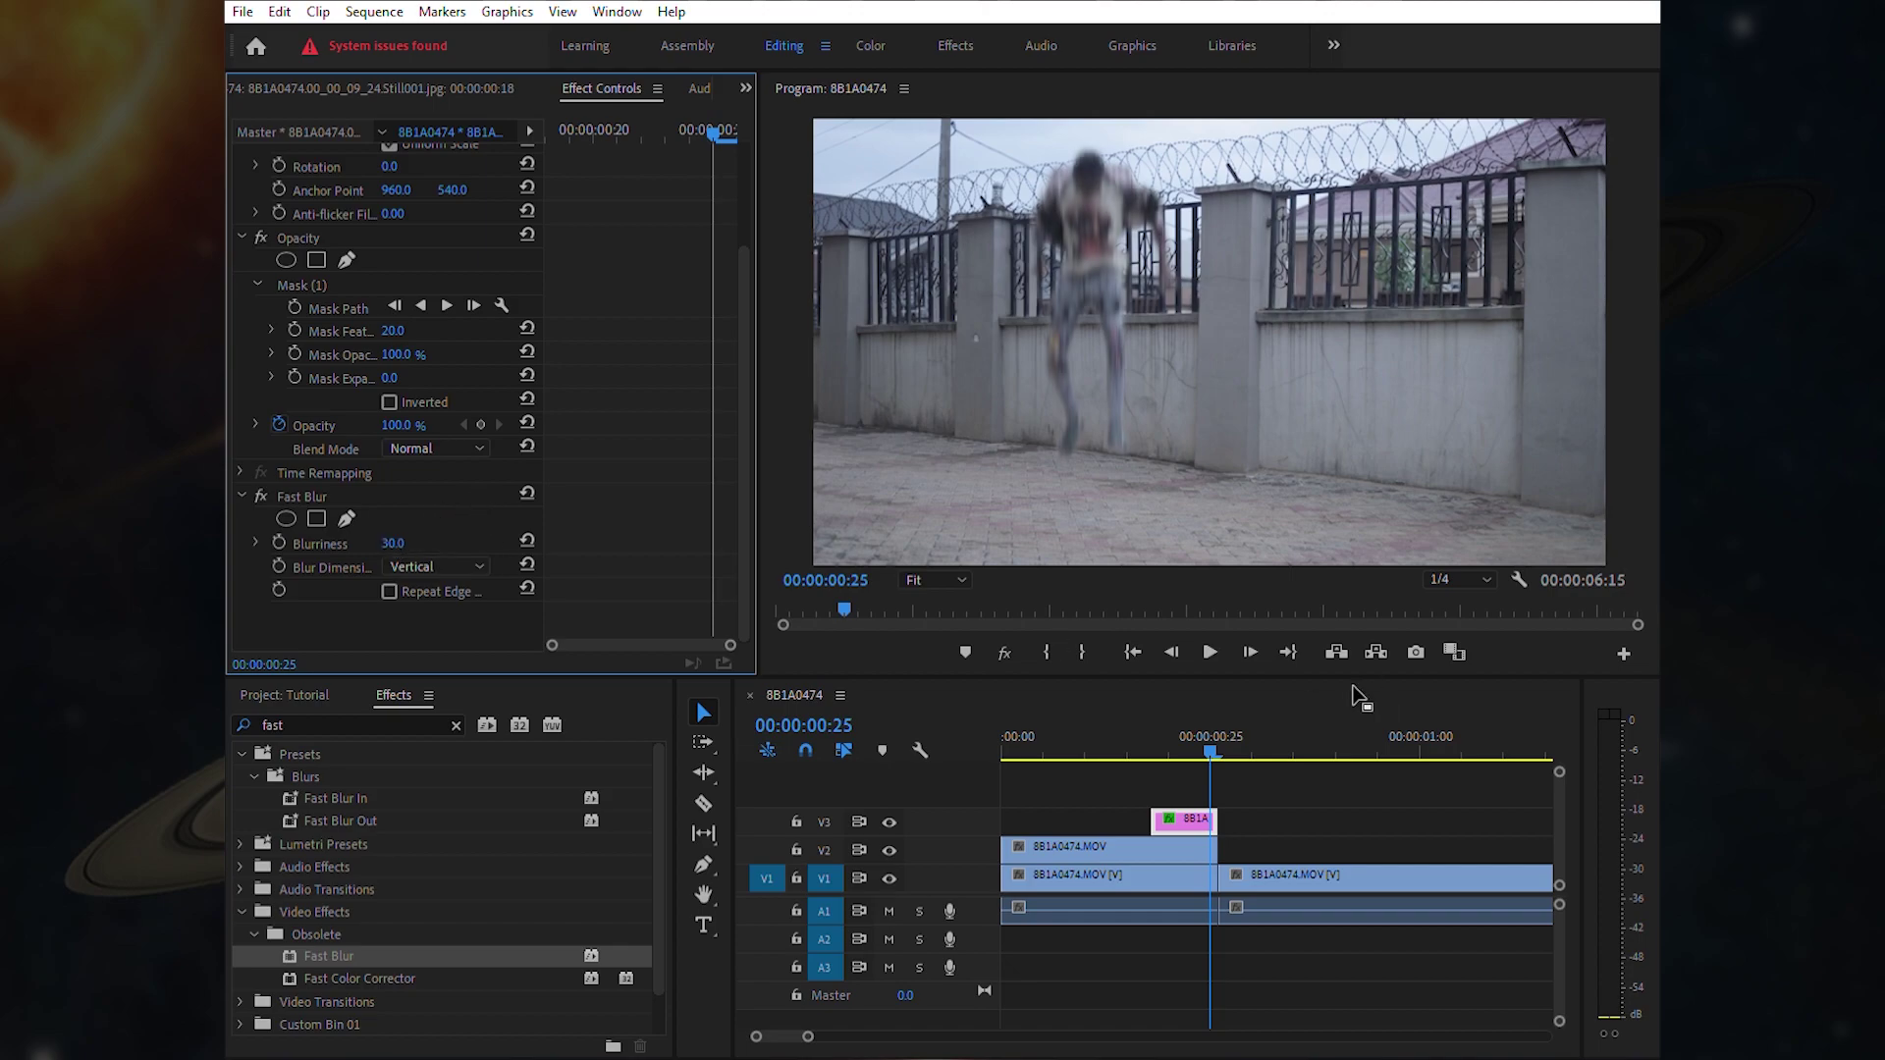
- Play the sequence from the start to review the blurred fall and the landing, and return to the first frame
left_click_drag(1210, 711, 1160, 695)
left_click_drag(810, 1035, 860, 1035)
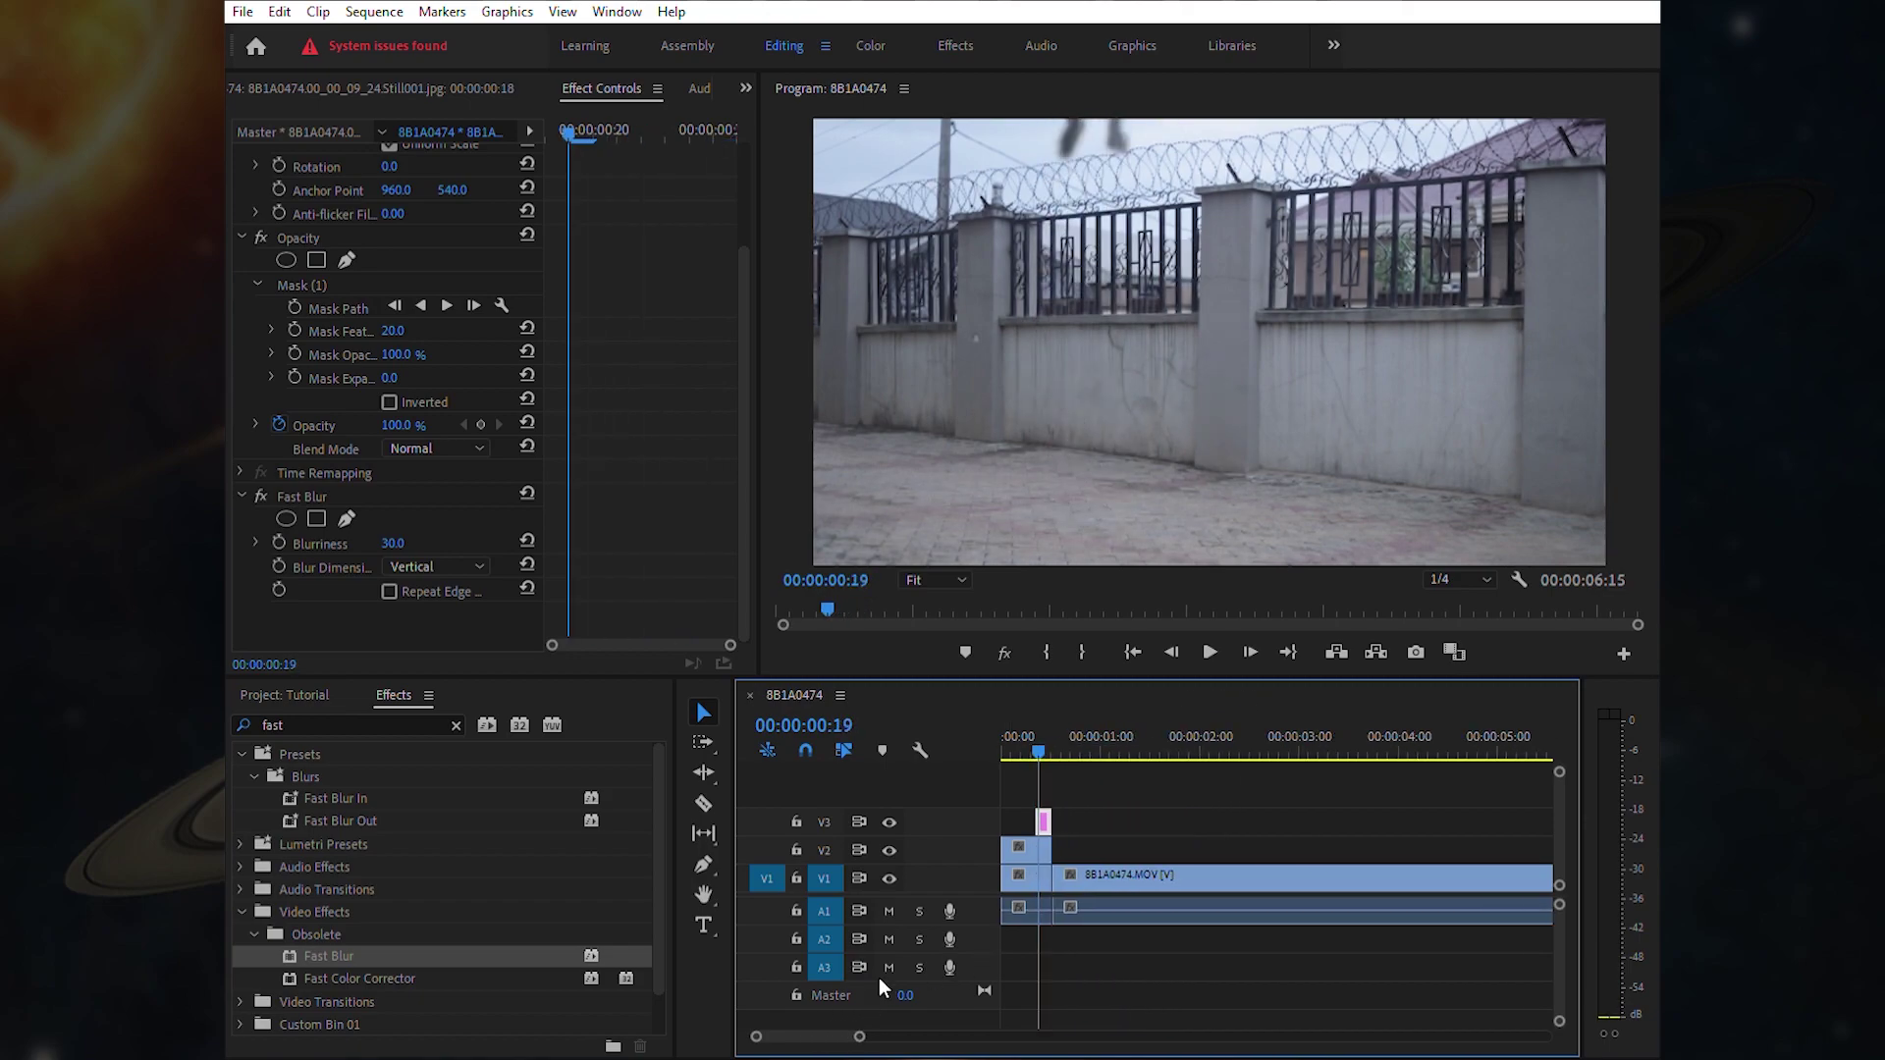
left_click(1128, 650)
key("space")
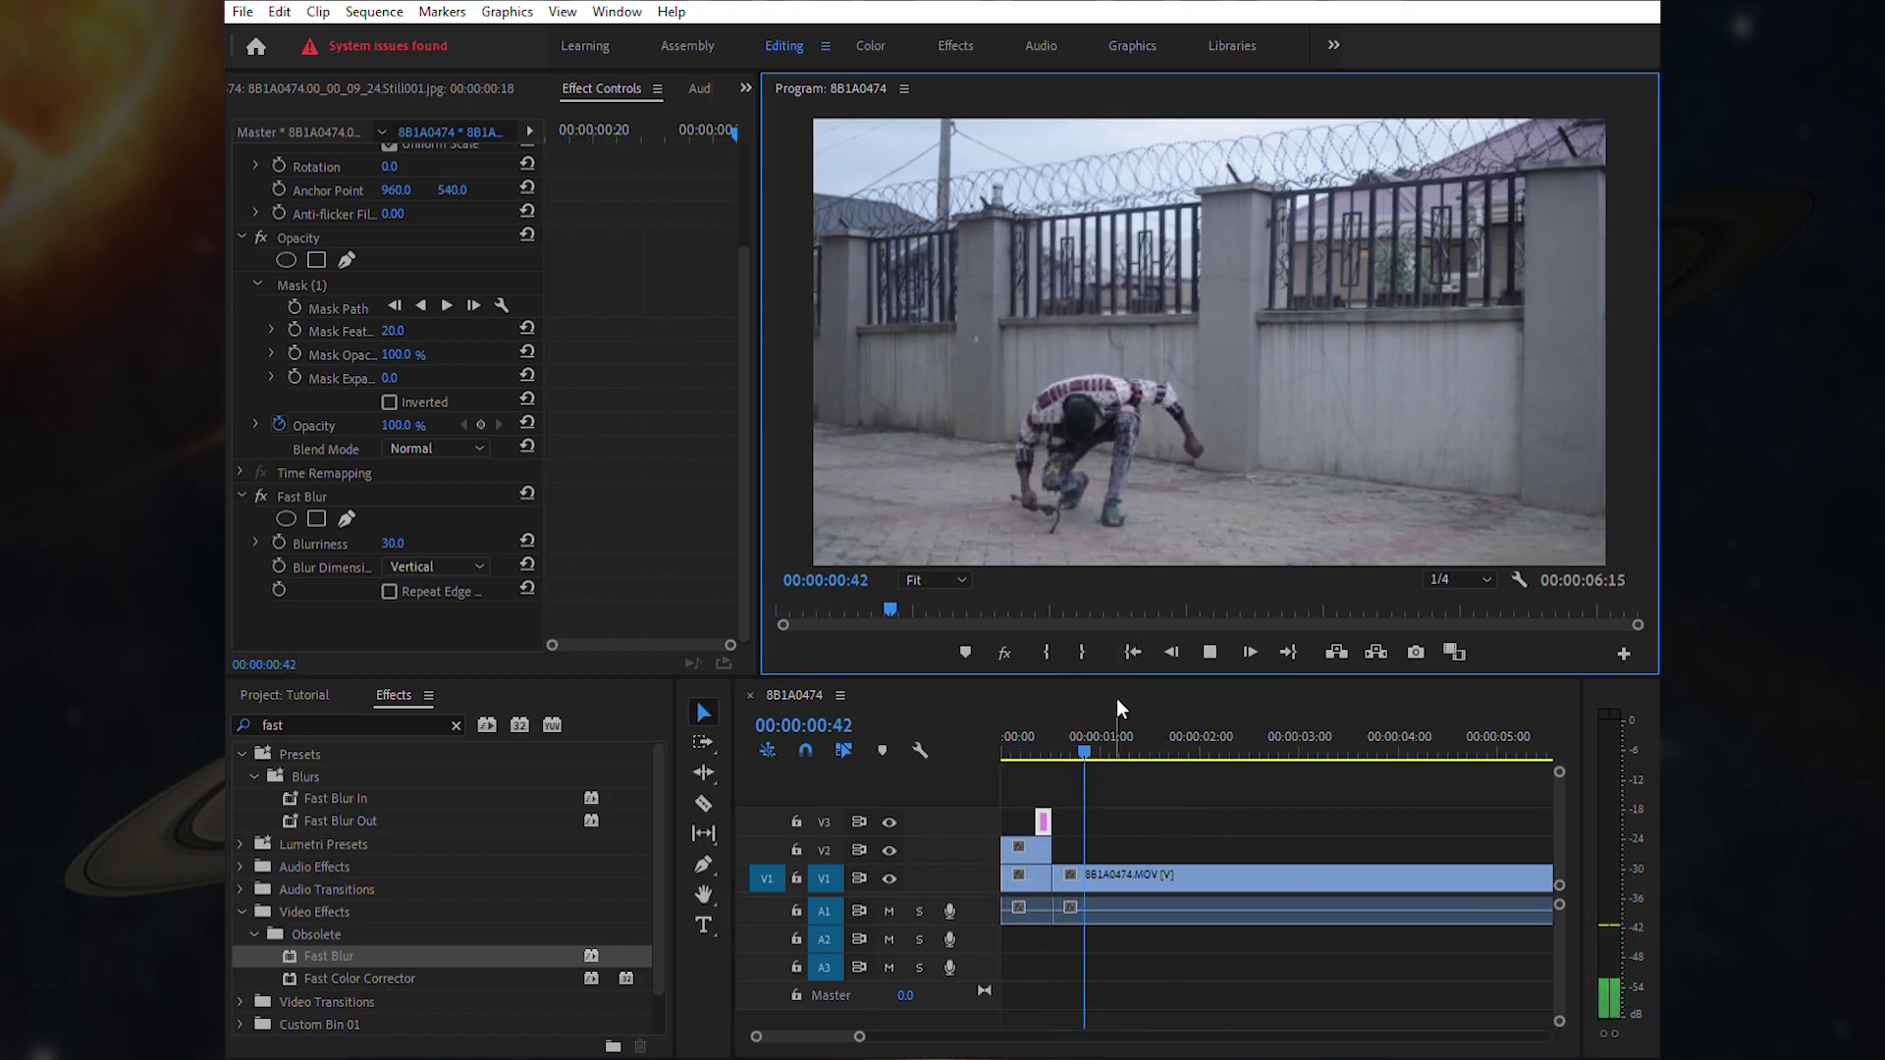
left_click(1129, 649)
key("space")
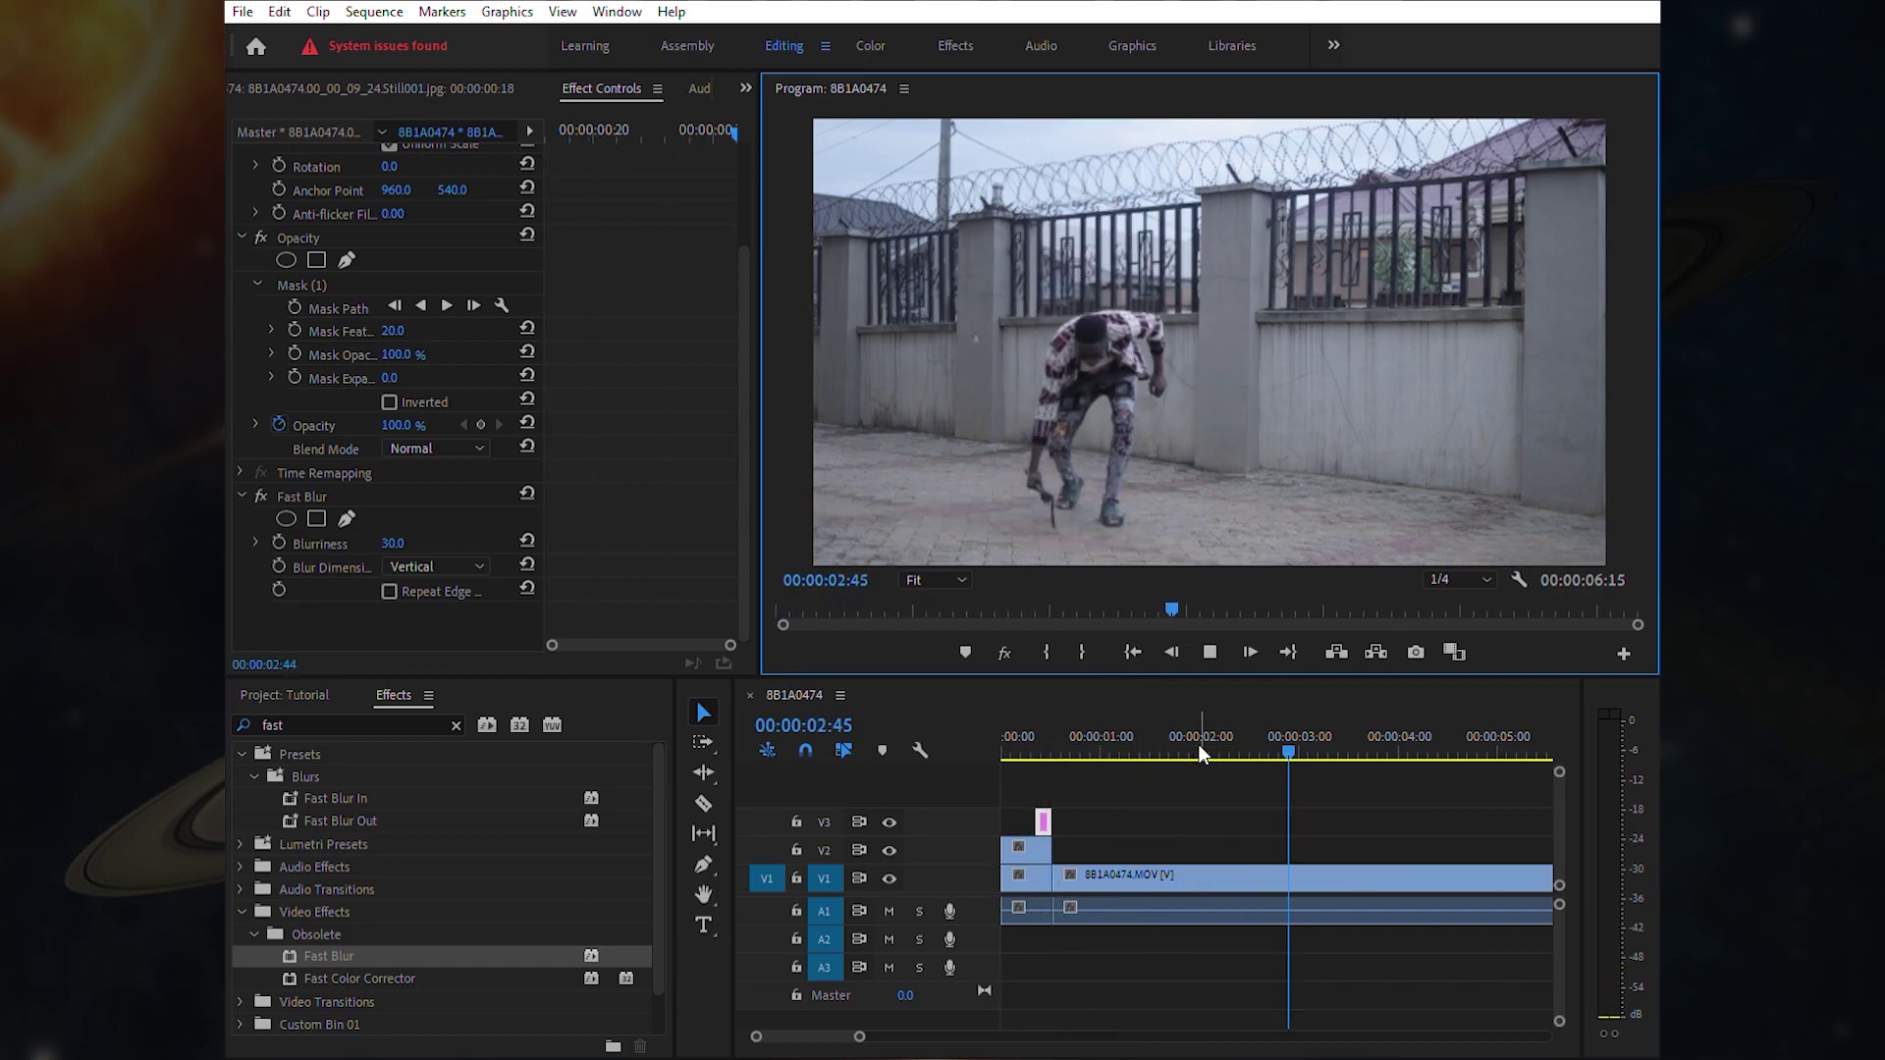
left_click_drag(860, 1035, 887, 1036)
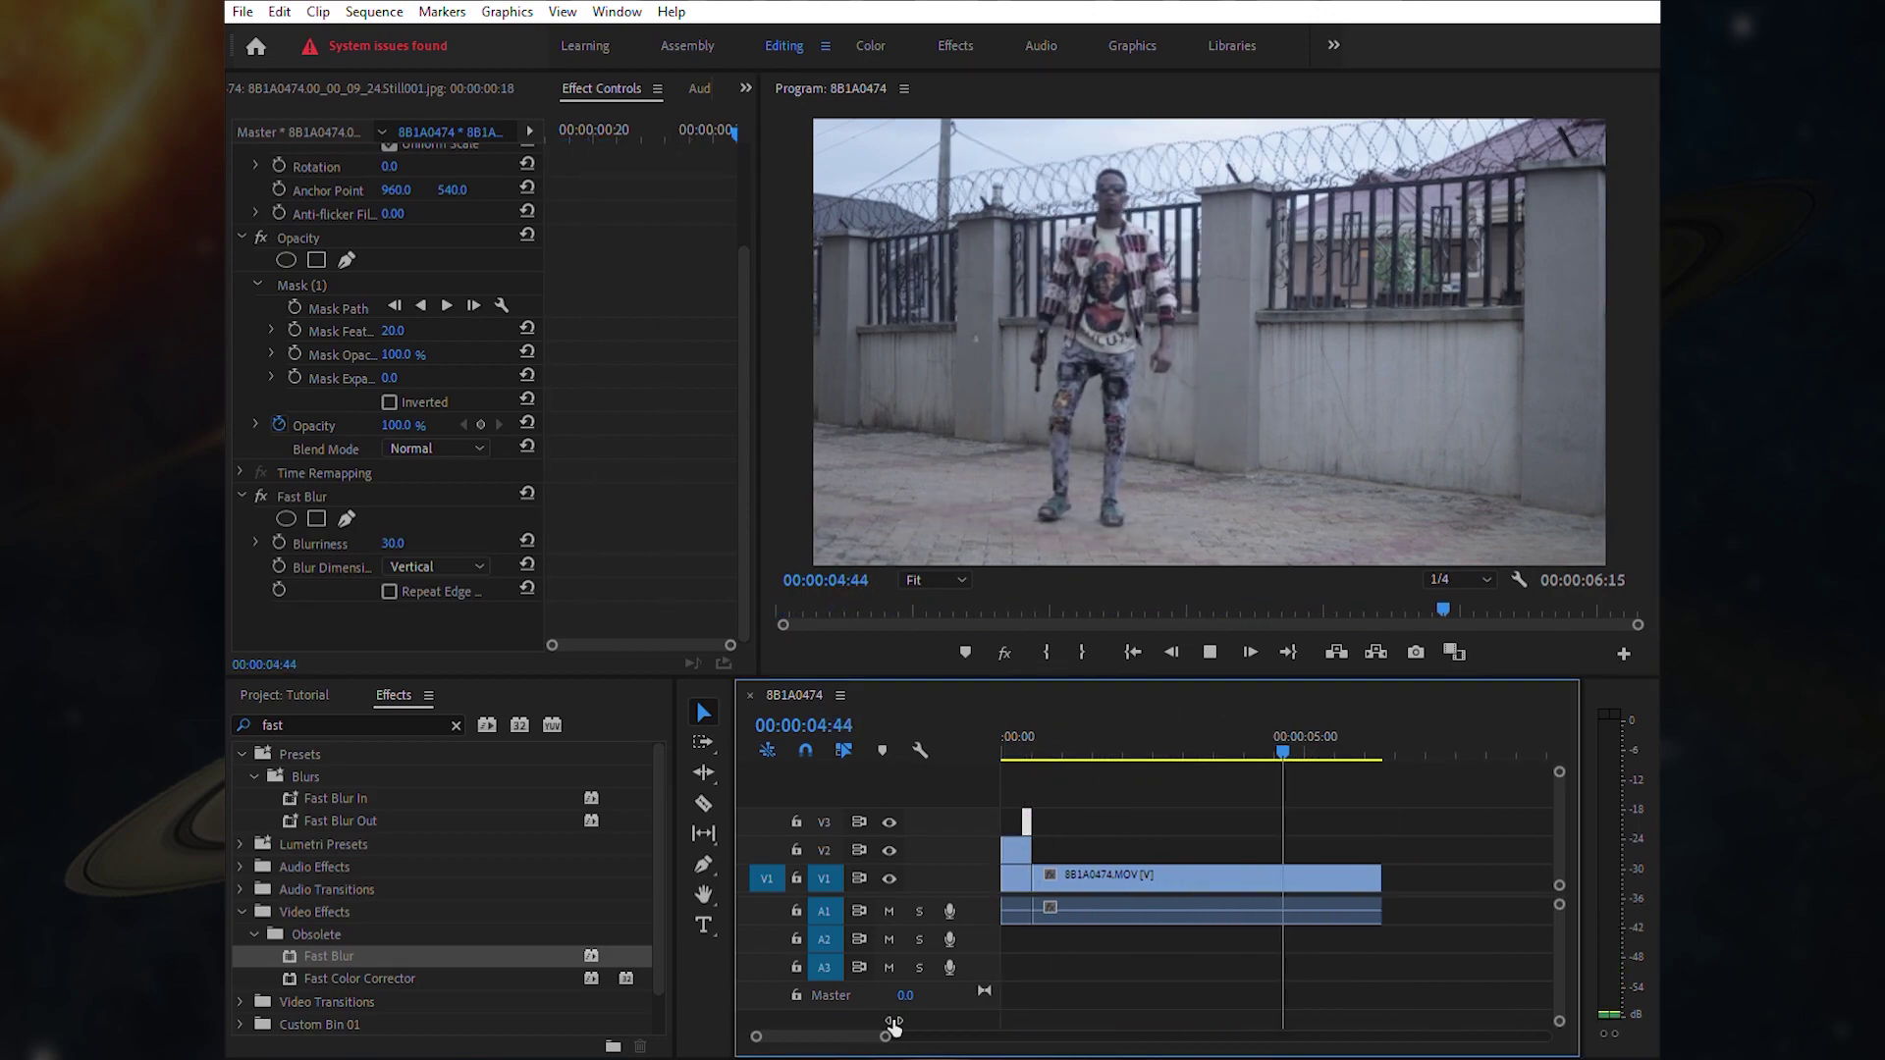
left_click(1132, 649)
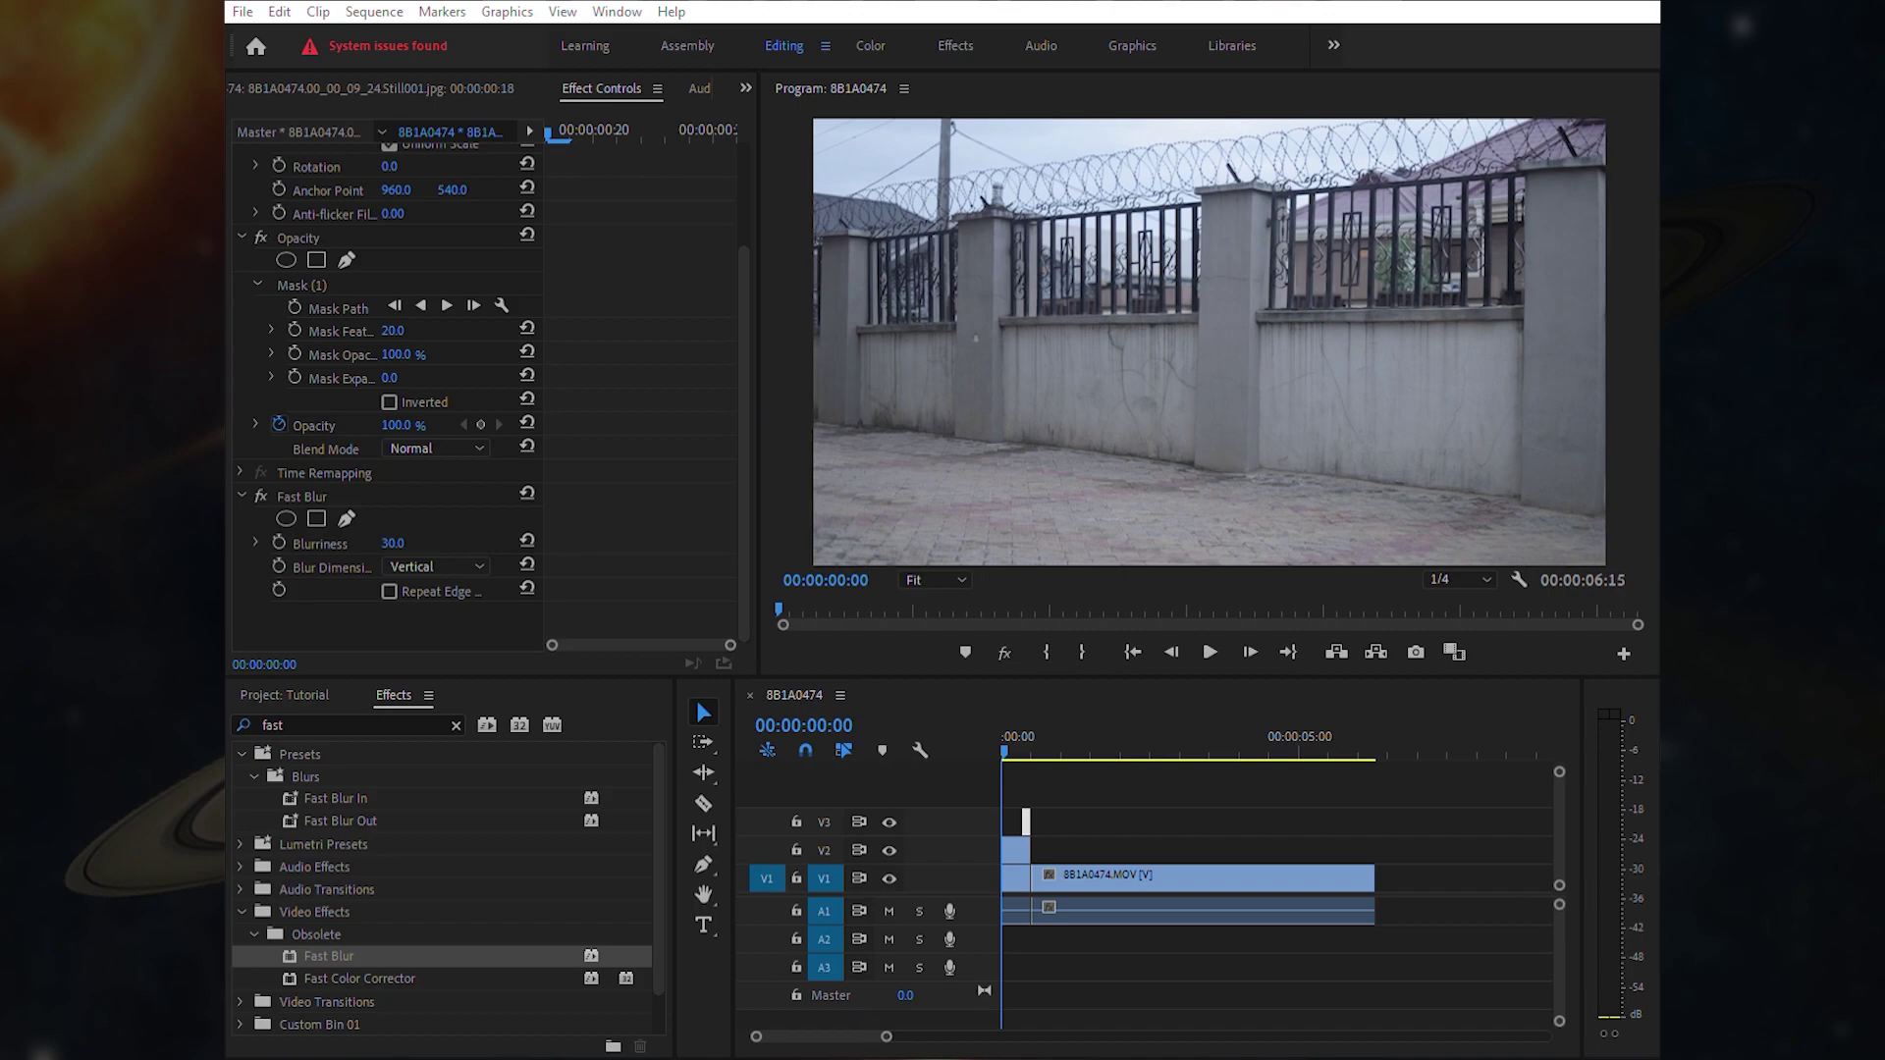
- Add Dust_impact_landing_dust_effect.mp4 to track V3 and trim its beginning to where the landing dust first appears, near 00:00:12:42
left_click_drag(859, 1055, 1050, 783)
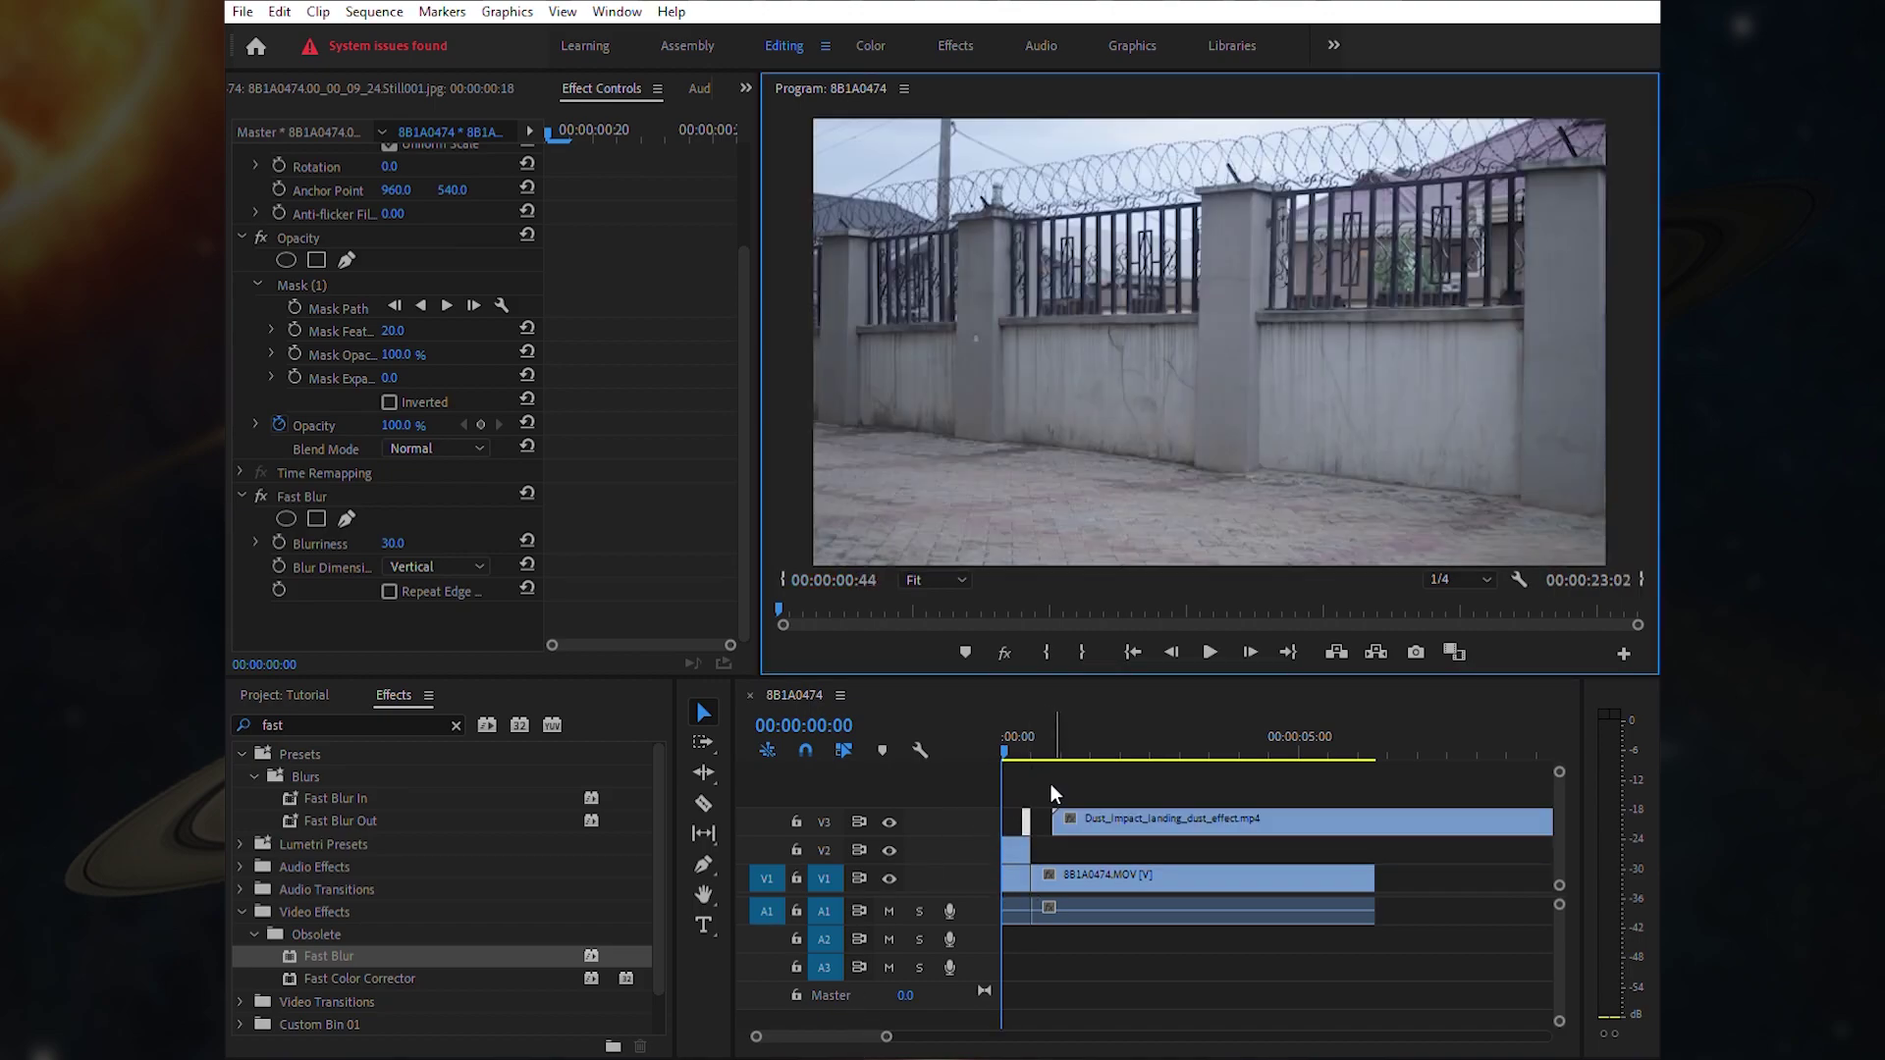
key("backslash")
left_click_drag(1158, 727, 1256, 717)
left_click(1180, 632)
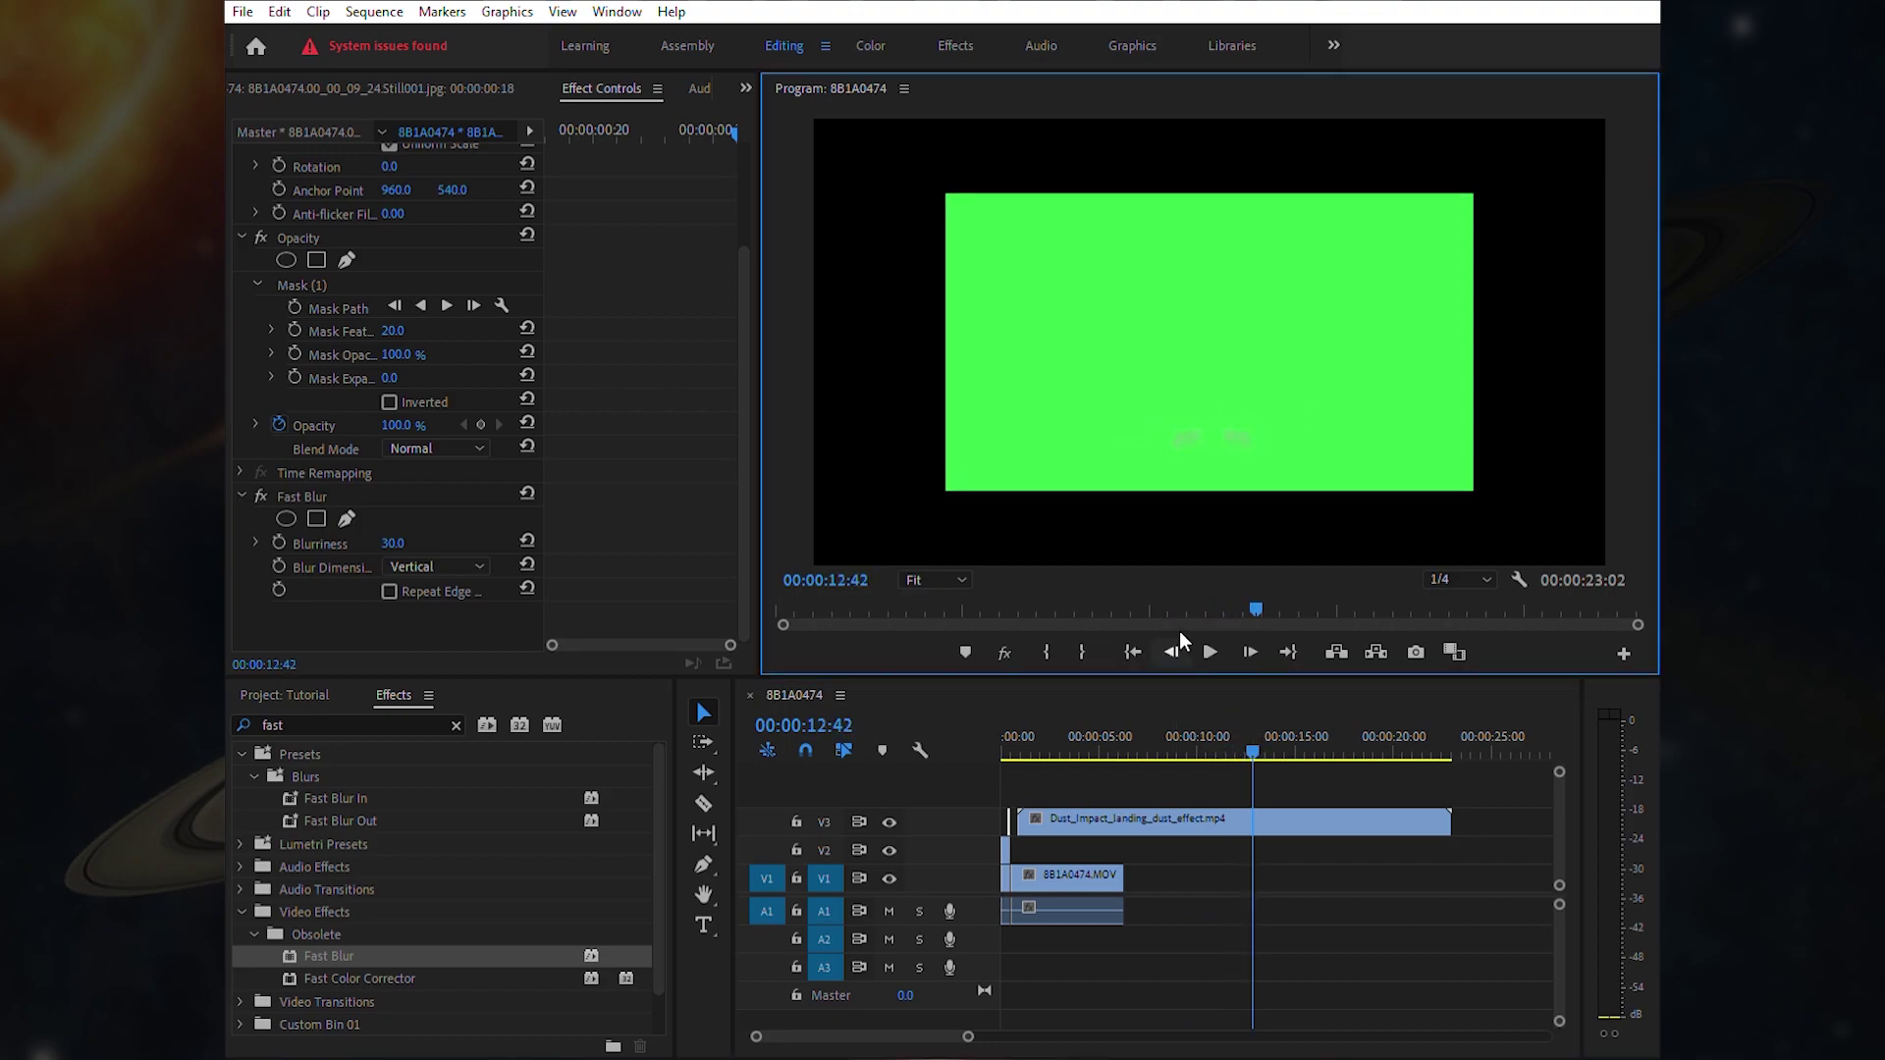
key("Left")
key("Left")
key("Left")
key("Left")
left_click(1243, 638)
- Move the dust clip to track V4 at the falling still's start and trim its end to 00:00:06:36
mouse_move(1045, 818)
left_mouse_down()
mouse_move(1253, 811)
mouse_move(1045, 790)
left_mouse_up()
key("Up")
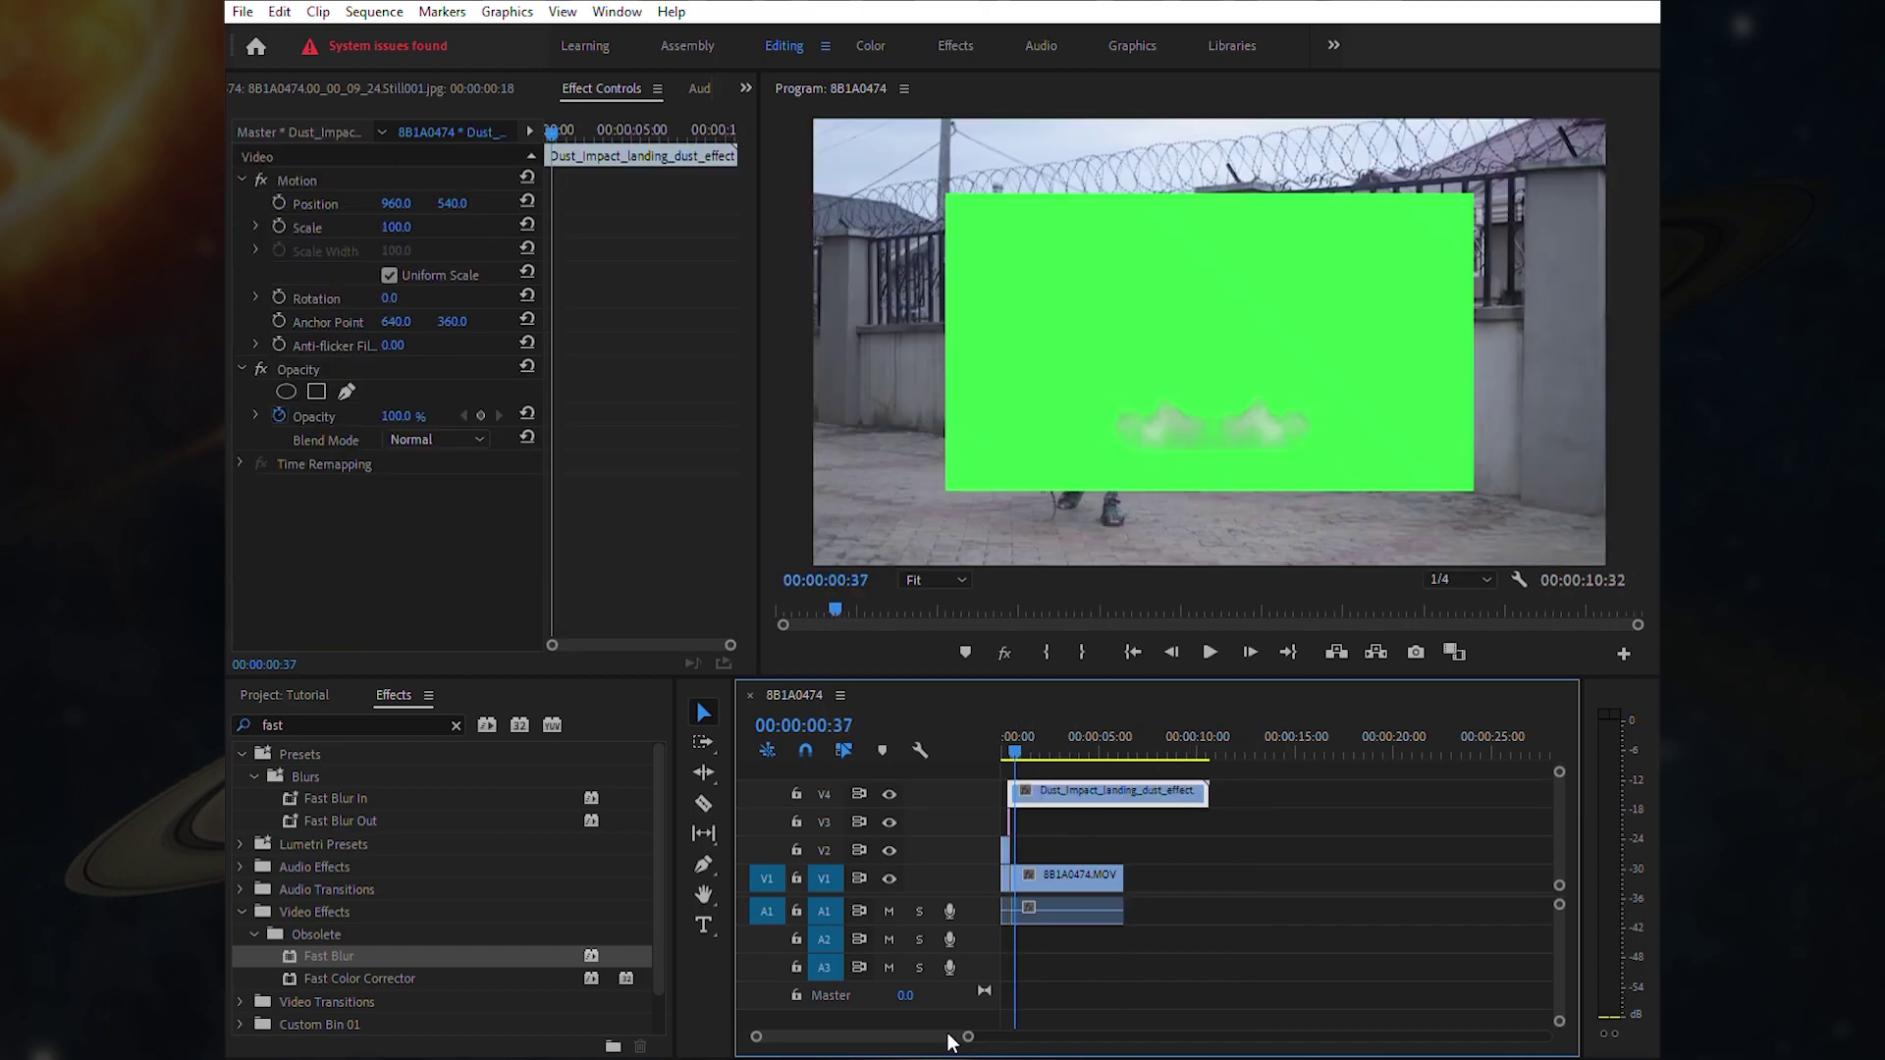
left_click_drag(969, 1035, 914, 1035)
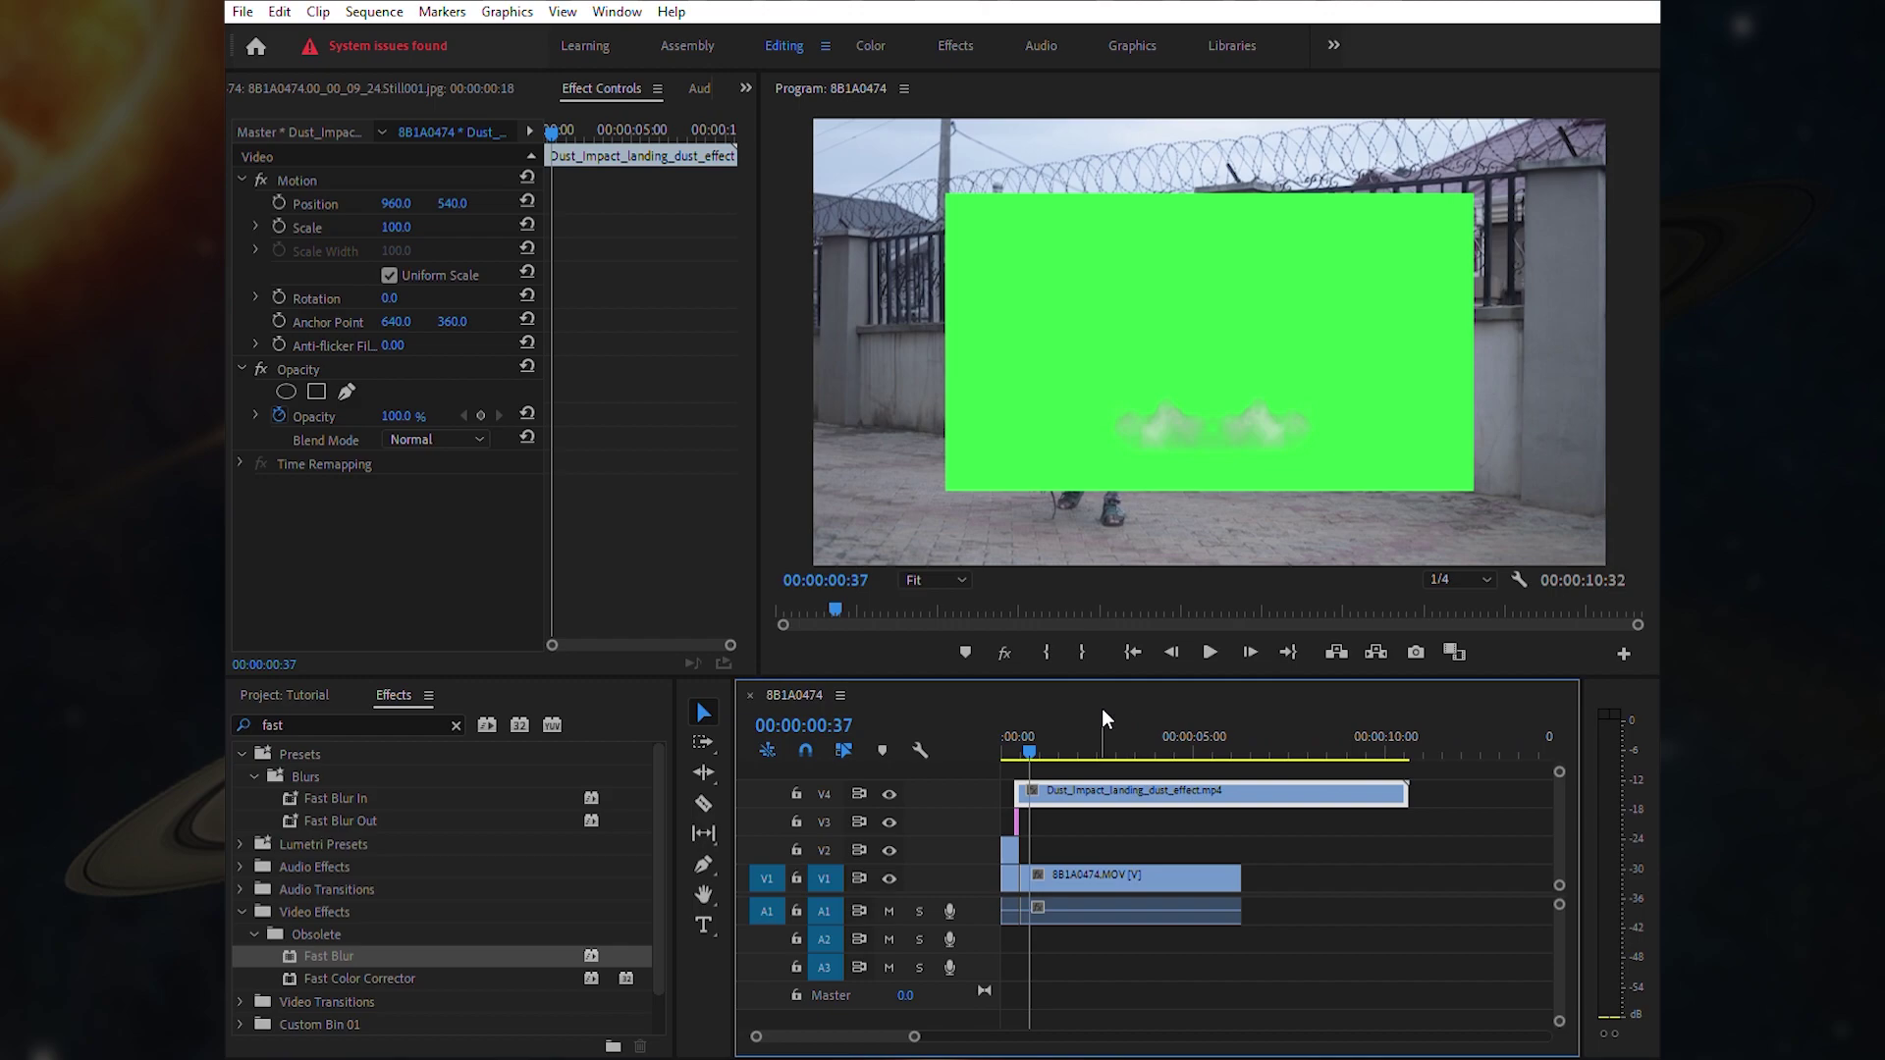
key("space")
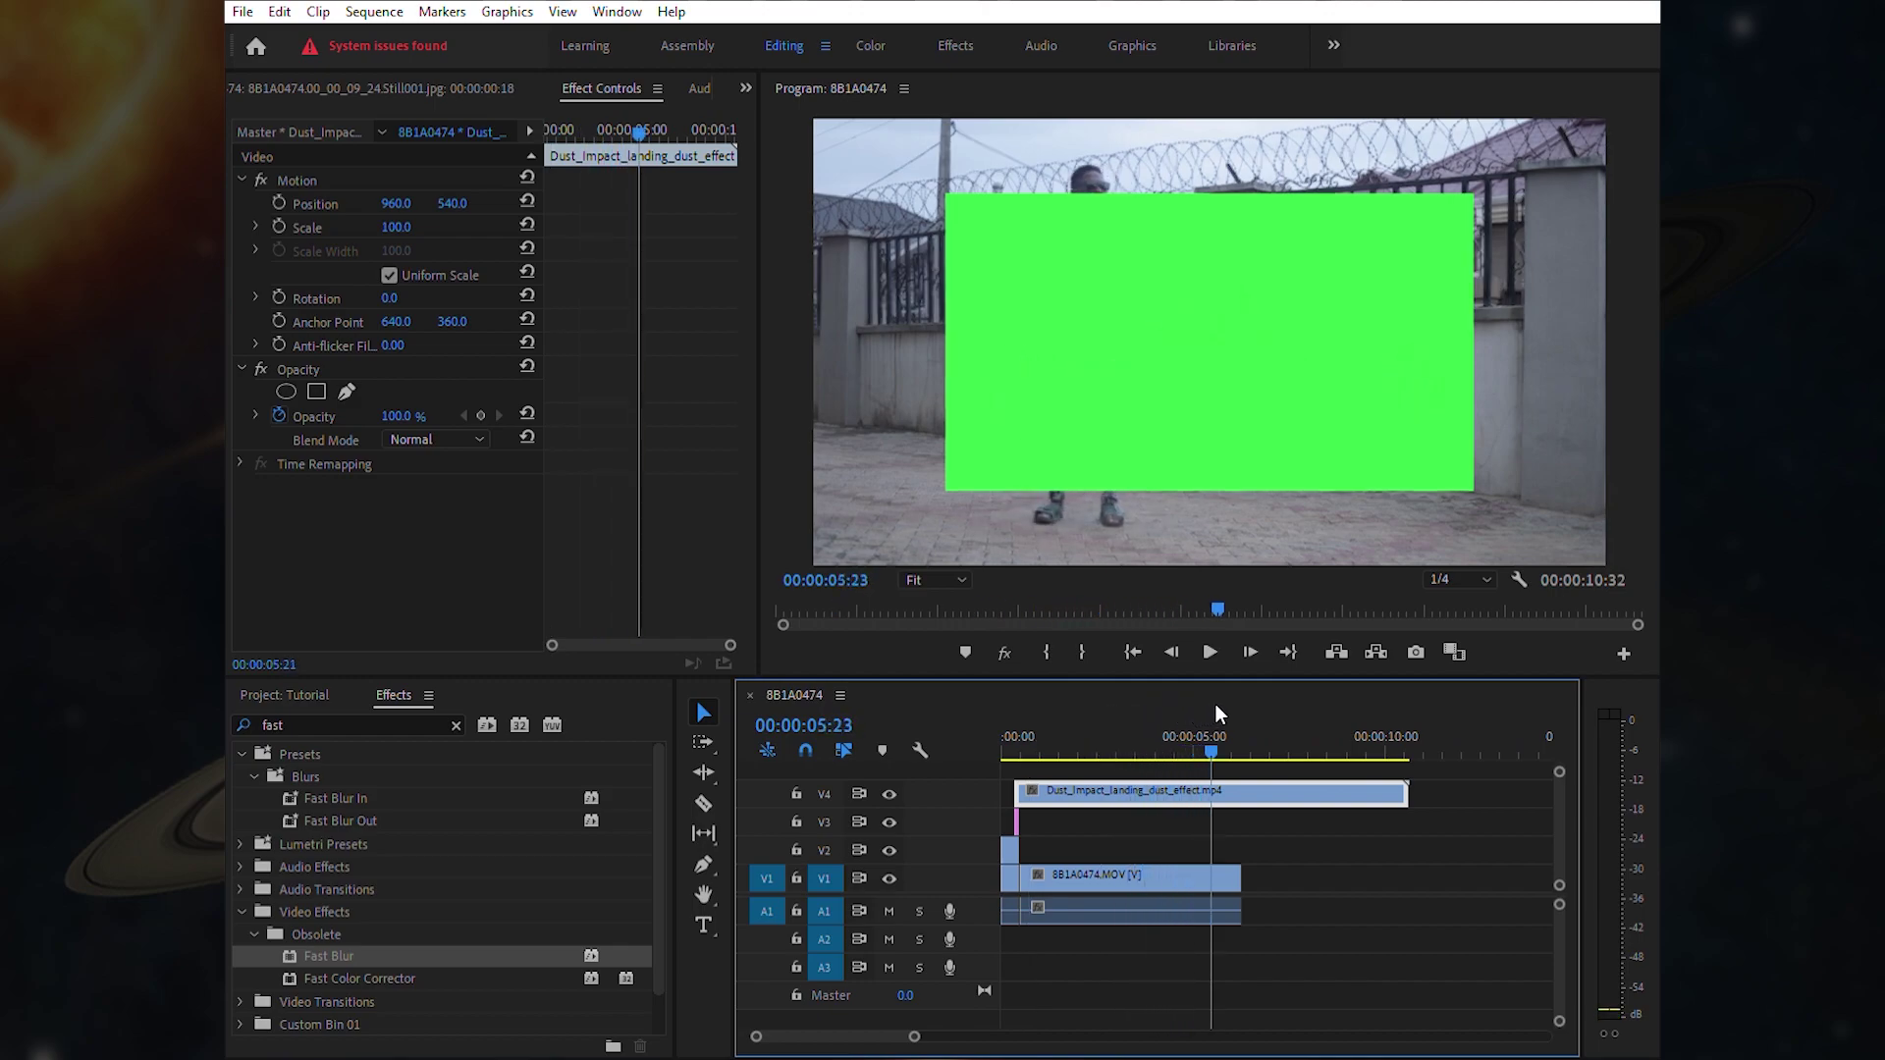
left_click_drag(1216, 705, 1262, 709)
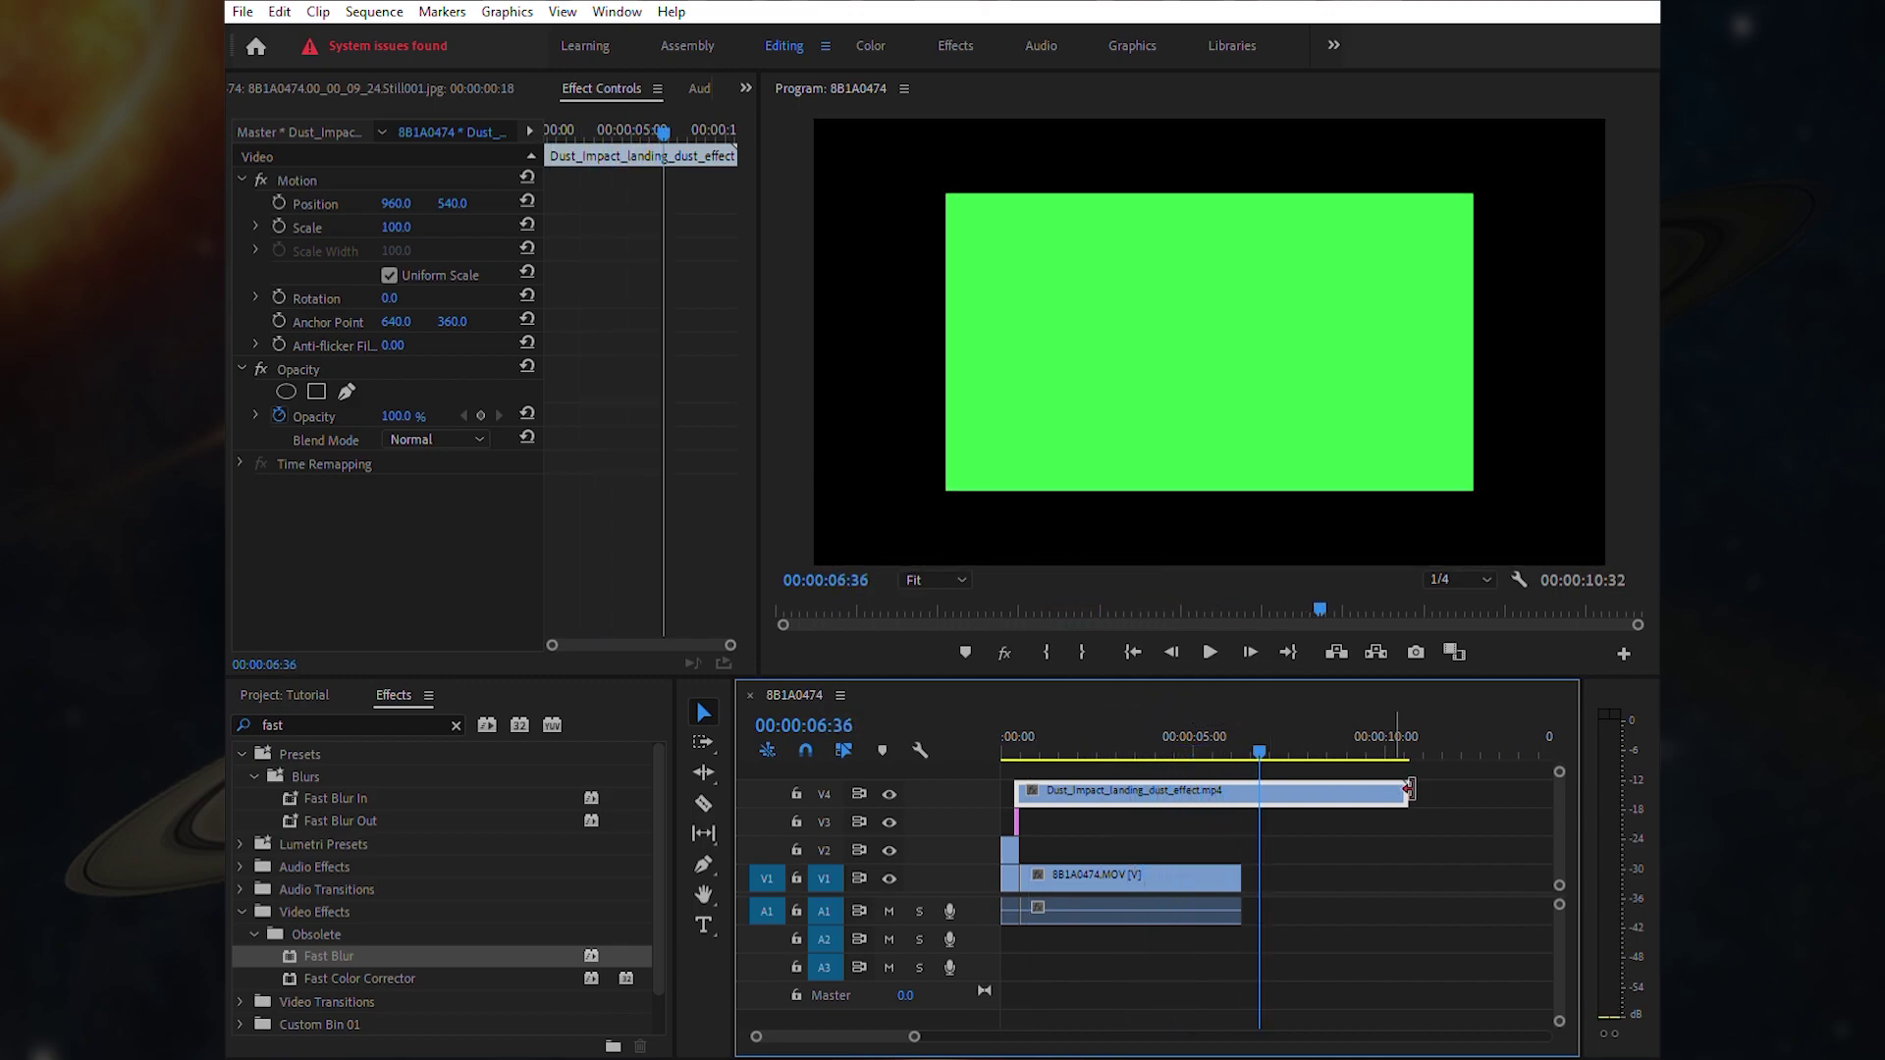
left_click_drag(1409, 789, 1258, 790)
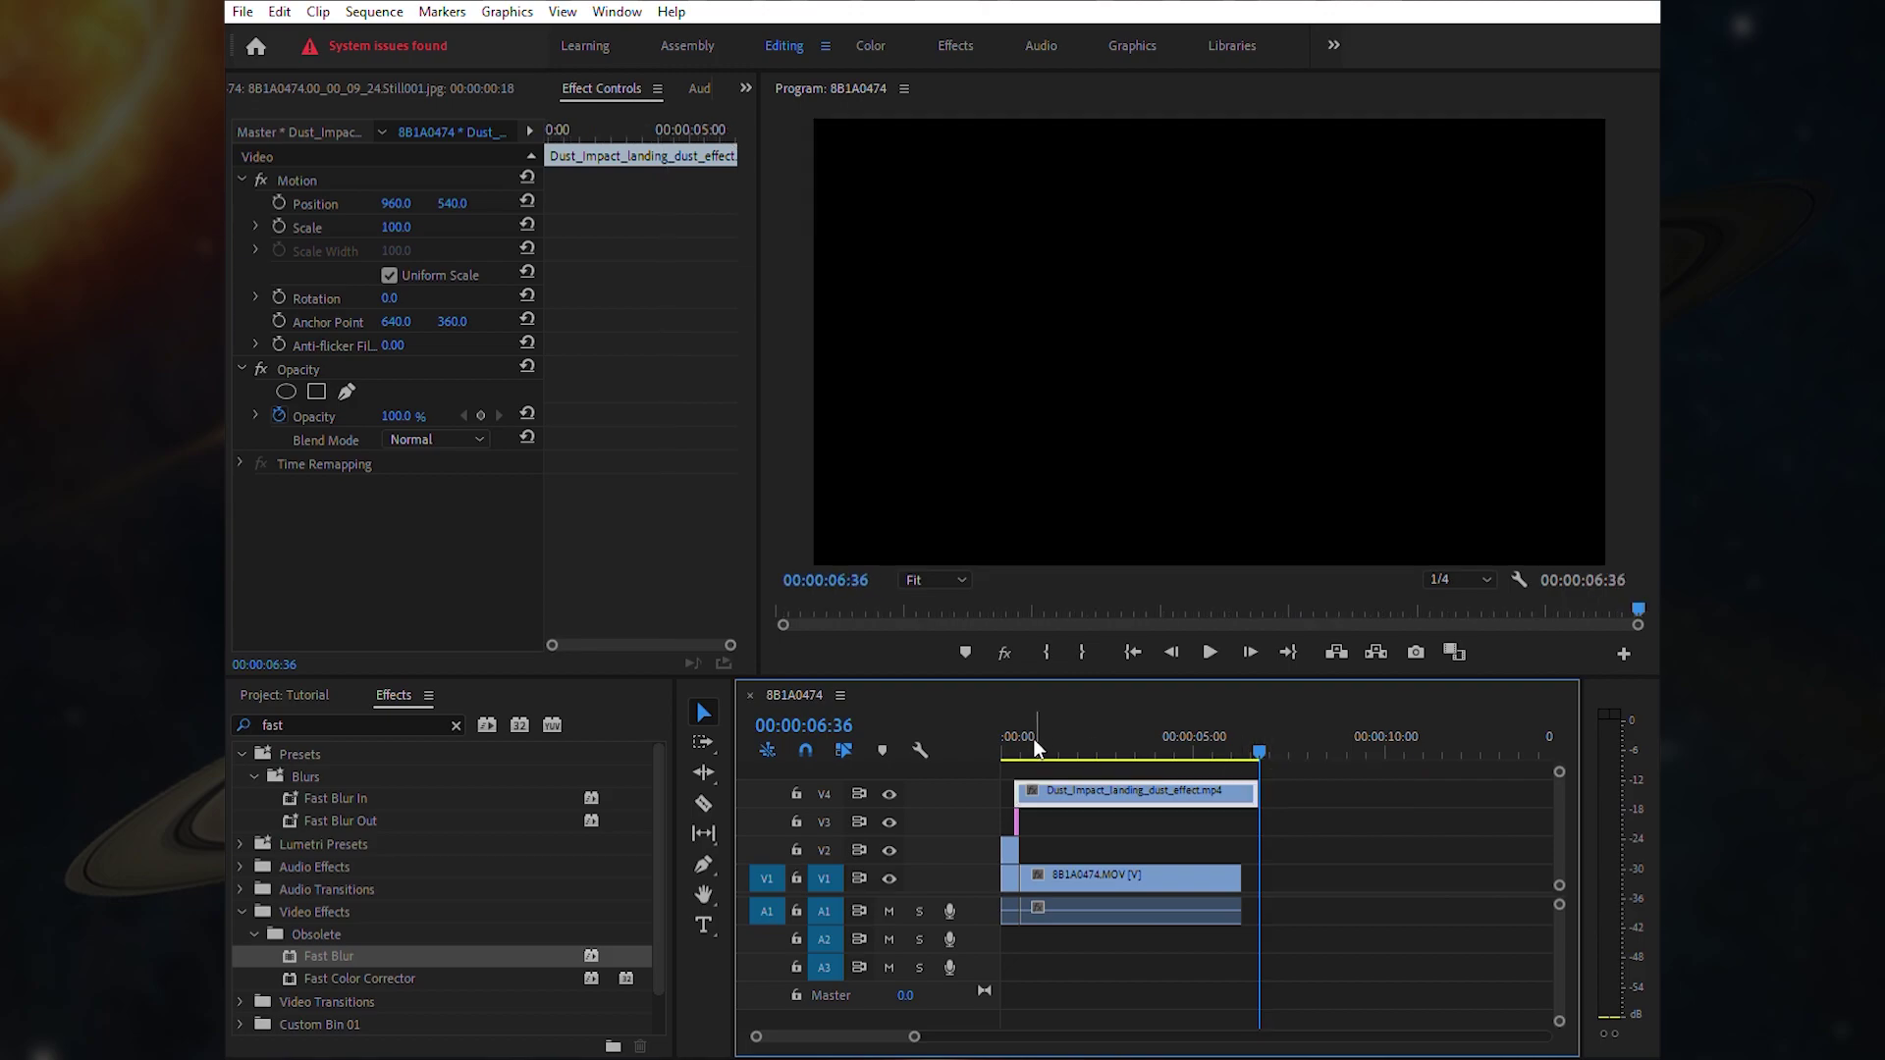
- Shift the dust clip on track V4 so it starts where the falling still ends
left_click(1016, 727)
left_click_drag(915, 1036, 882, 1025)
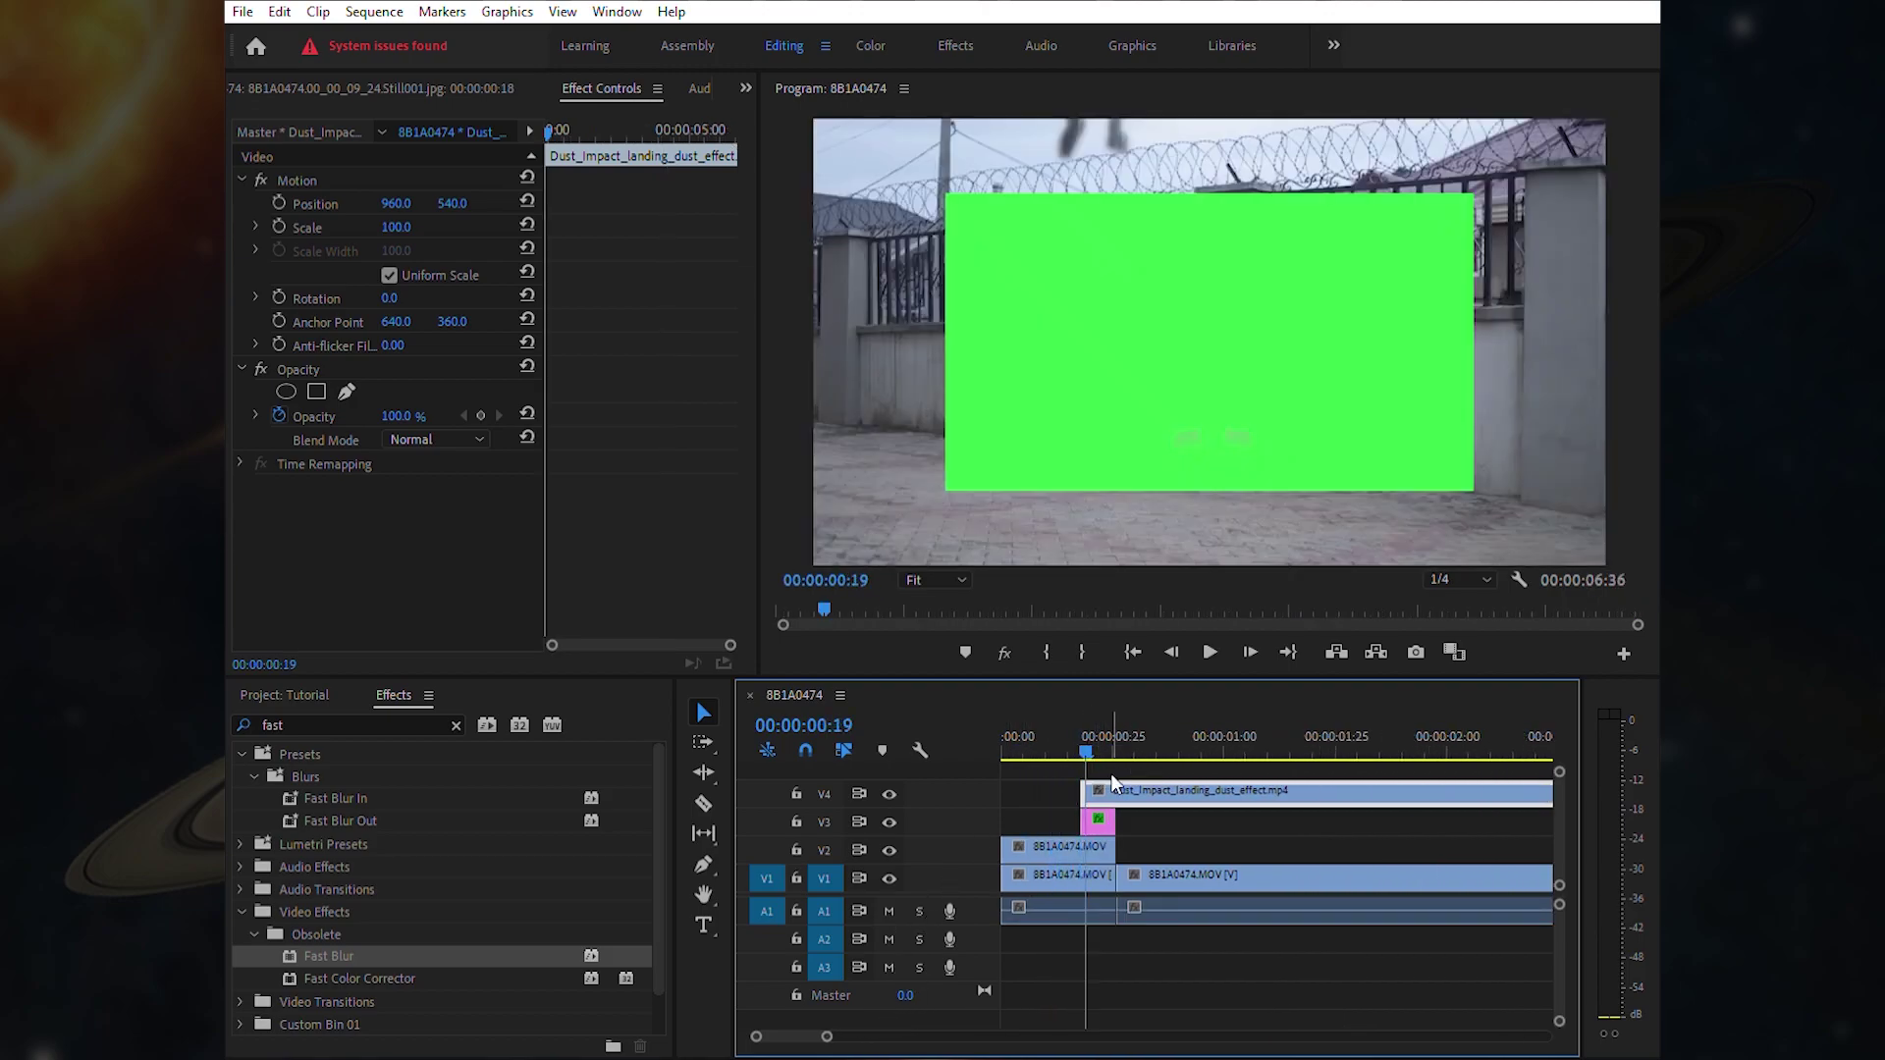
left_click_drag(1112, 788, 1148, 790)
- Apply the Ultra Key effect to the dust clip and sample its green background as the key color
left_click_drag(1093, 718, 1206, 746)
left_click(455, 725)
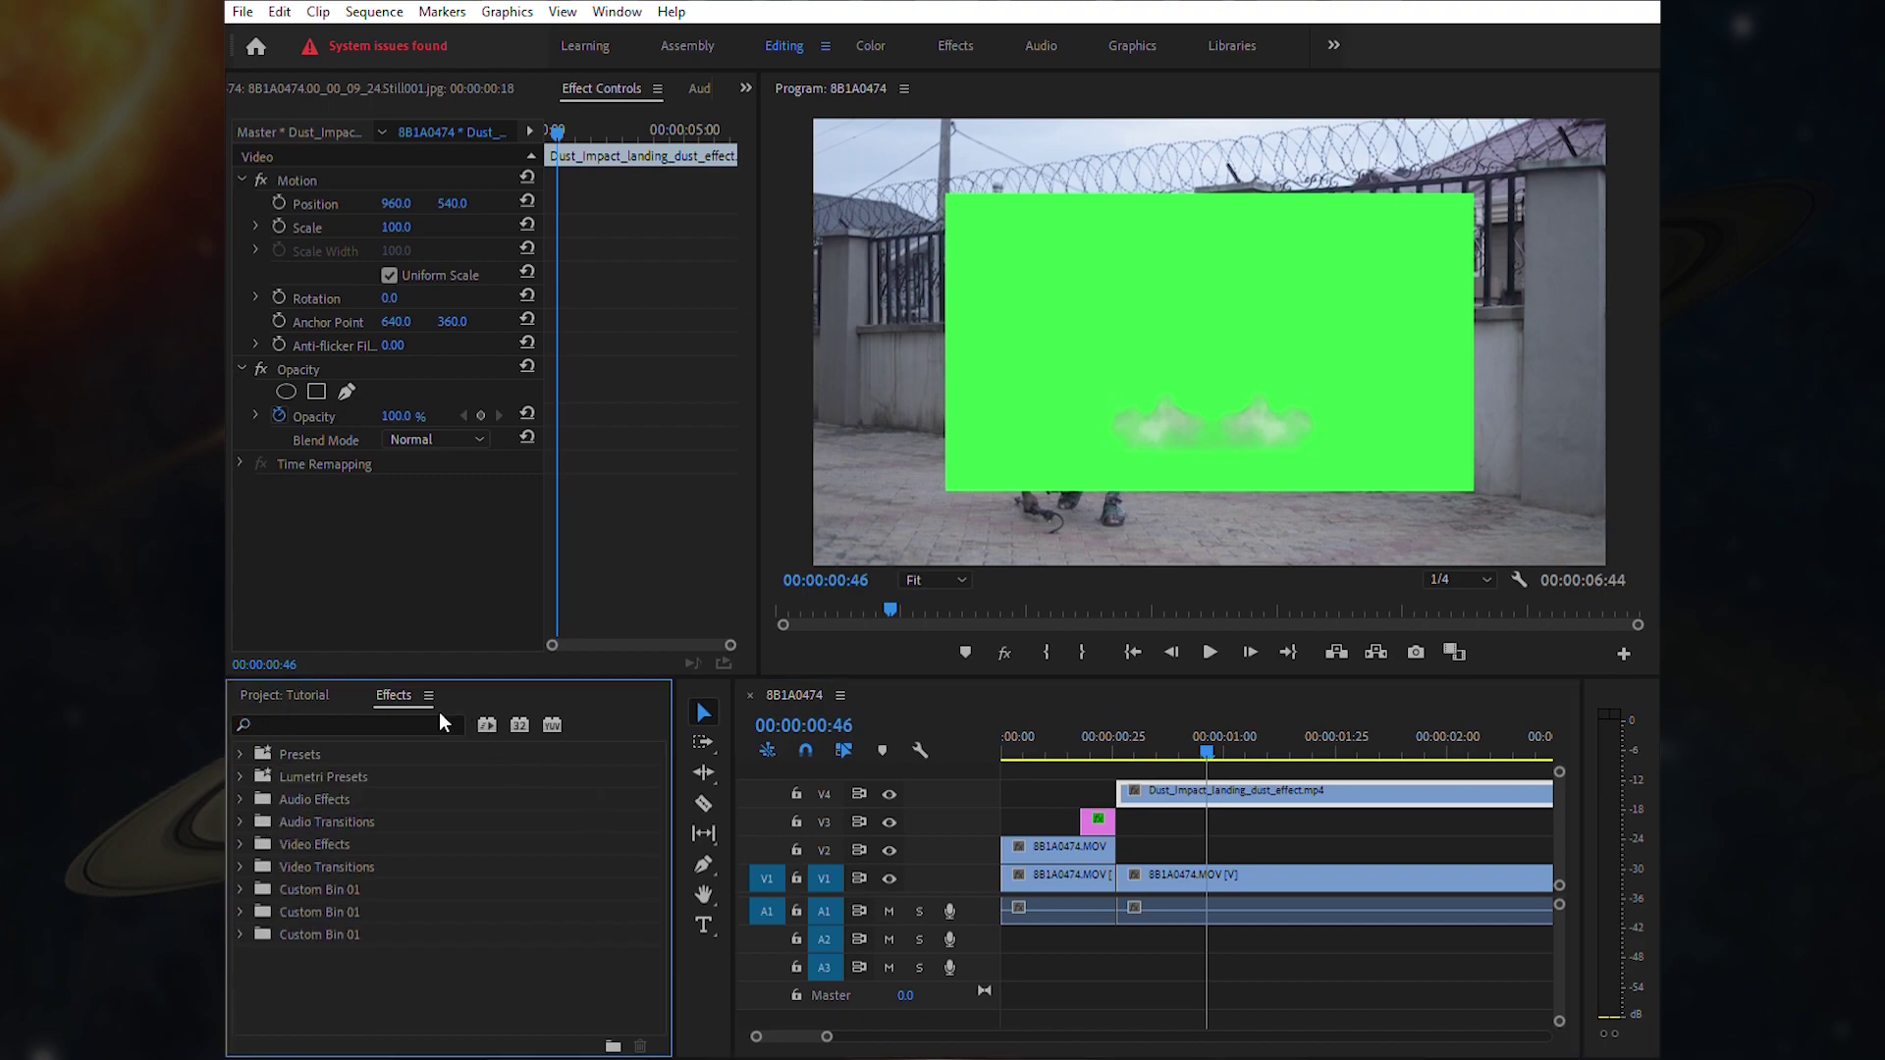
left_click(439, 724)
type("ul")
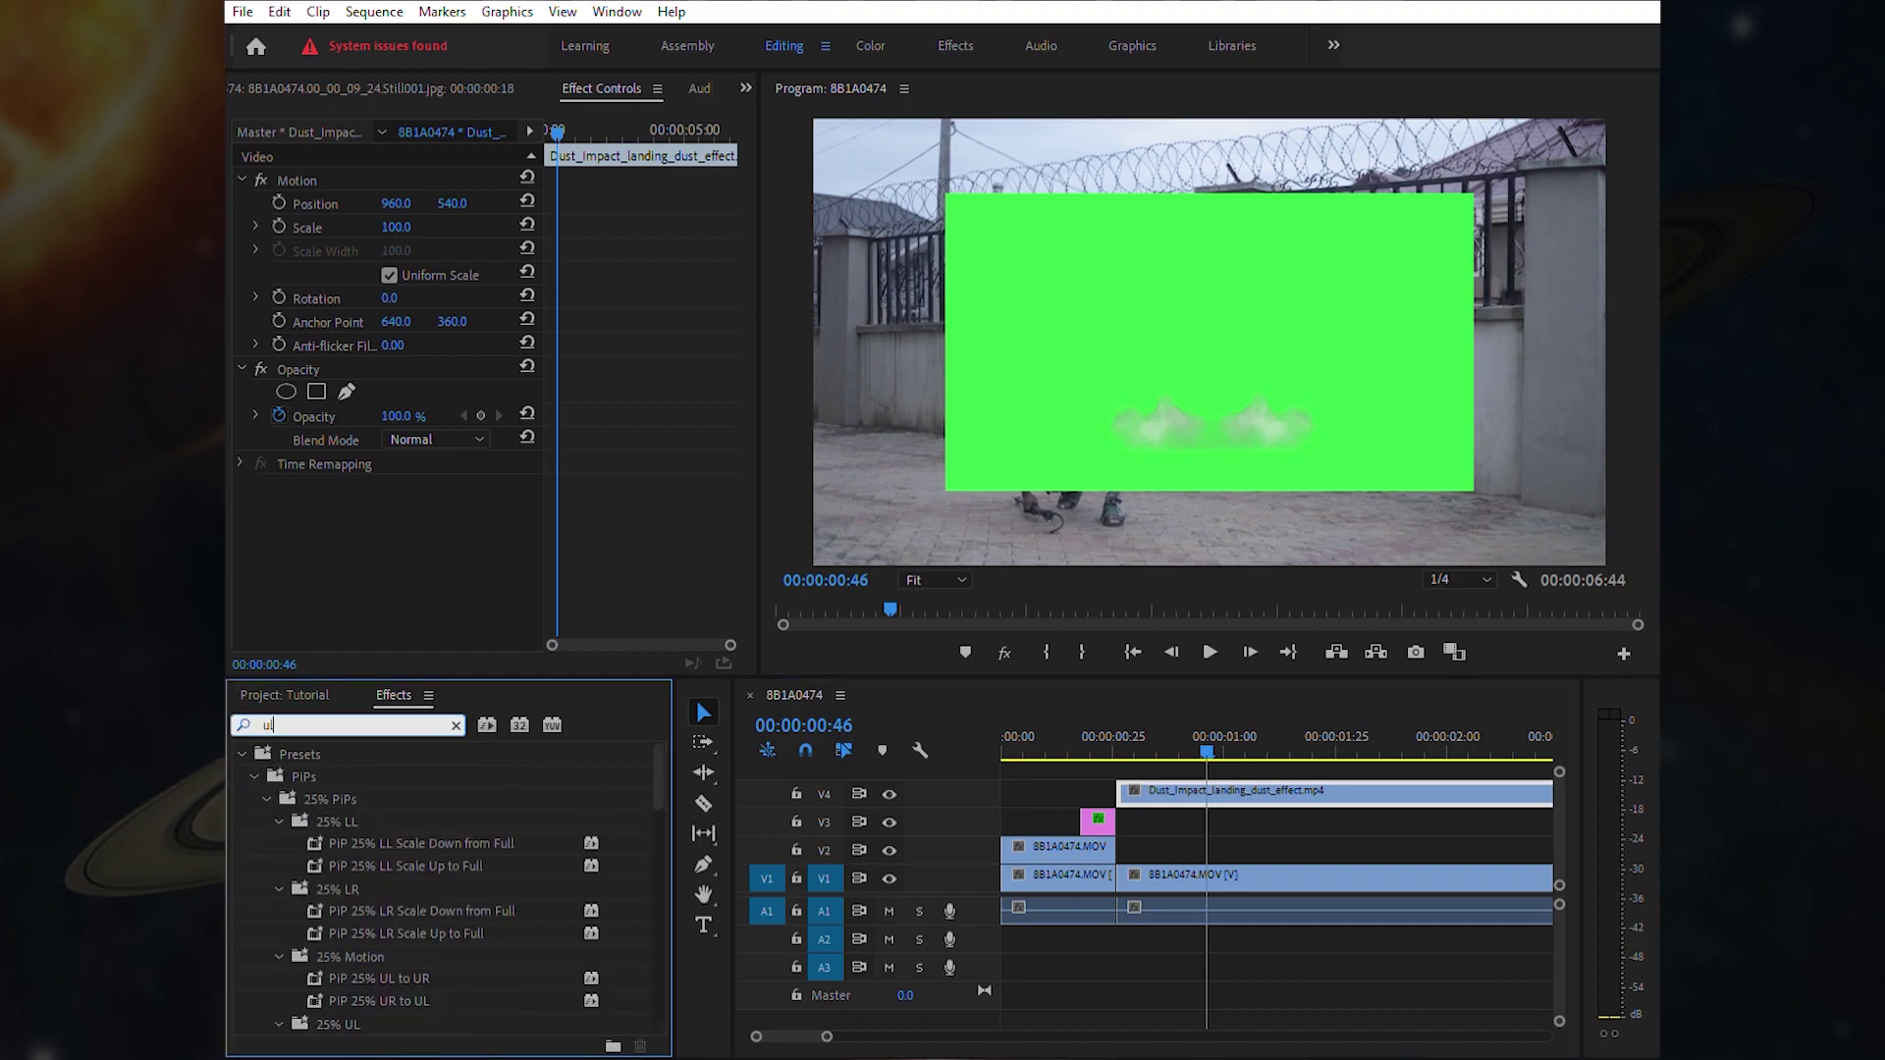
type("tr")
left_click_drag(403, 884, 1219, 789)
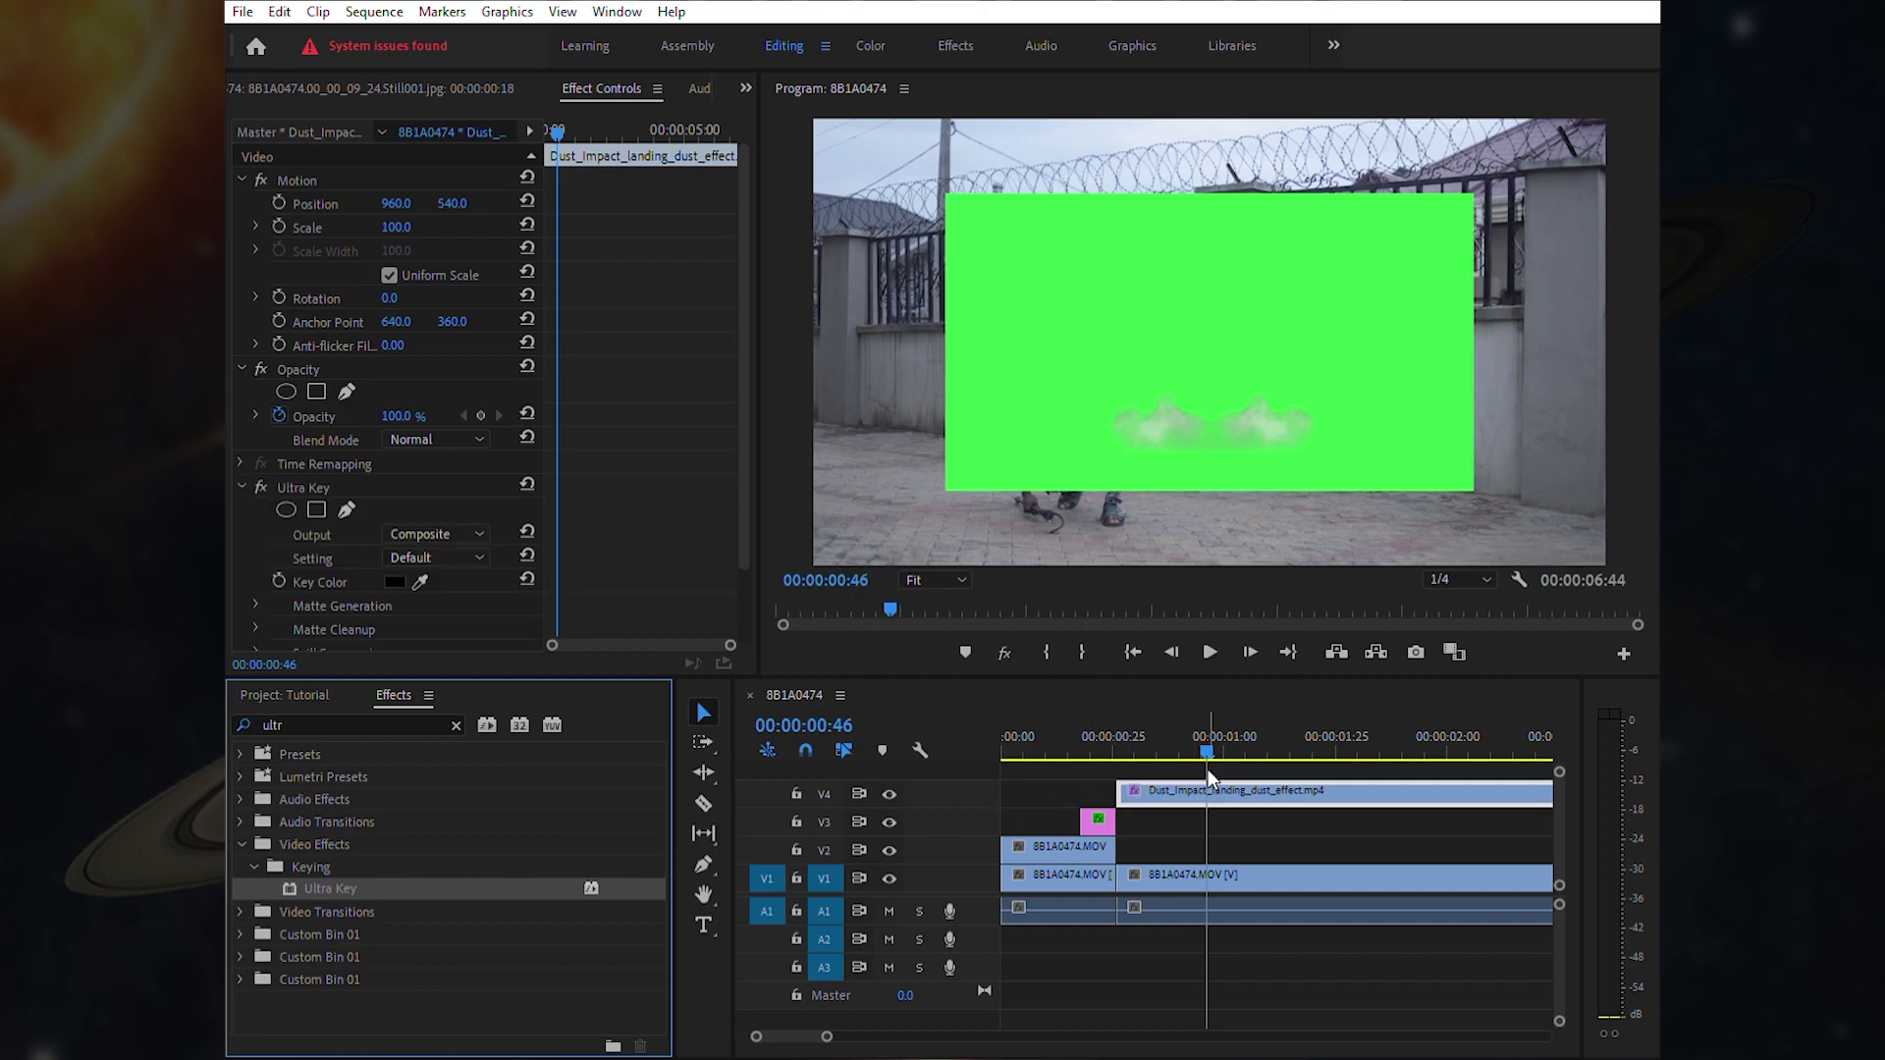
left_click(421, 581)
left_click(1104, 297)
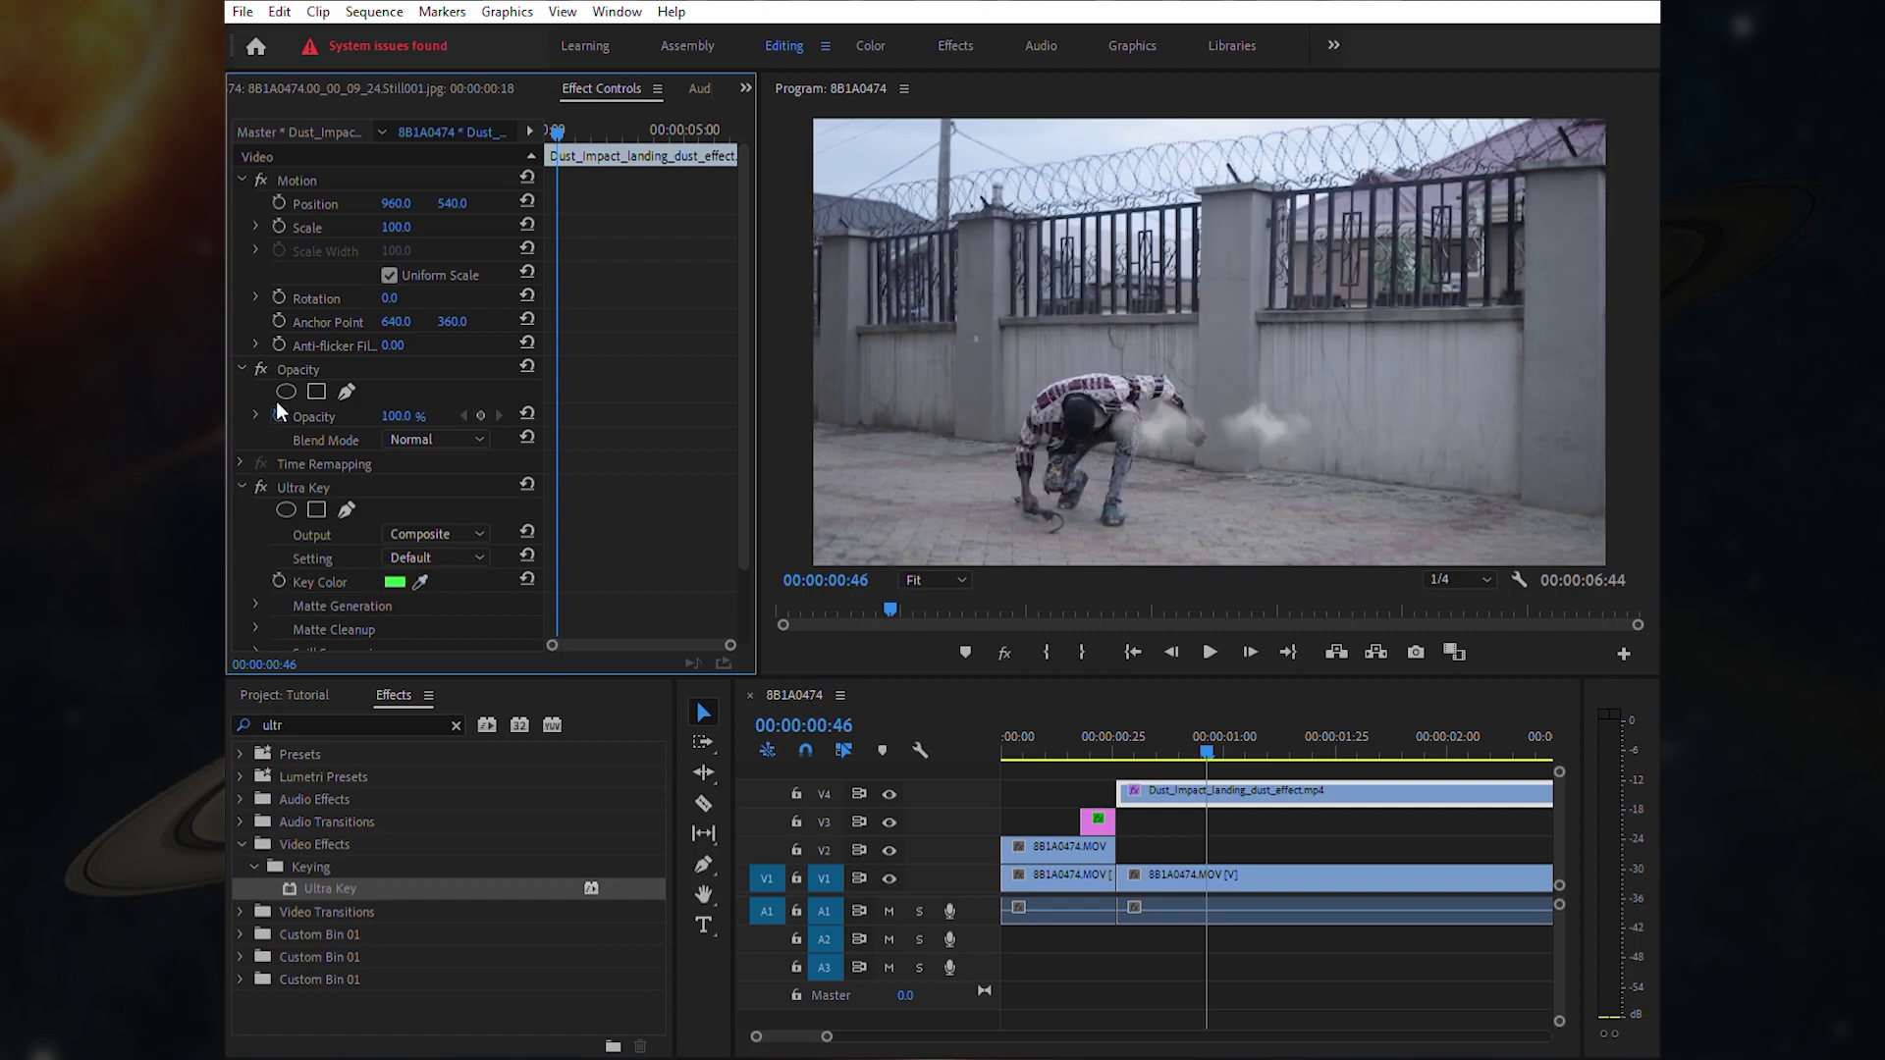
- Place the dust under the landing man's feet at about 650, 709 and enlarge it to about 116% scale
left_click(426, 180)
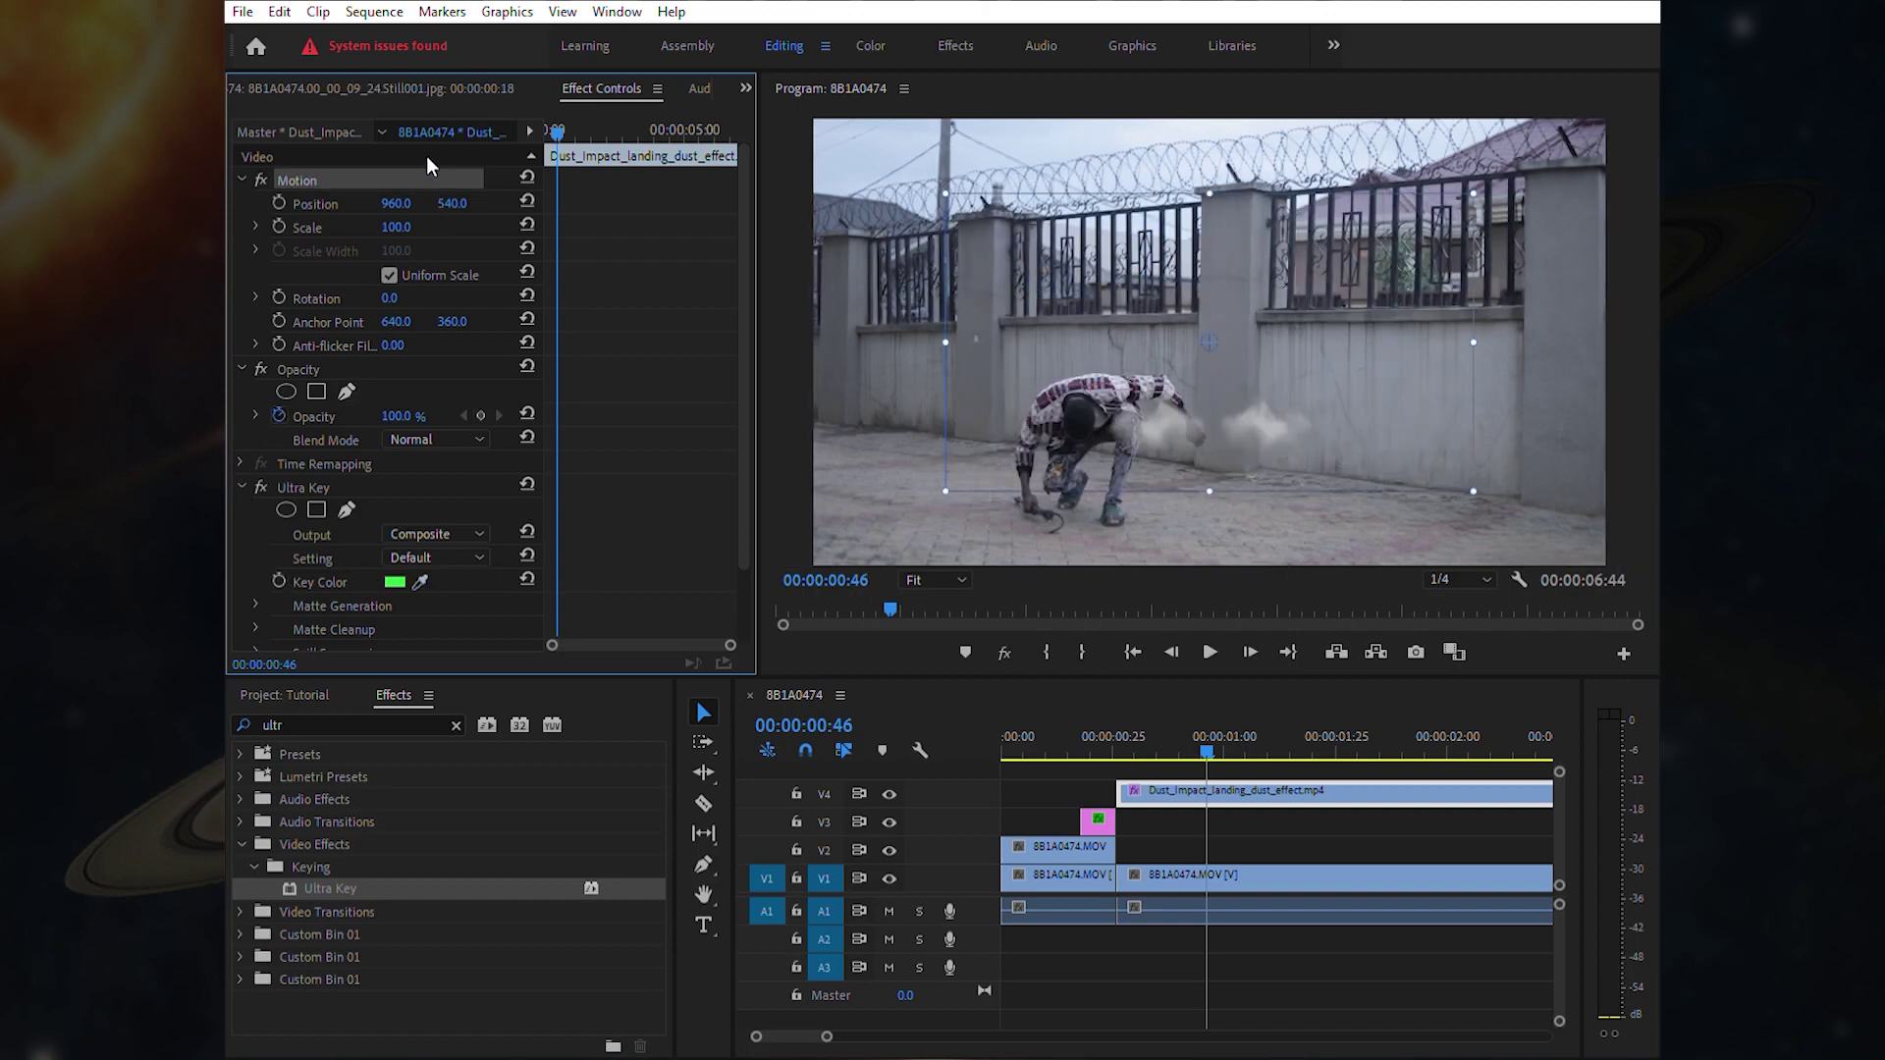
left_click_drag(1275, 417, 1223, 468)
left_click_drag(1361, 421, 1399, 423)
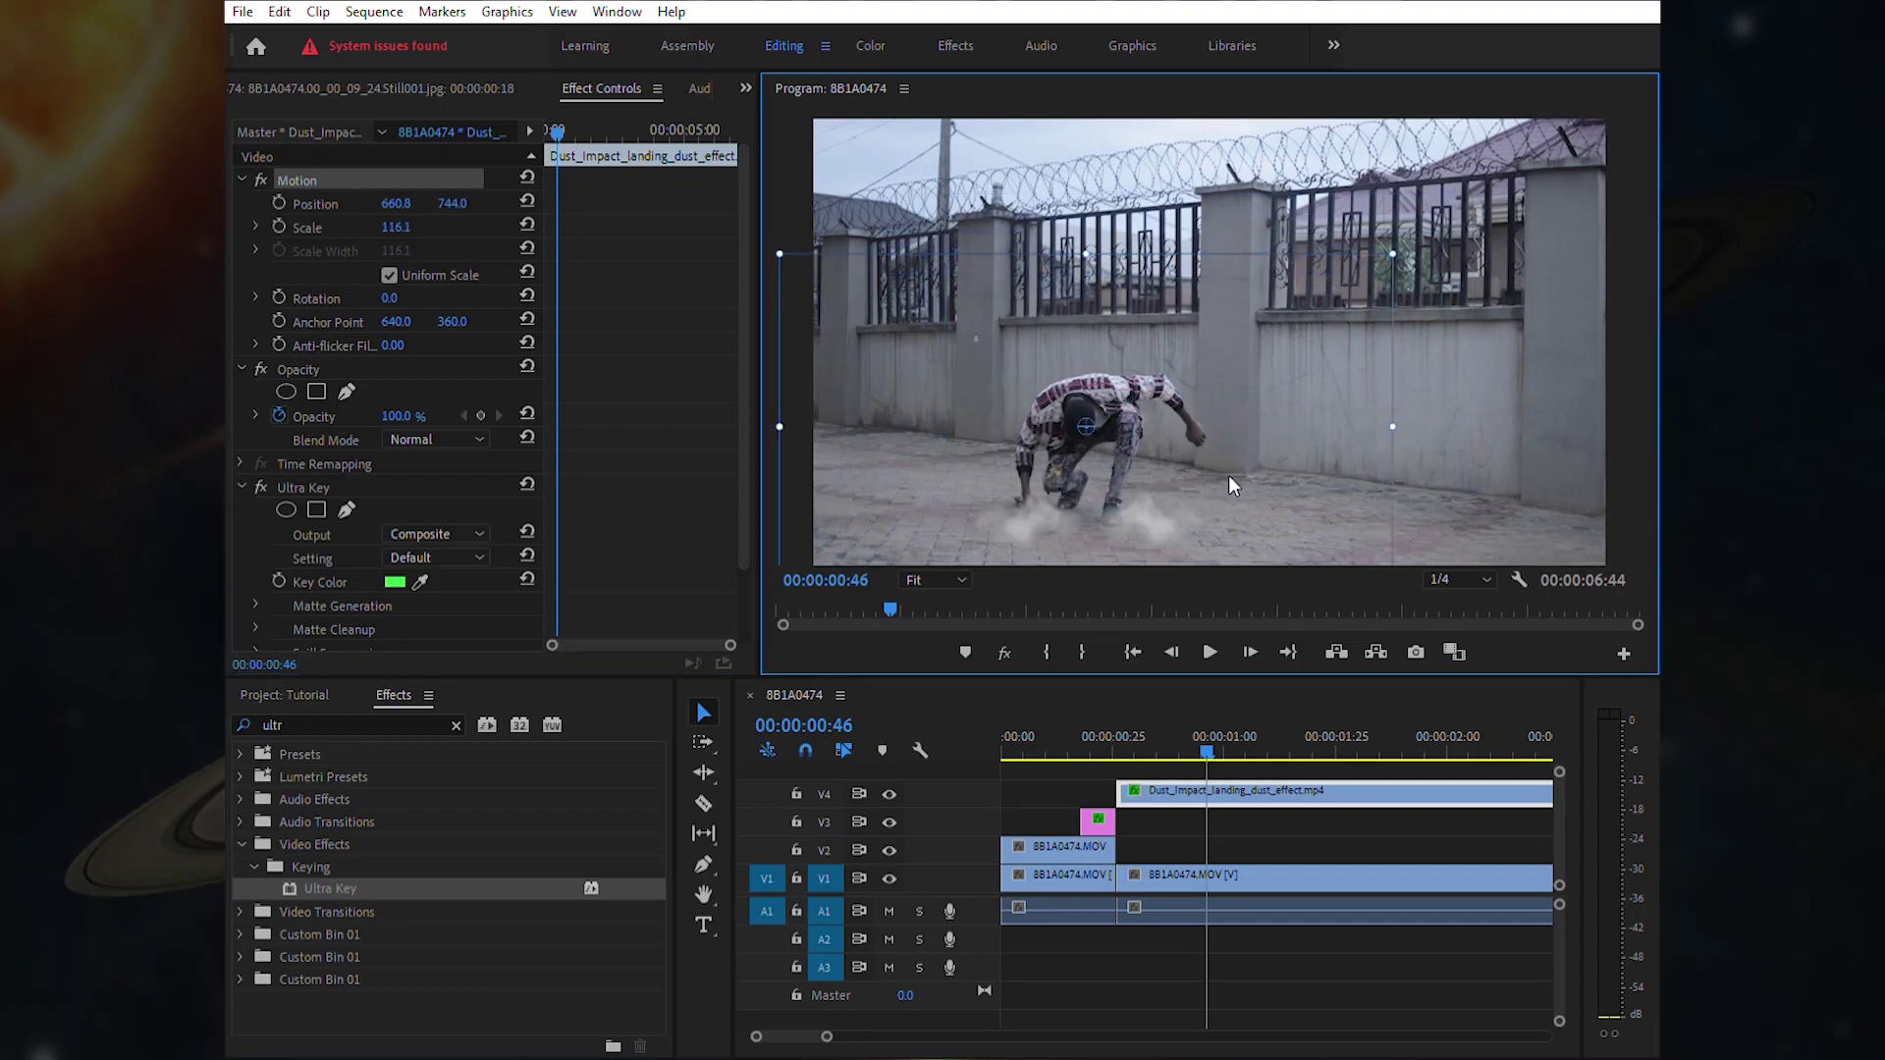
left_click_drag(1228, 475, 1223, 461)
- Check the dust at 00:00:01:20, turn off keyframing for its opacity and set the opacity to 30%
left_click_drag(1201, 715, 1311, 711)
key("space")
left_click(1131, 709)
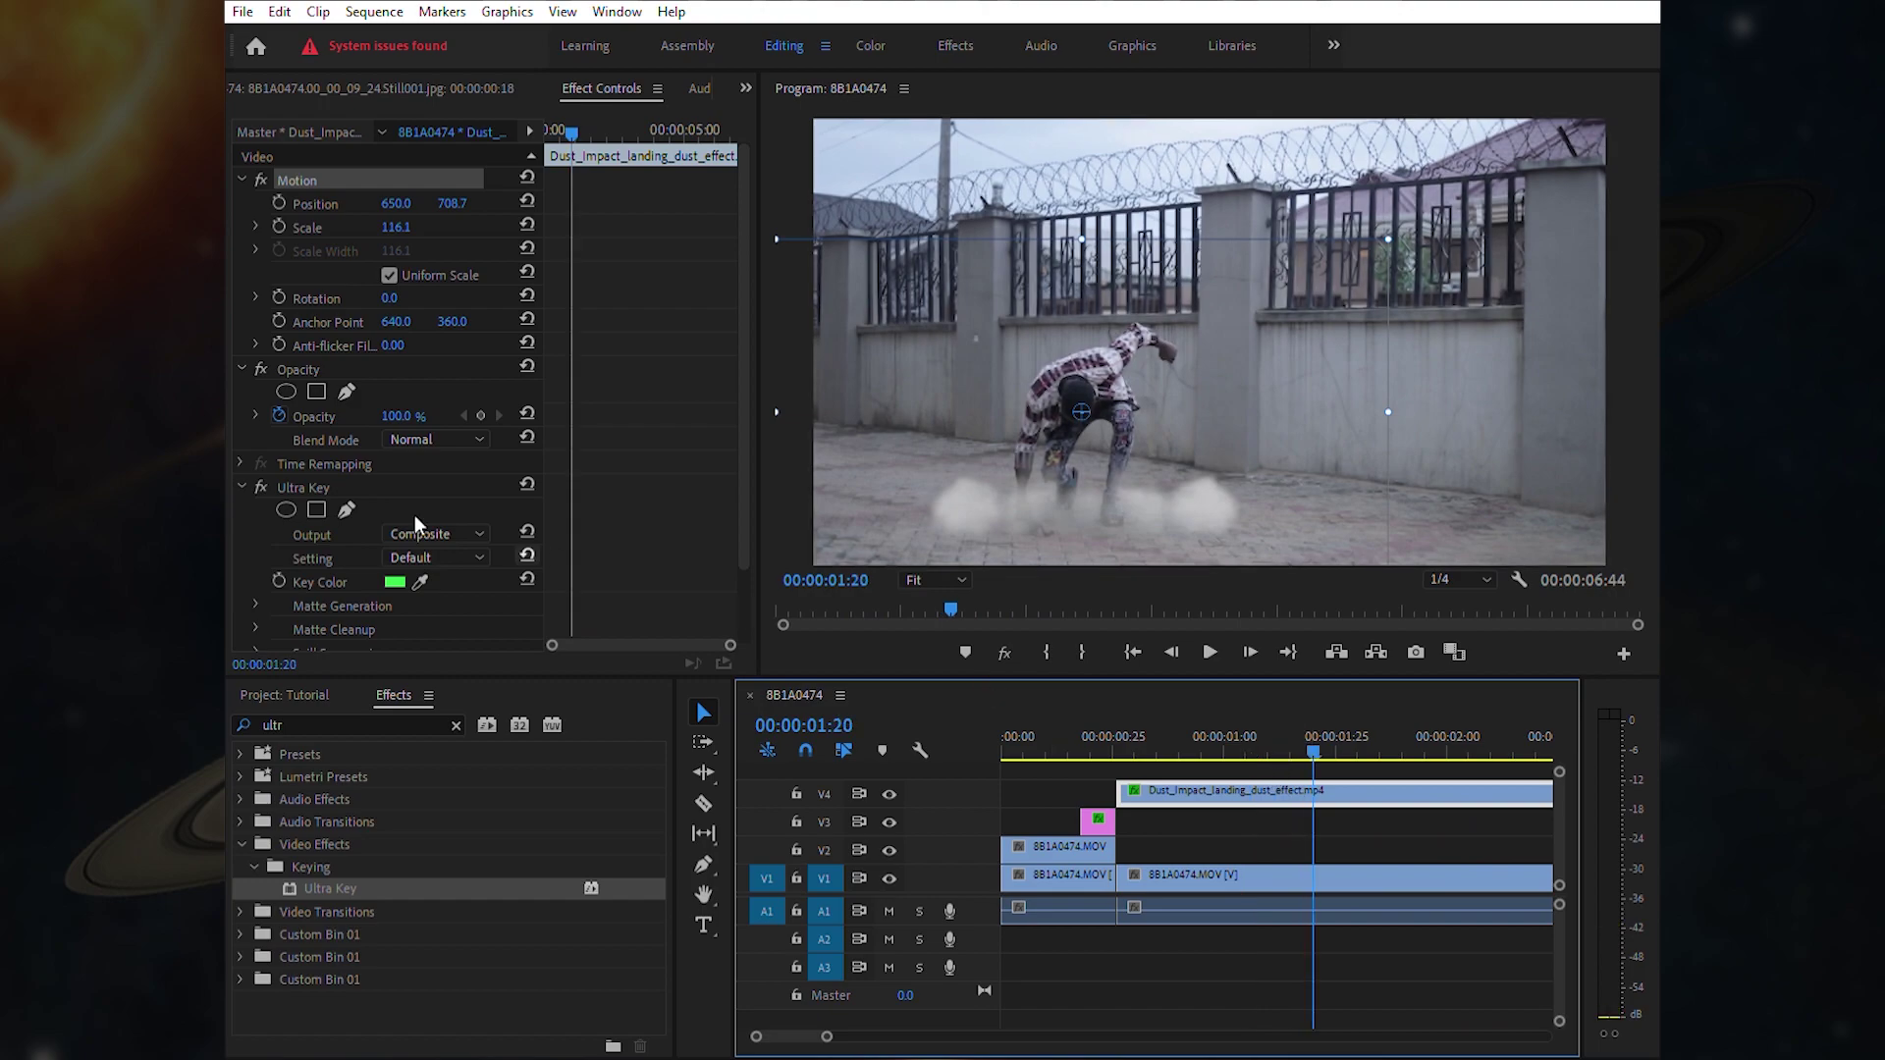
left_click(497, 406)
left_click(397, 416)
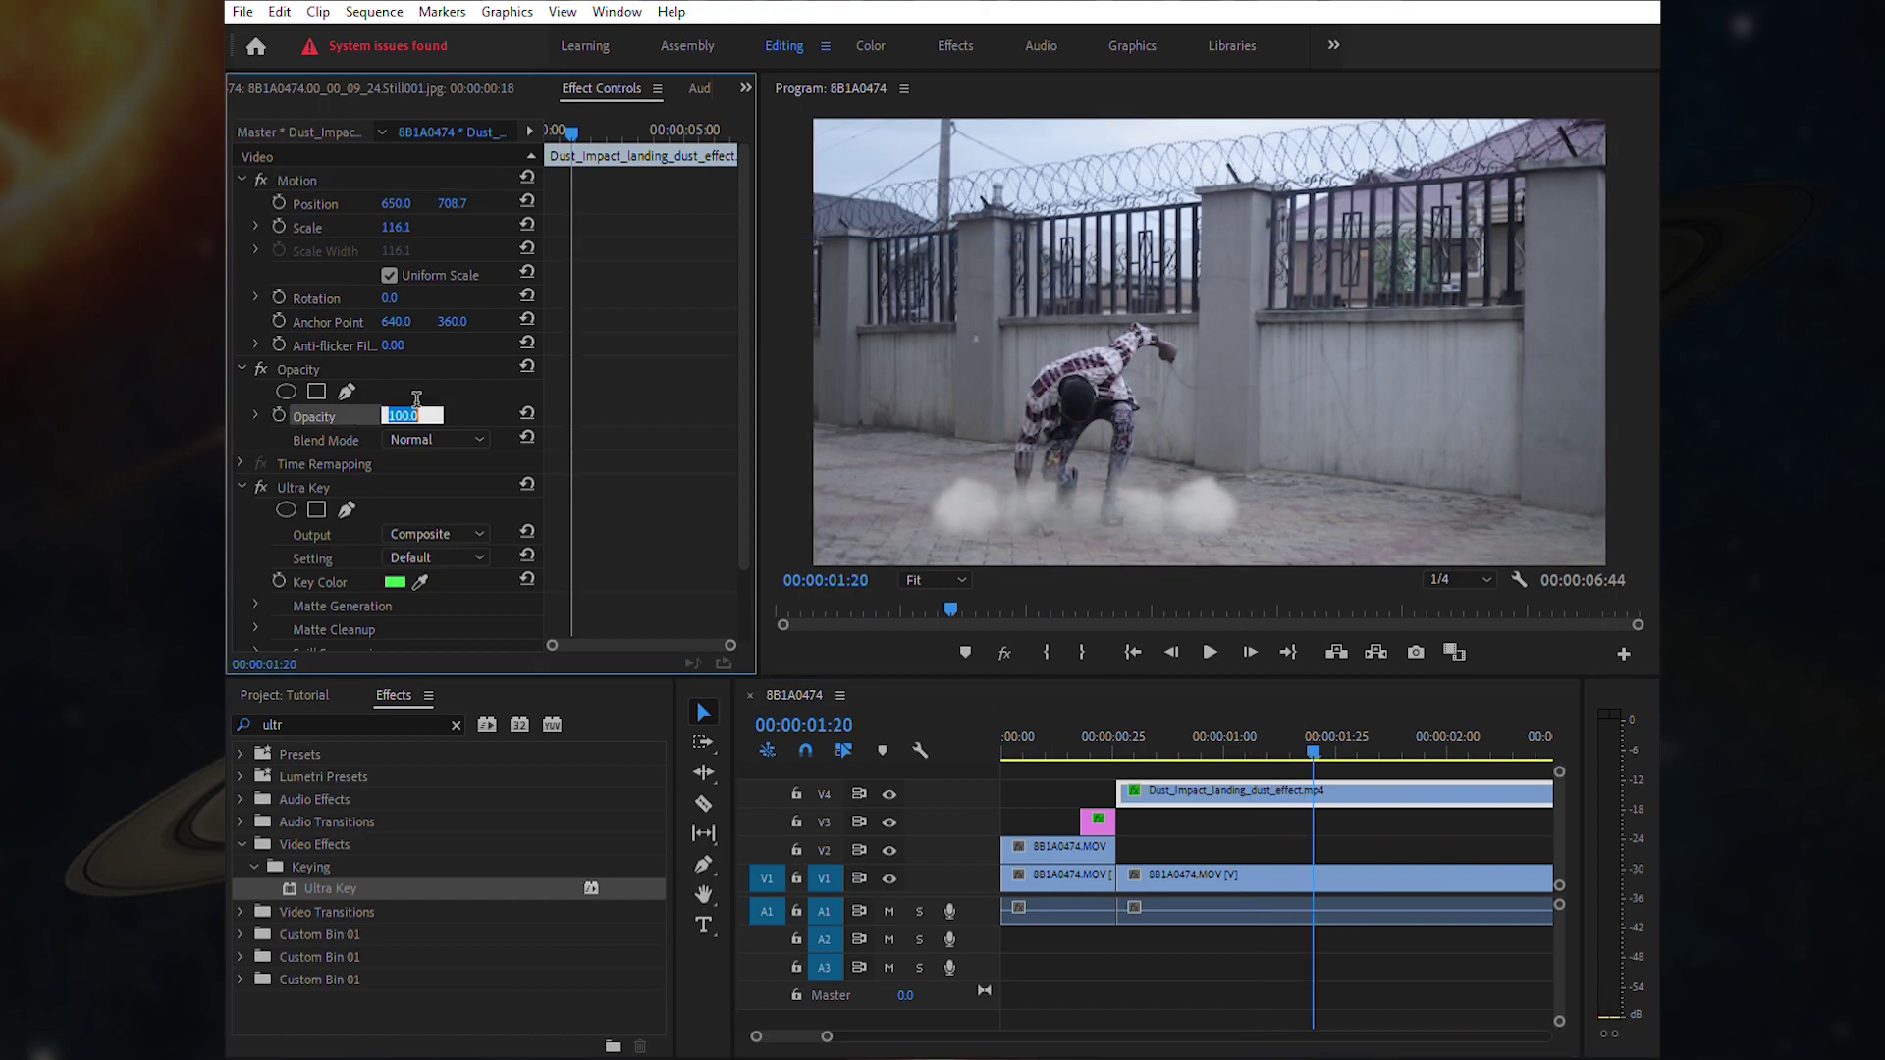
type("30")
key("Return")
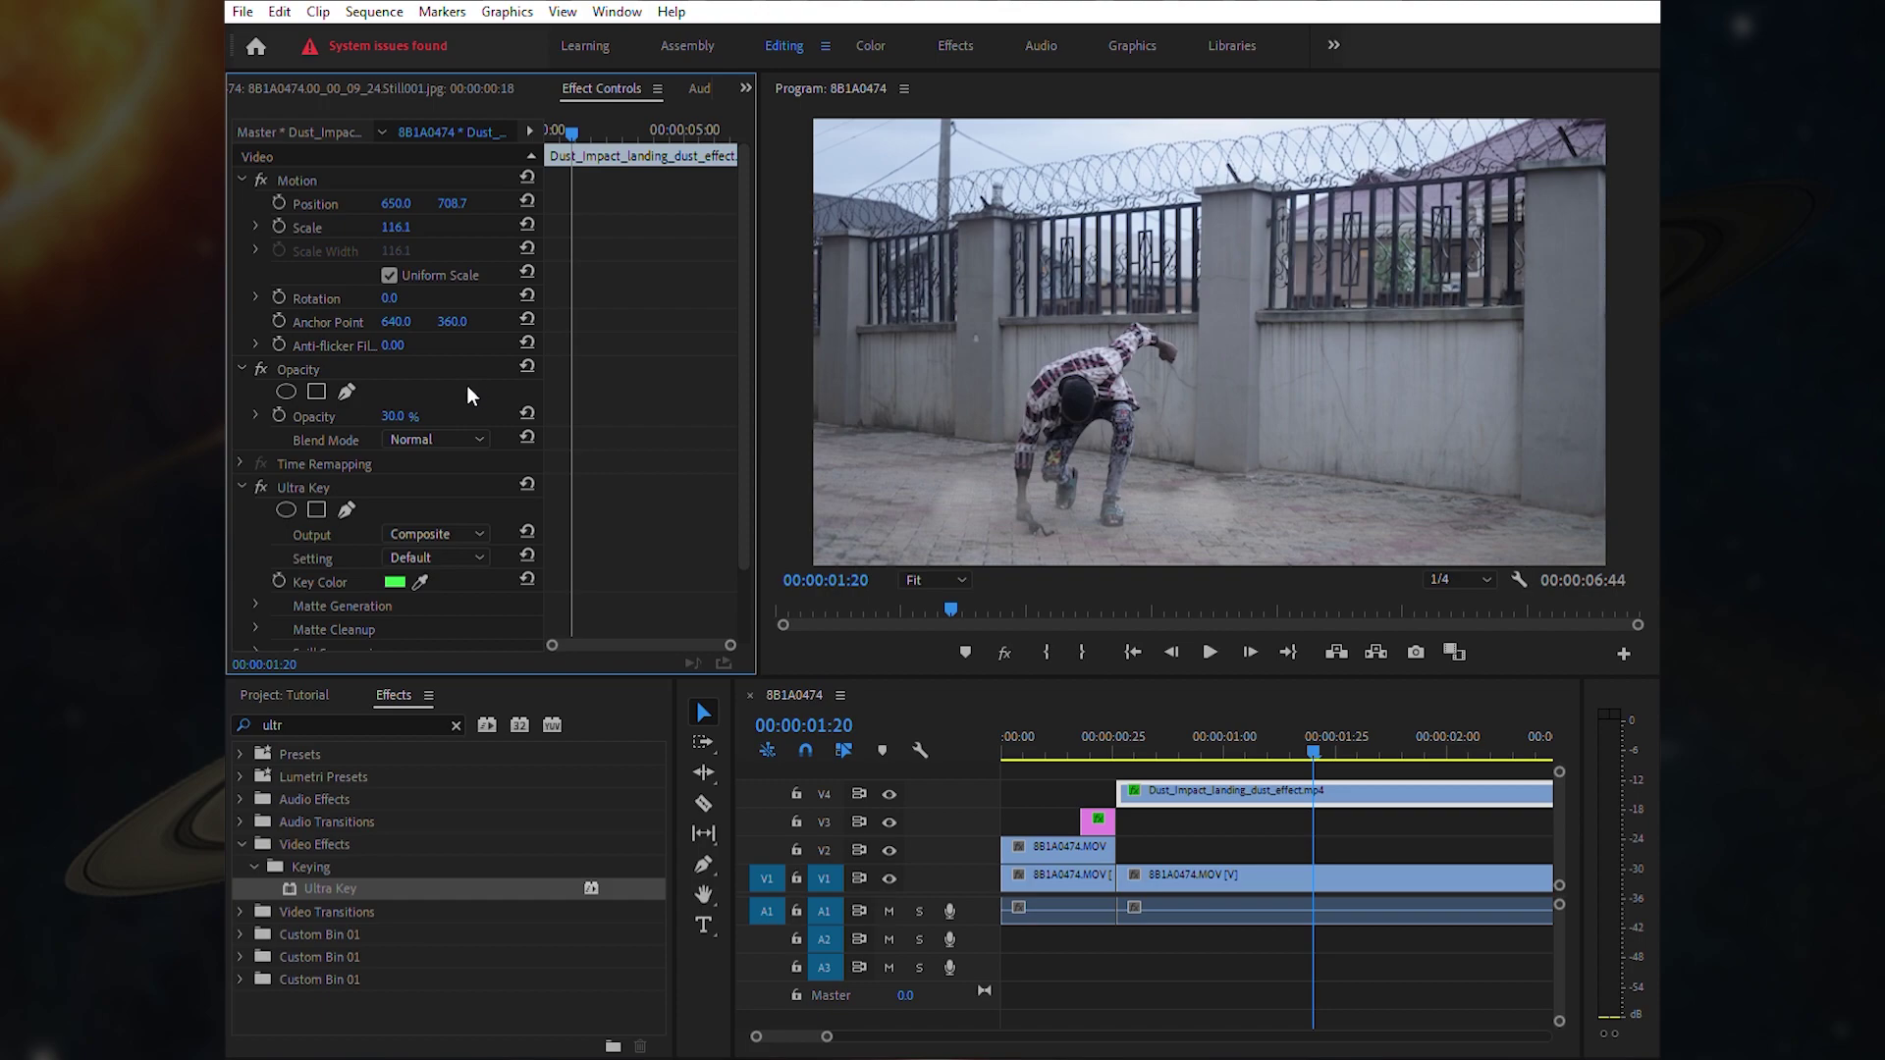
- Enlarge the dust clip to about 186% scale and move it to about 669, 592 around the landing man
left_click_drag(1286, 731, 1353, 702)
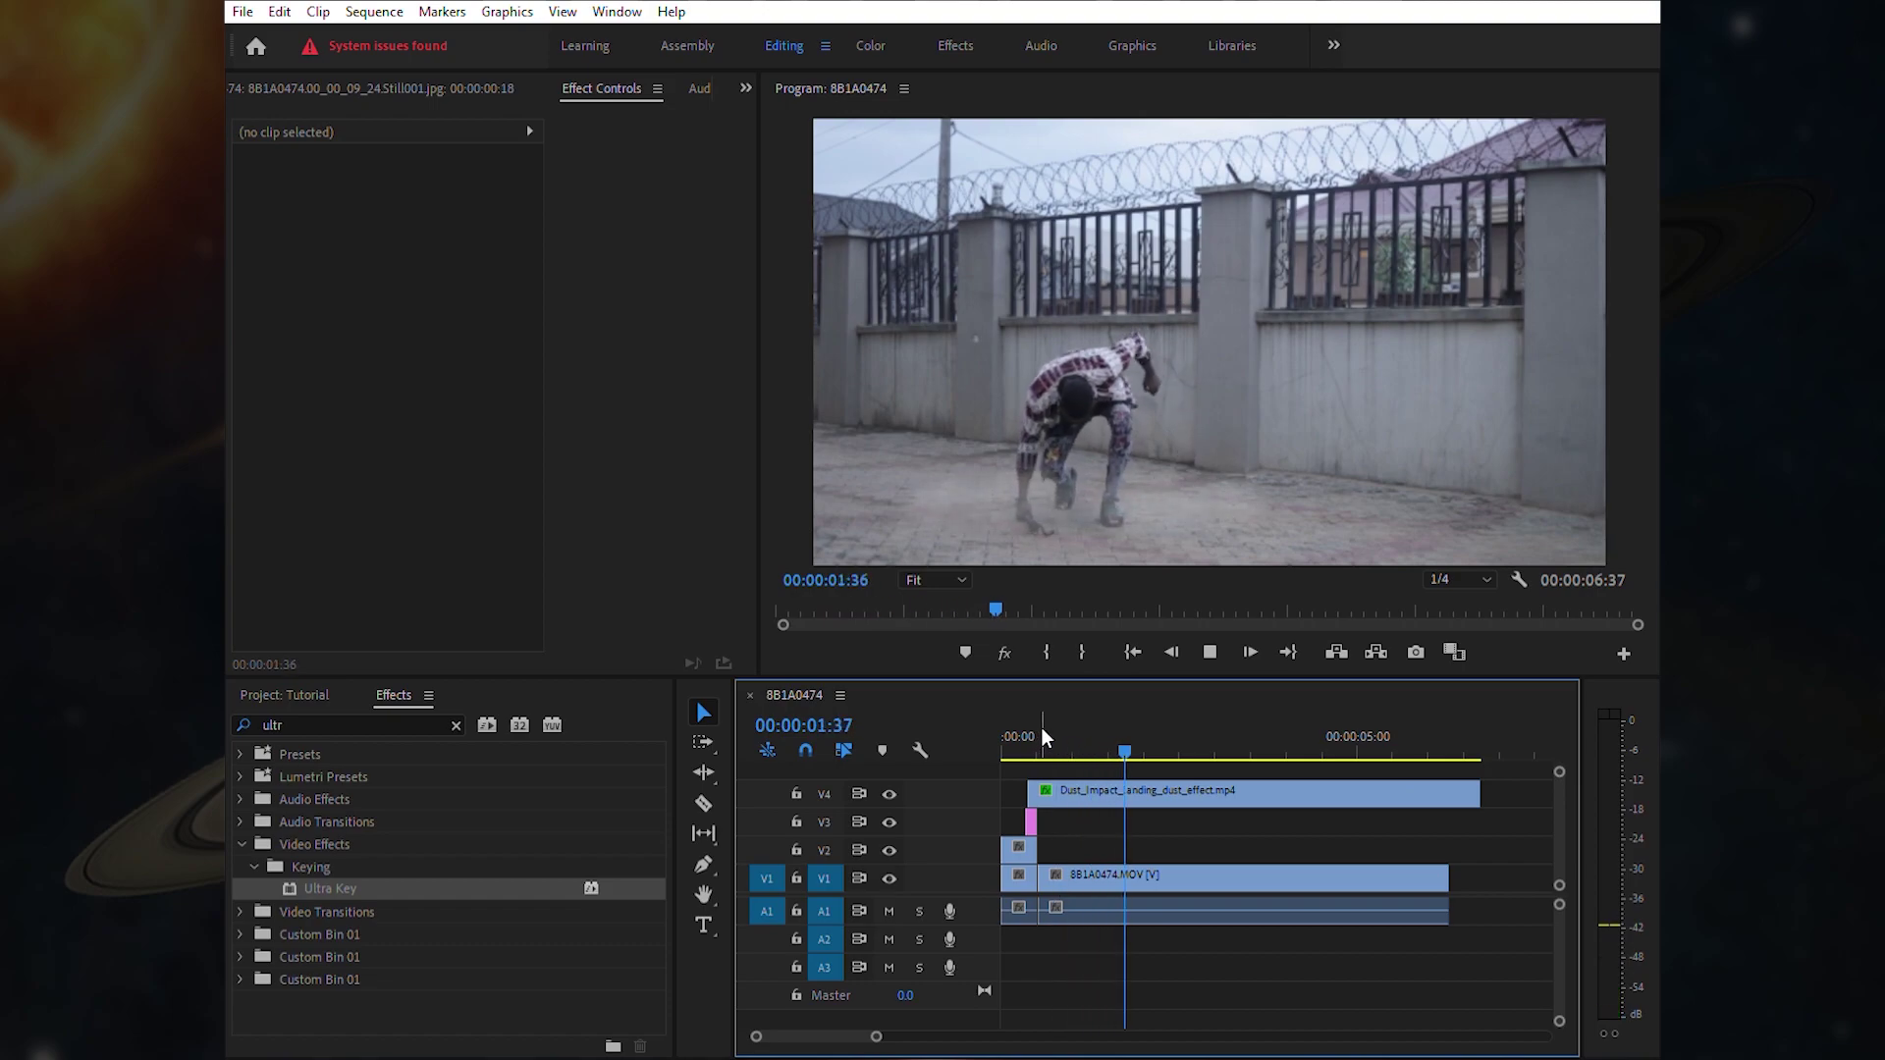
left_click_drag(1056, 714, 1029, 710)
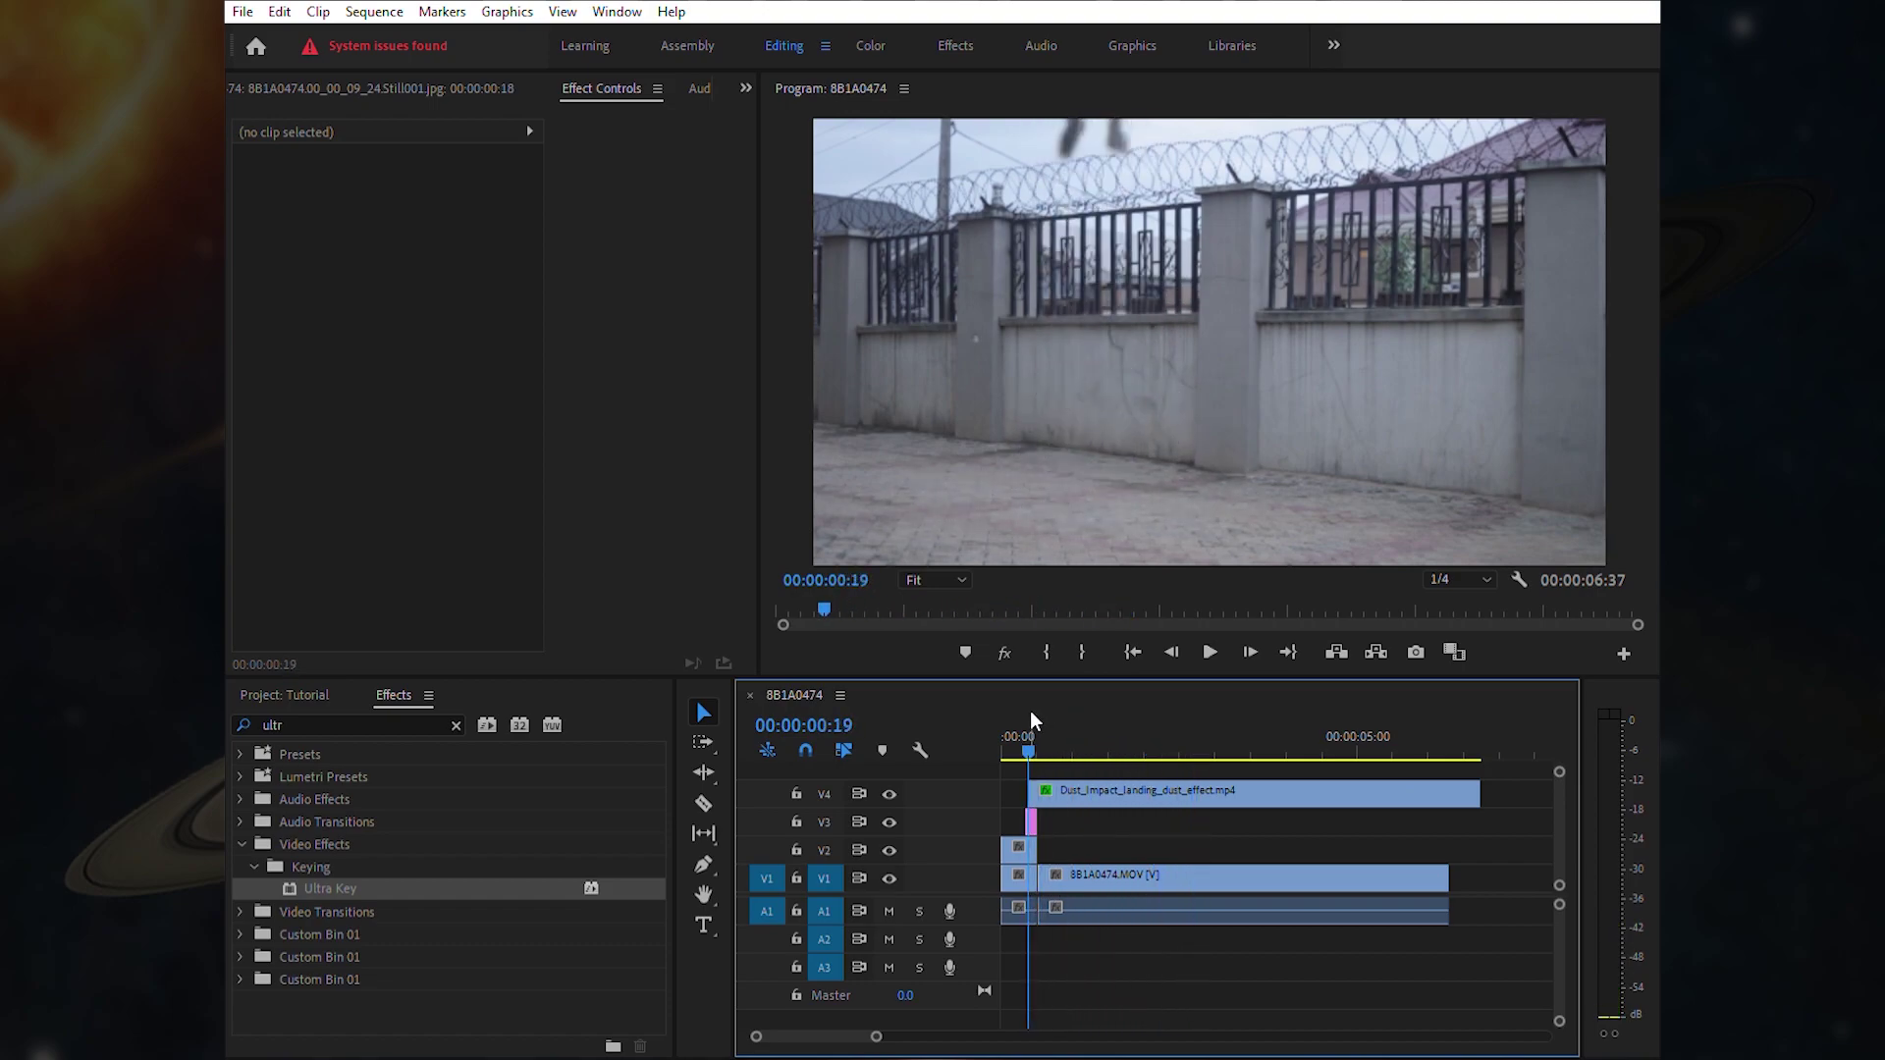
left_click(1104, 791)
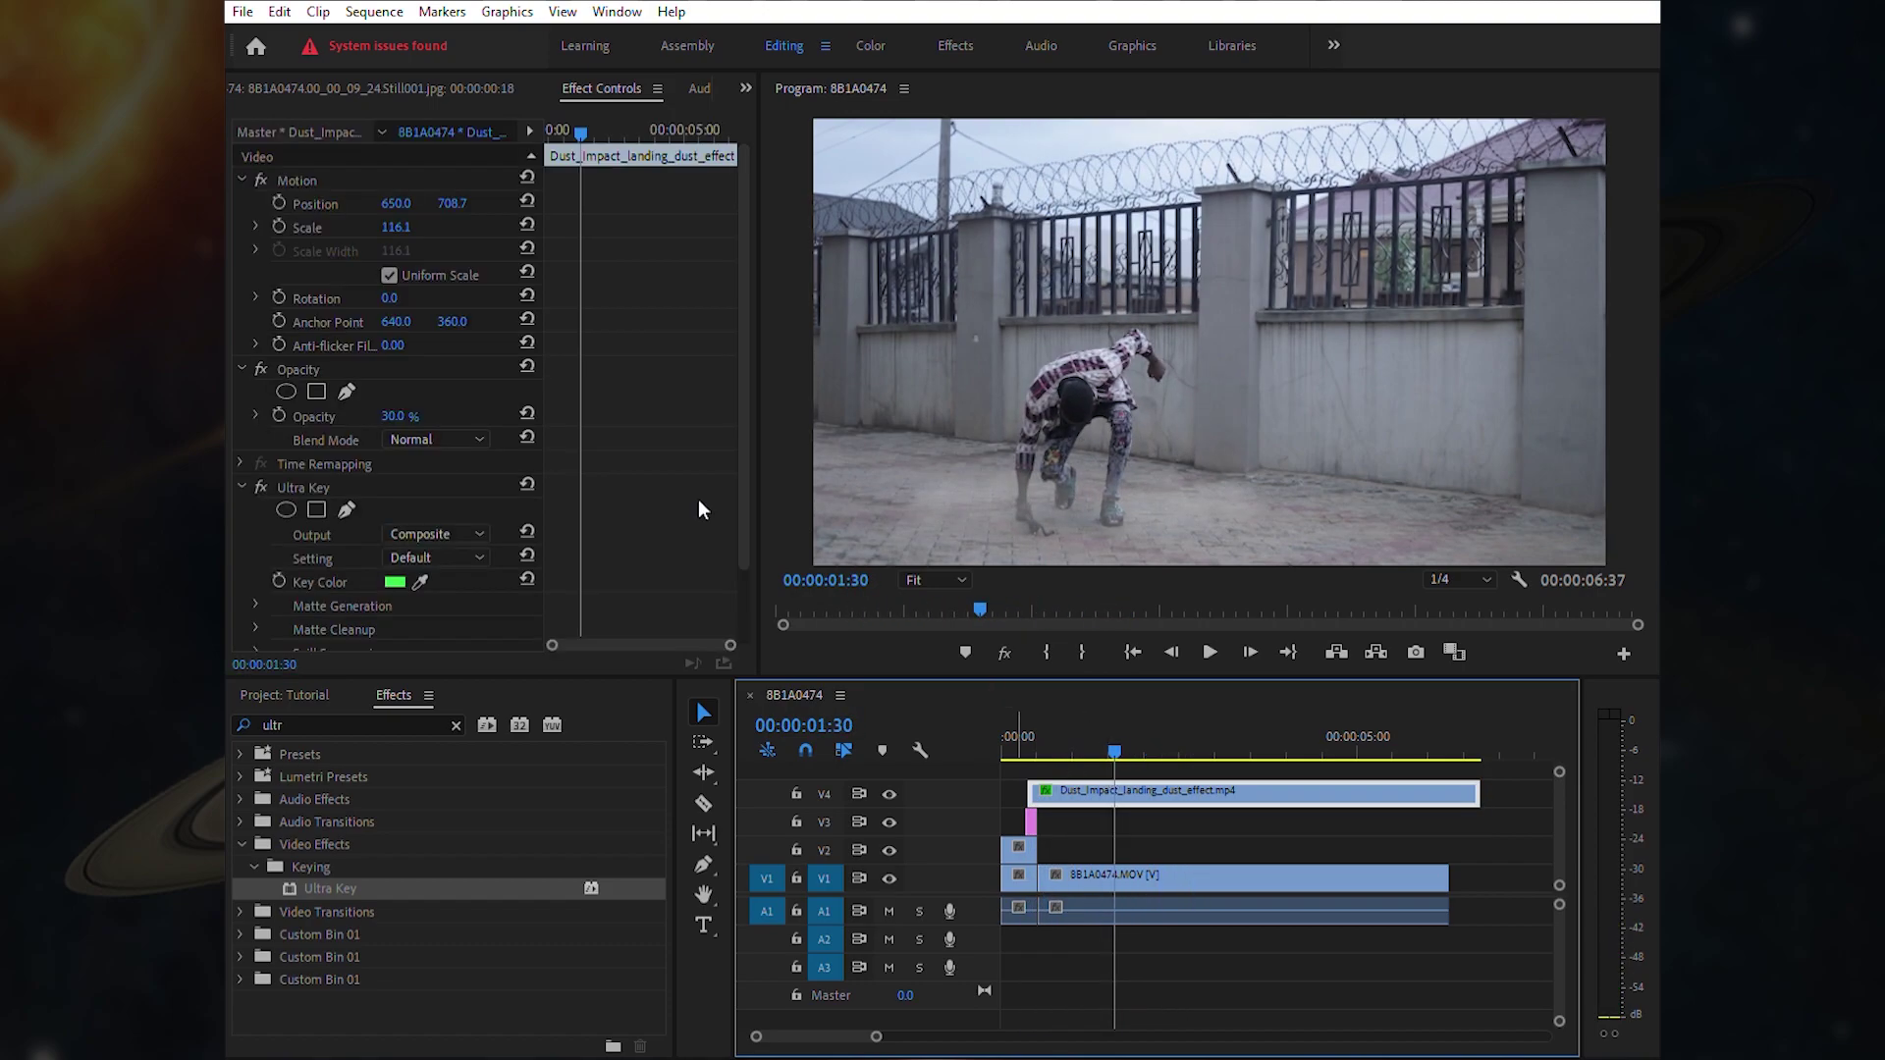
left_click(475, 180)
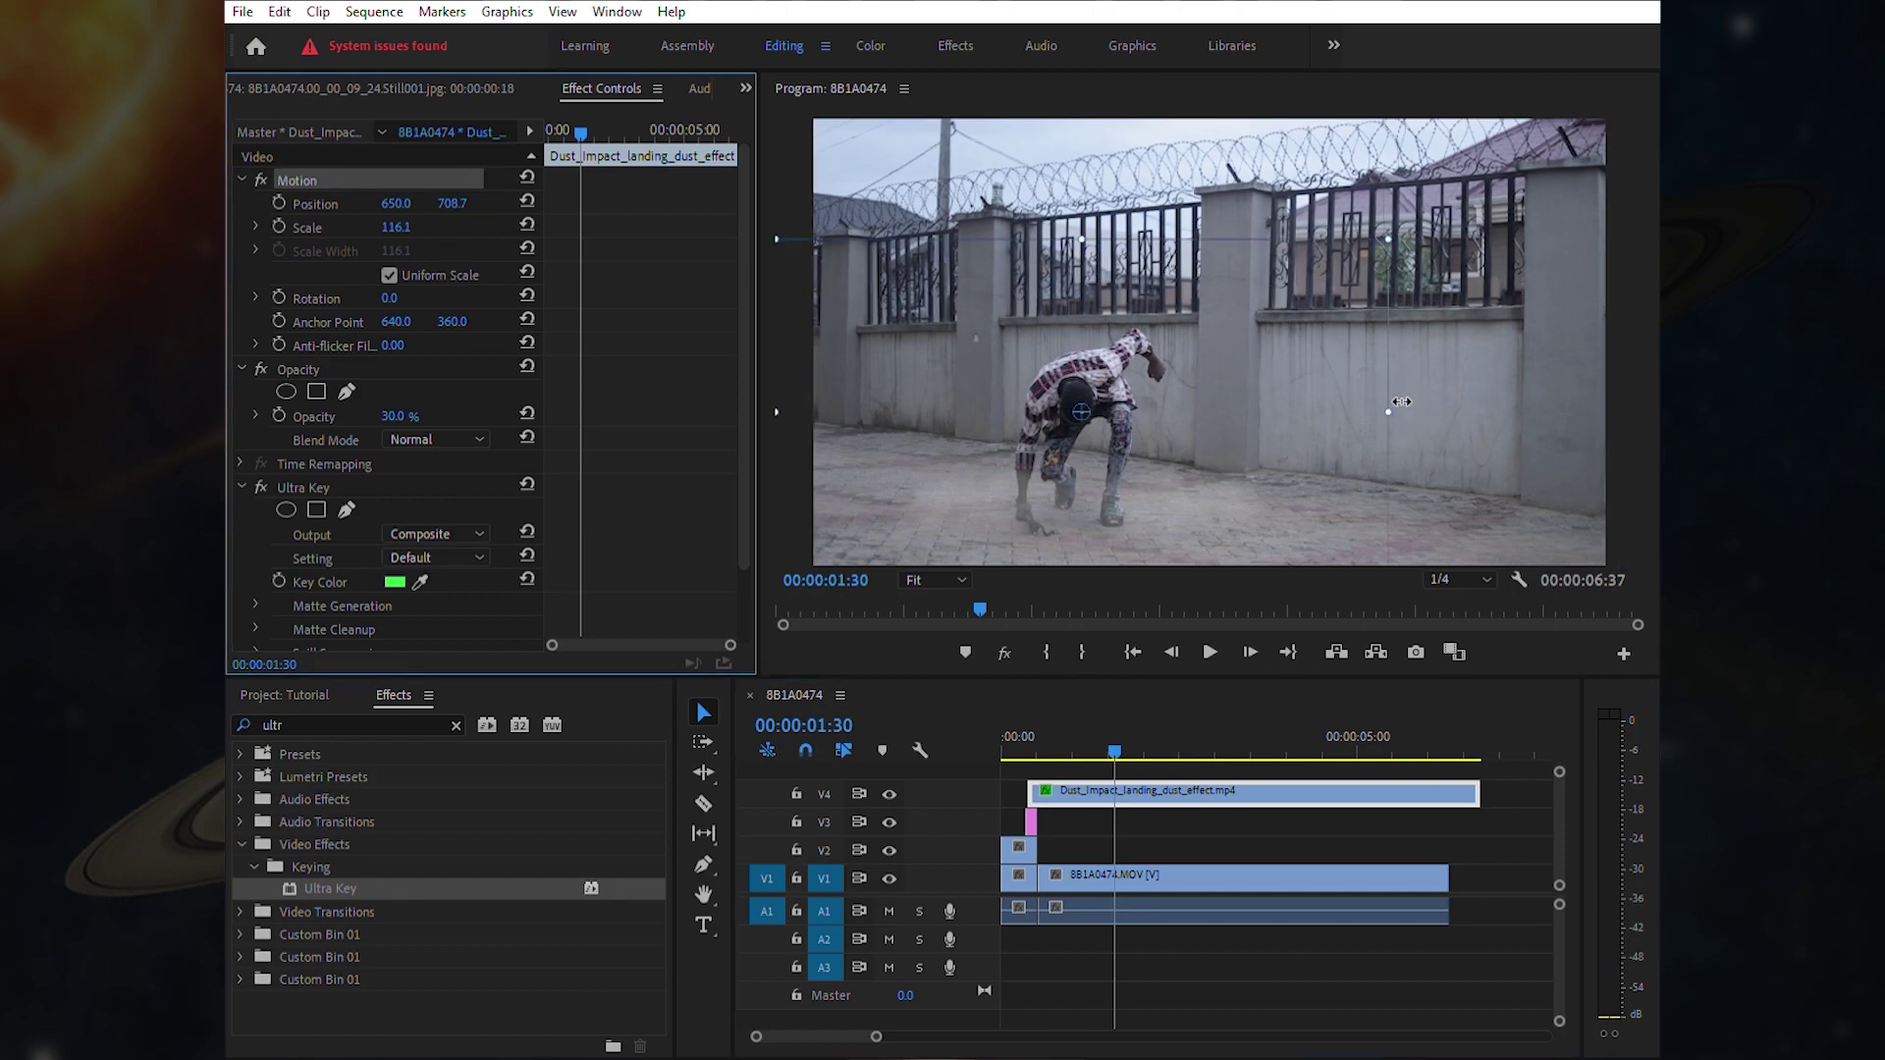
mouse_move(1392, 406)
left_mouse_down()
mouse_move(1576, 395)
mouse_move(1407, 376)
left_mouse_up()
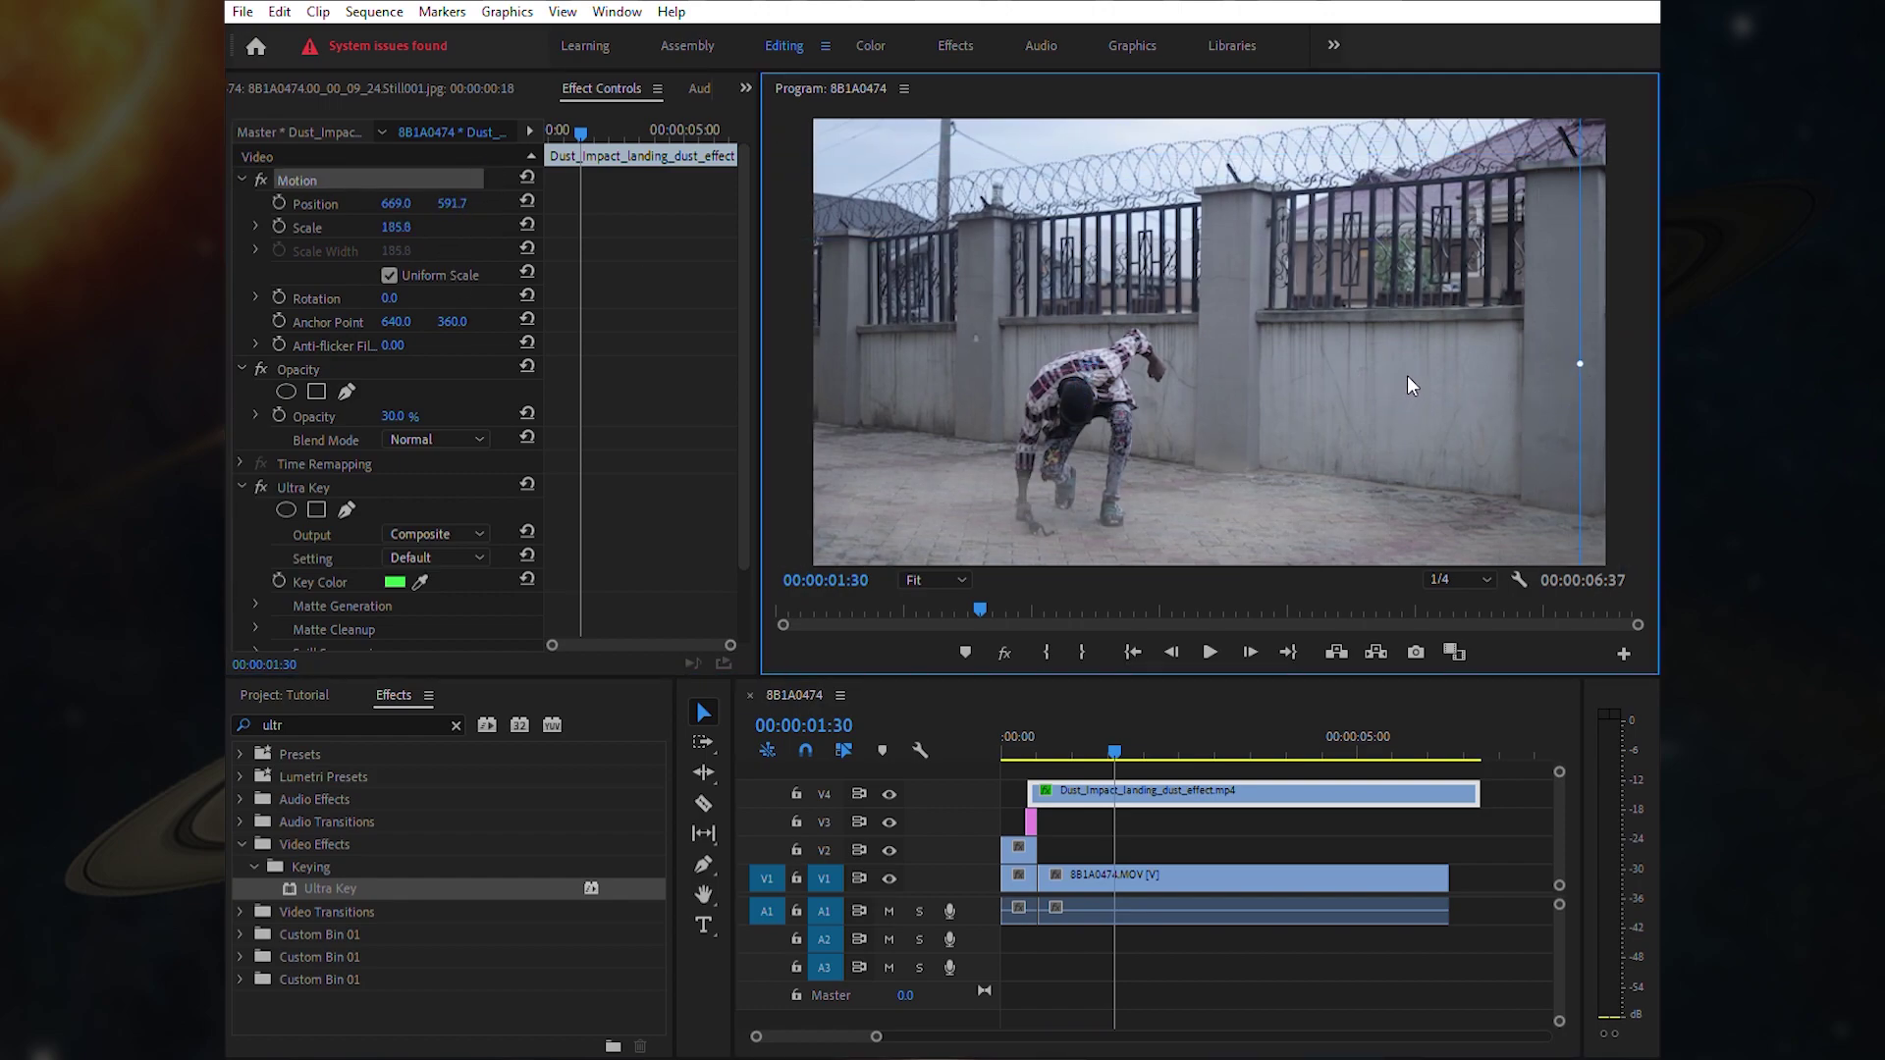
- Play the whole sequence from the beginning to review the fall, landing and enlarged dust
left_click(1136, 652)
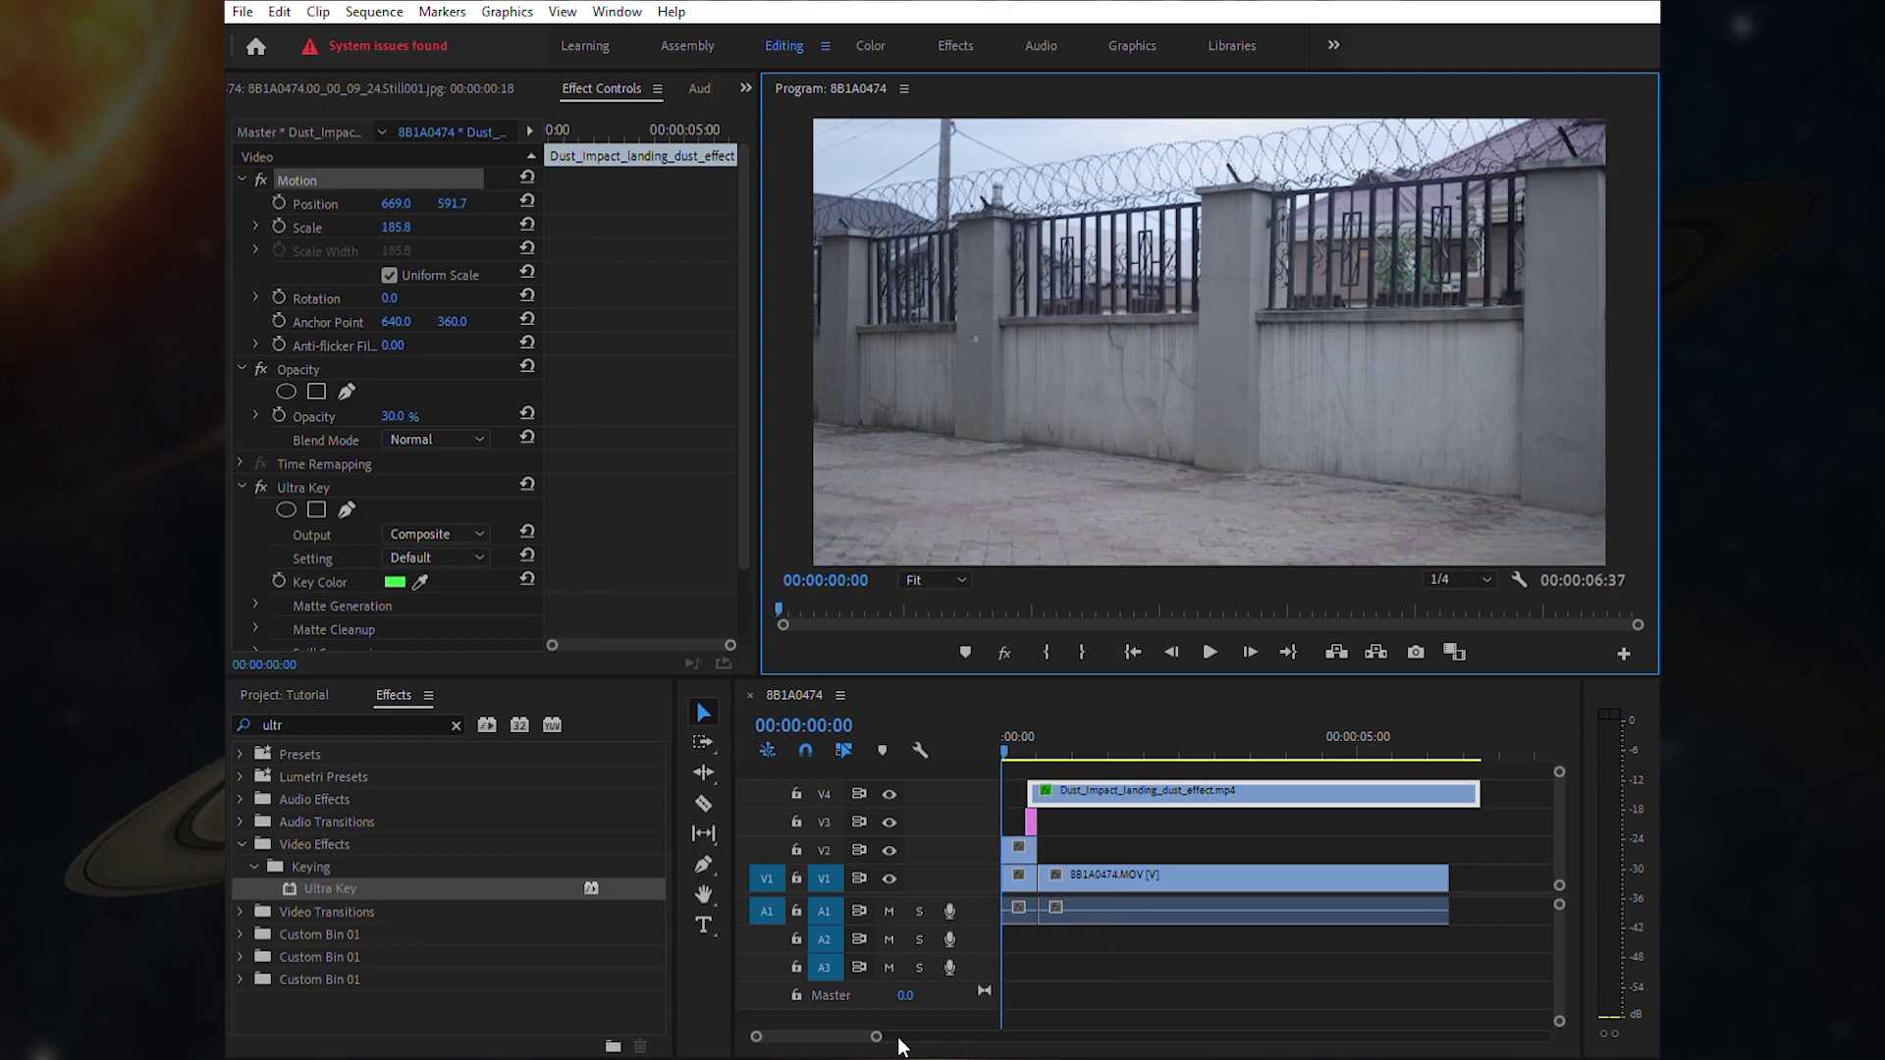
key("space")
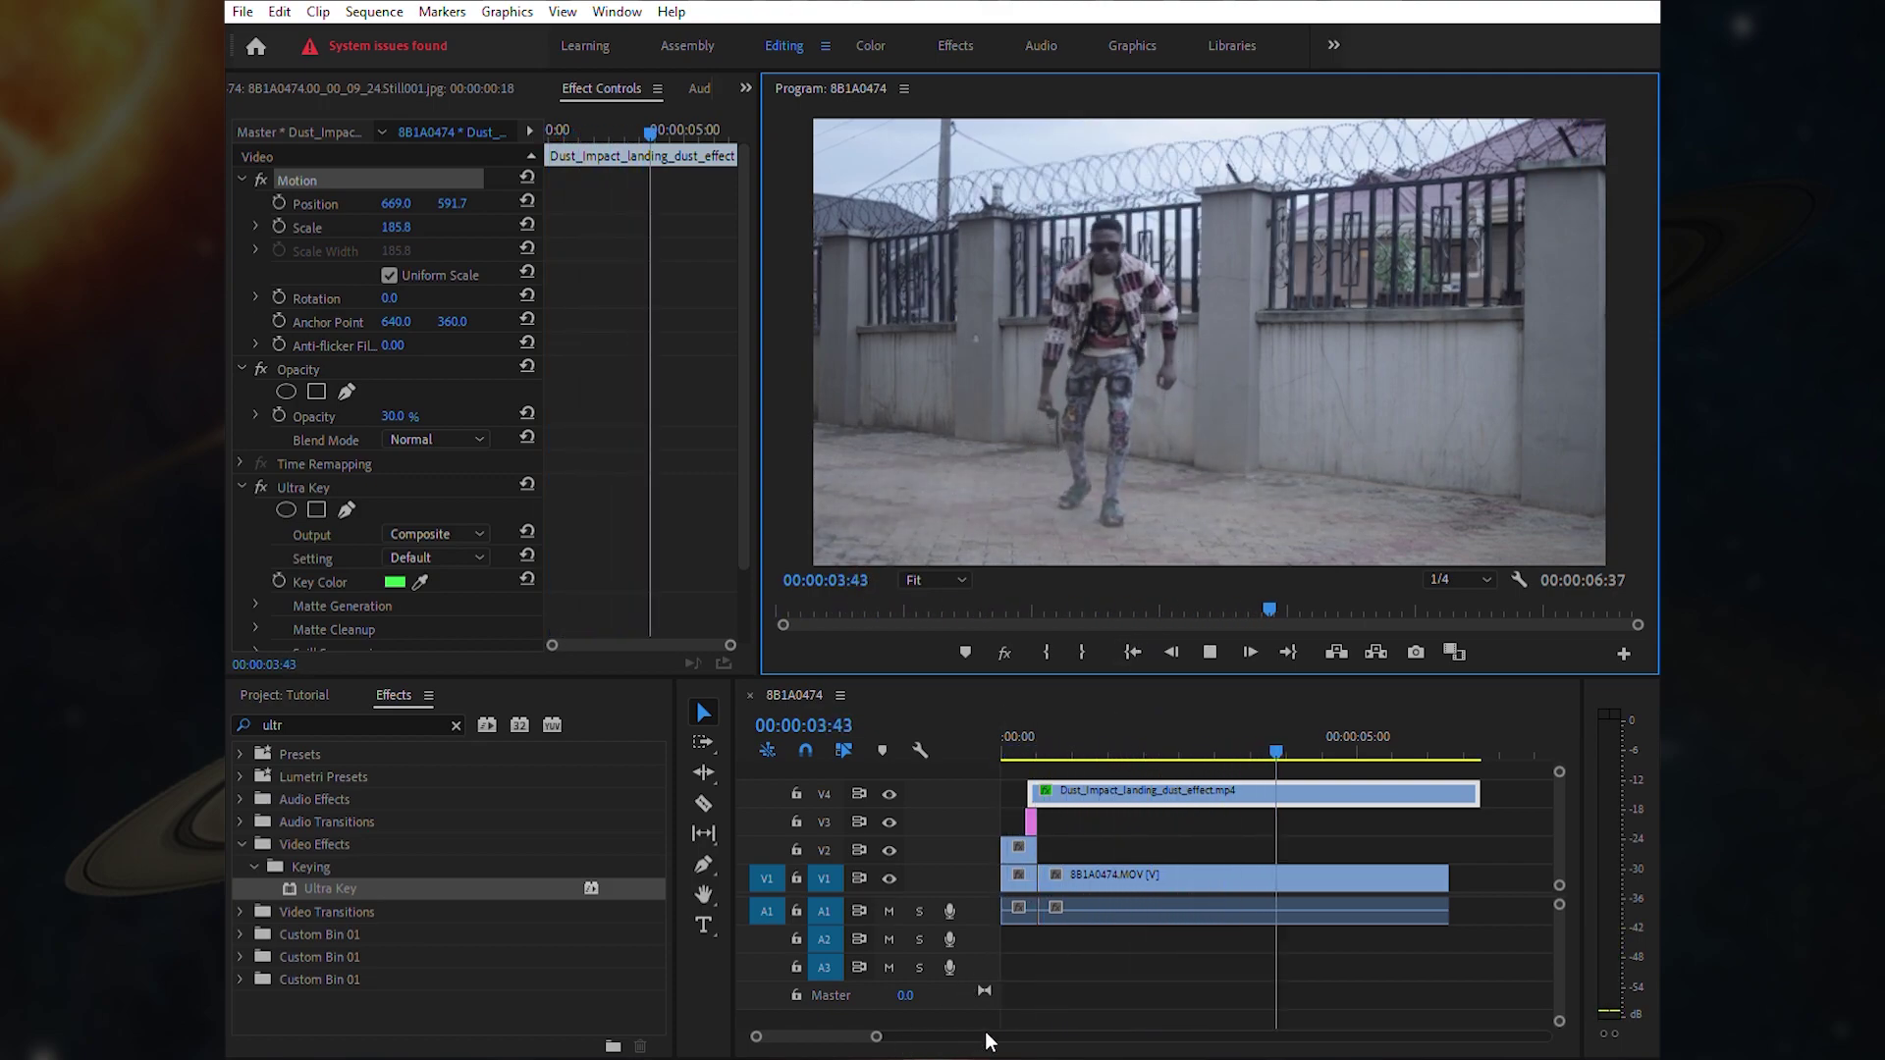
left_click(1131, 651)
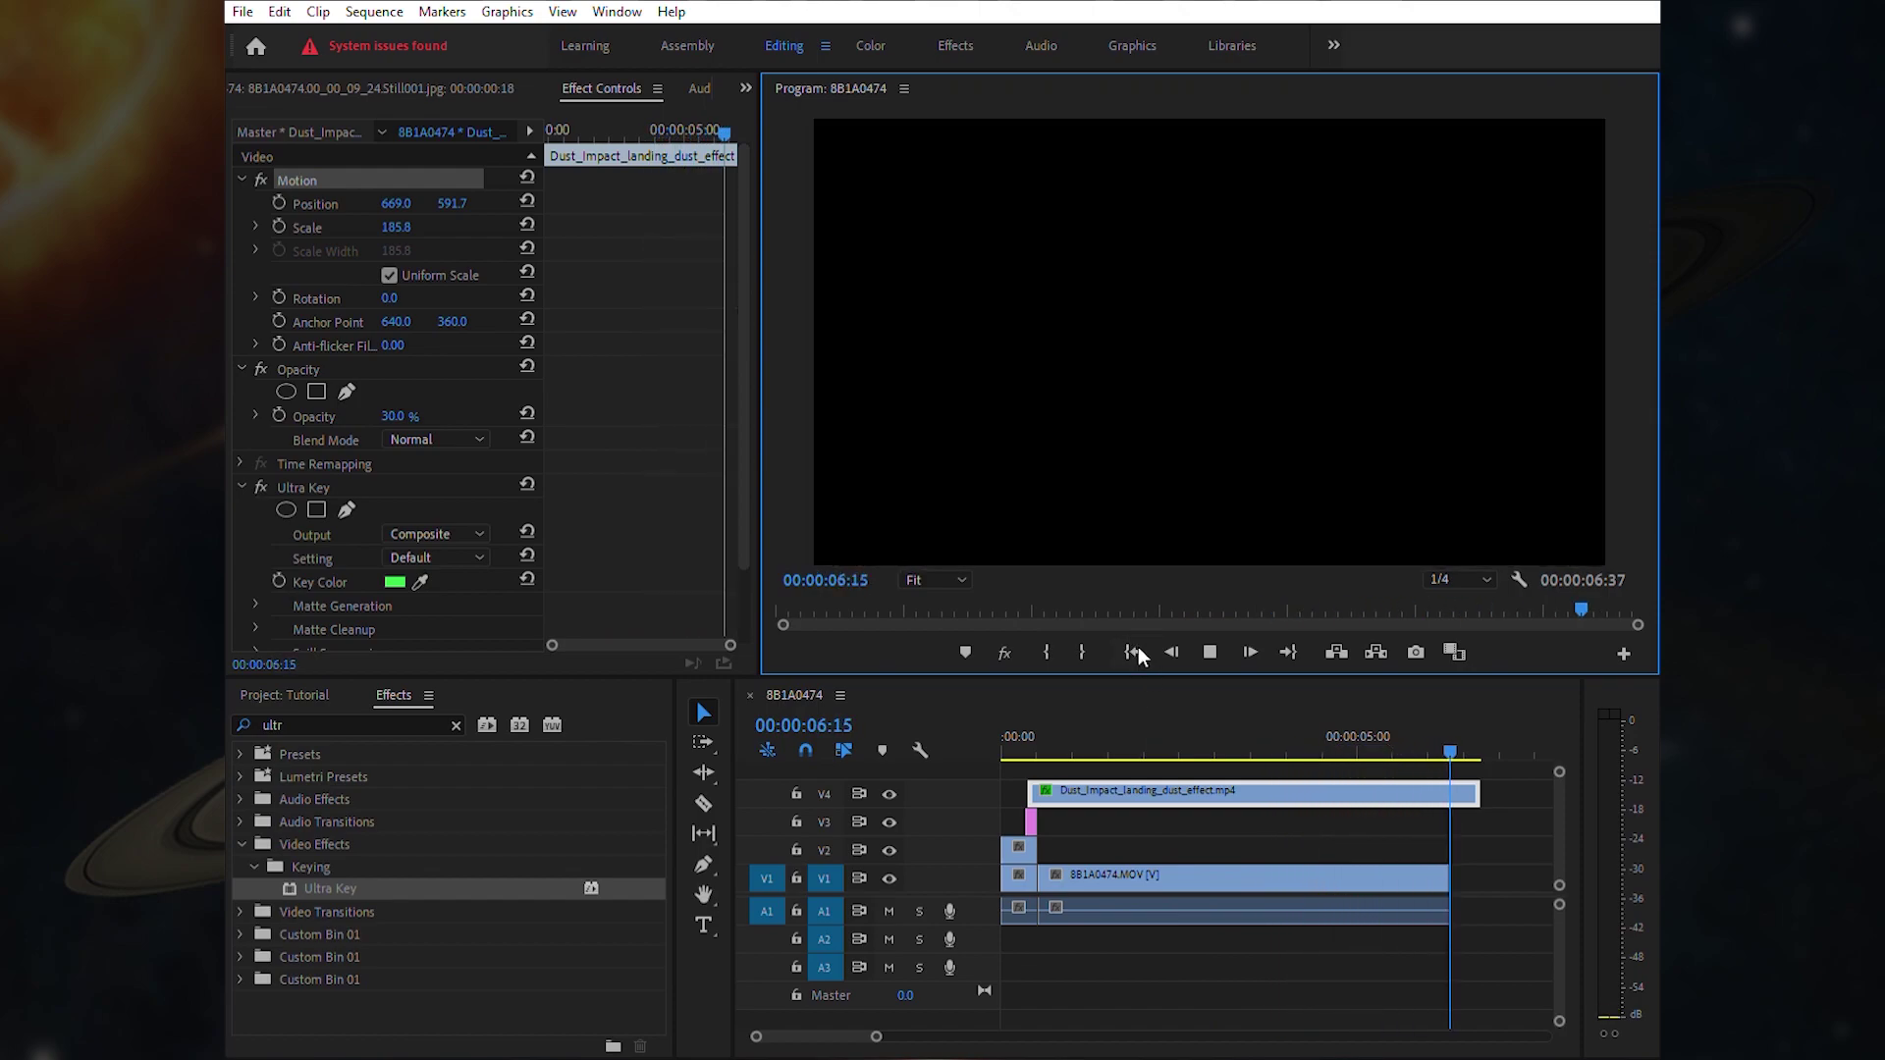
key("space")
- Trim the end of the dust clip on V4 to match the end of the landing footage
left_click_drag(1452, 726, 1408, 713)
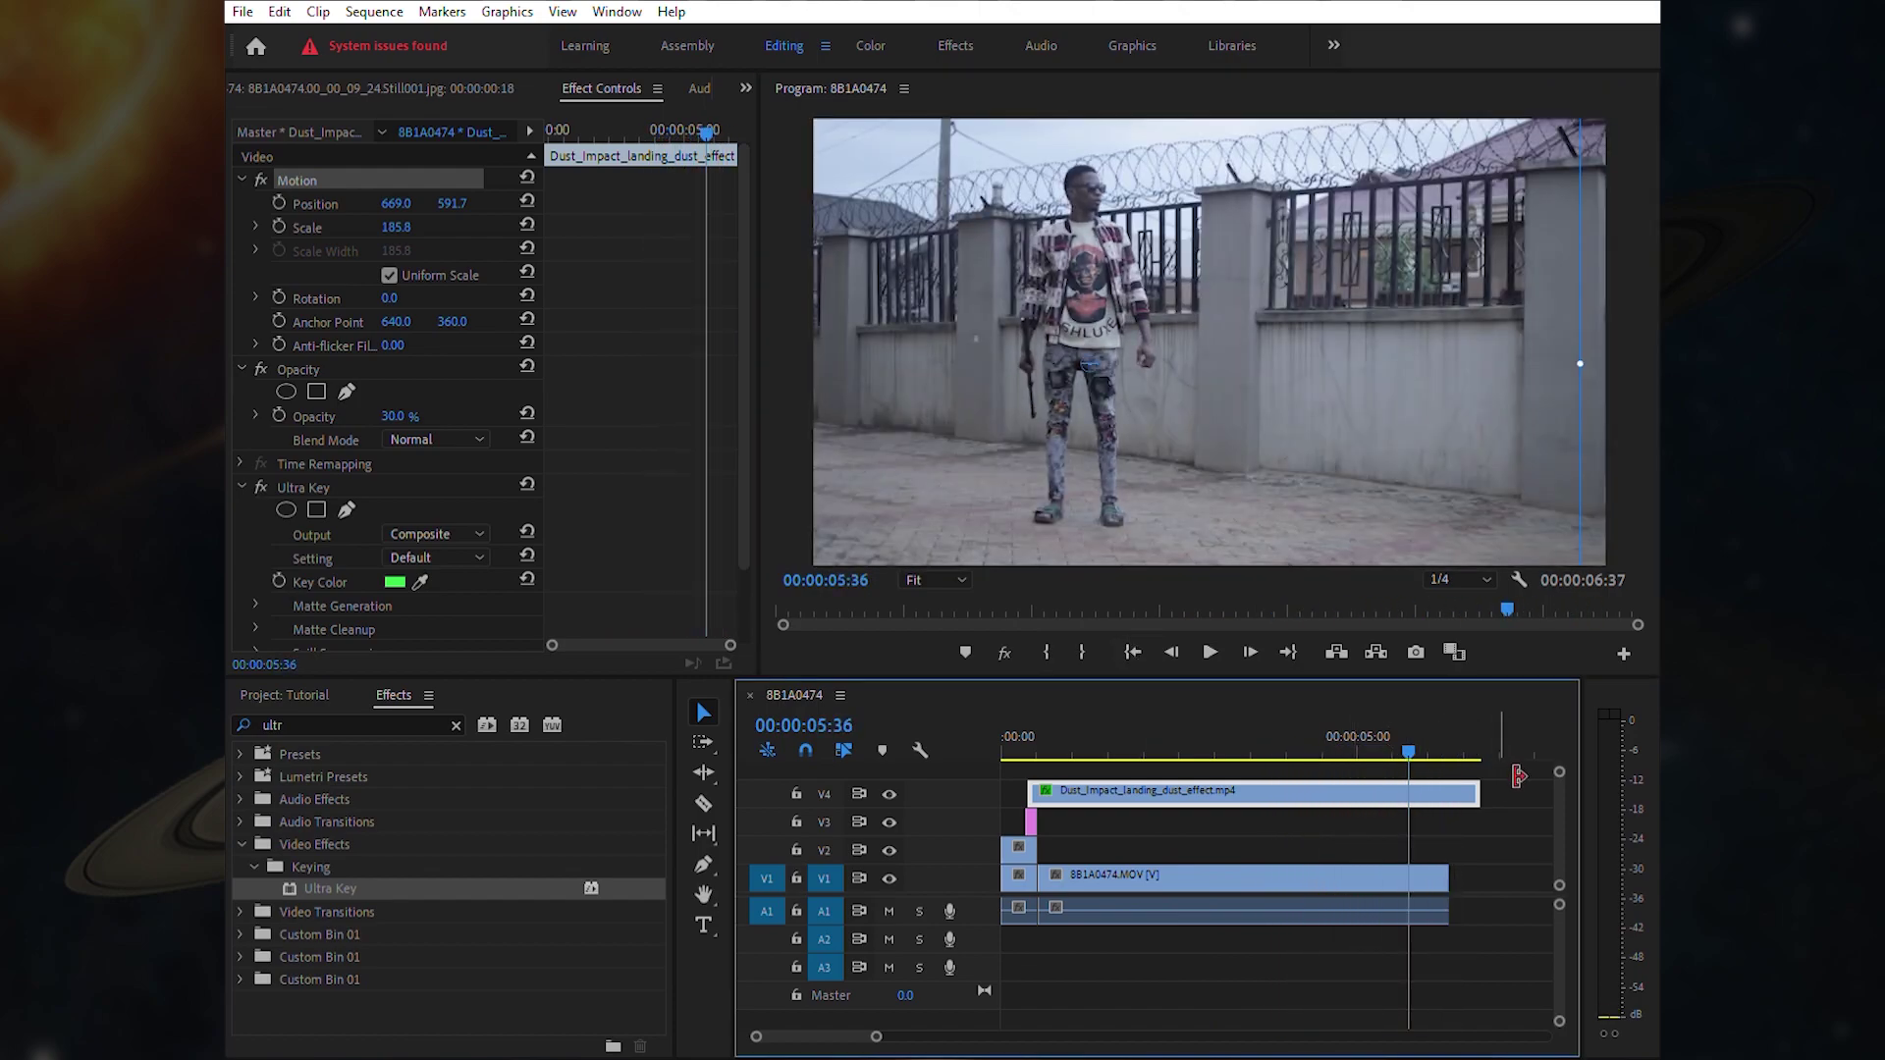
left_click_drag(1478, 785, 1451, 786)
left_click(1256, 736)
left_click_drag(1260, 737, 1149, 741)
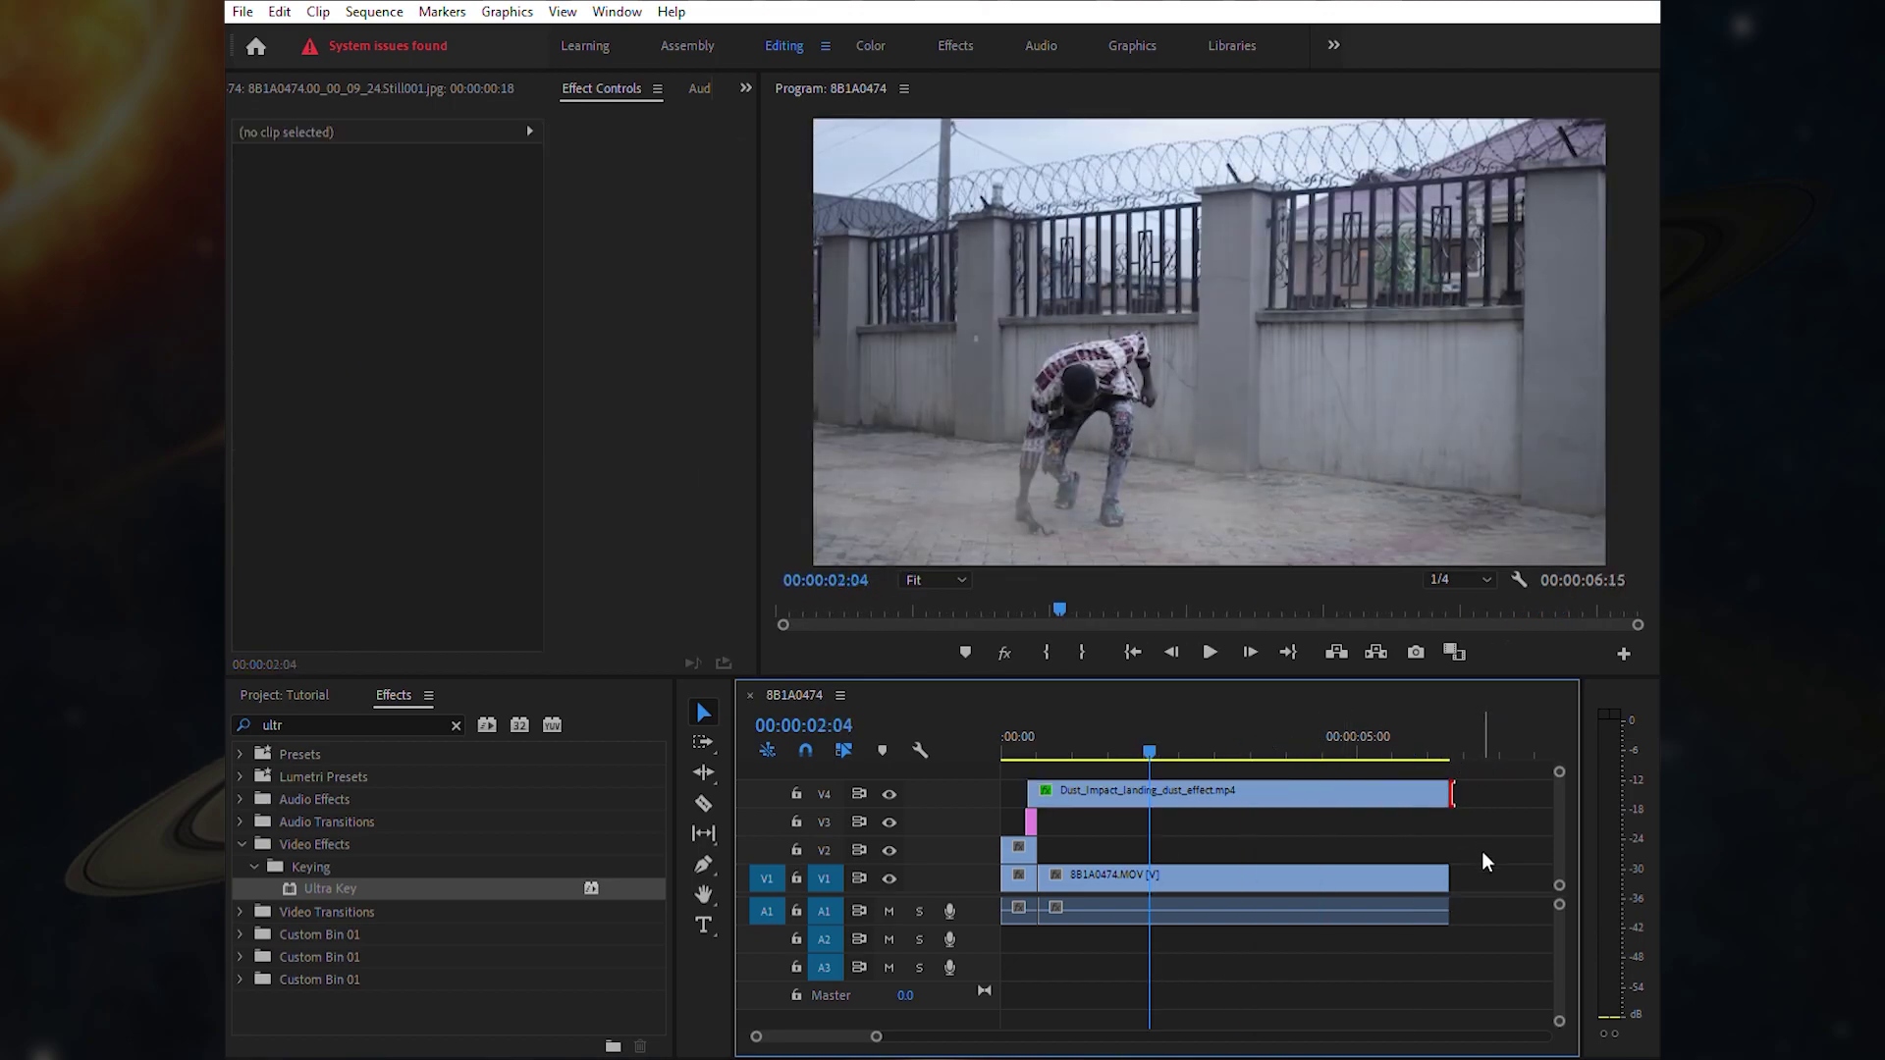
- Nest all the clips in the timeline into one sequence with the default name Nested Sequence 01
left_click_drag(1484, 861, 1084, 768)
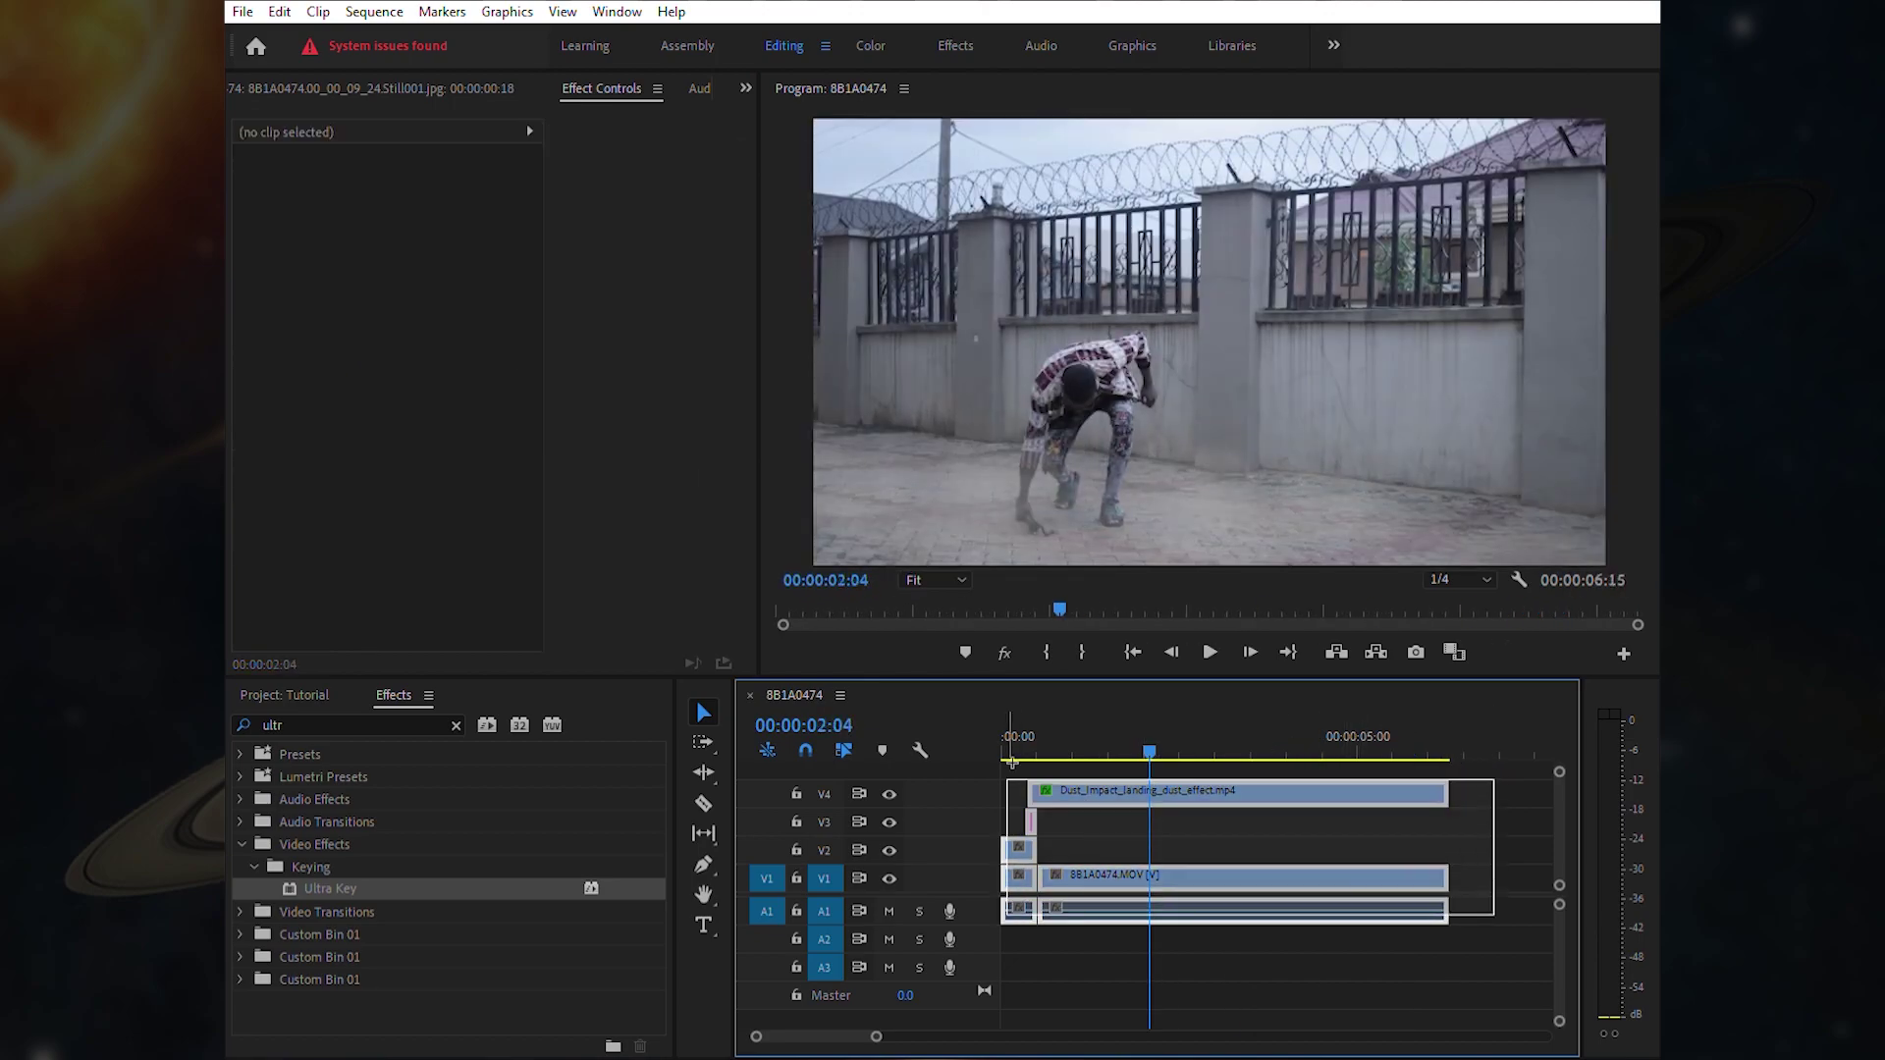
right_click(1091, 783)
key("Return")
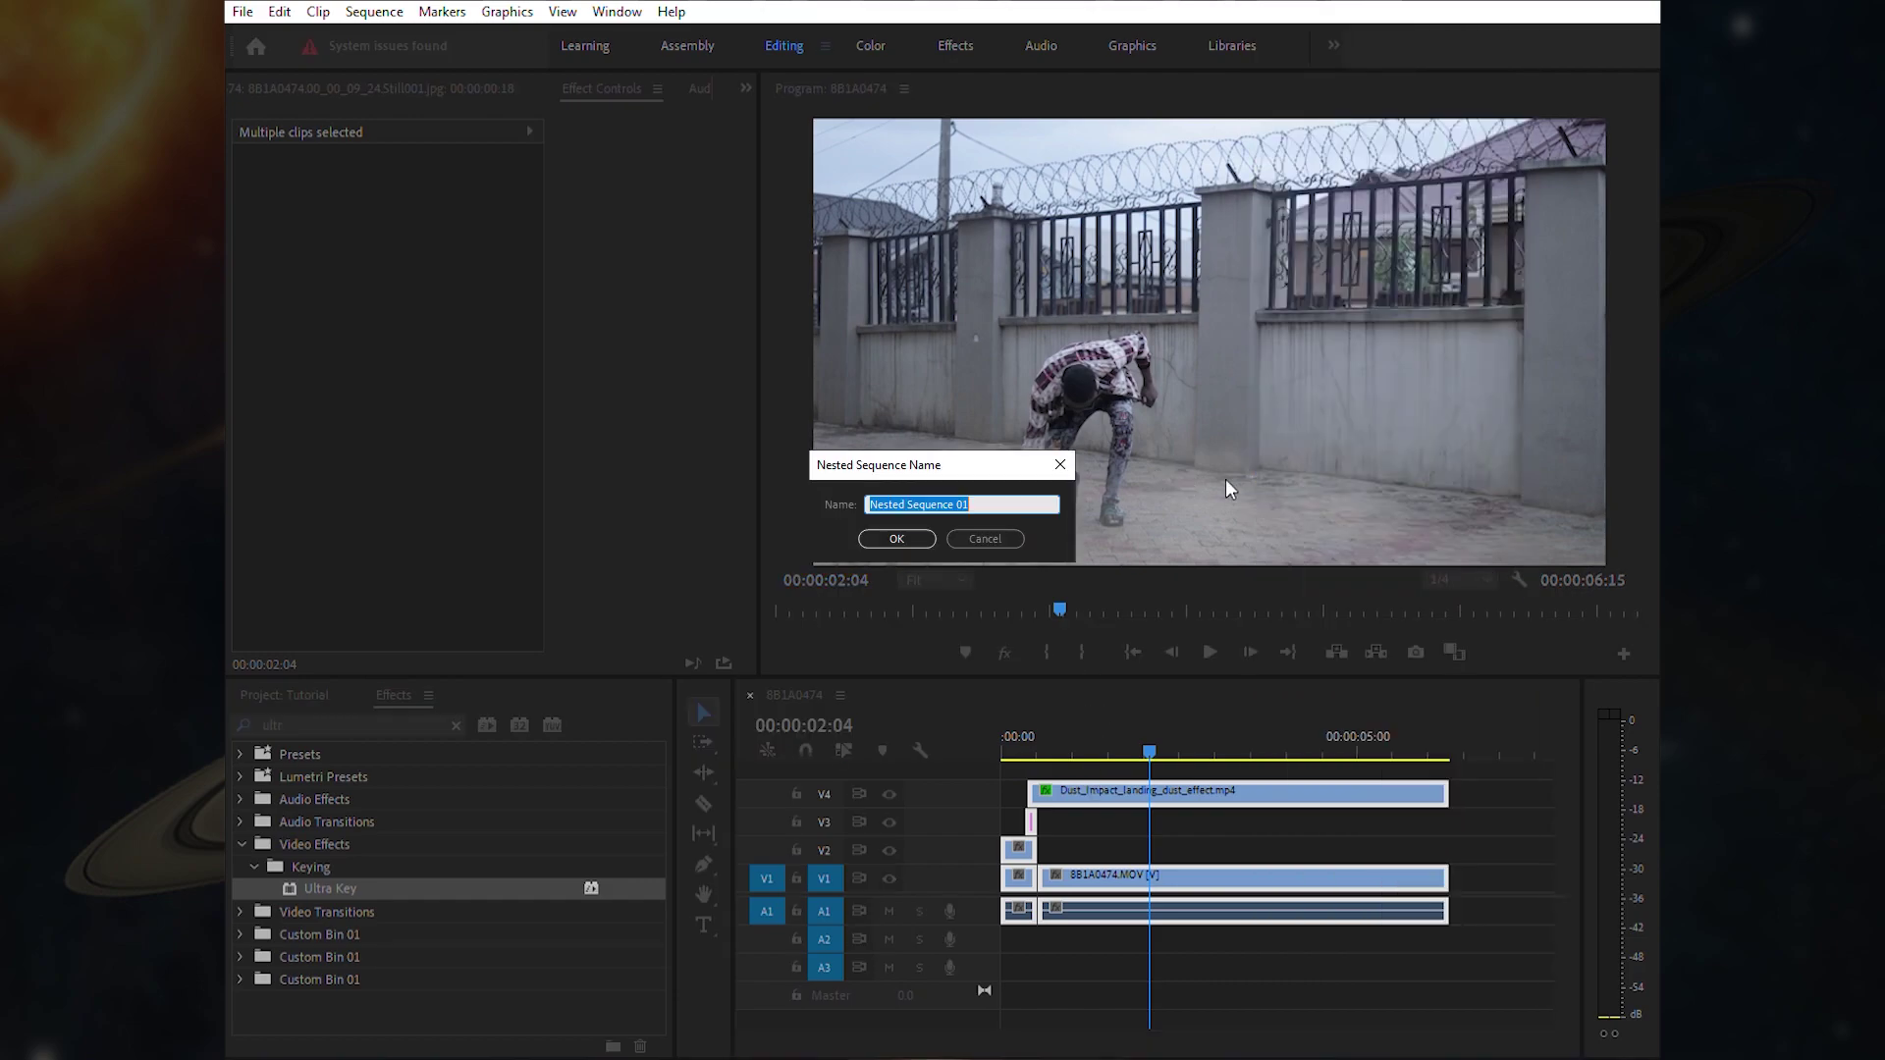
key("Return")
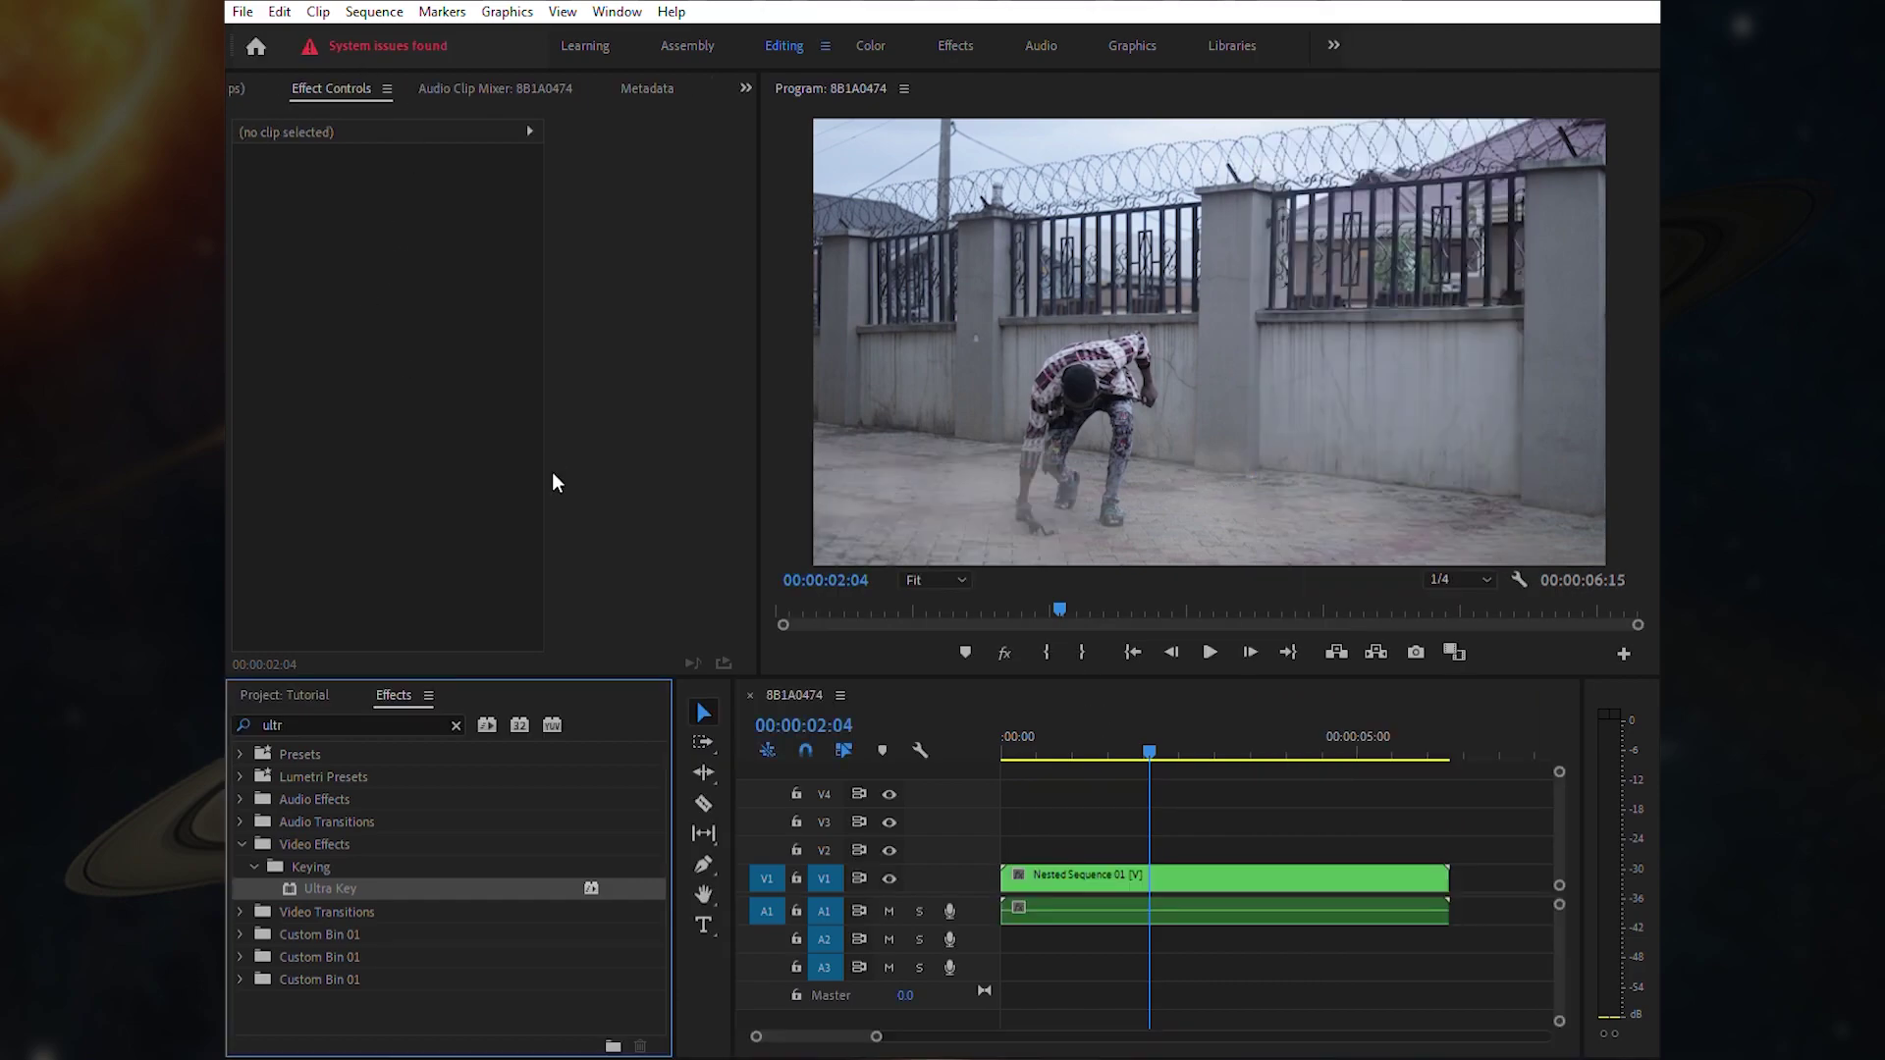
- Turn on position and scale keyframing for the nested sequence at 00:00:00:00
left_click(1059, 734)
left_click_drag(1024, 713, 982, 705)
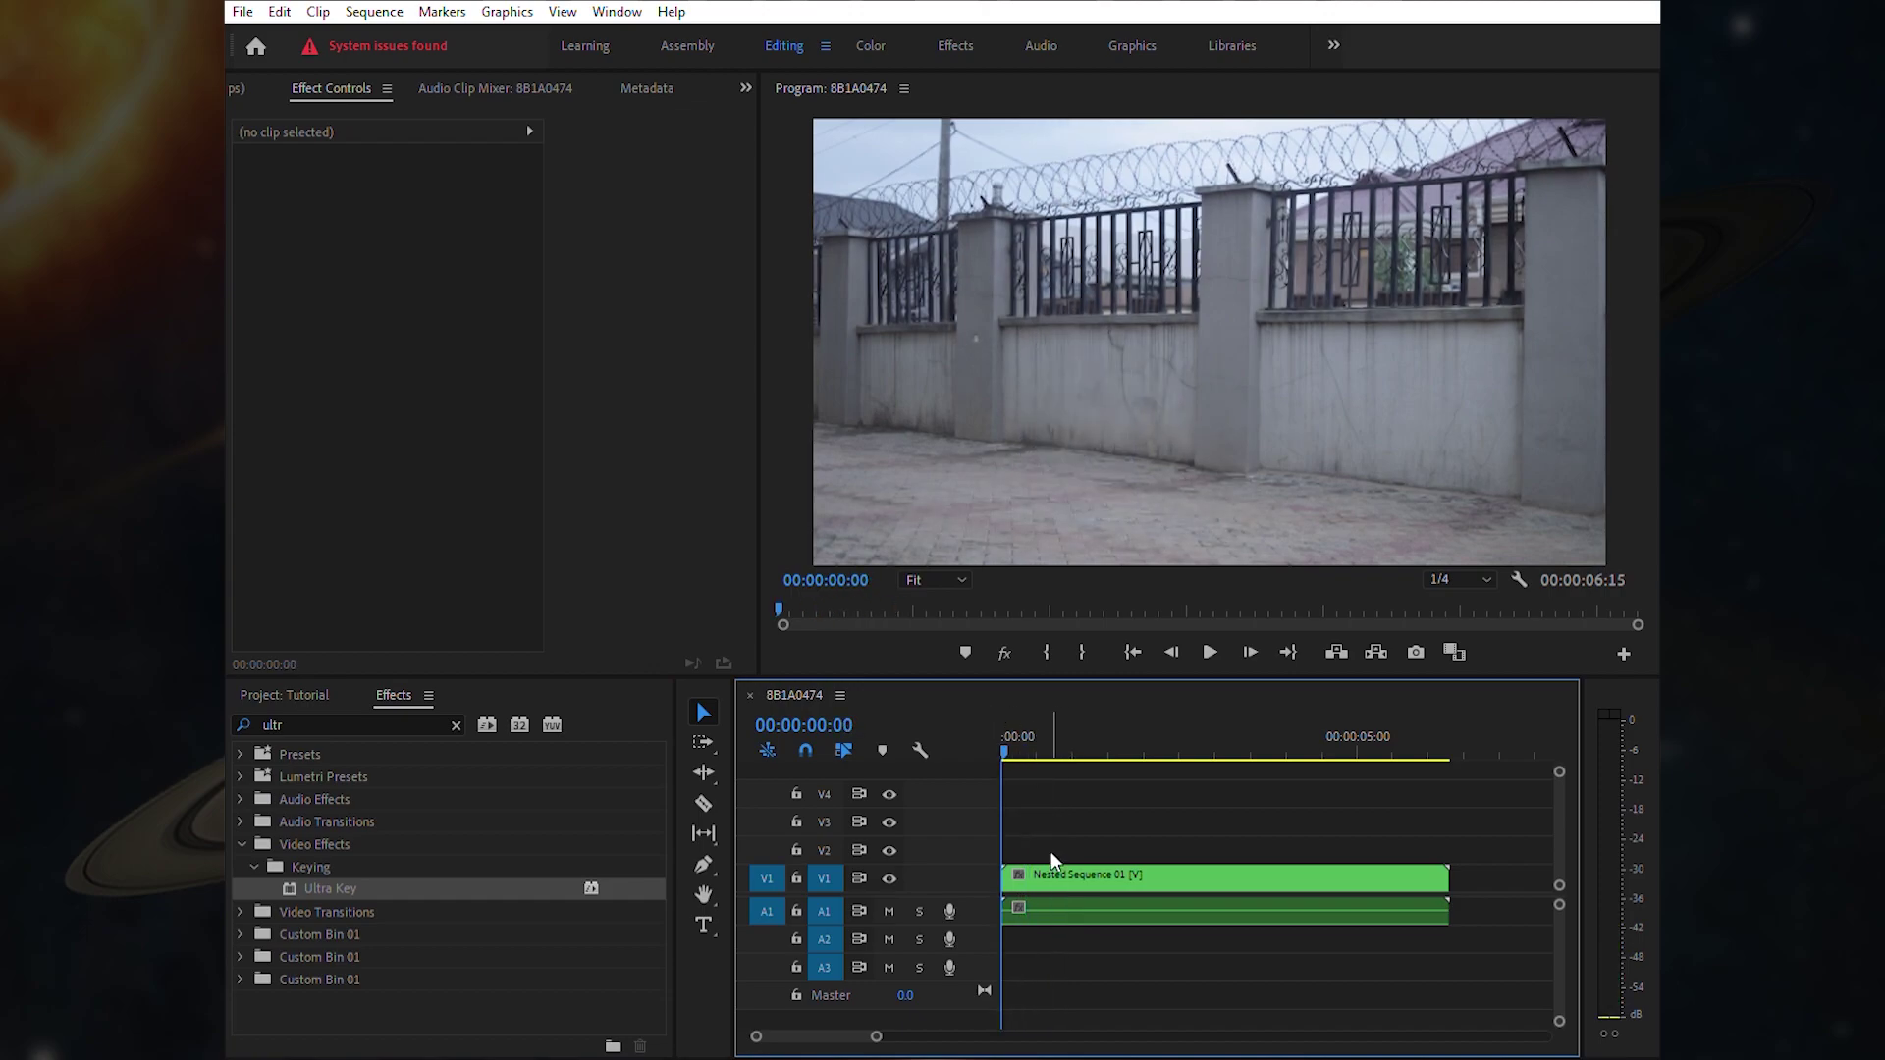
left_click(1056, 877)
left_click(279, 202)
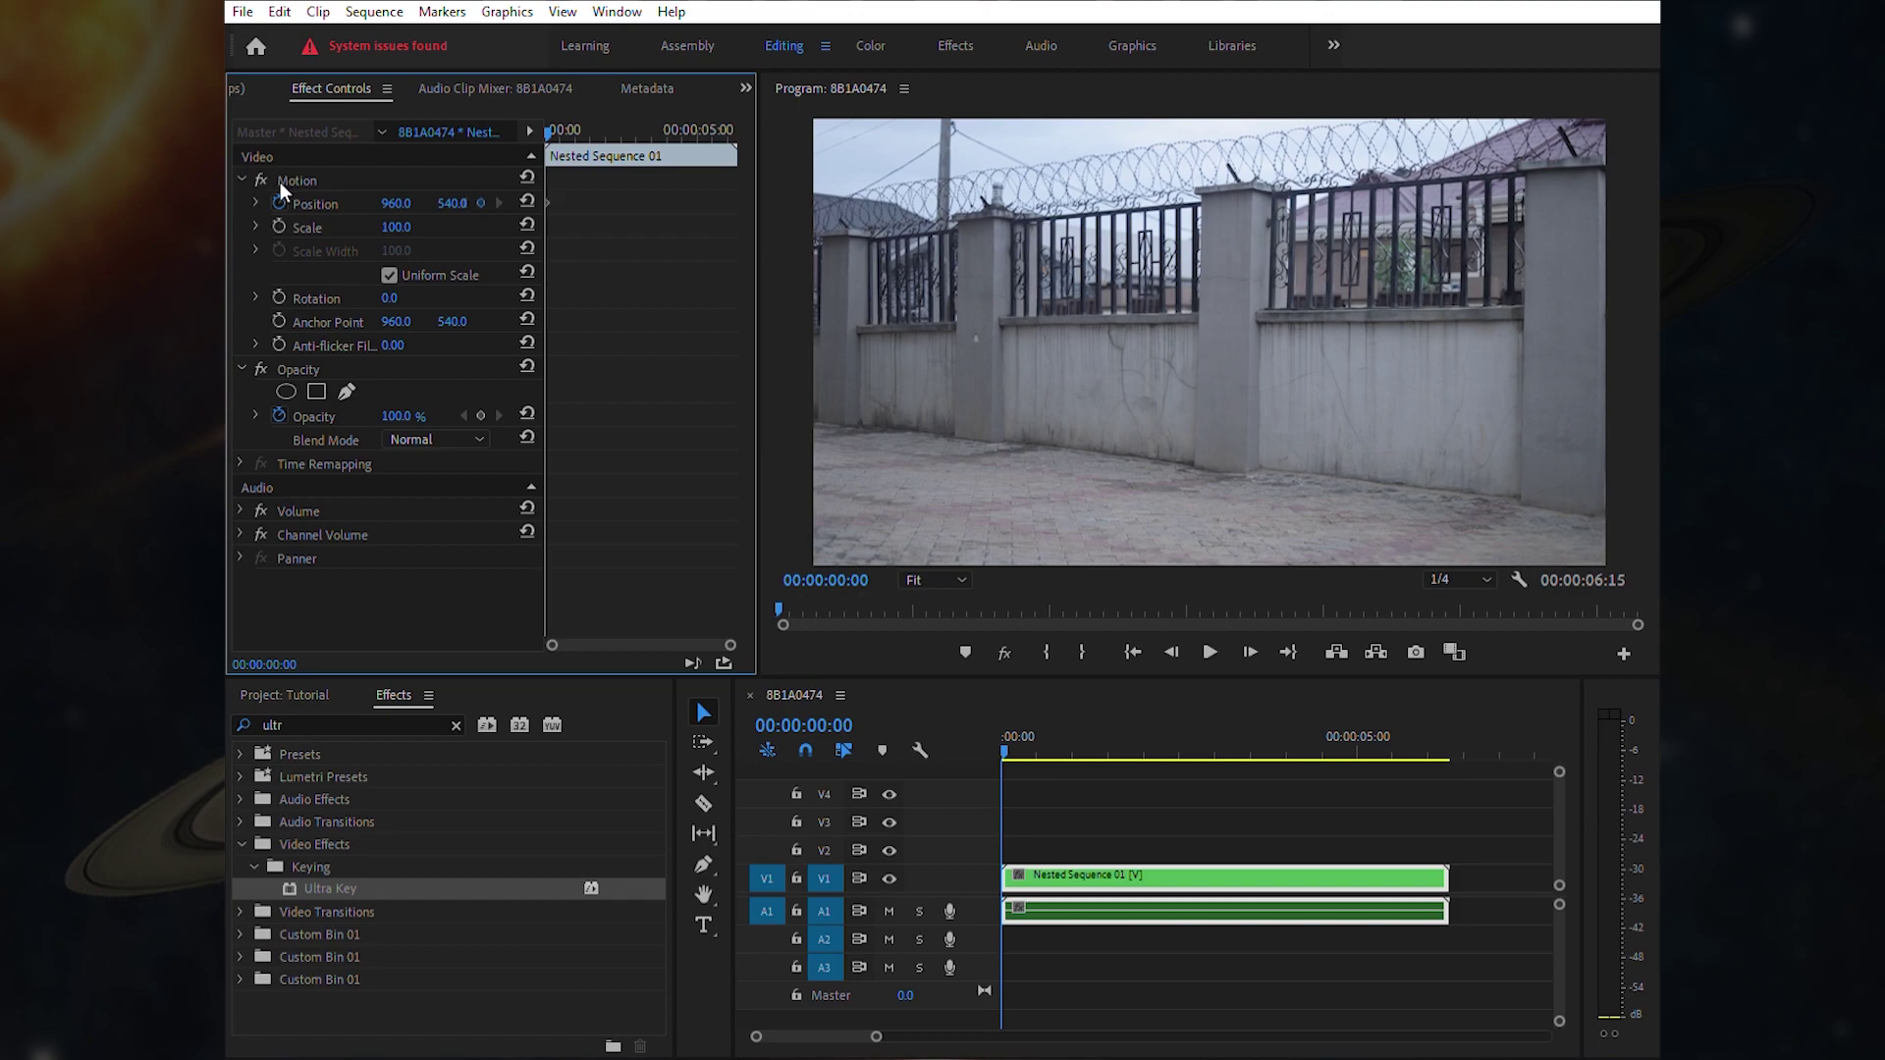
left_click(278, 226)
left_click(428, 181)
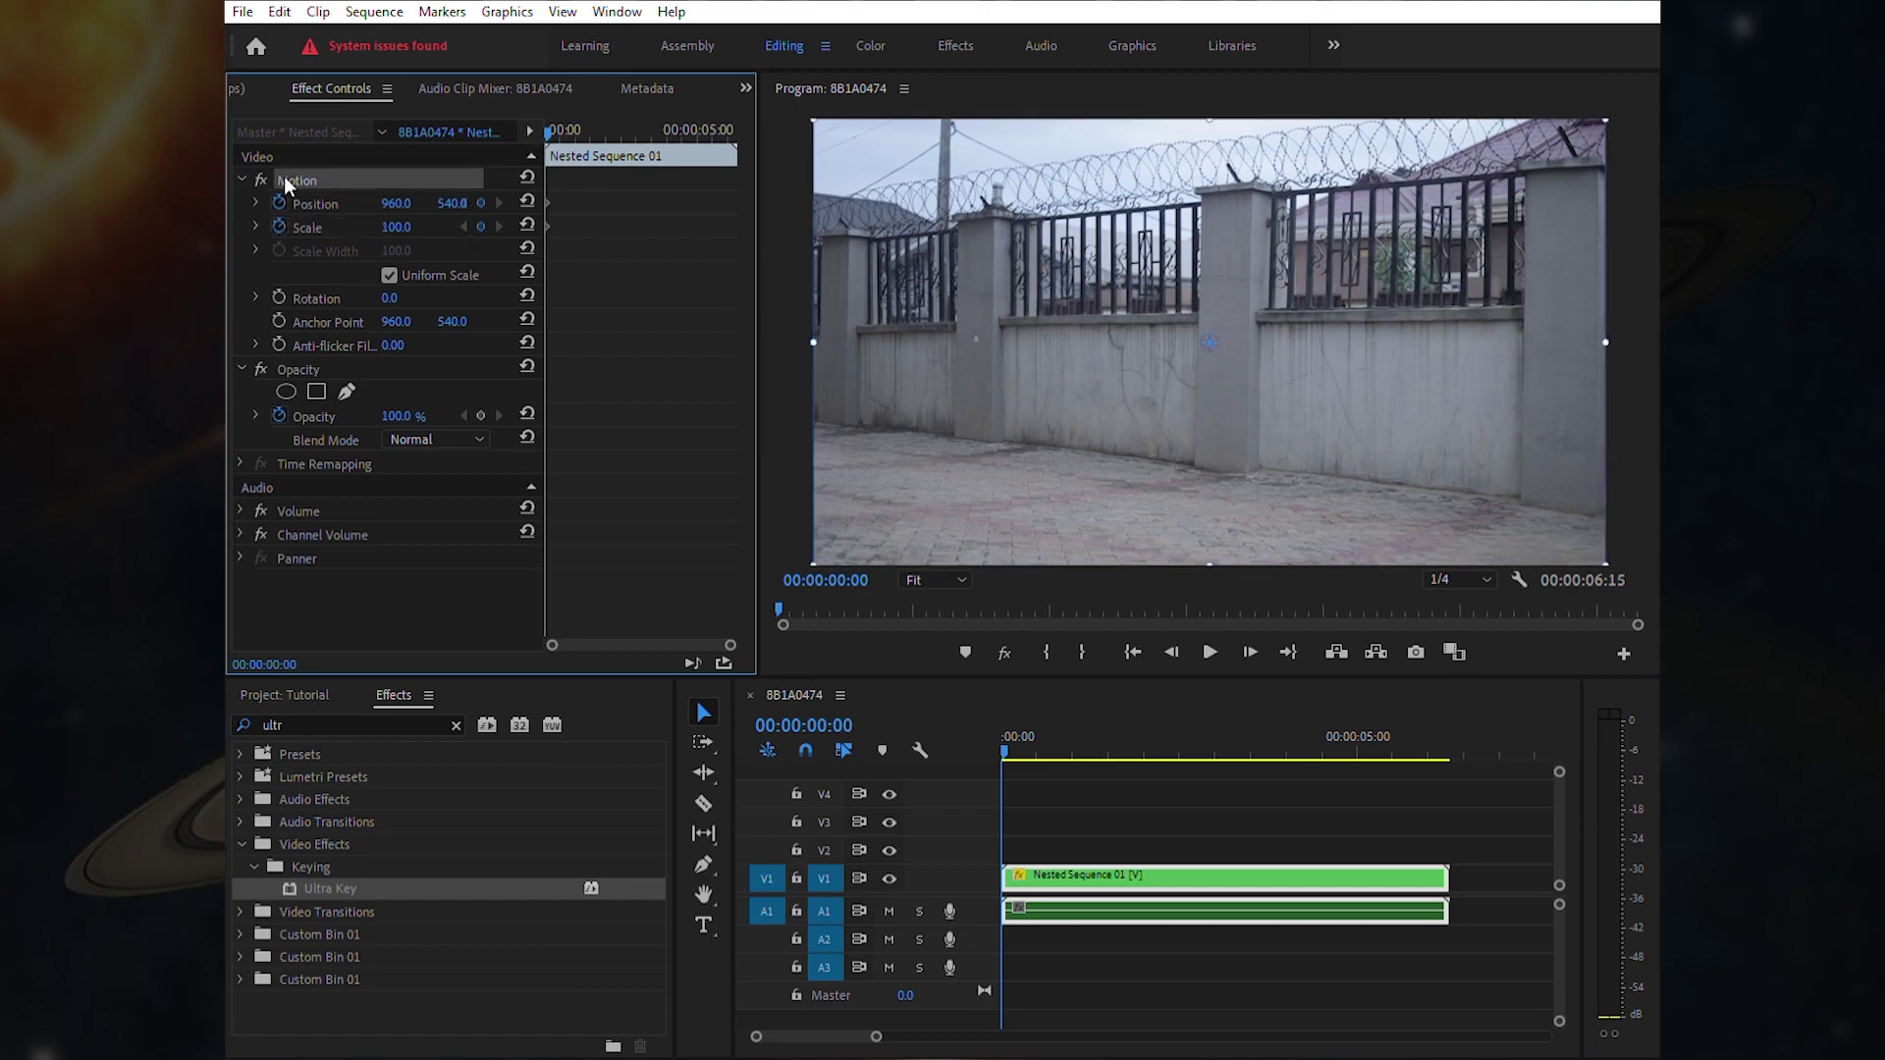
- Enlarge the nested sequence at its first frame, trying 130% before settling on a scale of 120%
left_click_drag(820, 332, 743, 333)
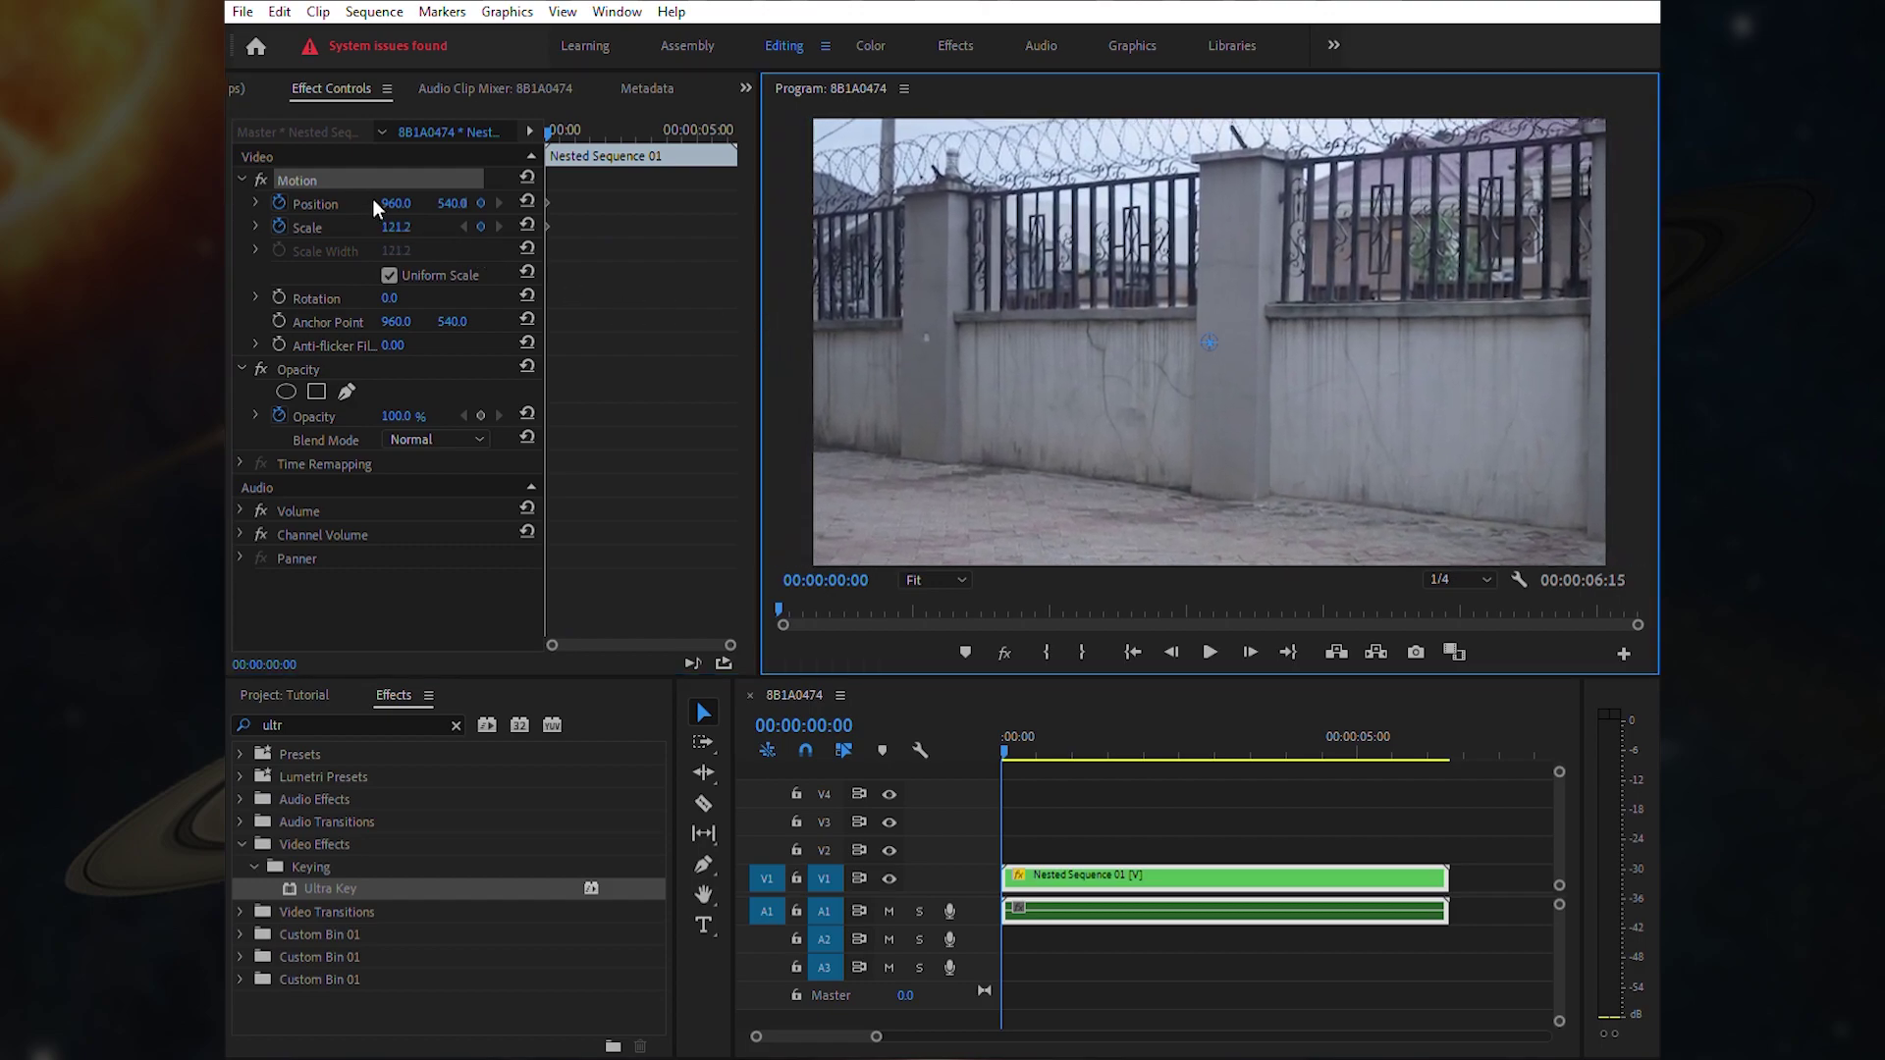
left_click(403, 227)
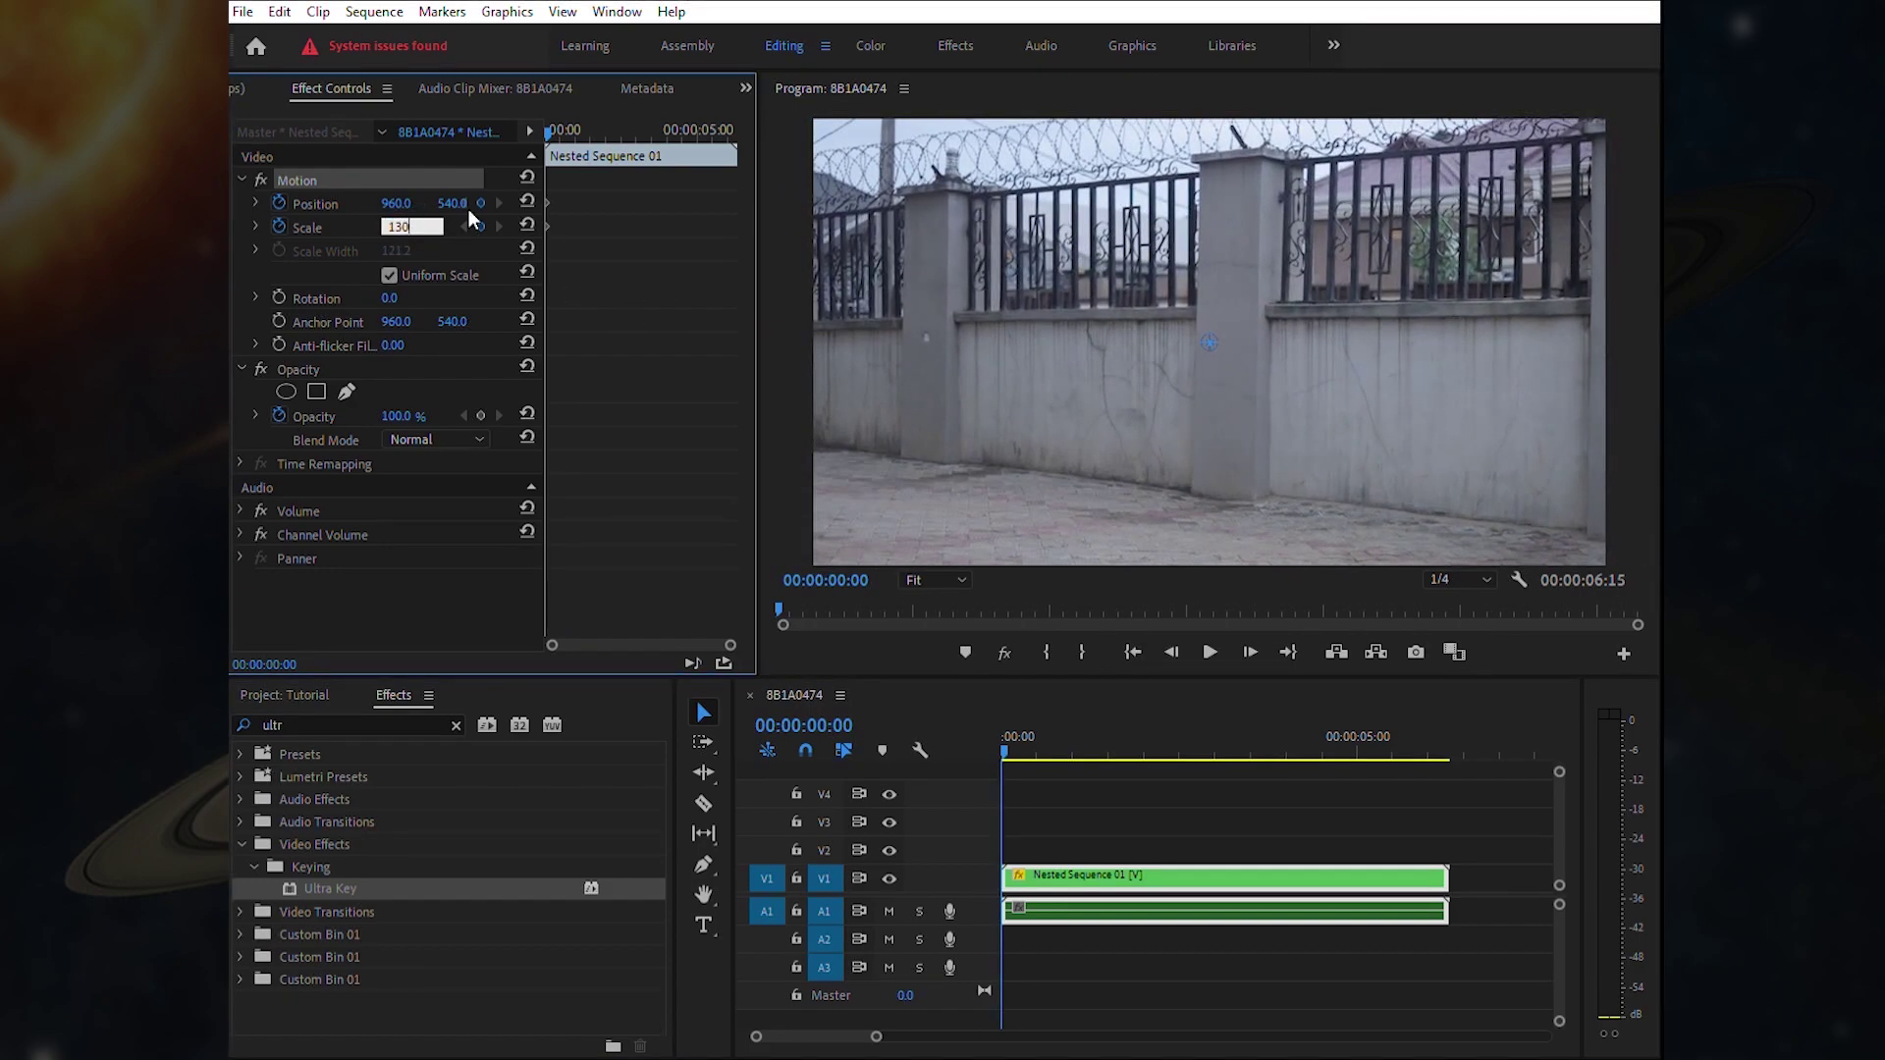
type("130")
key("Return")
left_click_drag(551, 108, 422, 196)
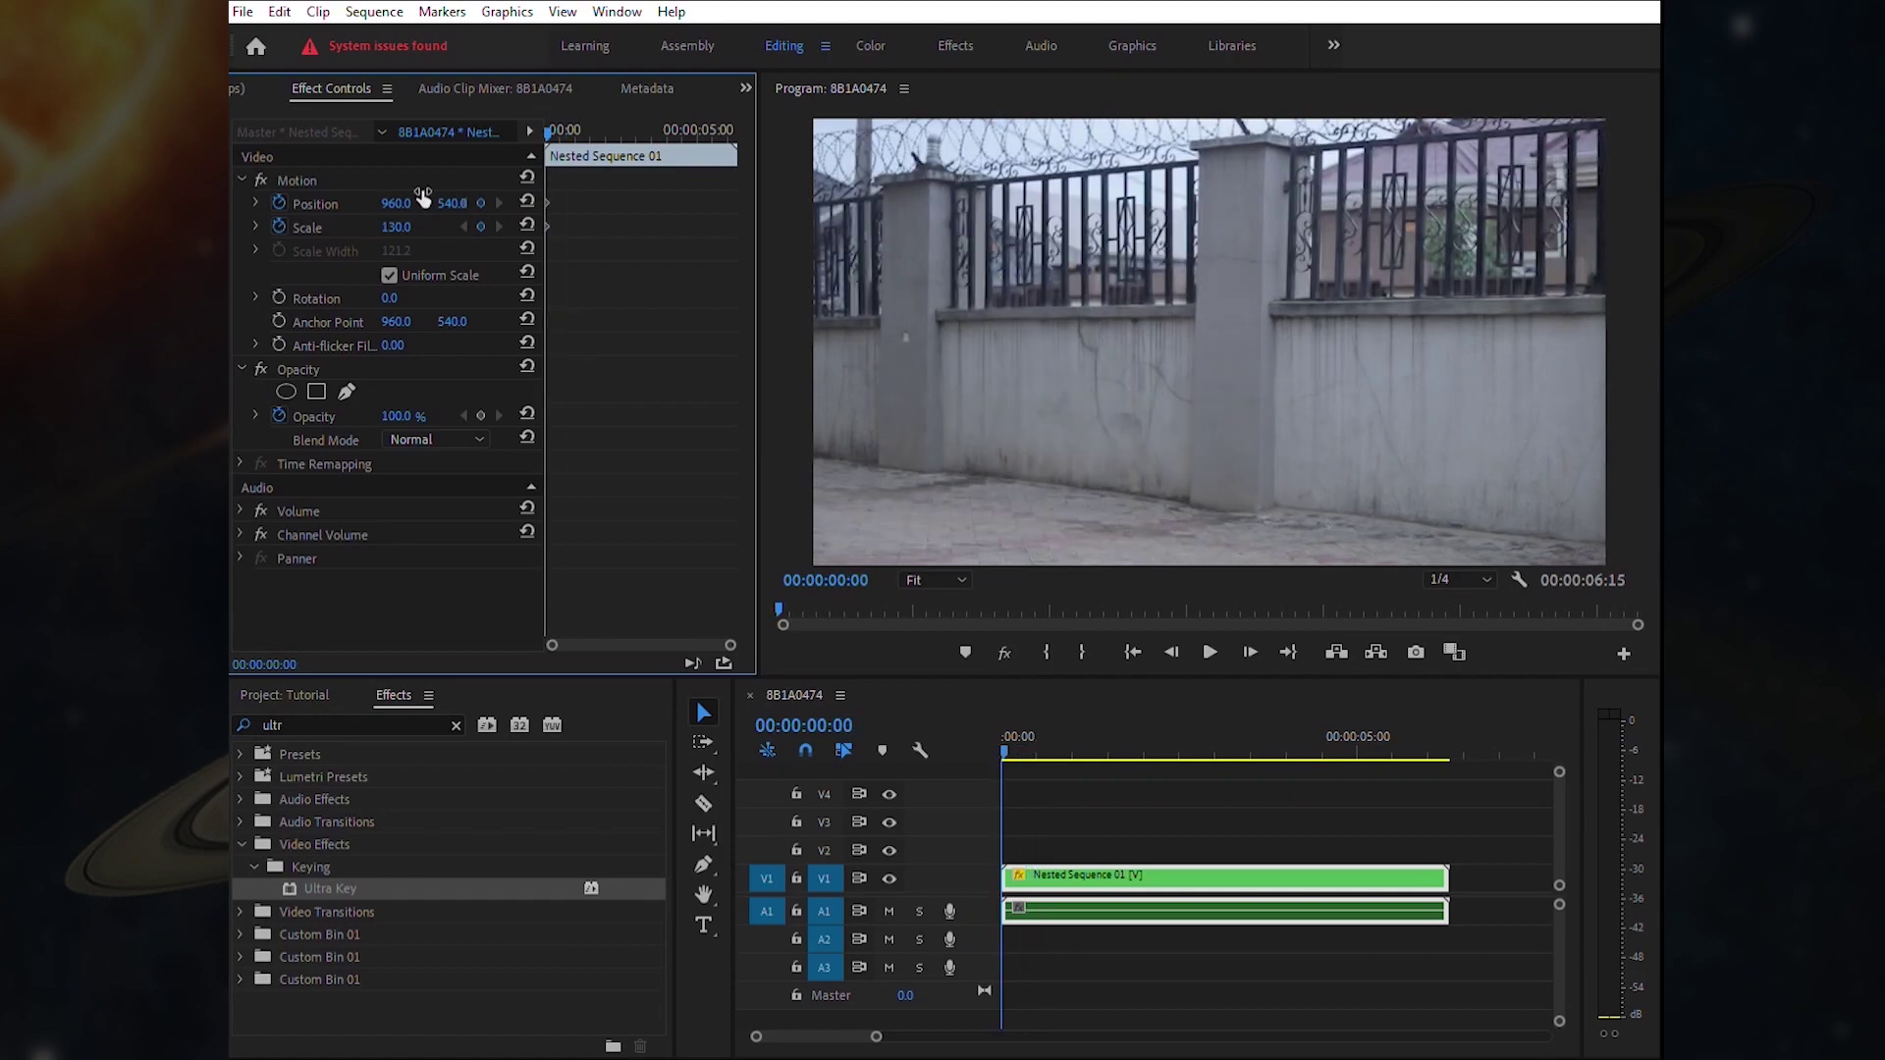
type("120")
key("Return")
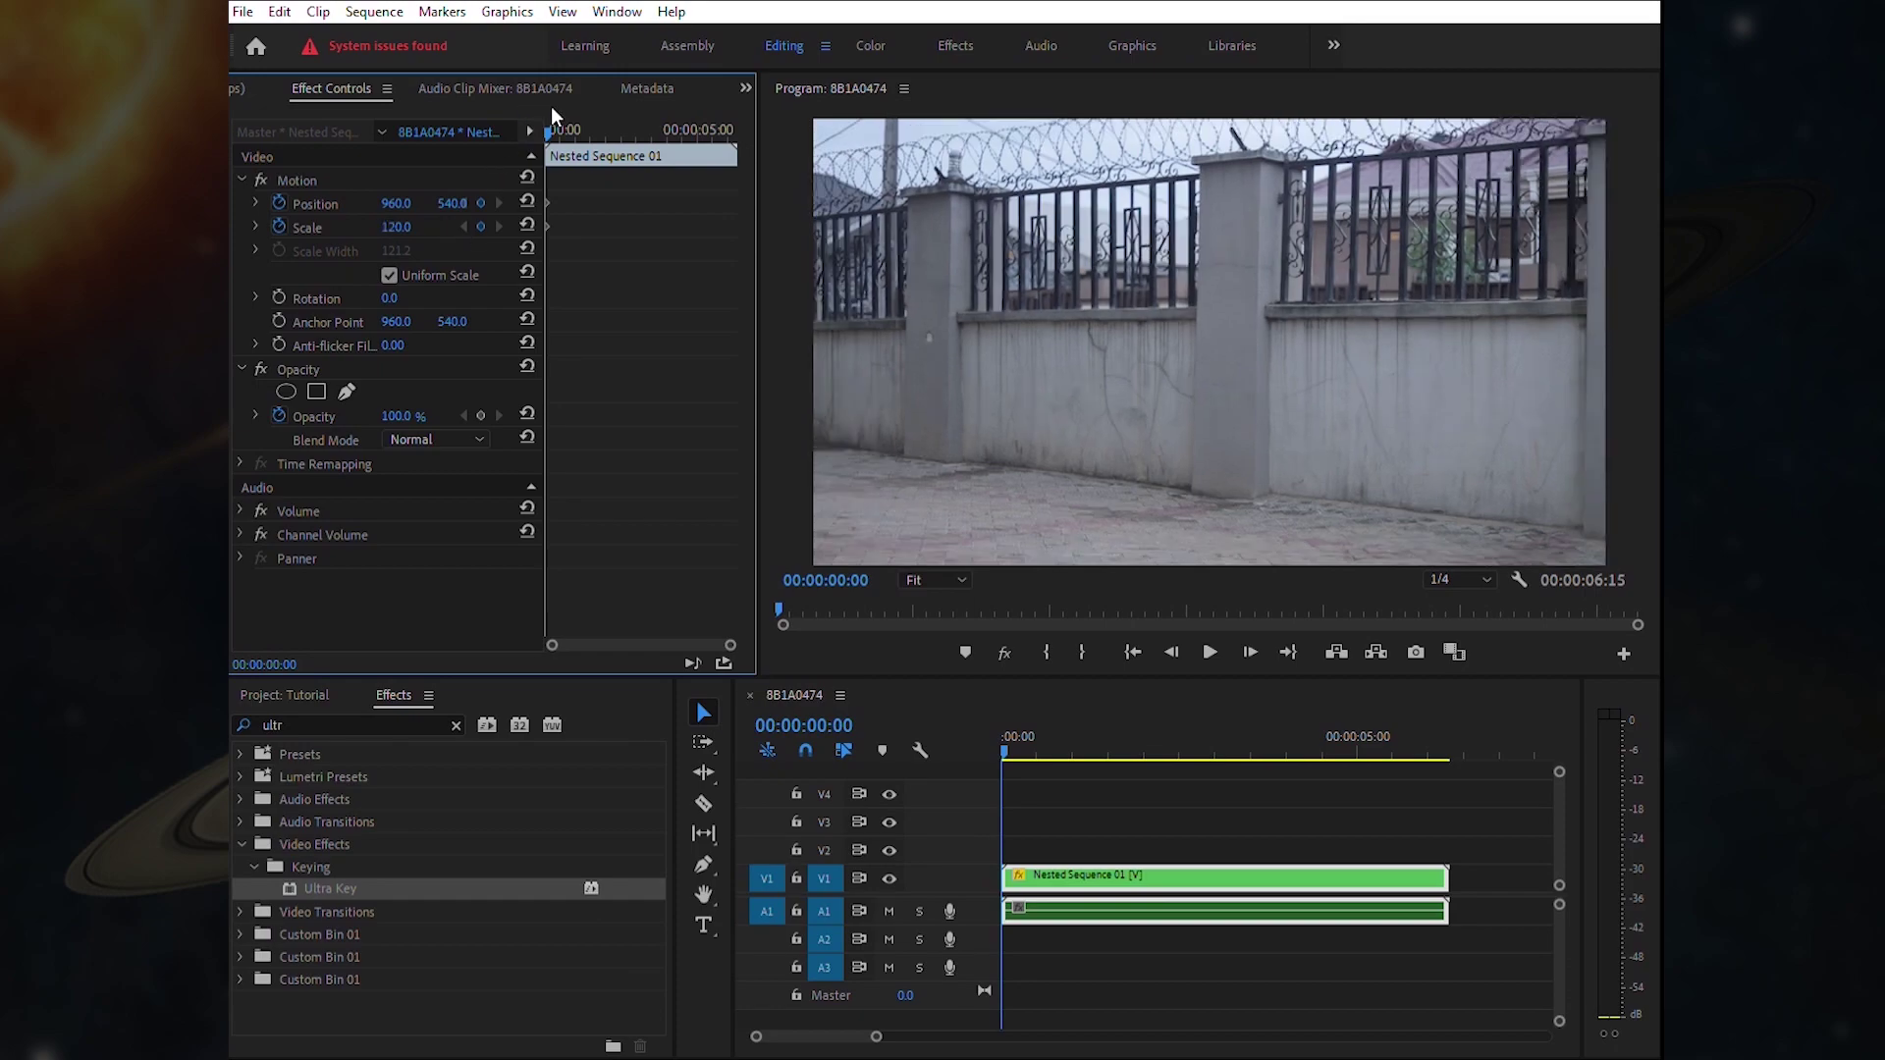
- Add position and scale keyframes at the landing, with scale 110% and vertical position about 503, and shift them to 00:00:00:29
left_click_drag(550, 106, 320, 198)
left_click(397, 227)
type("110")
key("Return")
left_click(499, 227)
left_click(1176, 632)
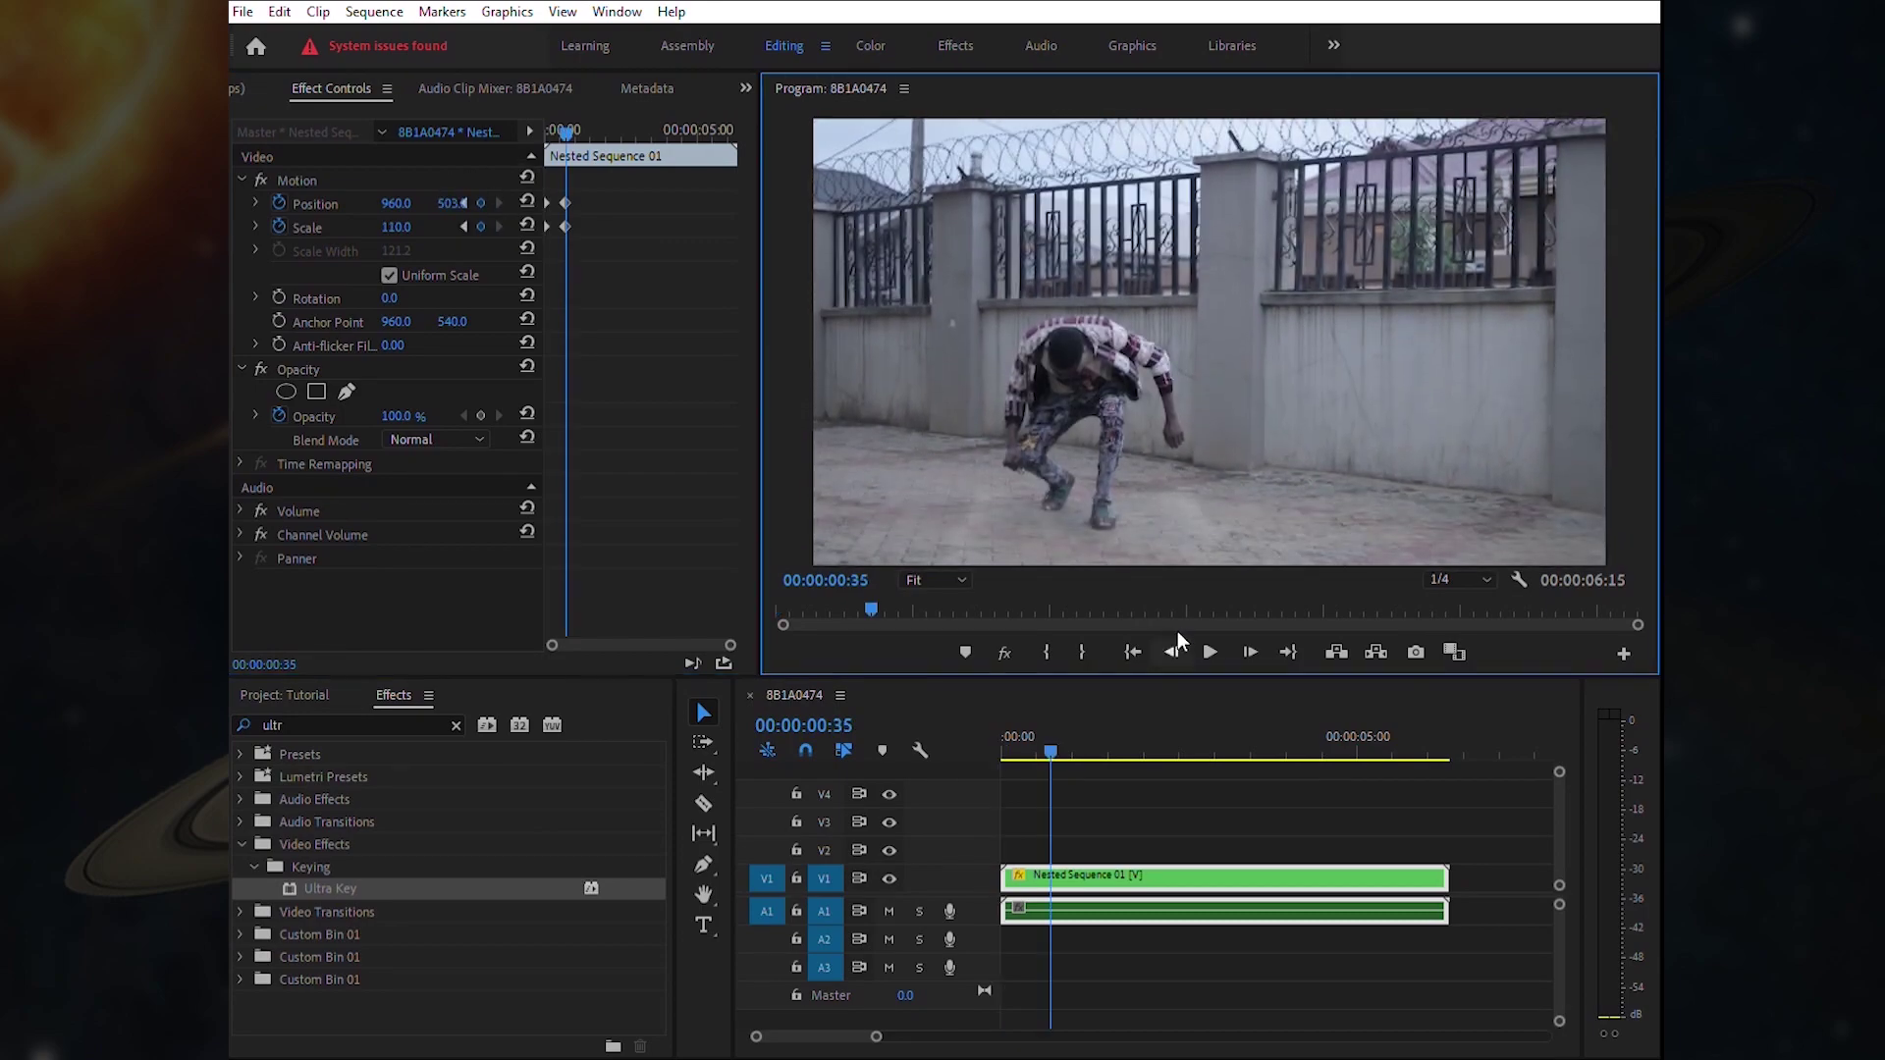
scroll(1176, 632, "up", 7)
left_click_drag(585, 242, 561, 202)
left_click(1249, 650)
- Nudge the nested sequence at the 00:00:00:29 keyframe to about 948, 503 and play the move back
left_click(442, 180)
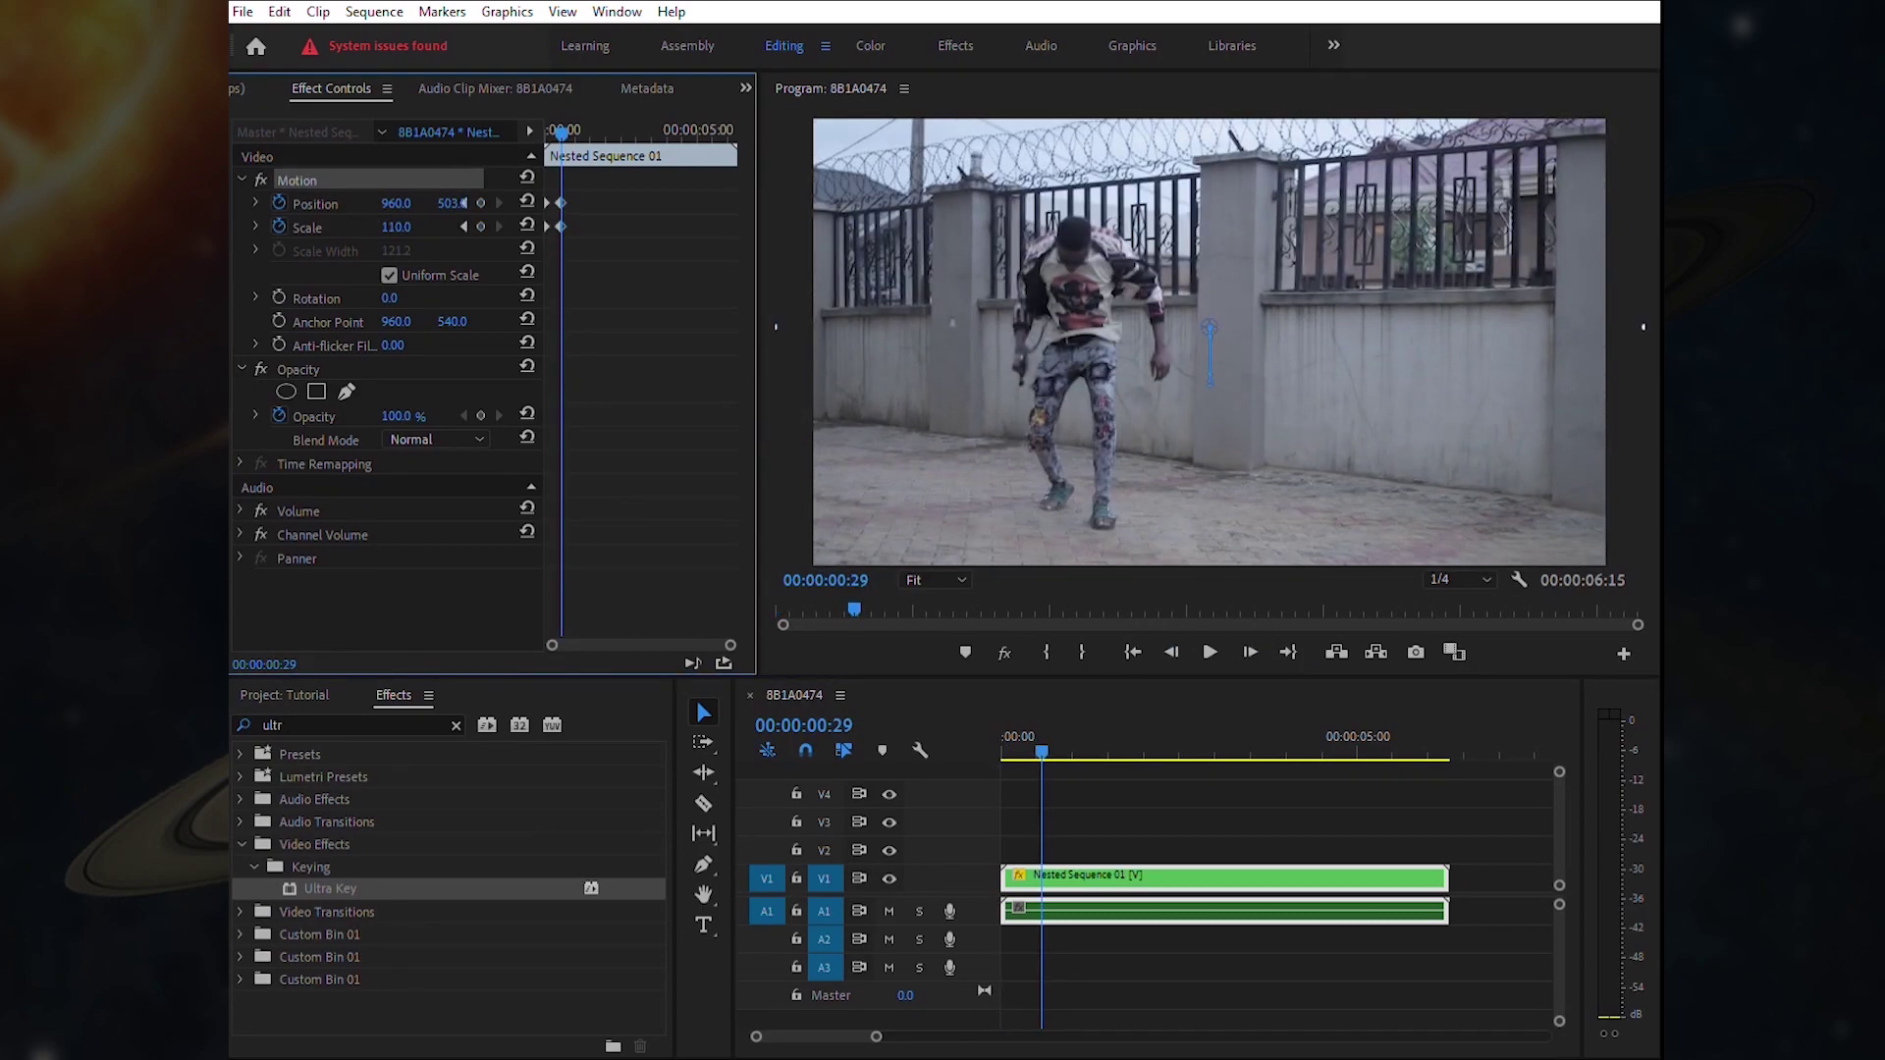
left_click_drag(1211, 327, 1193, 316)
left_click(1247, 649)
left_click(1250, 649)
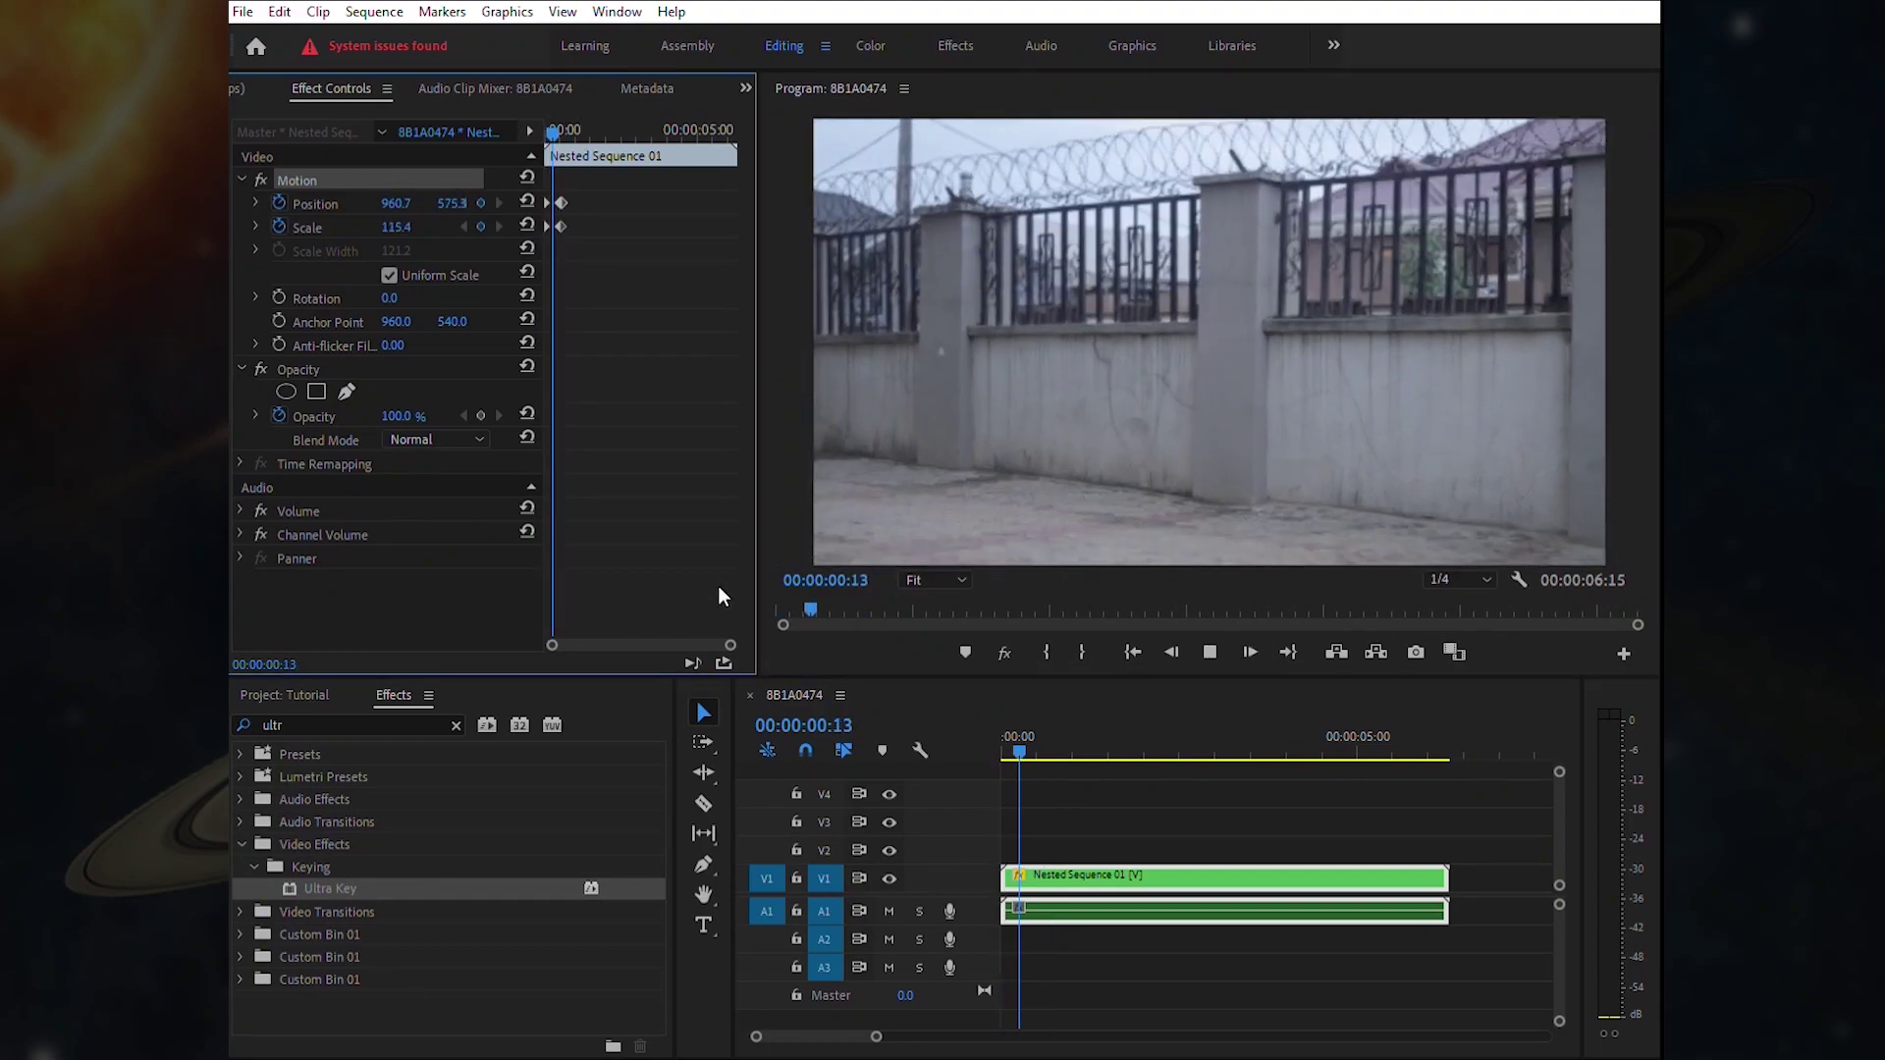
- Add a scale keyframe of 100% at 00:00:01:38 on the nested sequence
left_click_drag(555, 131, 597, 131)
left_click(396, 226)
type("100")
- Reset the nested sequence's position to 960, 540 at the 00:00:00:29 keyframe and again at 00:00:01:38
left_click(556, 194)
left_click(463, 227)
left_click(1249, 650)
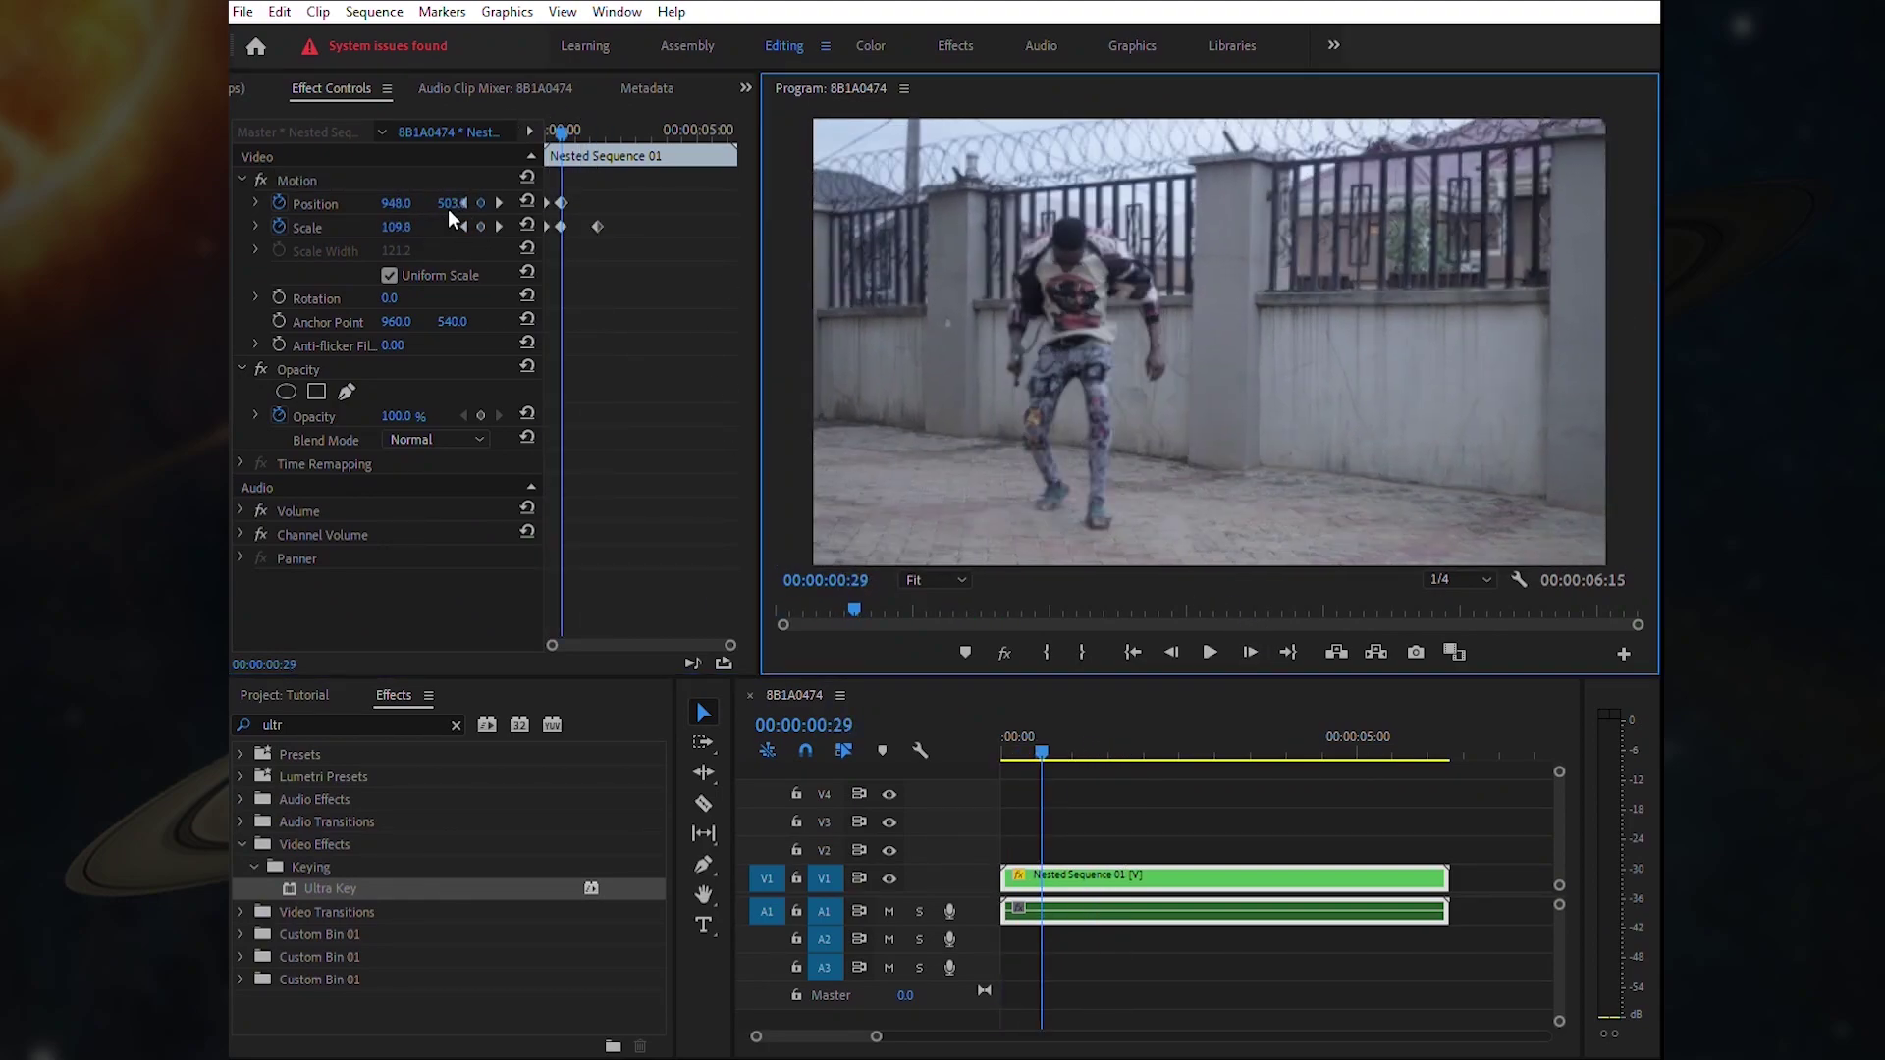
left_click(398, 204)
type("960")
left_click(458, 203)
key("Return")
key("space")
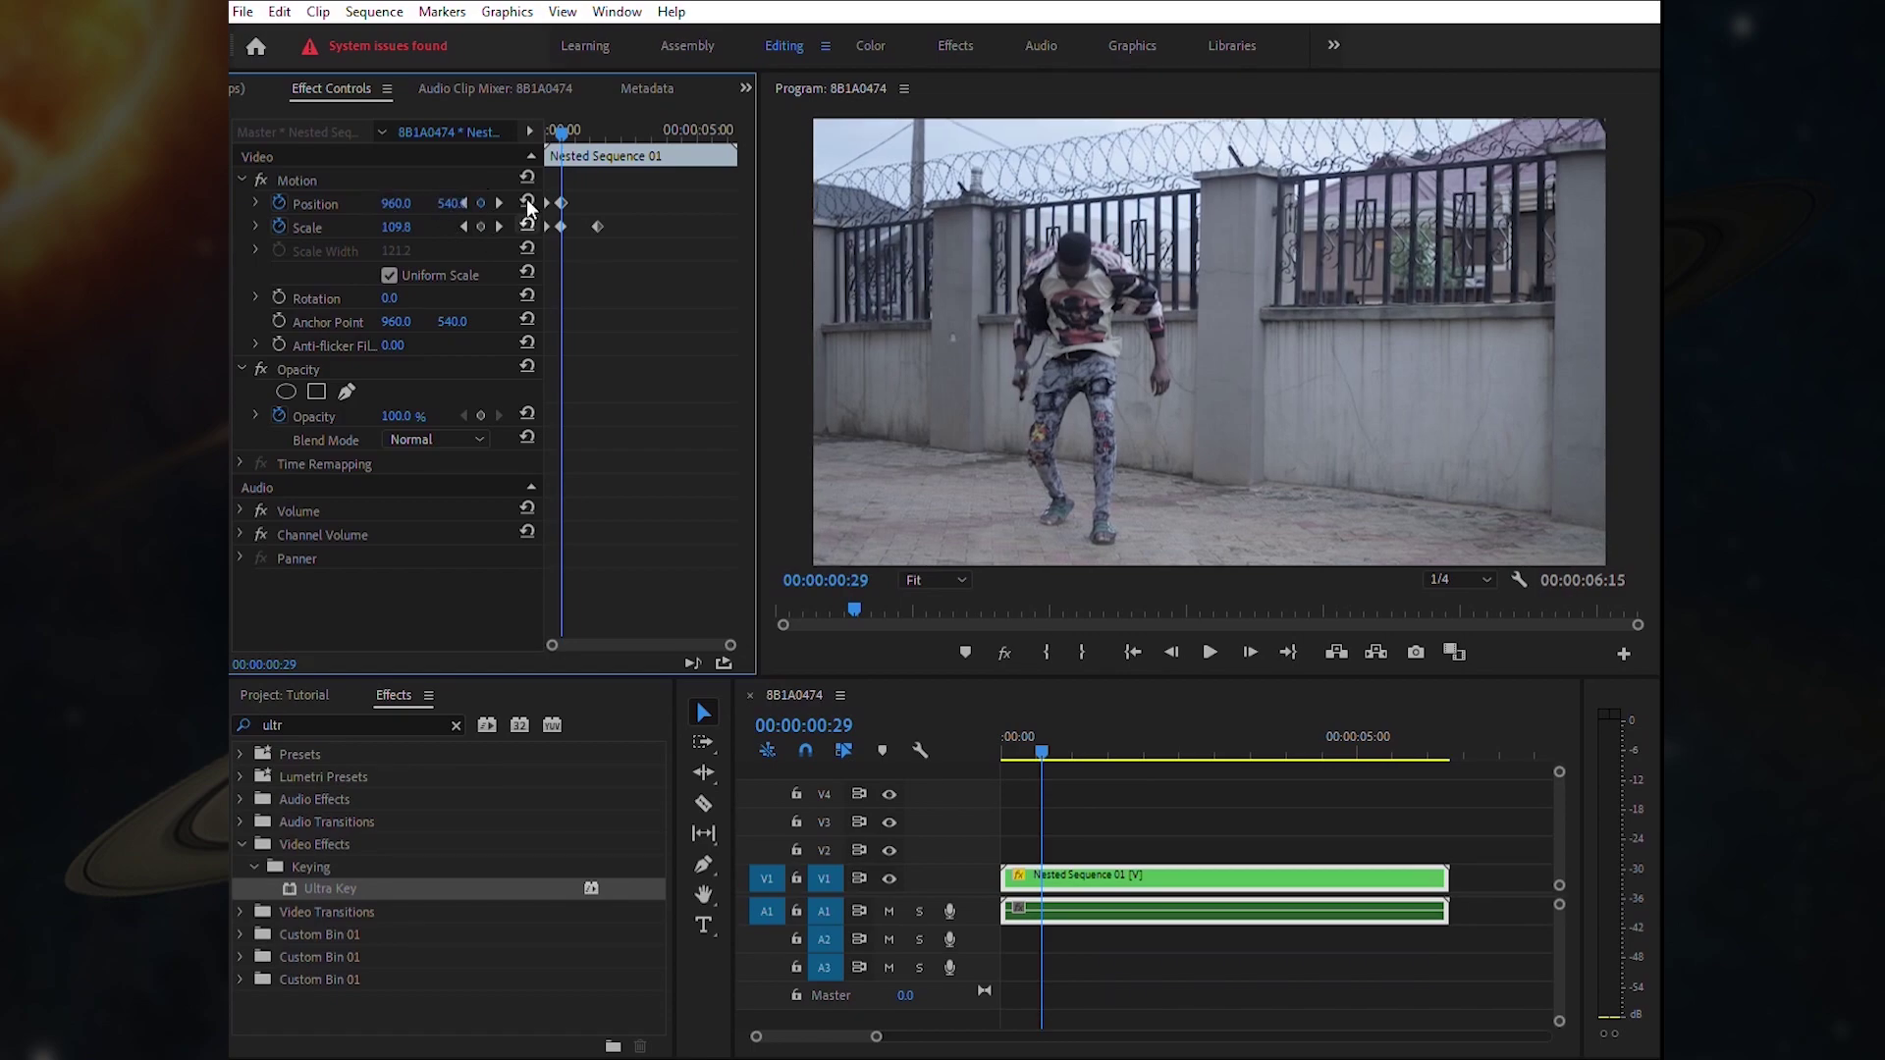
left_click(403, 203)
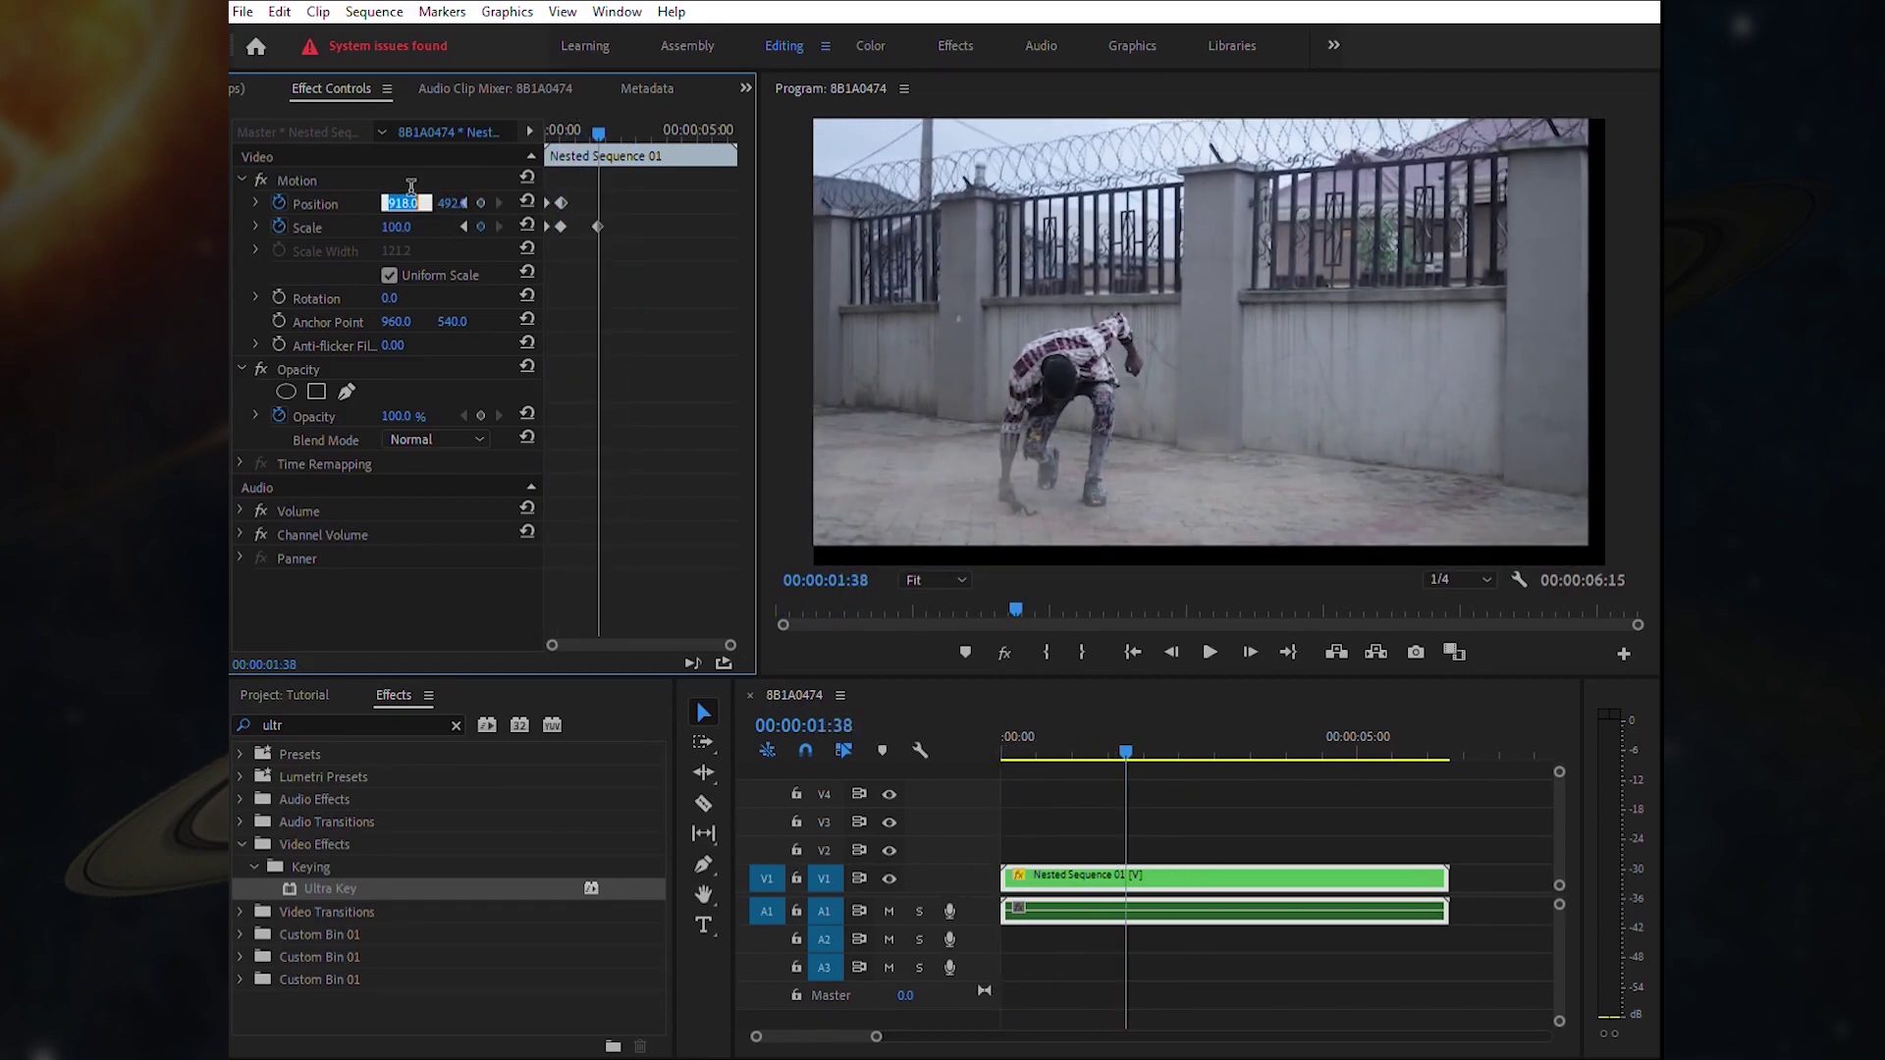
type("960")
key("Return")
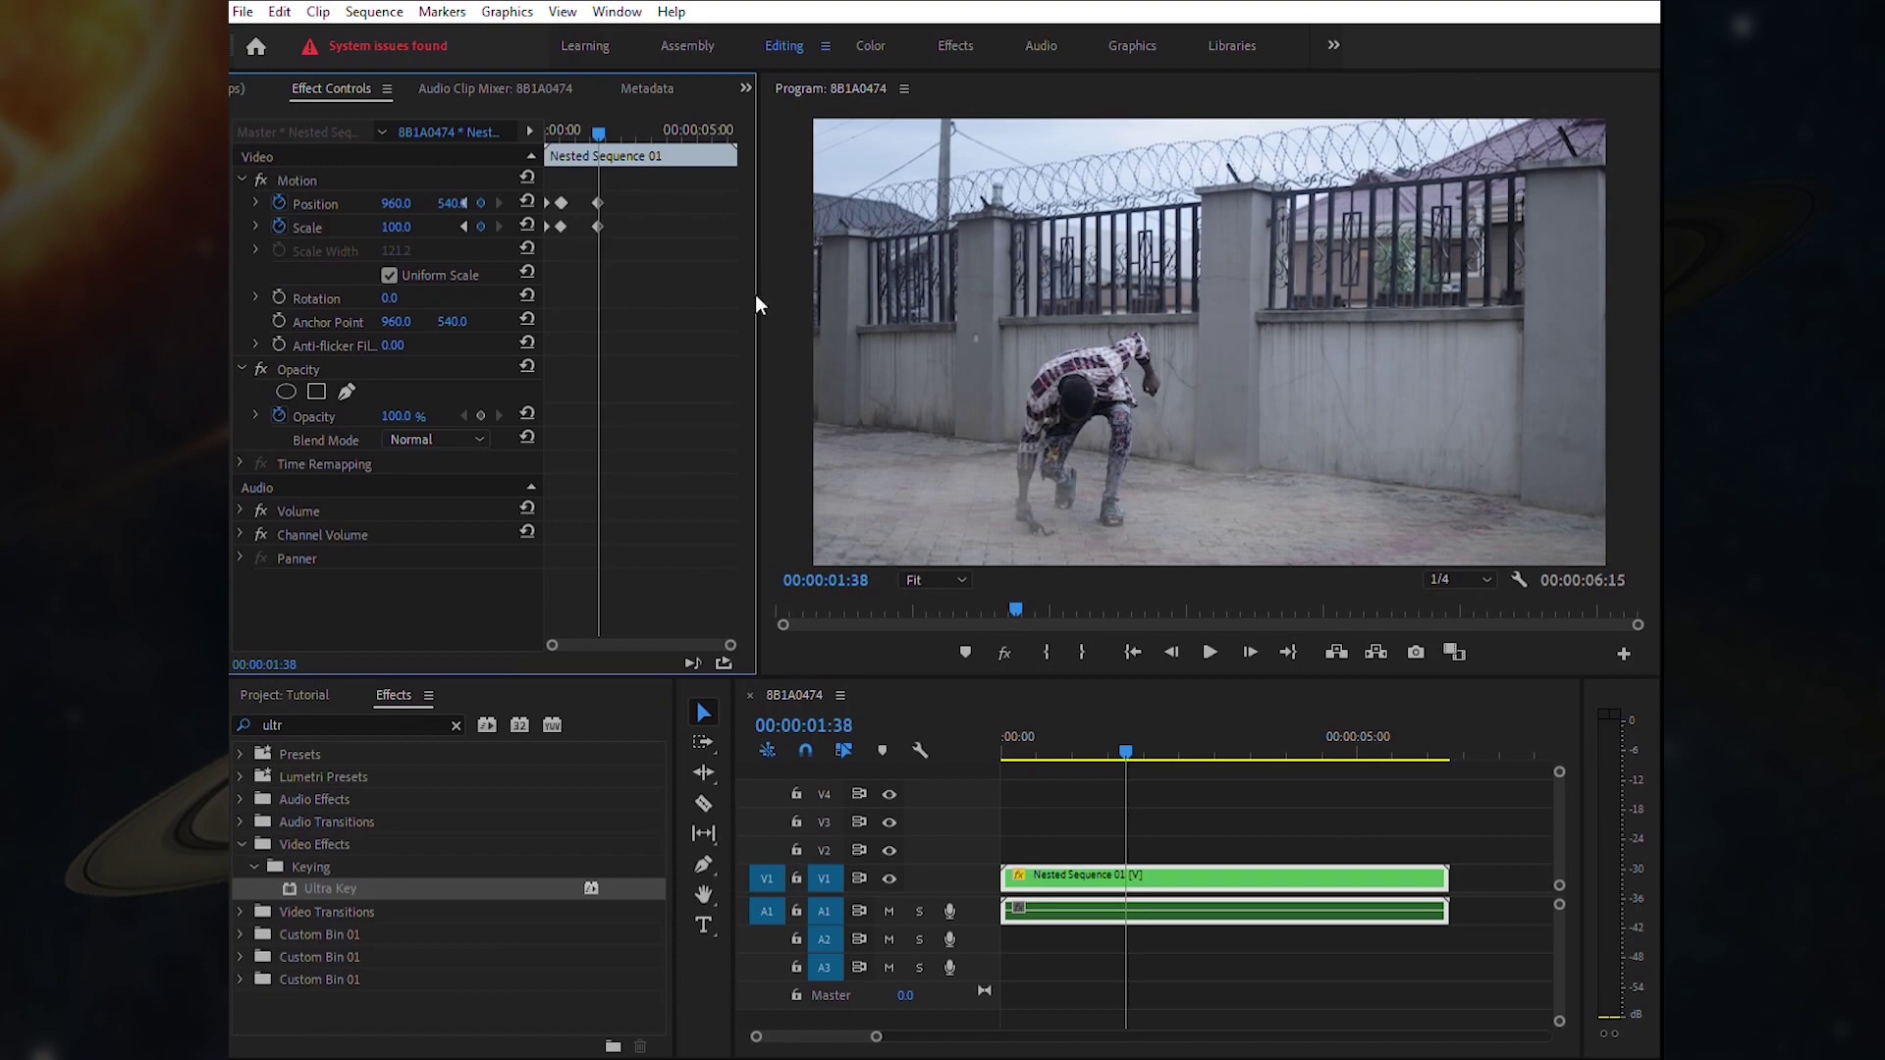
- Add closely spaced position keyframes just after 00:00:00:29 to shake the frame, keeping only the first added one
left_click_drag(756, 295, 841, 295)
left_click(516, 202)
scroll(614, 148, "up", 5)
mouse_move(699, 125)
left_mouse_down()
mouse_move(640, 116)
mouse_move(670, 116)
left_mouse_up()
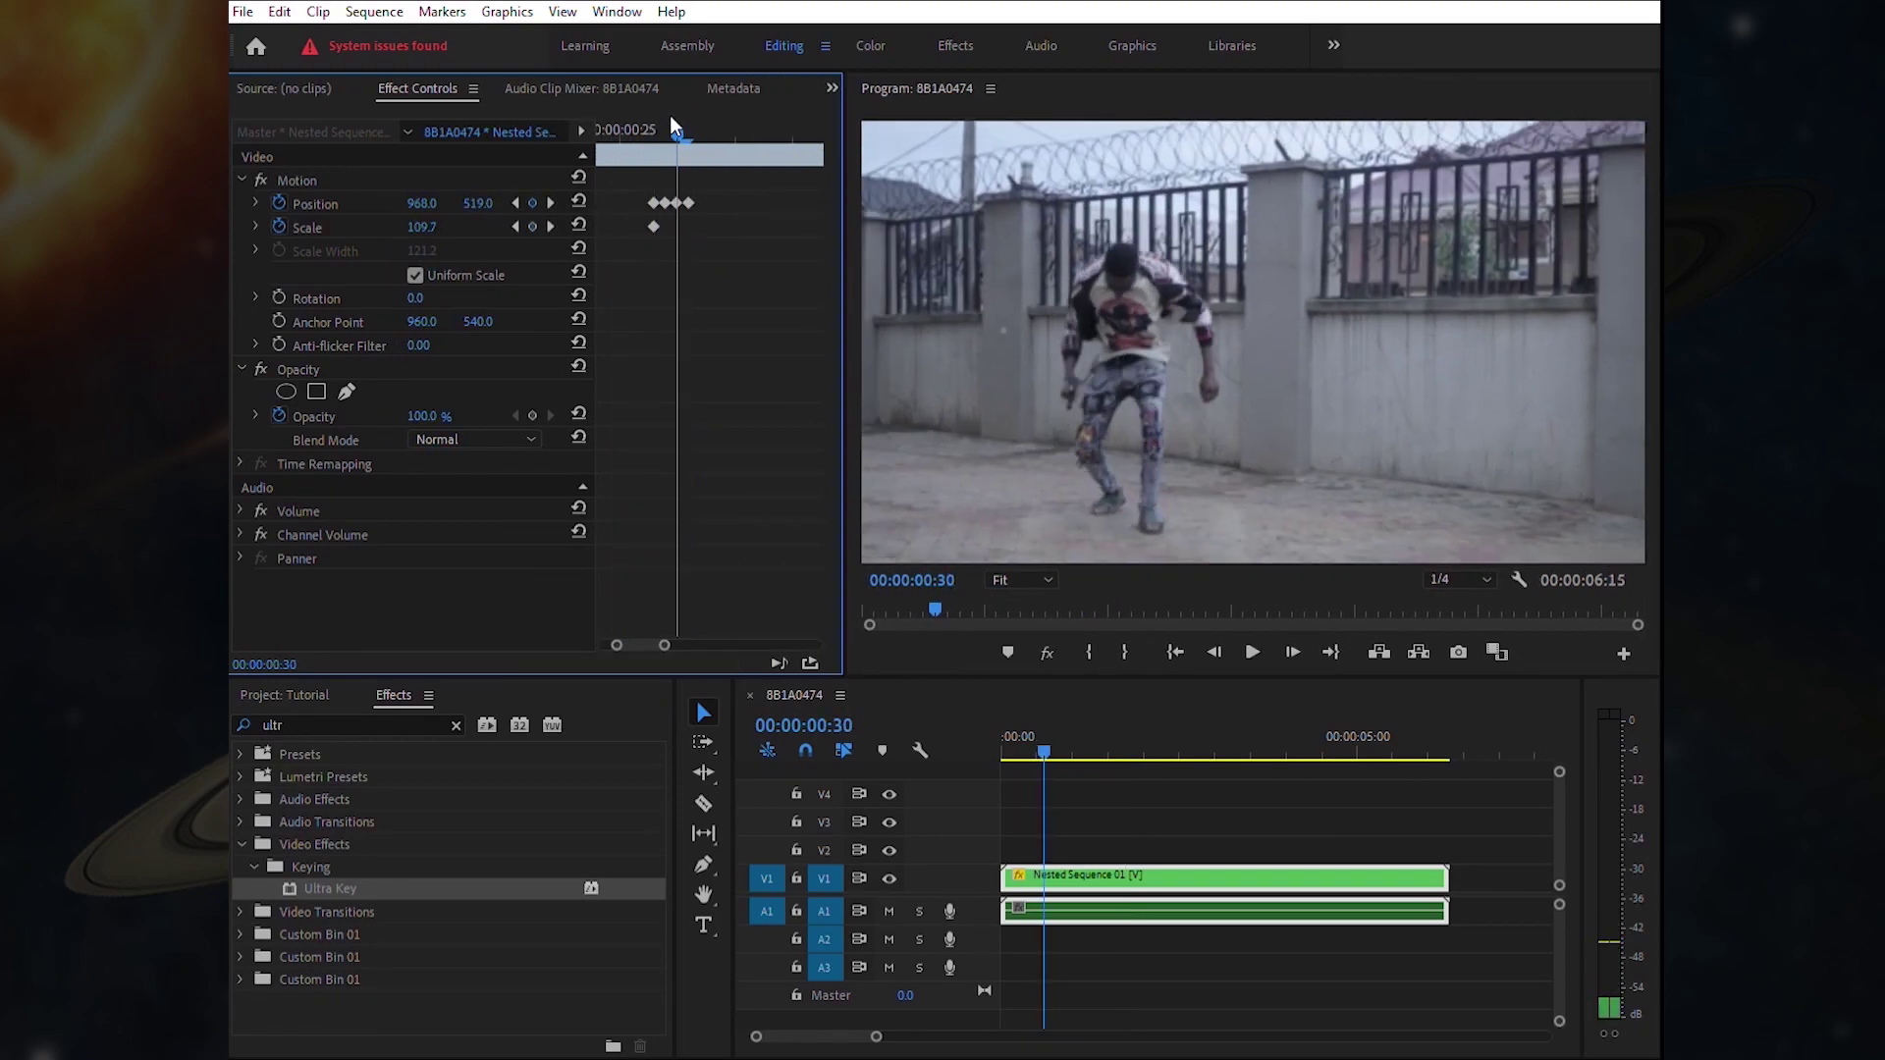
left_click(453, 181)
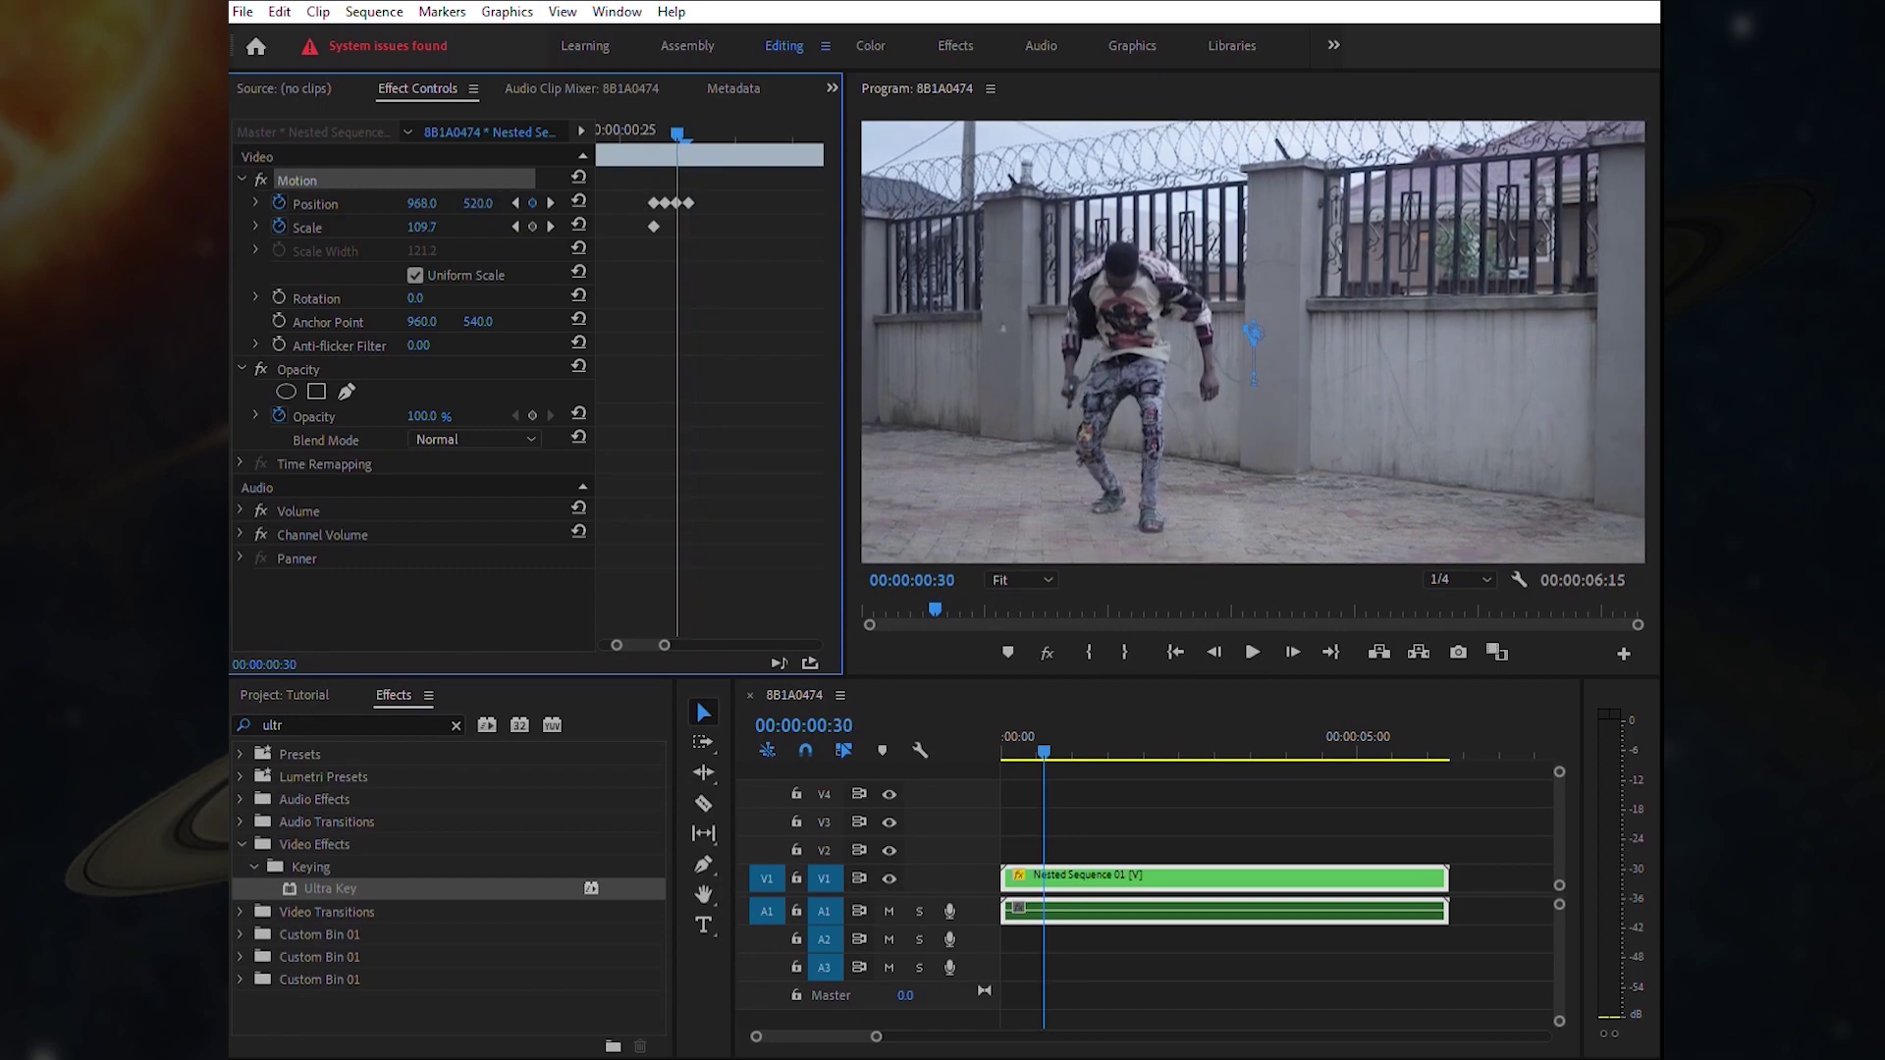
mouse_move(678, 130)
left_mouse_down()
mouse_move(632, 110)
mouse_move(674, 134)
mouse_move(667, 109)
mouse_move(667, 180)
mouse_move(681, 116)
left_mouse_up()
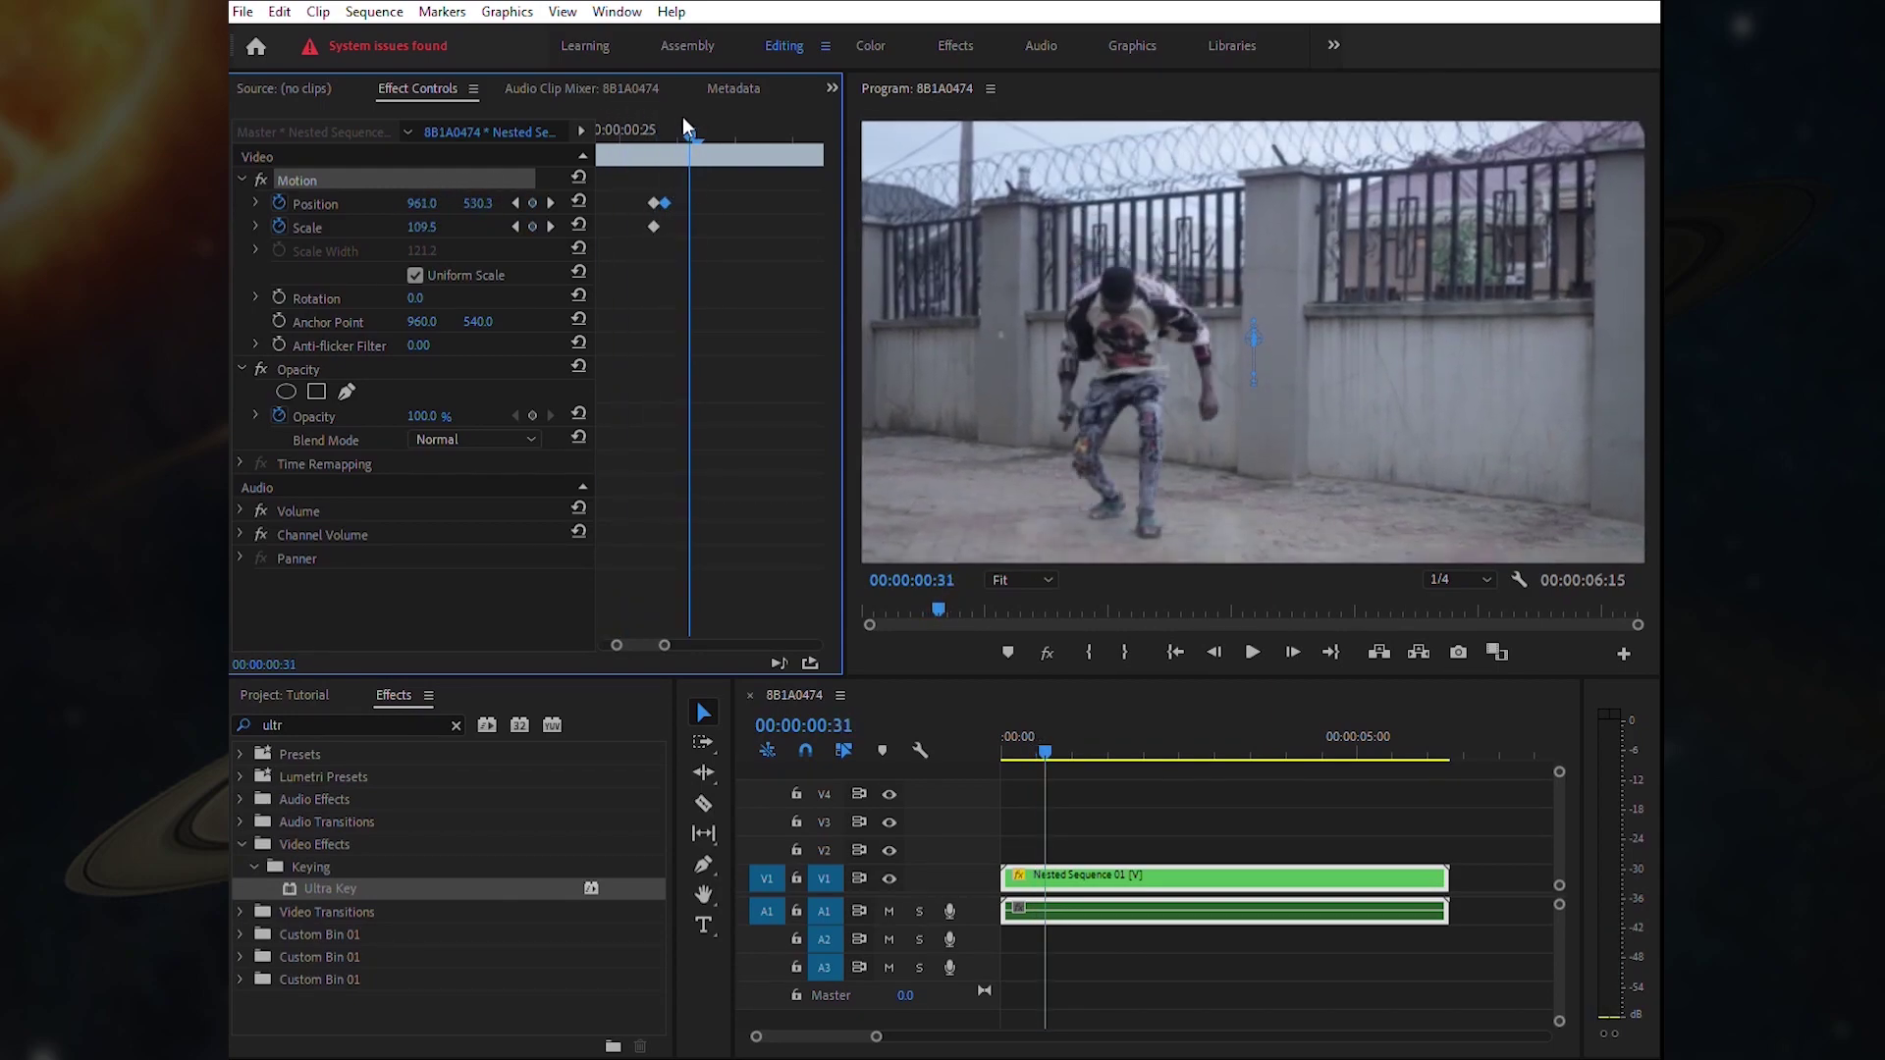
- Play back the landing shake and move the last position and scale keyframes to the end of the nested clip
key("space")
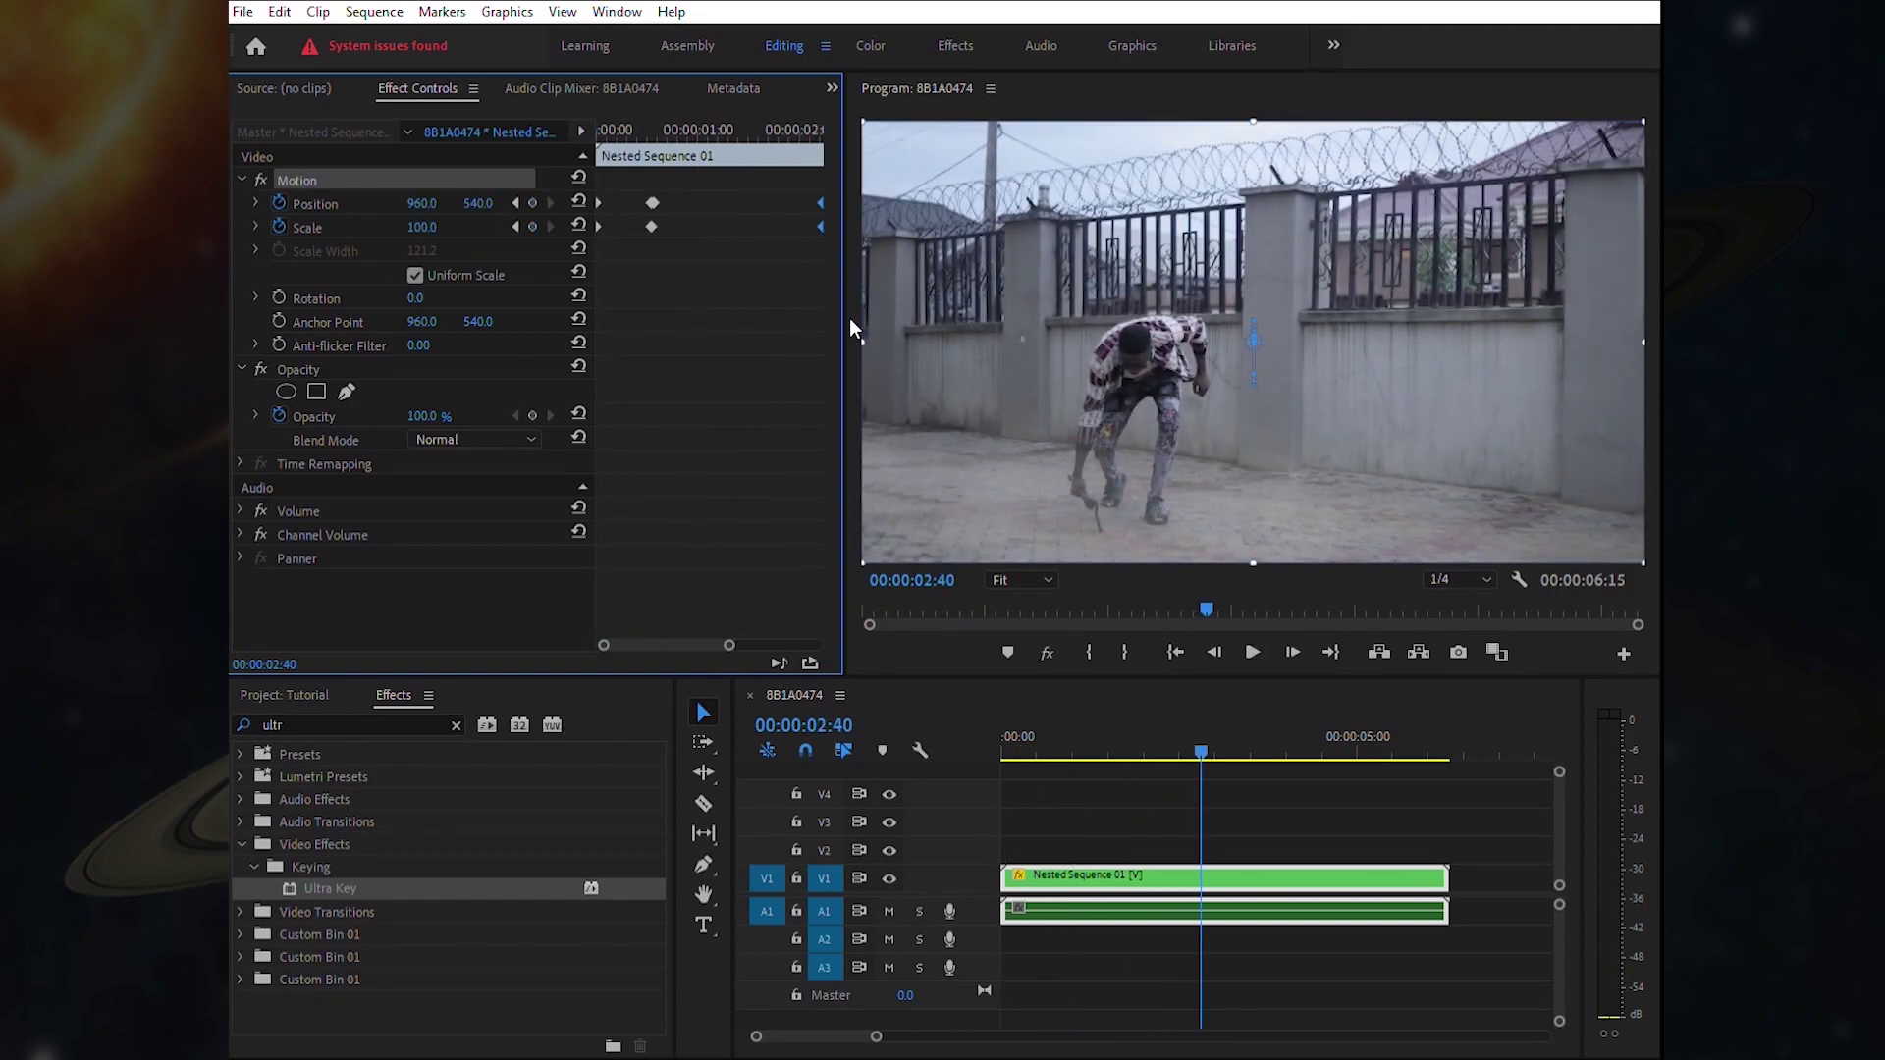
left_click_drag(699, 204, 821, 204)
- Set the nested sequence's scale to 115% and its position to 960, 570 at 00:00:00:00
left_click_drag(699, 133, 589, 128)
left_click(428, 227)
type("150")
key("Return")
left_click(460, 224)
type("1")
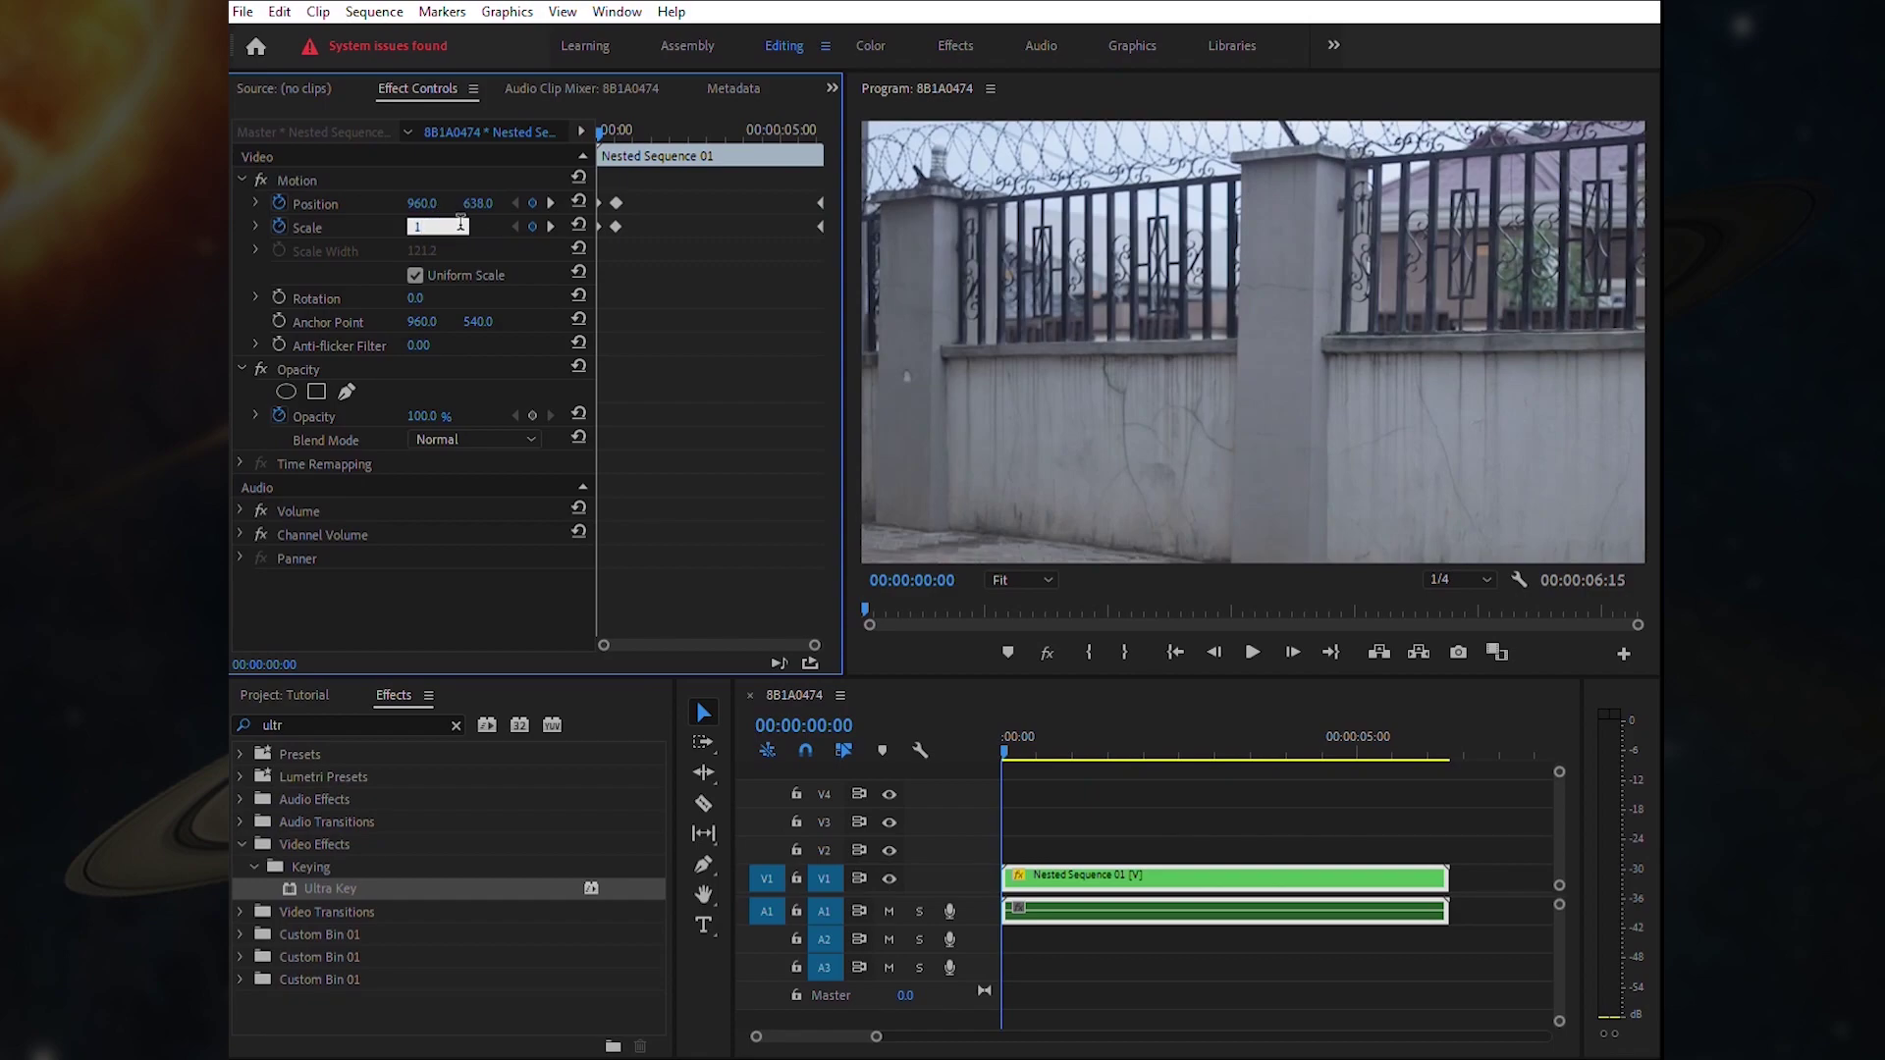
type("15")
key("Return")
left_click(488, 181)
left_click_drag(479, 203, 418, 203)
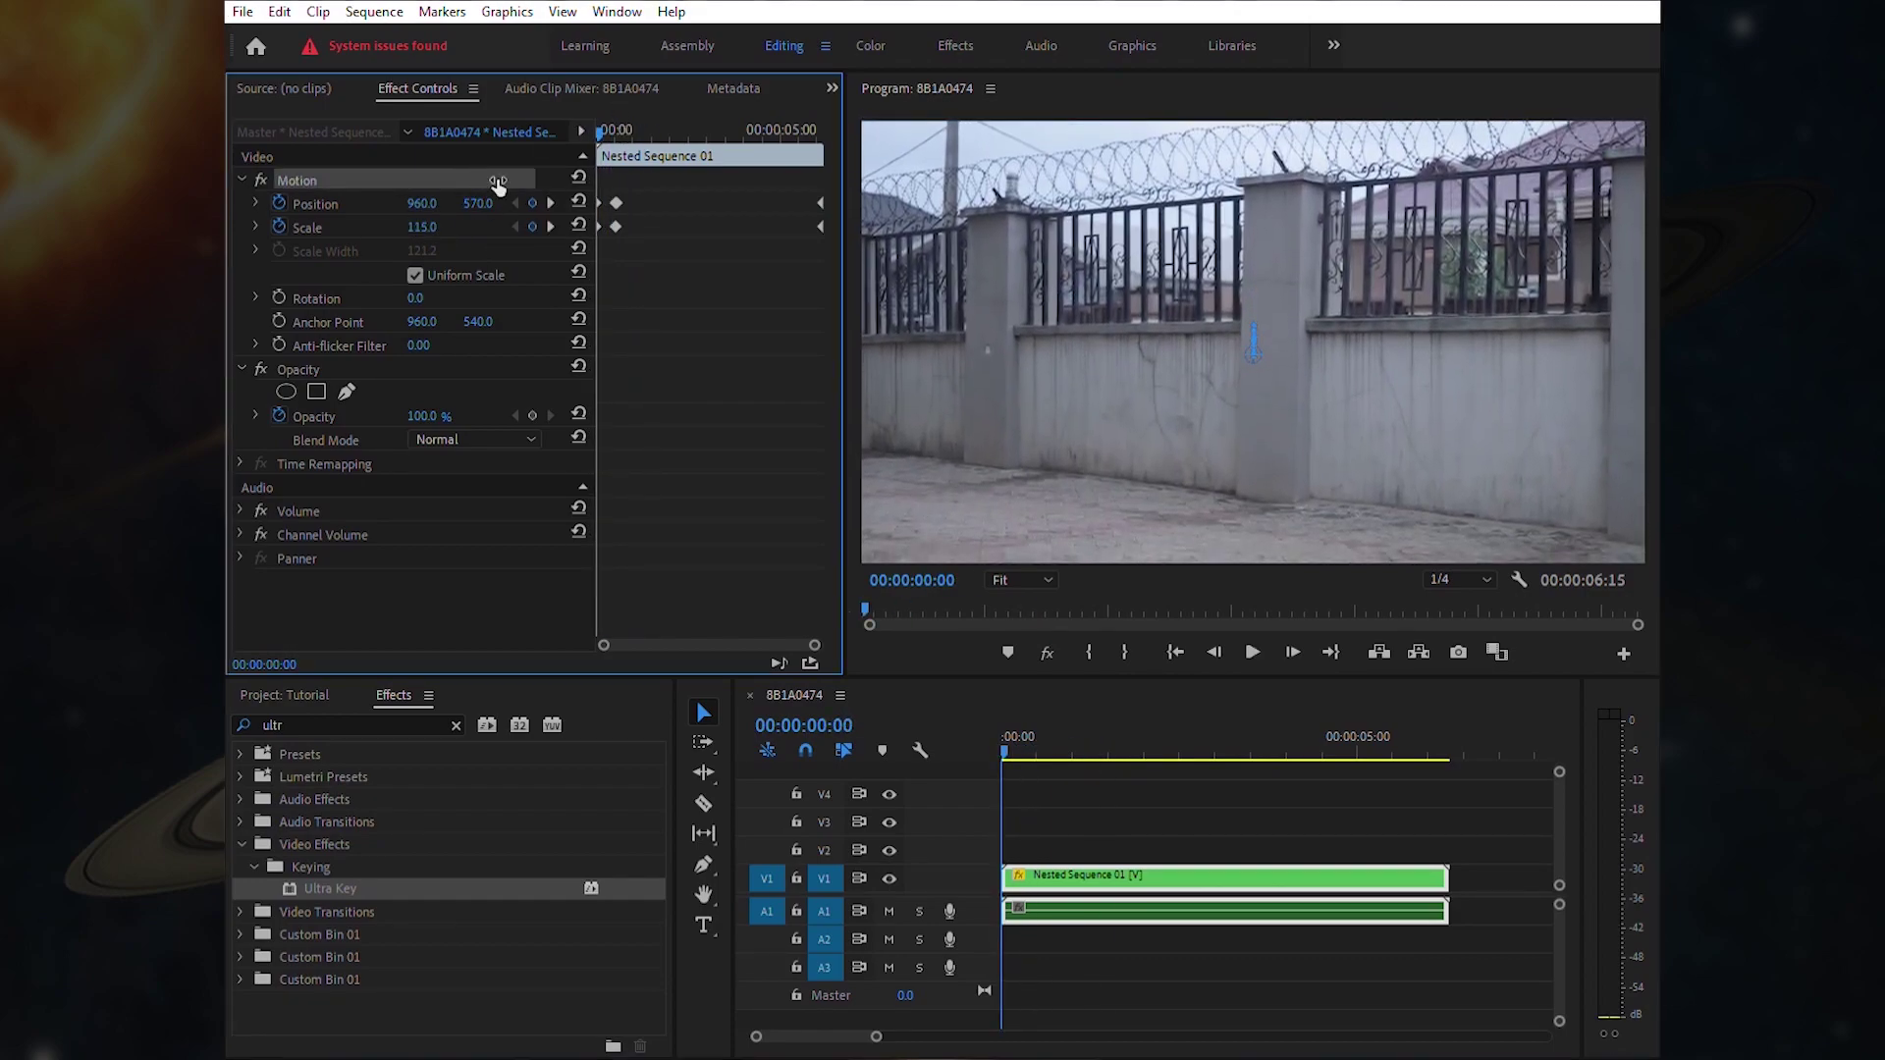
- Play back the finished sequence to review the landing shake and the slow zoom out
key("space")
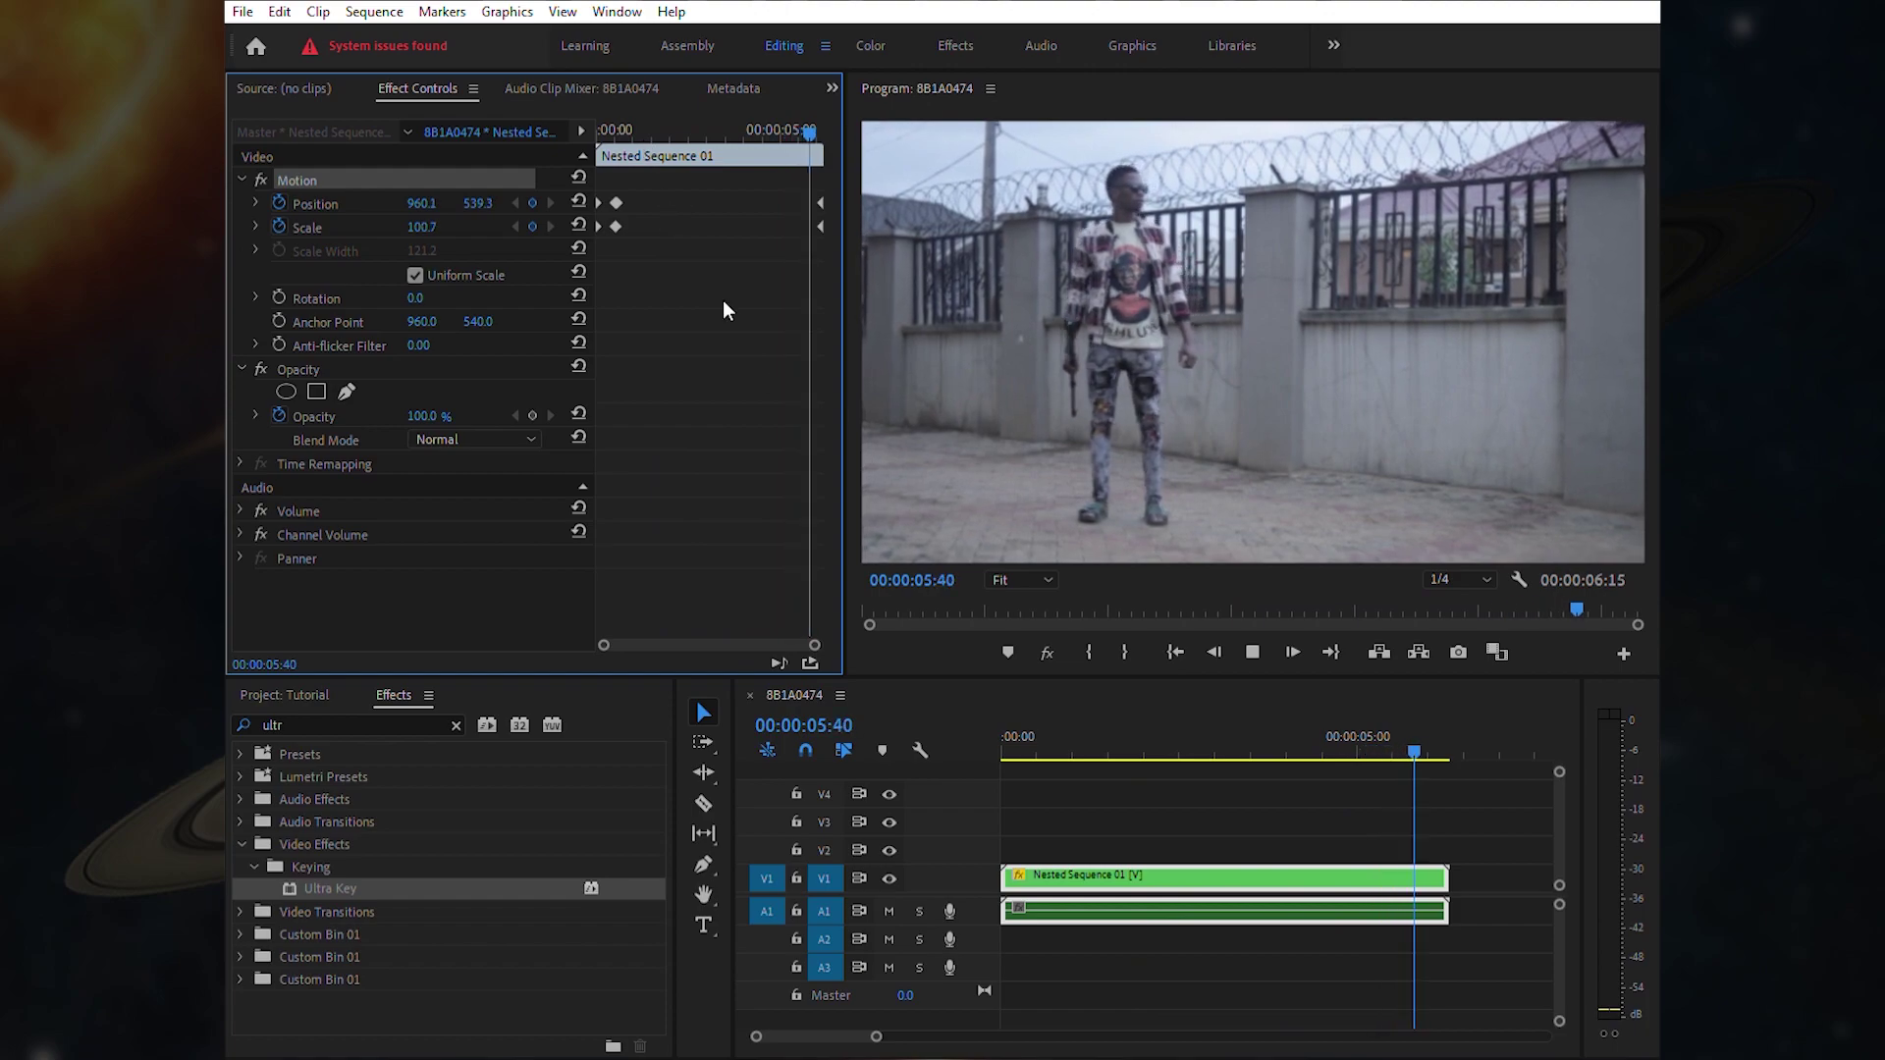
left_click(1168, 648)
key("backslash")
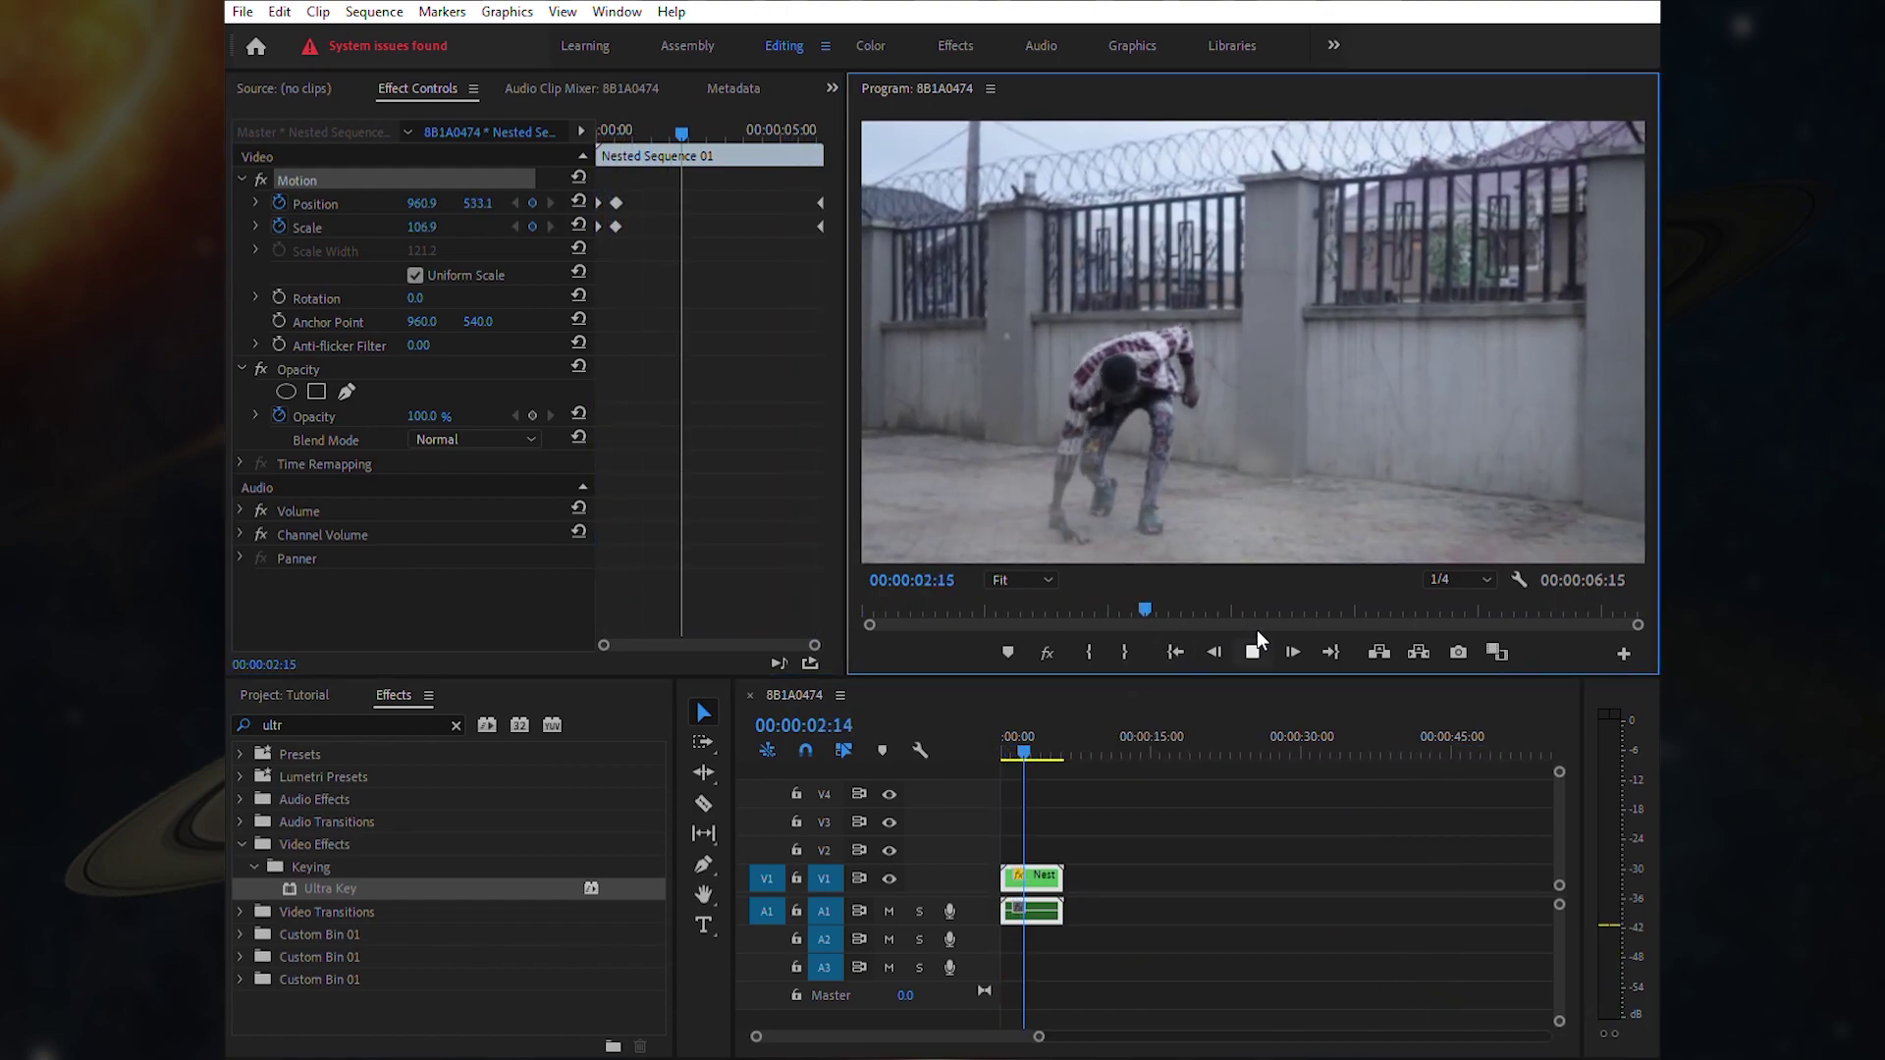
left_click(1254, 636)
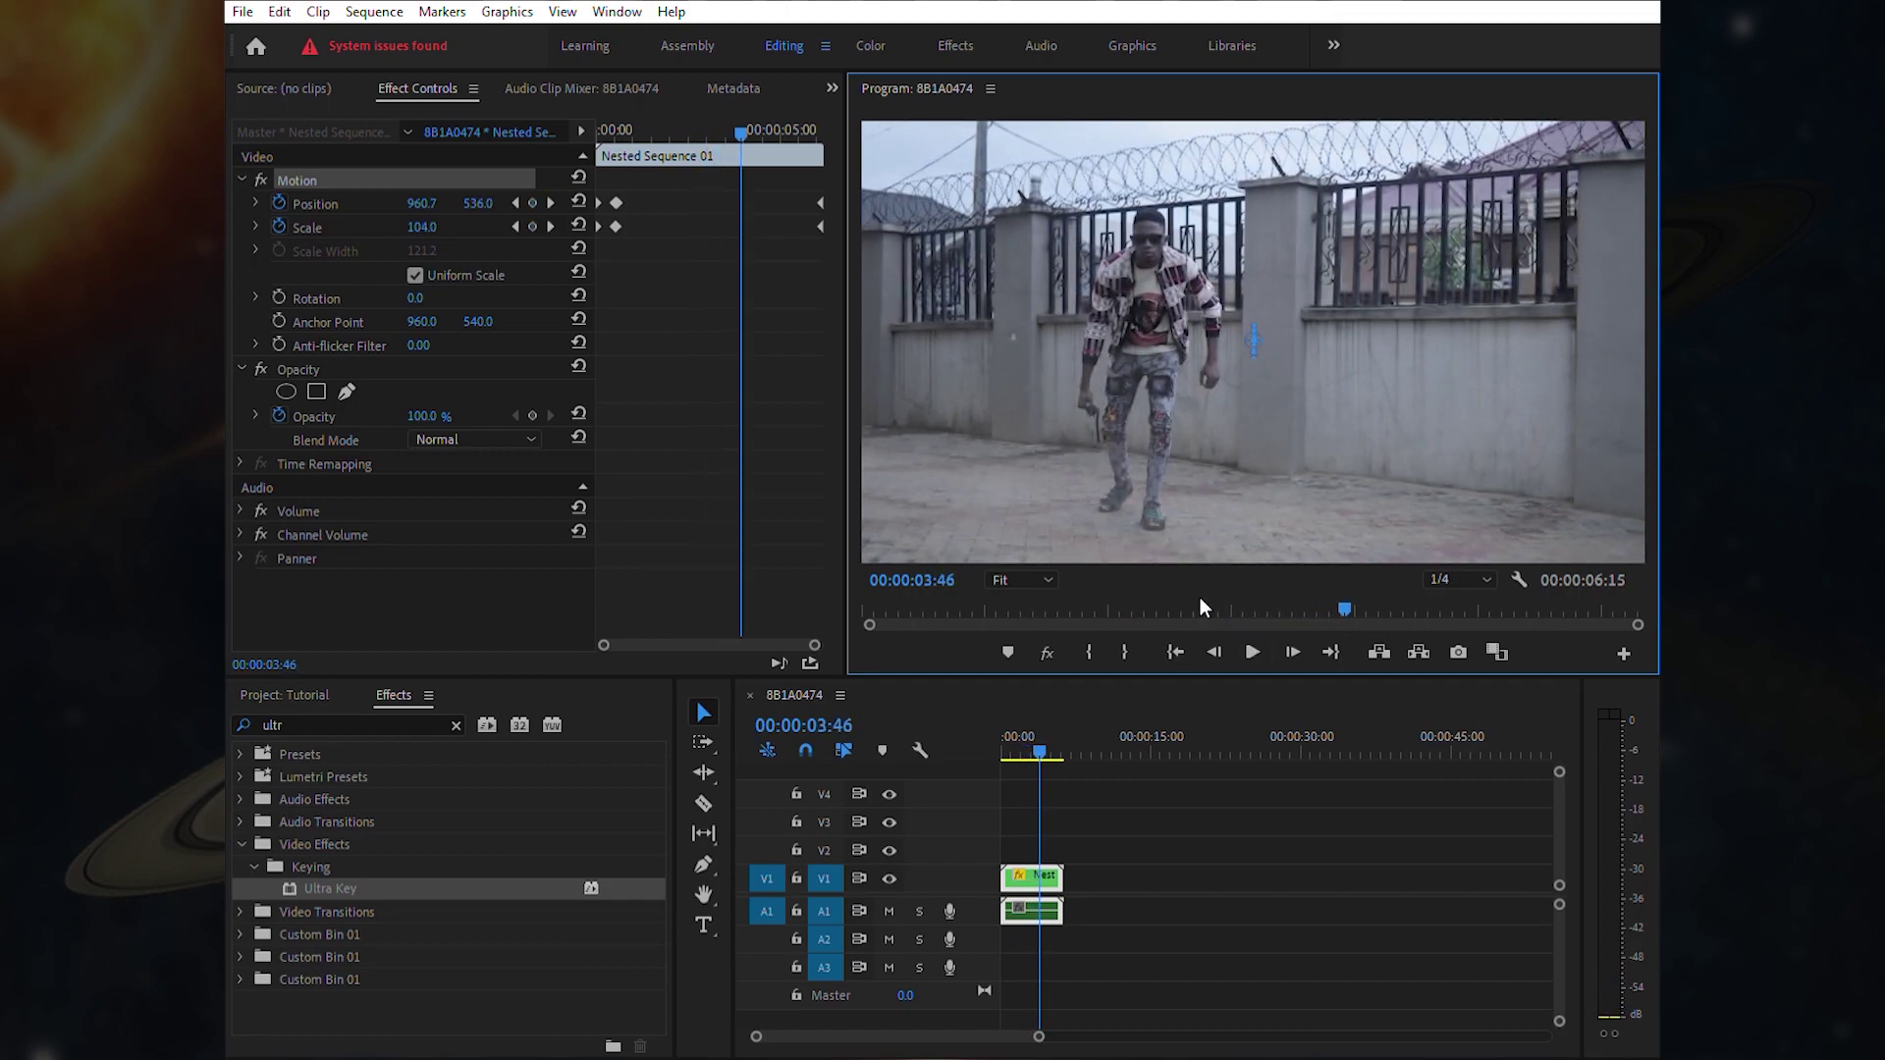